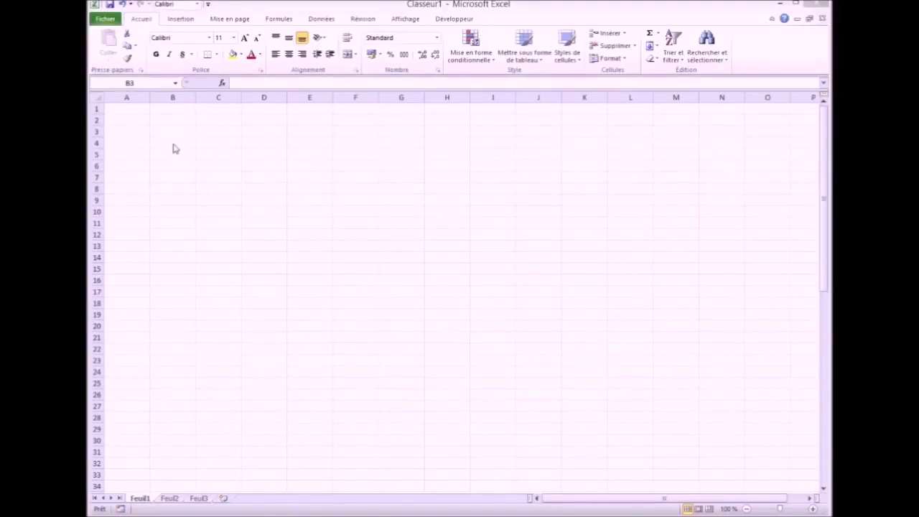
Merge and center cells B3 to F3 into one title cell
click(170, 132)
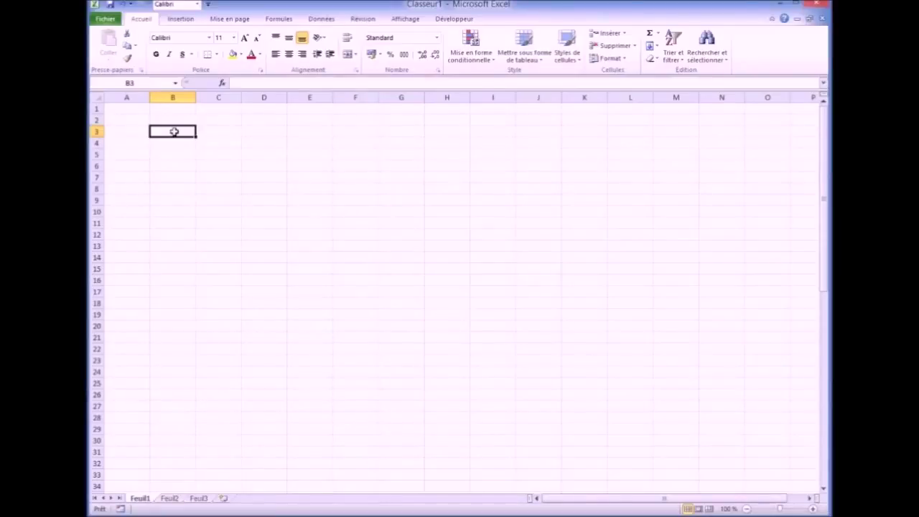
drag(174, 132, 347, 132)
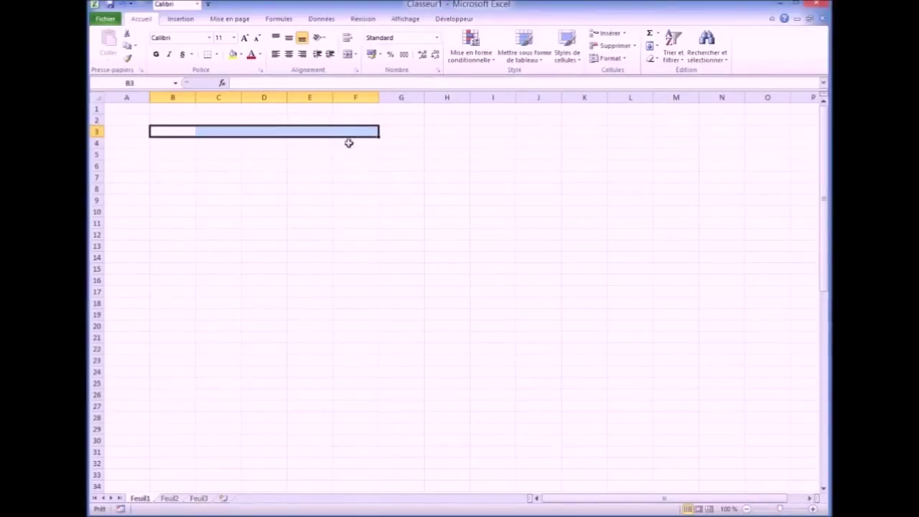
click(348, 55)
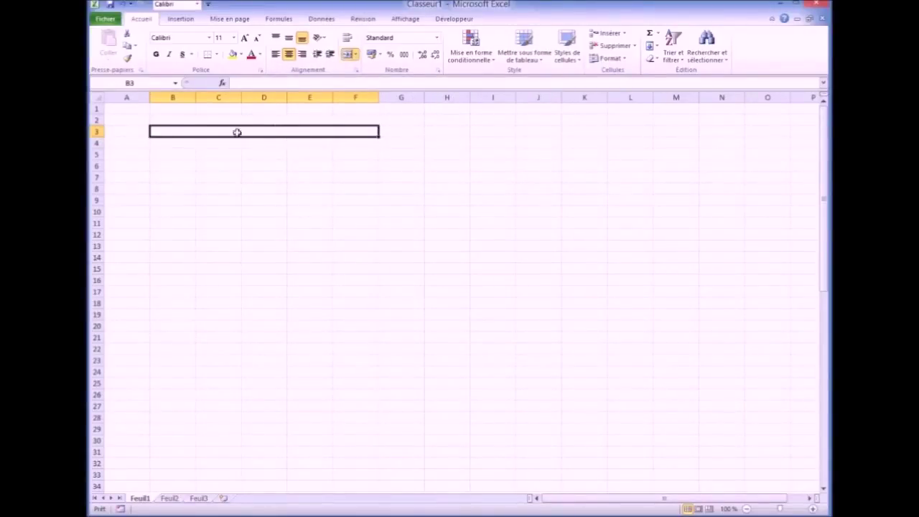
click(356, 54)
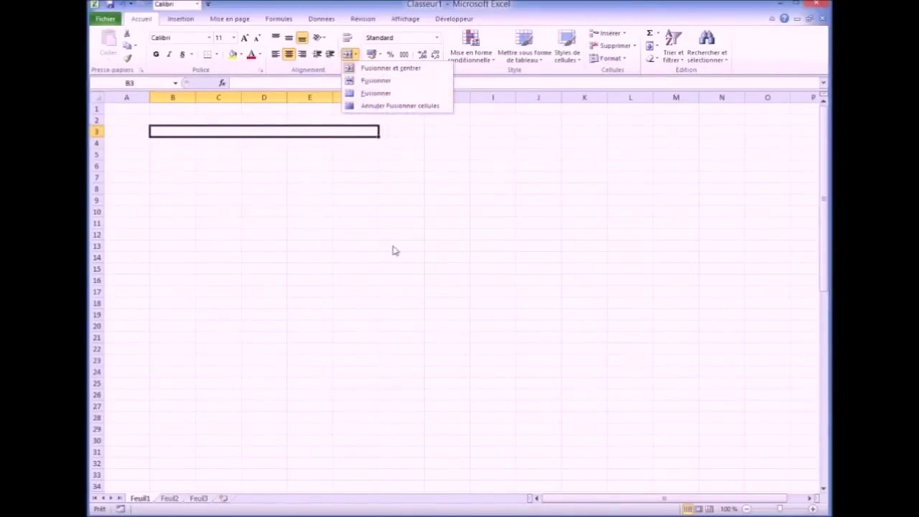
click(220, 132)
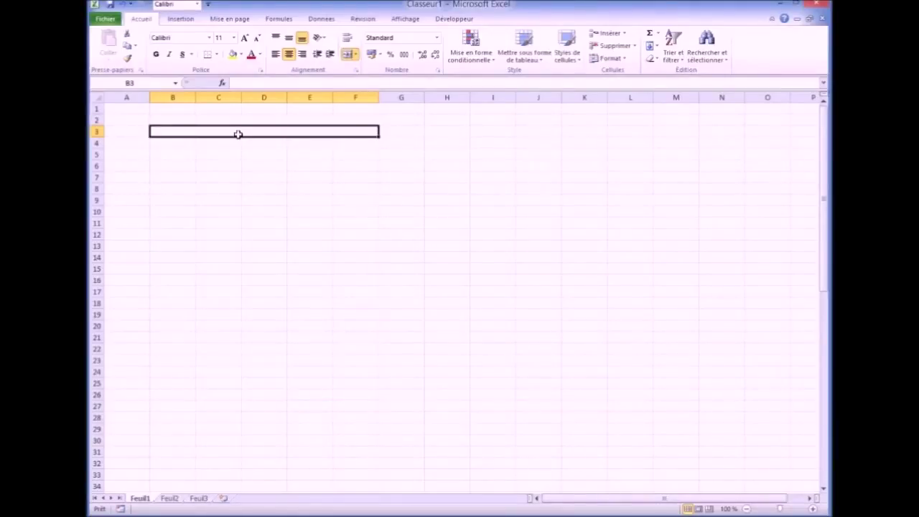
Enter the title "Rapport de productivité" in the merged cell B3
text(Ra)
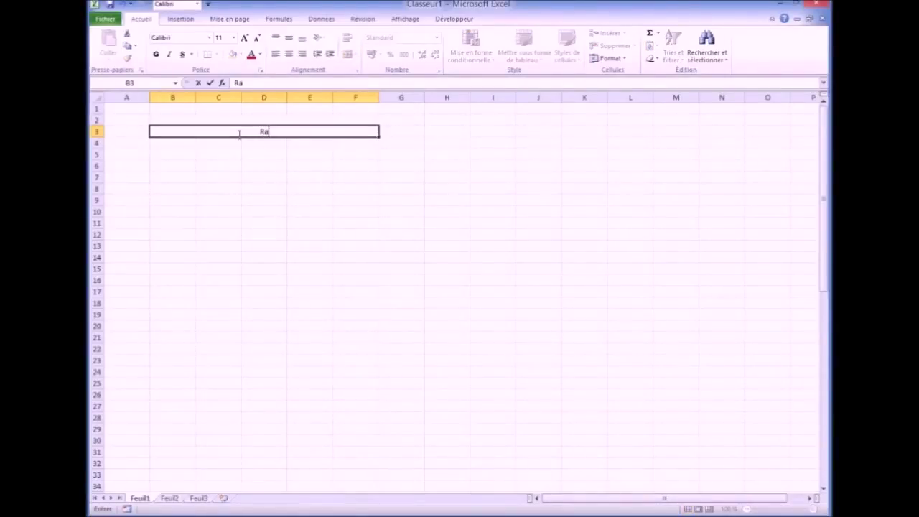
text(pport de pro)
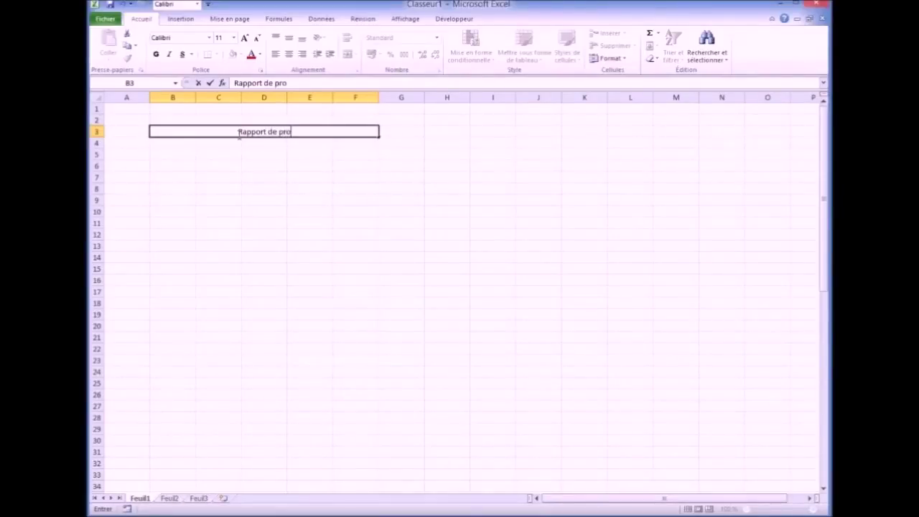
text(ducti)
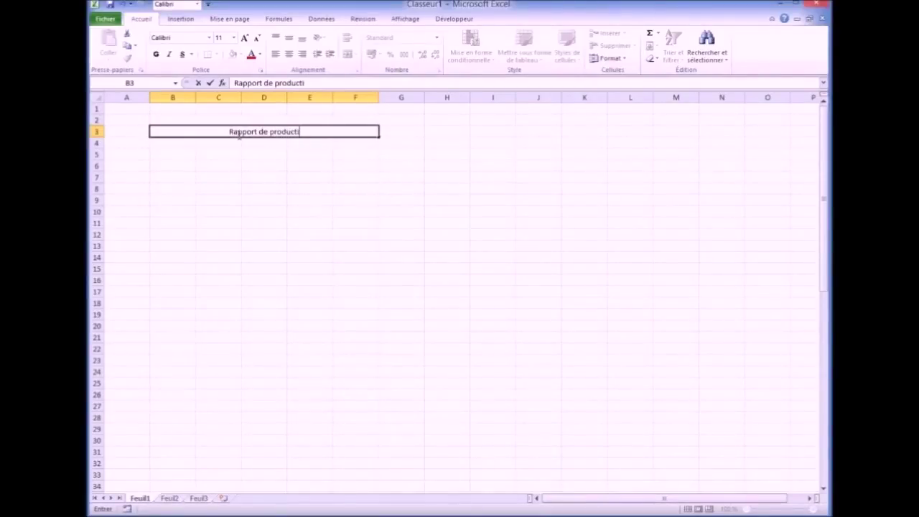
text(vité)
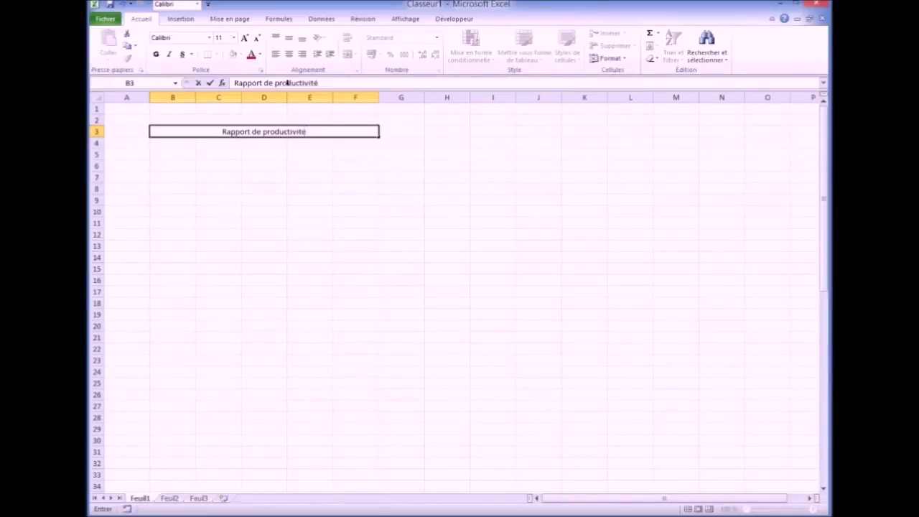
click(228, 214)
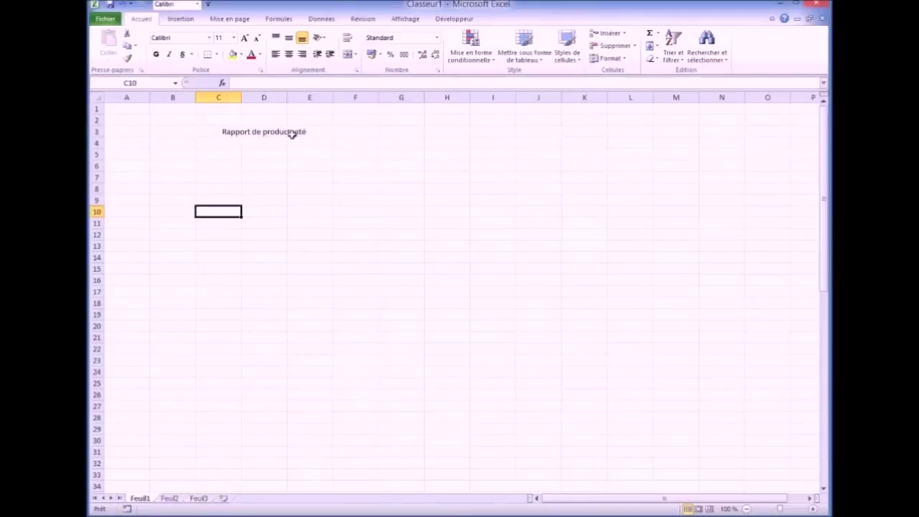
Set the font of the title in B3 to Algerian
click(183, 132)
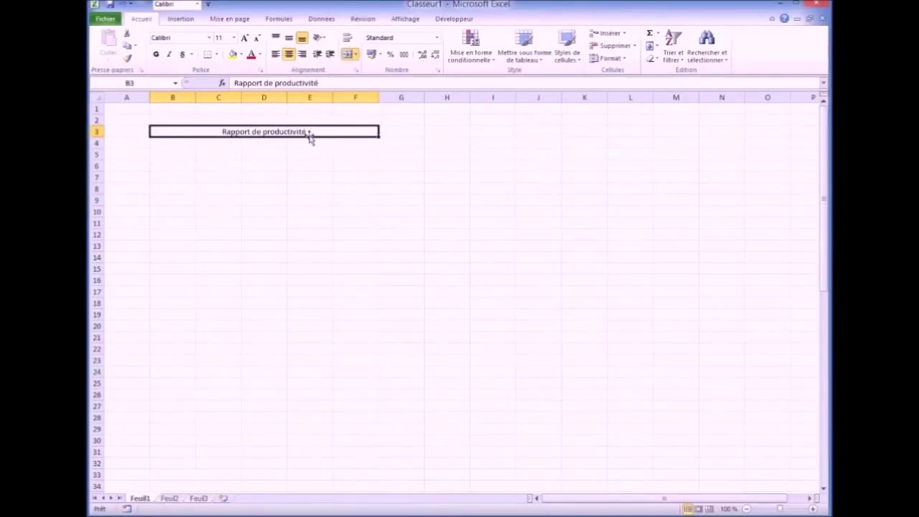
click(209, 38)
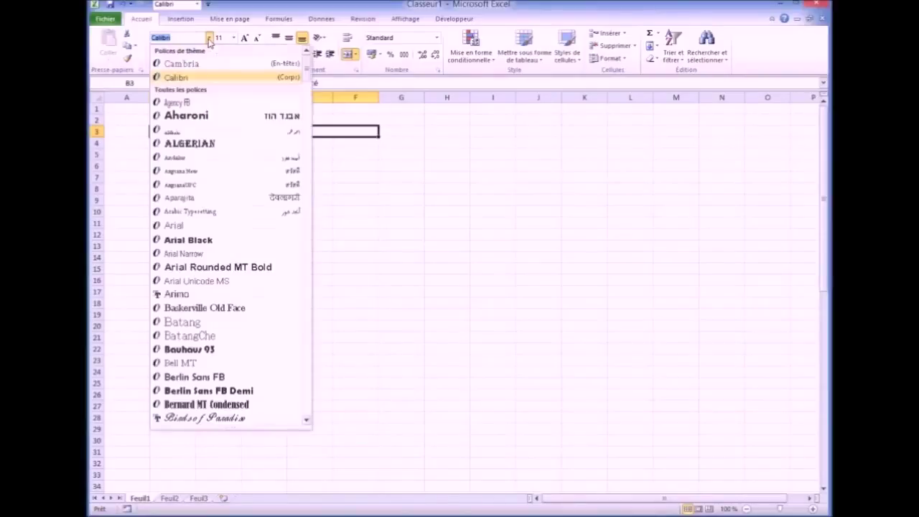
click(180, 146)
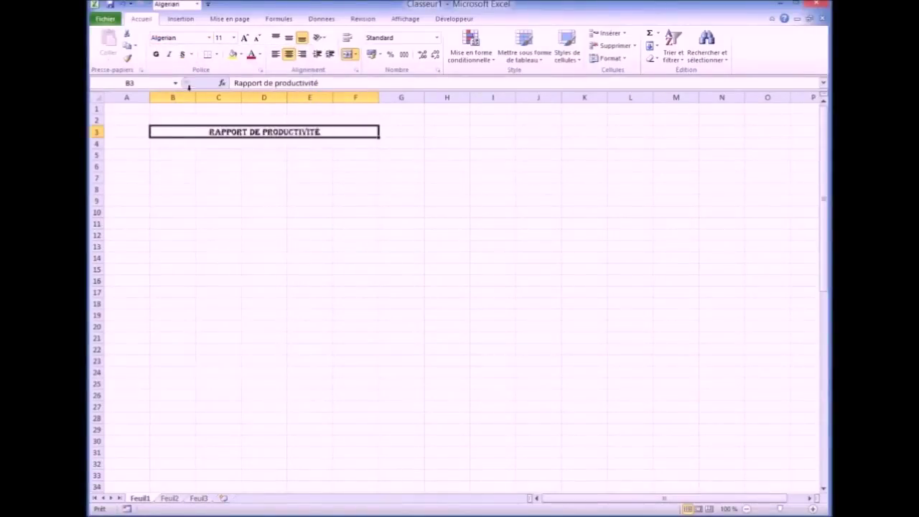
click(233, 38)
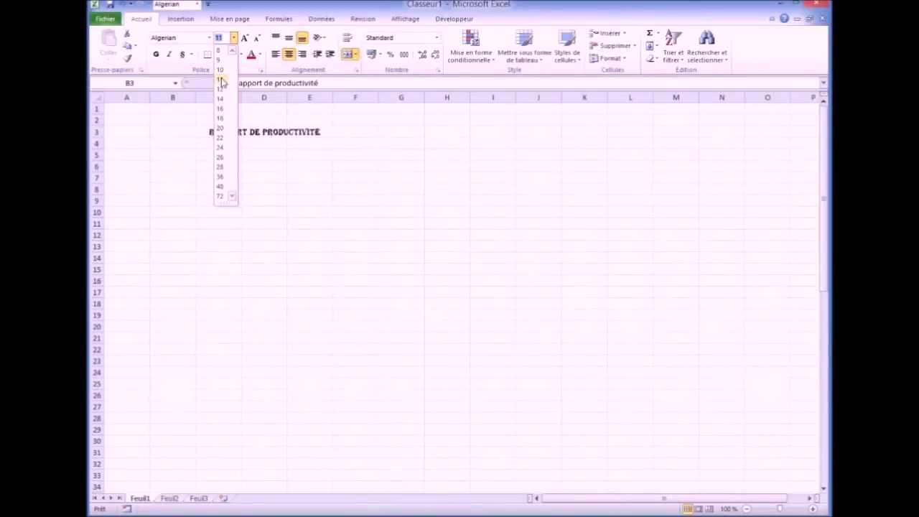
key(Escape)
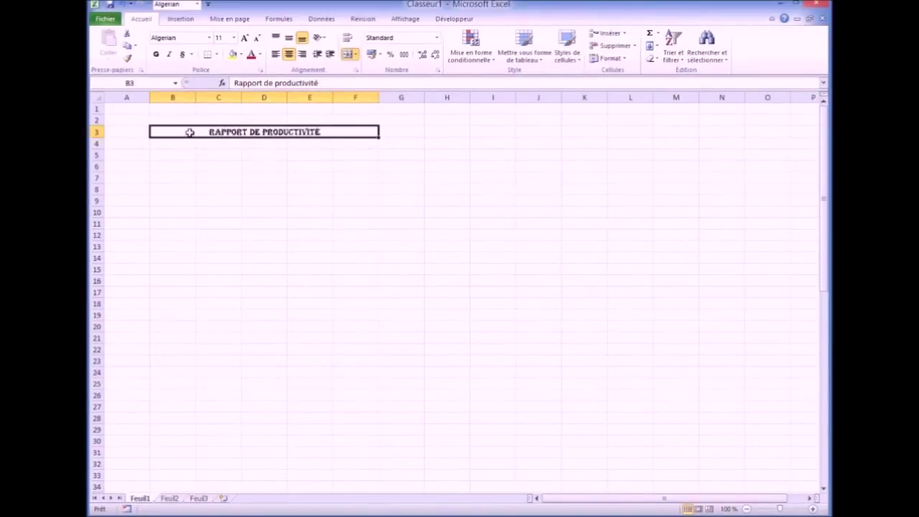
Give the title cell B3 a light background theme fill and a blue font color
click(241, 55)
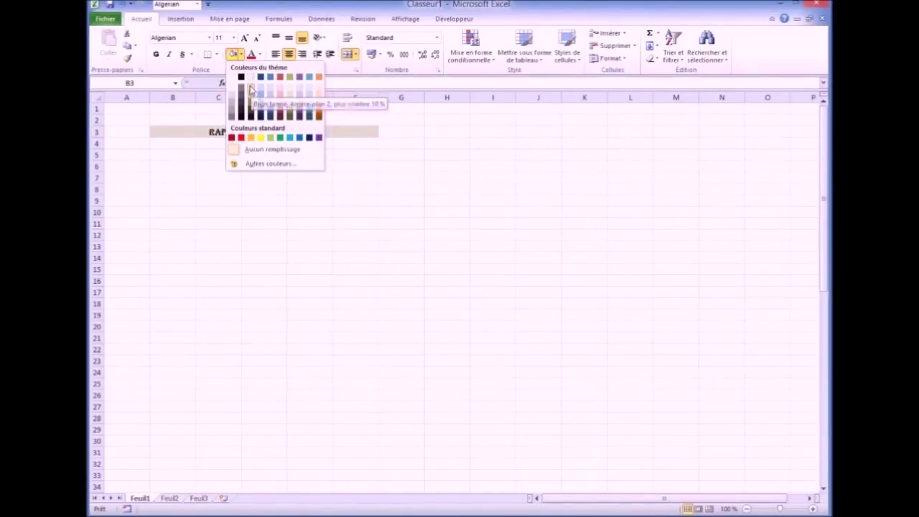
click(249, 78)
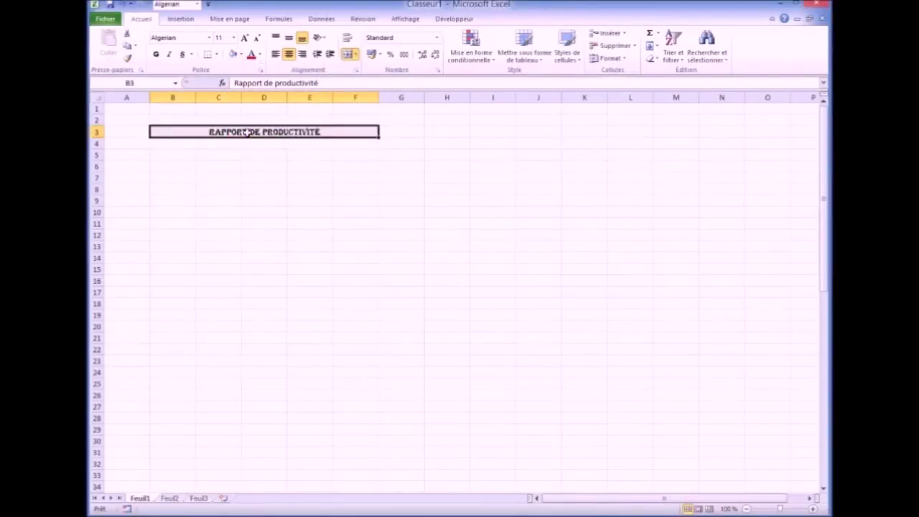
click(262, 56)
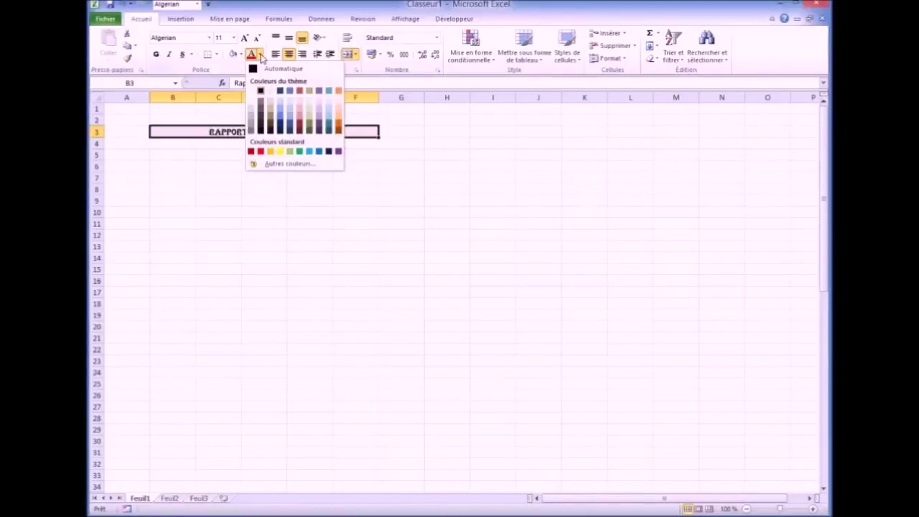
click(281, 122)
click(317, 205)
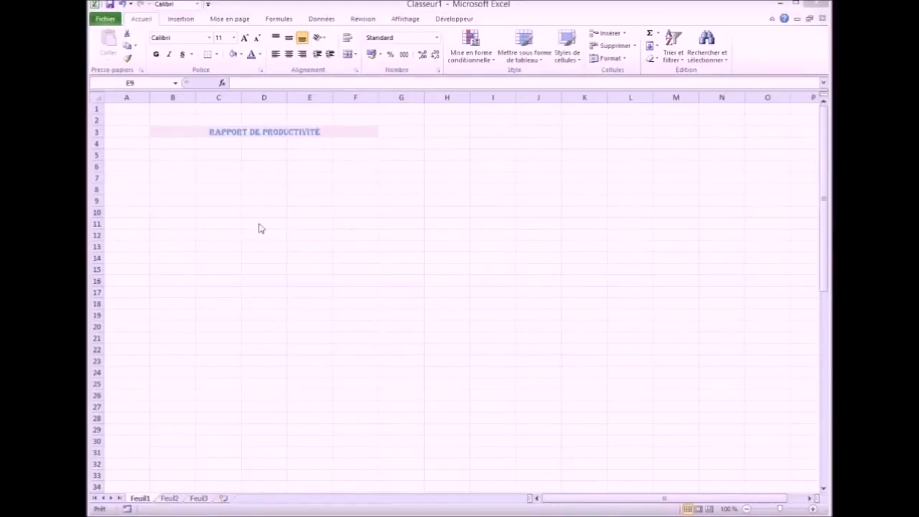
Apply outside borders around the merged title cell in row 3
click(179, 132)
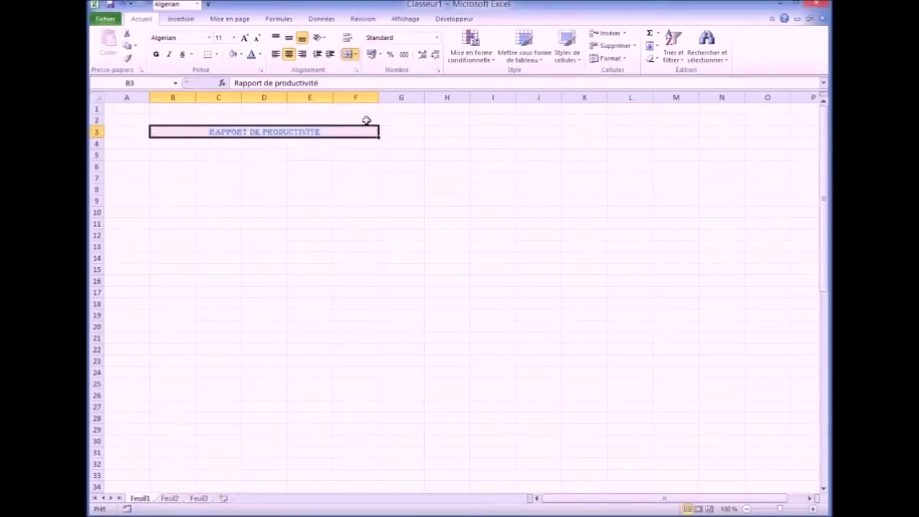
click(216, 56)
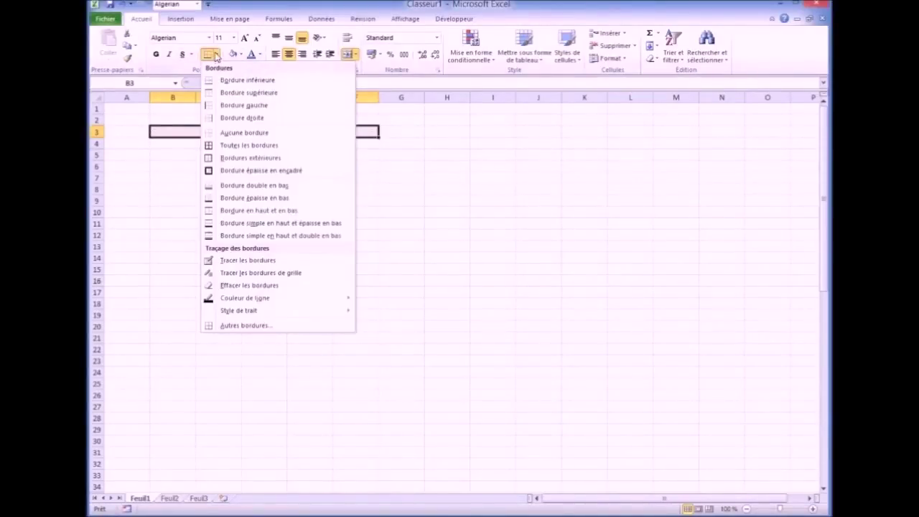
click(231, 159)
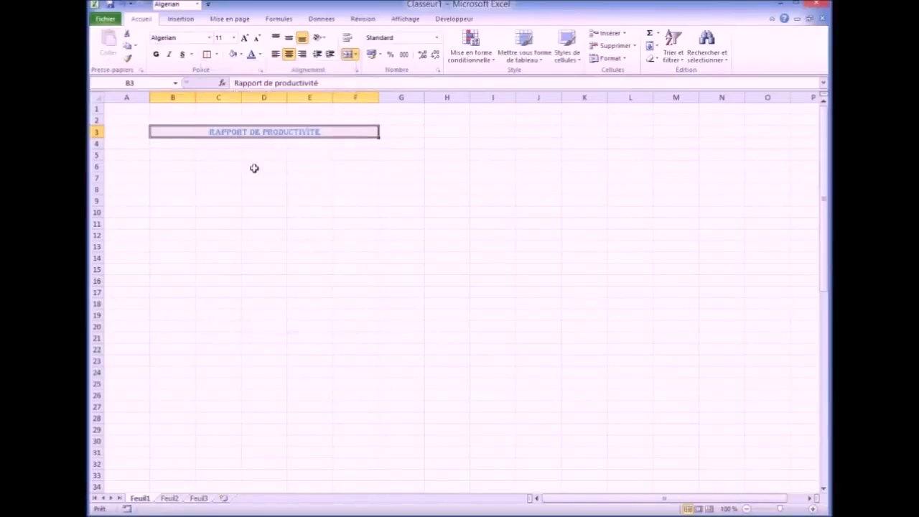
click(254, 168)
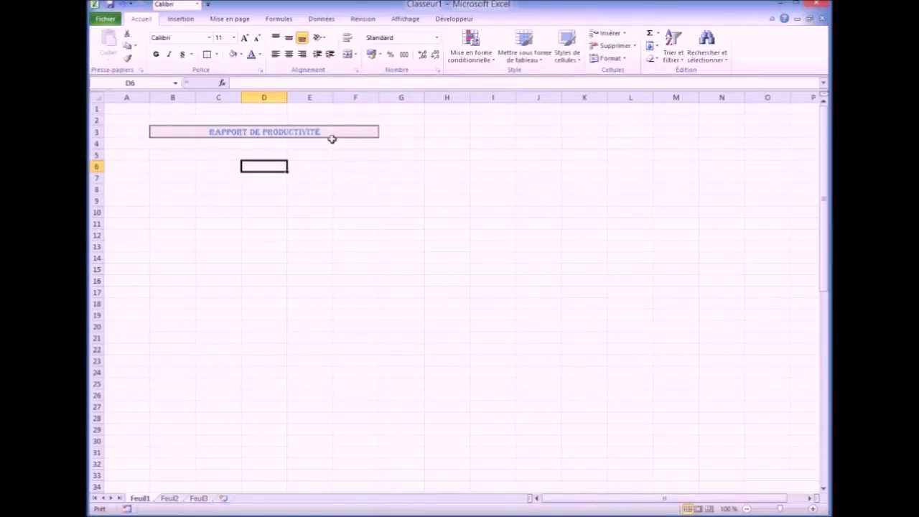
Enter 12 in cell B4 and fill it across the row to F4
click(183, 154)
click(181, 143)
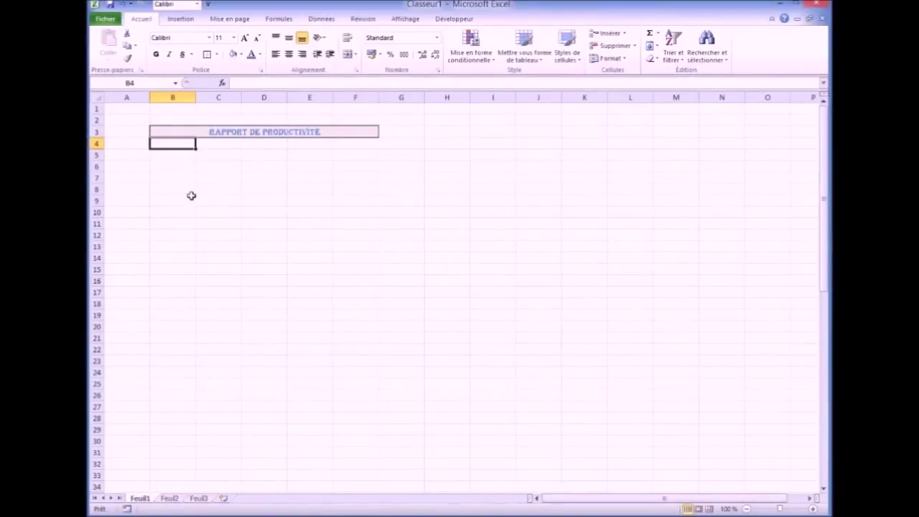
text(1)
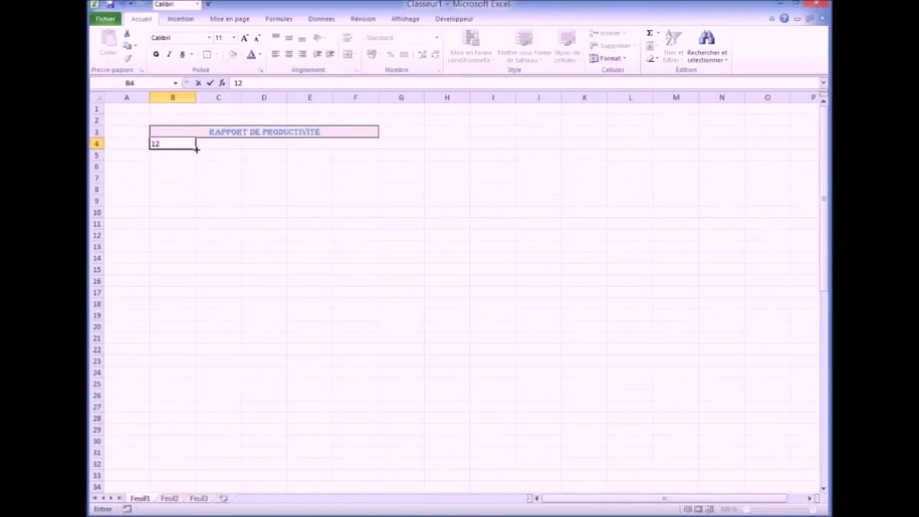
text(2)
drag(196, 149, 371, 147)
click(323, 188)
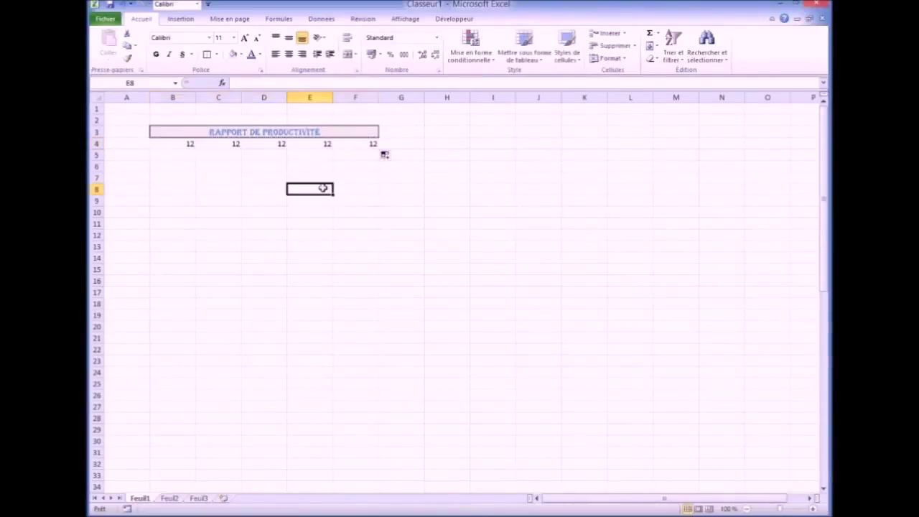
Try to select individual cells across the merged title and the row beneath it, and to move the selected range B3:F4
drag(358, 203, 358, 195)
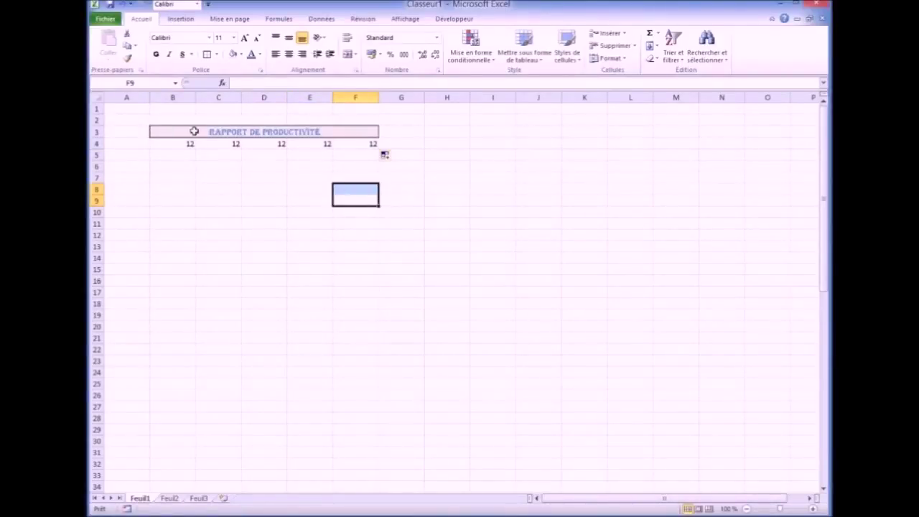
click(164, 131)
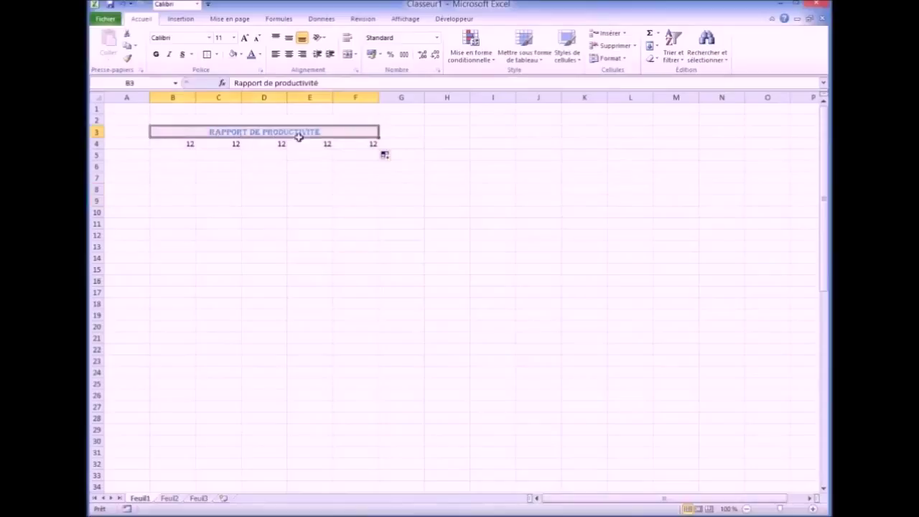
drag(298, 136, 326, 141)
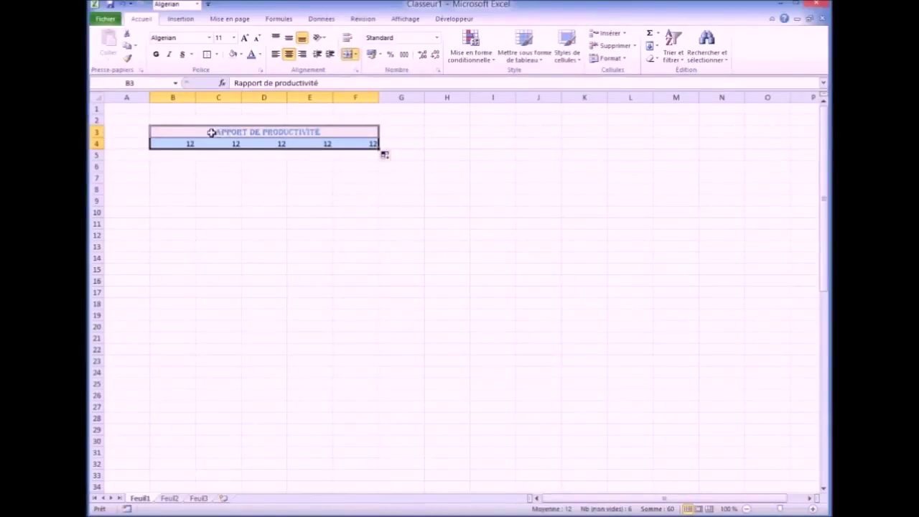
drag(205, 131, 322, 144)
mouse_move(204, 128)
mouse_down()
mouse_move(184, 133)
mouse_move(197, 137)
mouse_up()
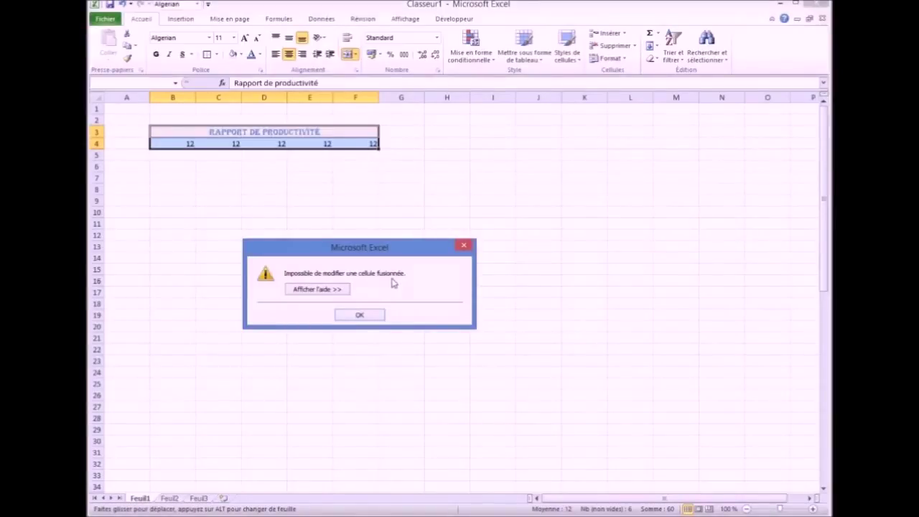
click(361, 316)
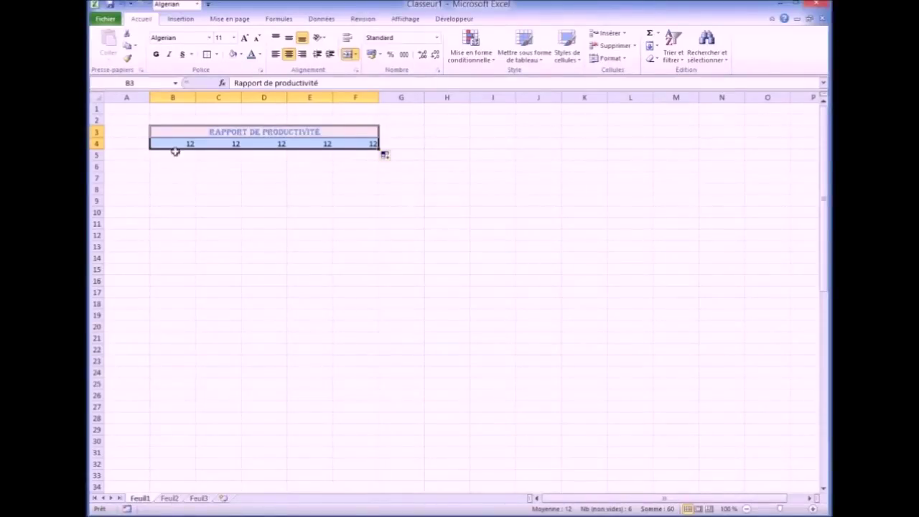
drag(173, 133, 330, 144)
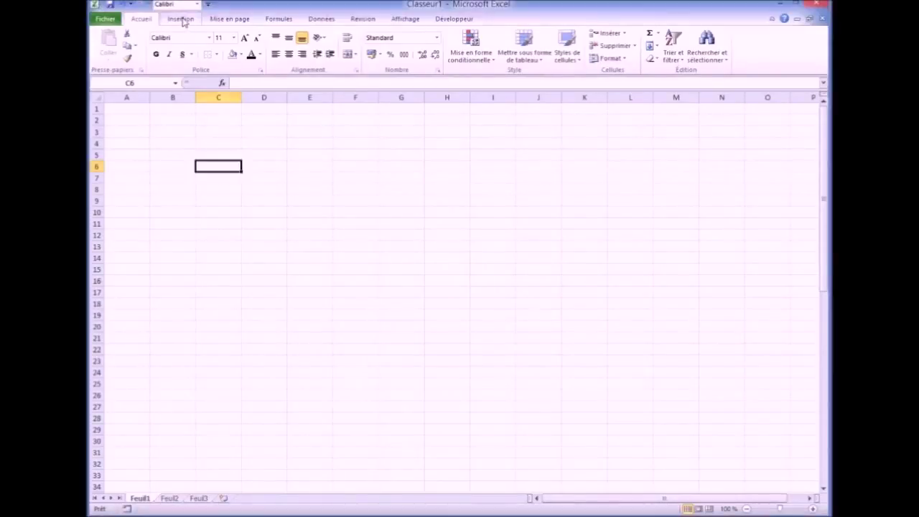
Insert a WordArt text object in the blue style with a reflection
click(180, 20)
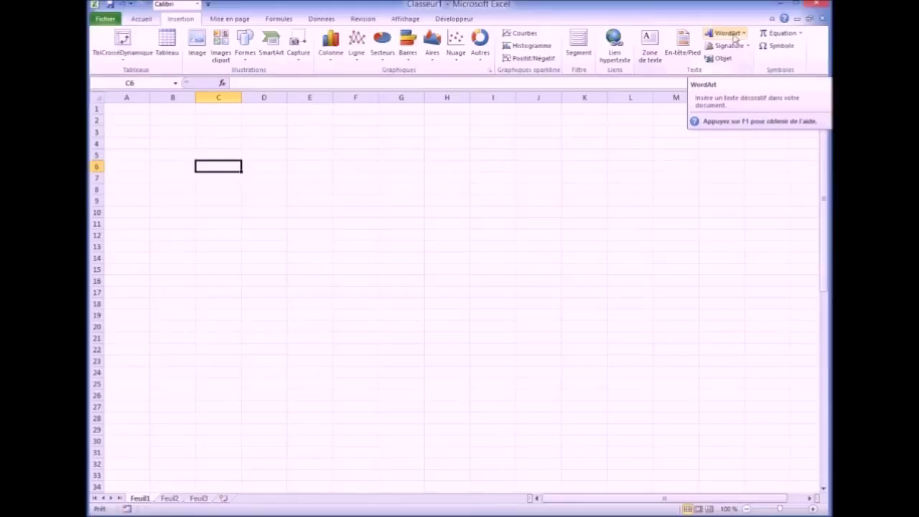
click(726, 34)
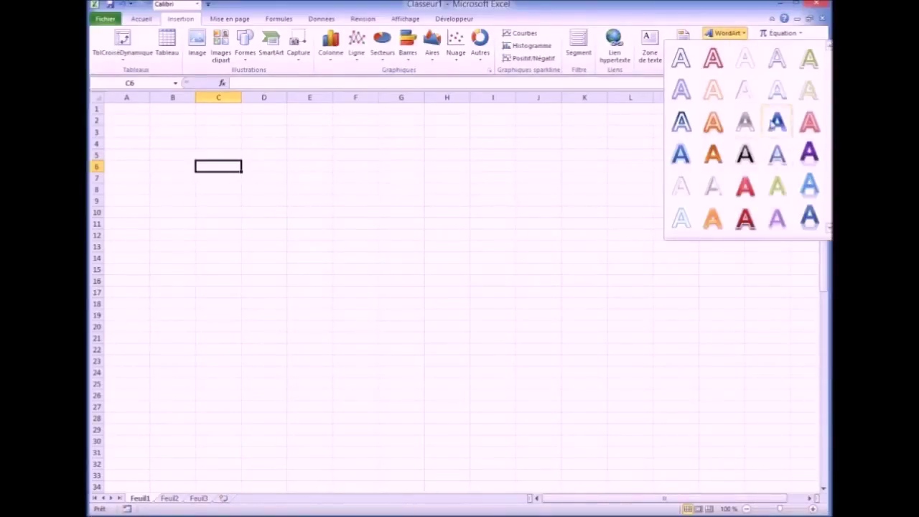
click(806, 185)
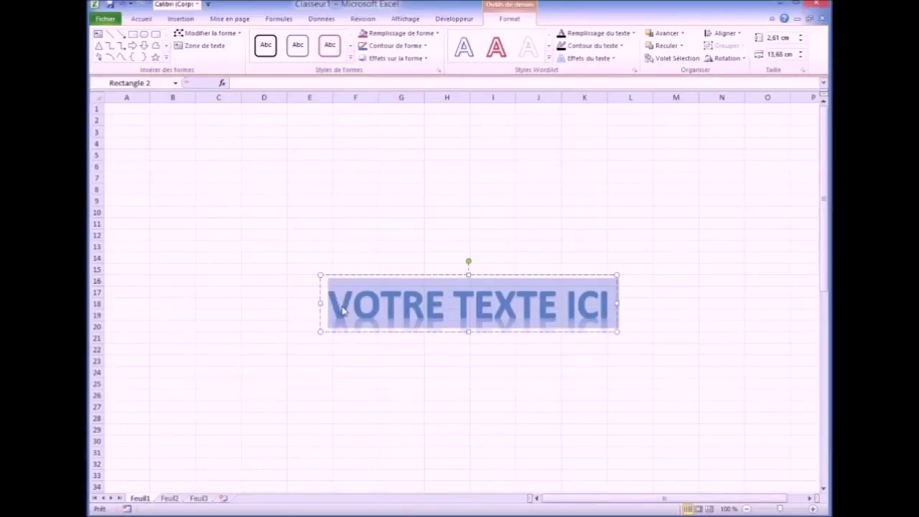
Replace the WordArt placeholder text with "RAPPORT DE PRODUCTIVITÉ"
click(609, 306)
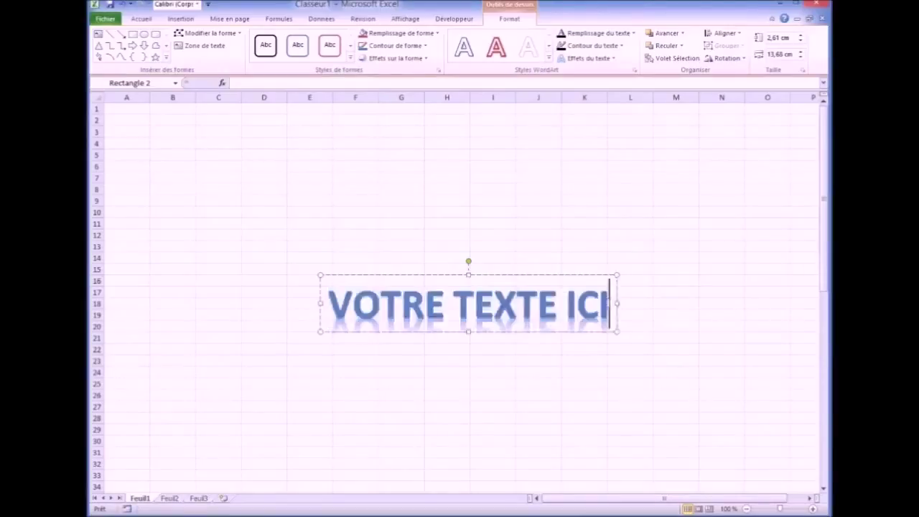
key(BackSpace)
key(BackSpace)
key(BackSpace)
key(BackSpace)
key(BackSpace)
key(BackSpace)
key(BackSpace)
key(BackSpace)
key(BackSpace)
key(BackSpace)
key(BackSpace)
key(BackSpace)
key(BackSpace)
key(BackSpace)
key(BackSpace)
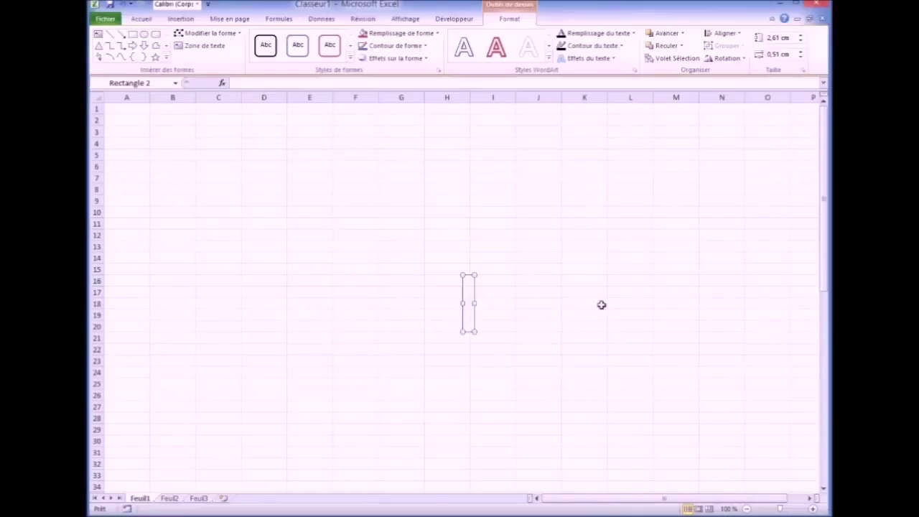
text(RAPPO)
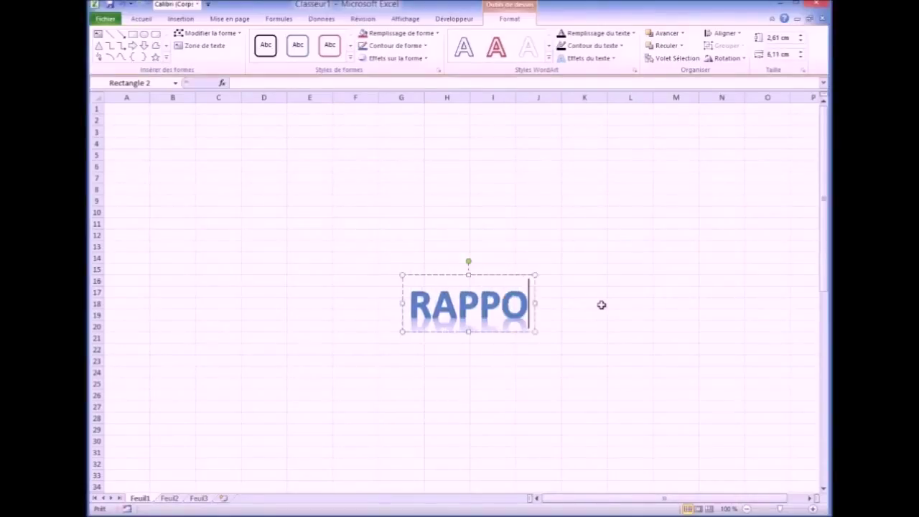
text(RT DE P)
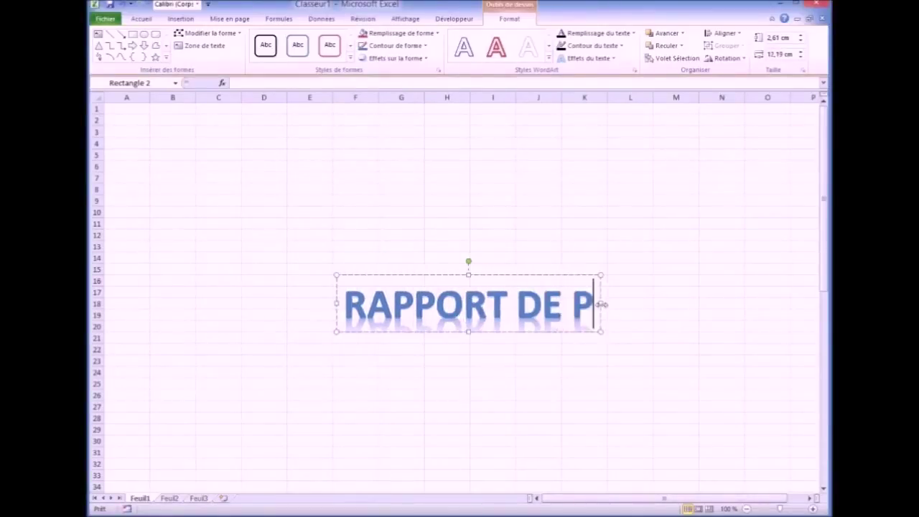
text(RODUCTIVIT)
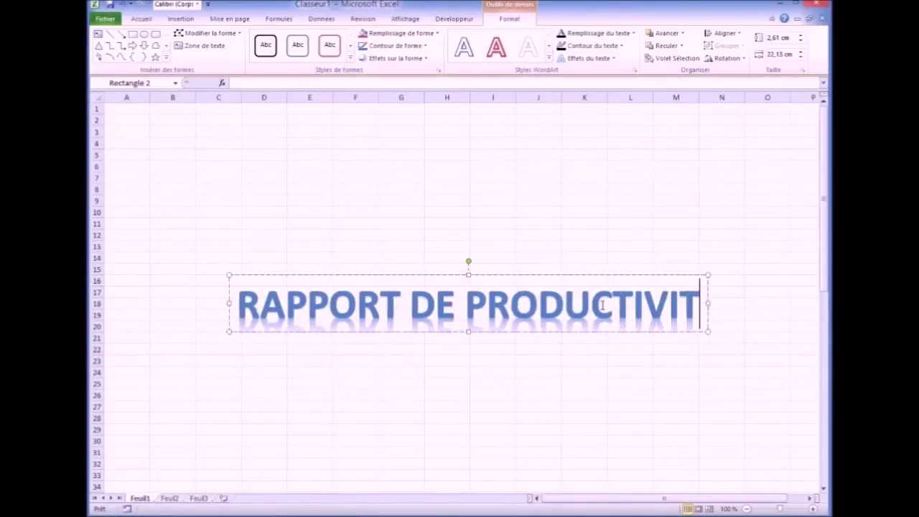
text(É)
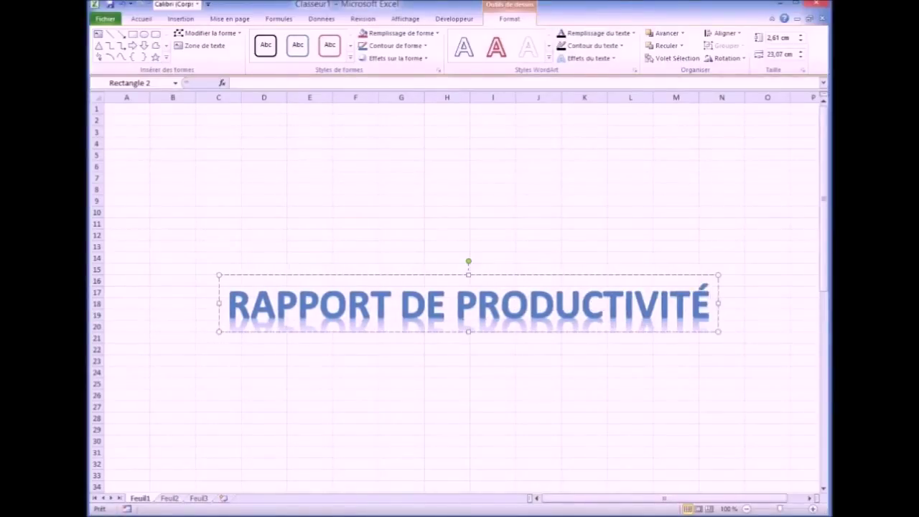
Move the WordArt title around the sheet and place it across rows 2 to 6
click(353, 271)
drag(353, 268, 265, 111)
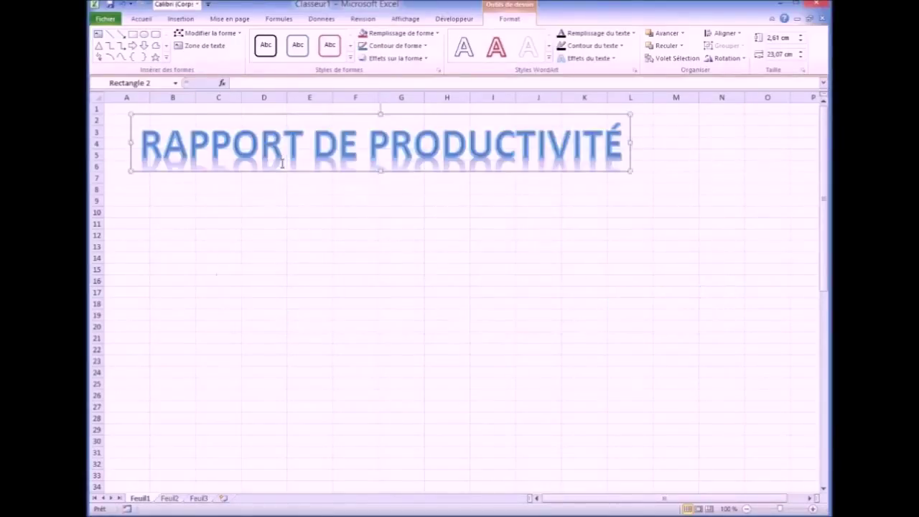
drag(277, 170, 277, 280)
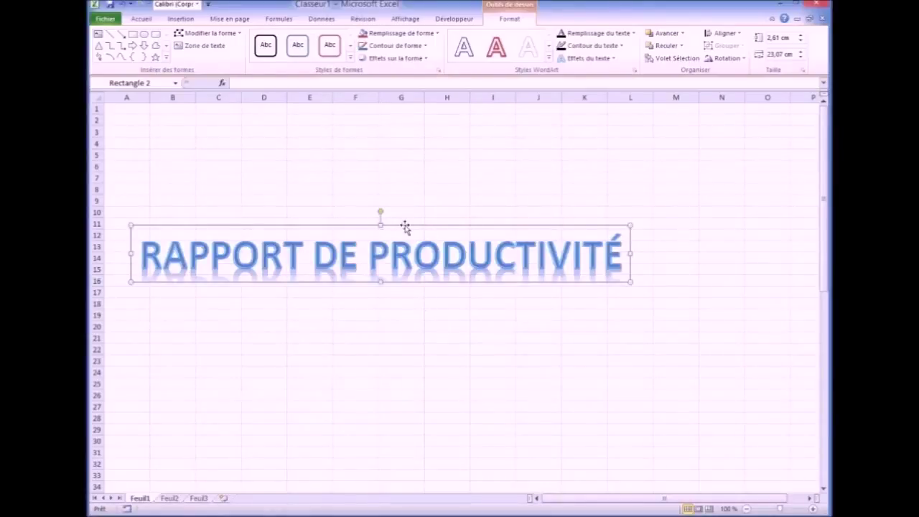
drag(405, 226, 393, 119)
Set the WordArt title's font to Algerian, size 24, and move it over columns B to F
click(142, 18)
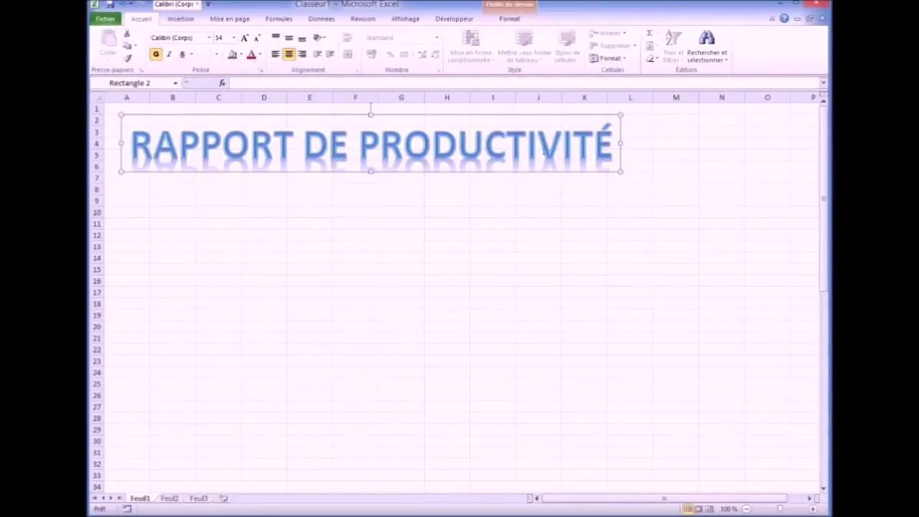
click(209, 38)
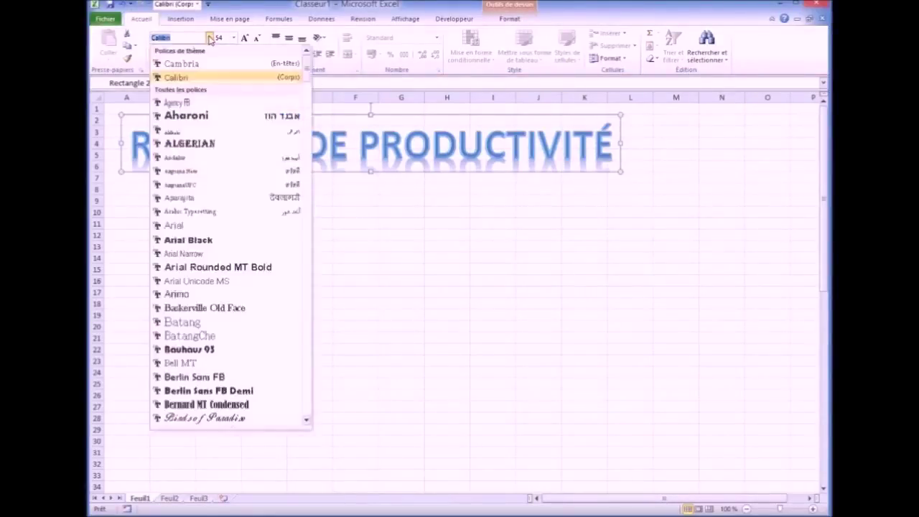
click(188, 144)
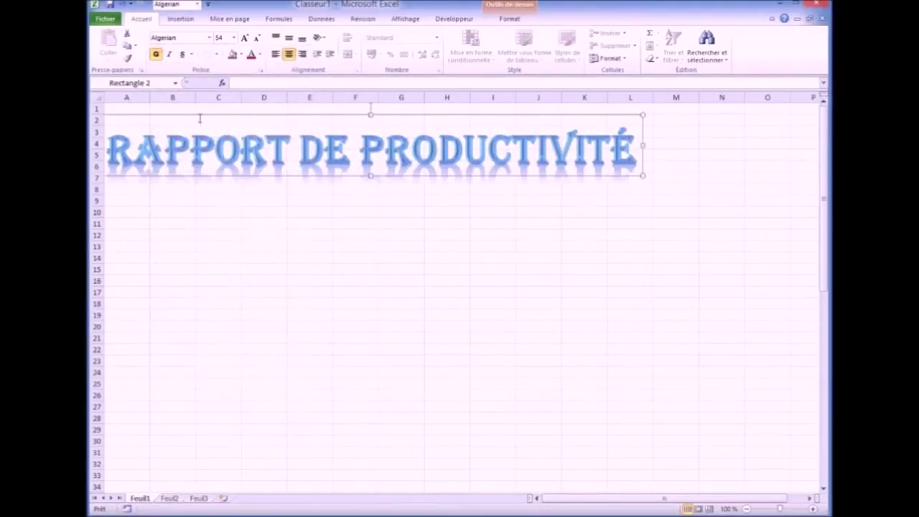
click(233, 38)
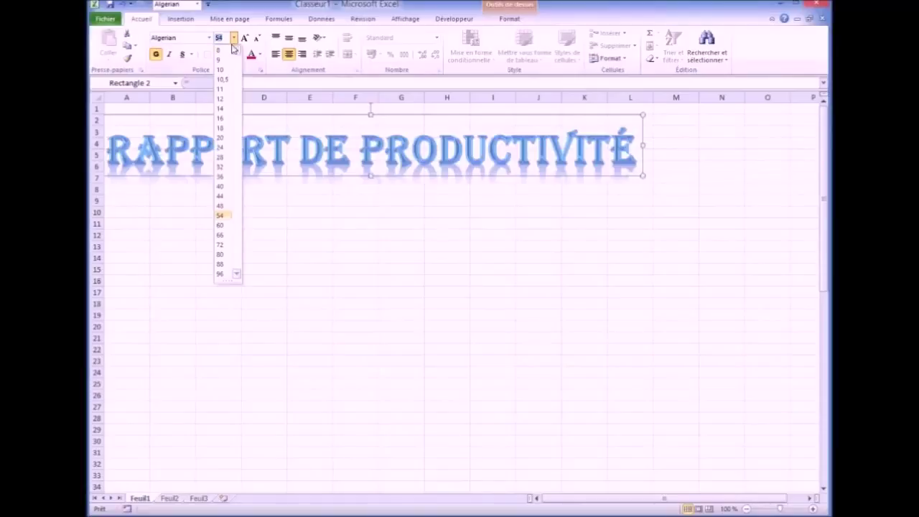
click(221, 149)
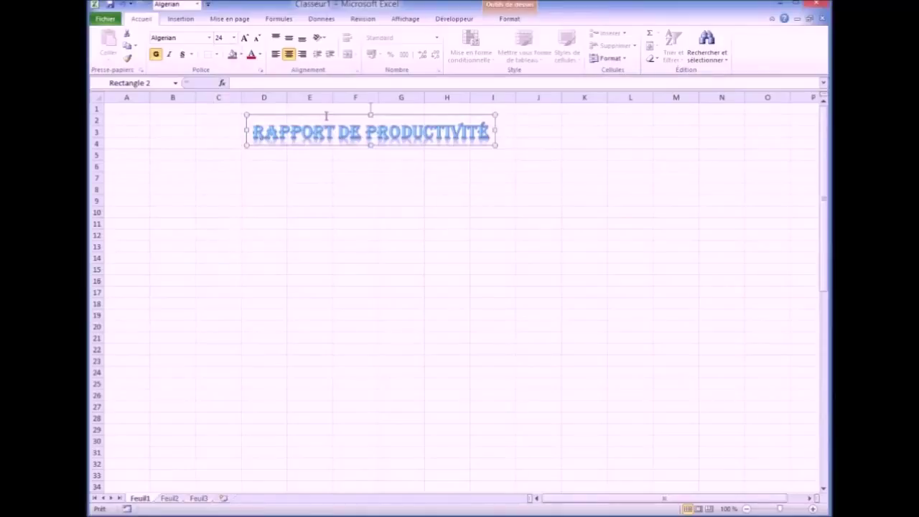
drag(325, 116, 212, 117)
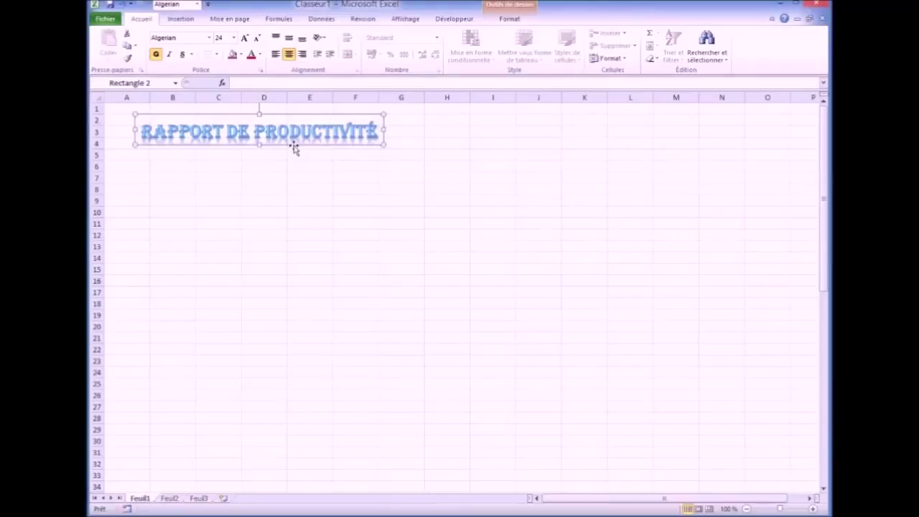
Delete the WordArt title from the sheet
click(237, 177)
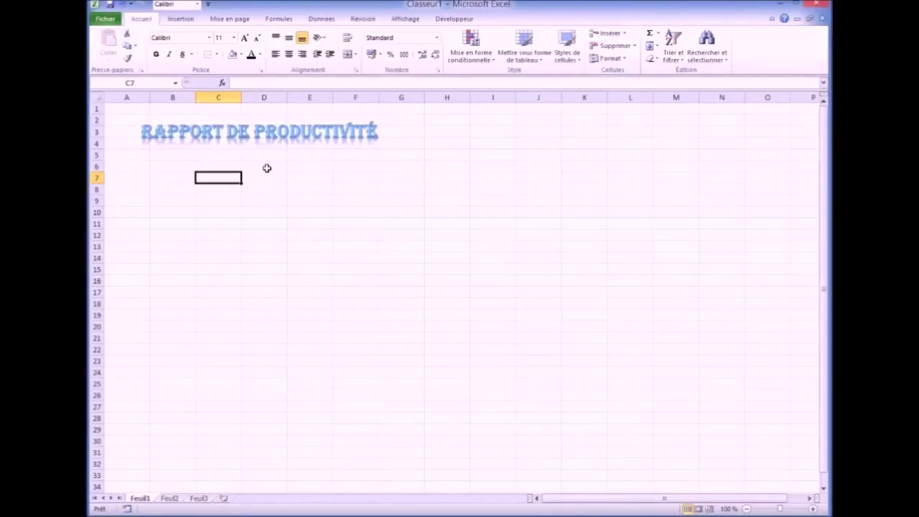
click(200, 126)
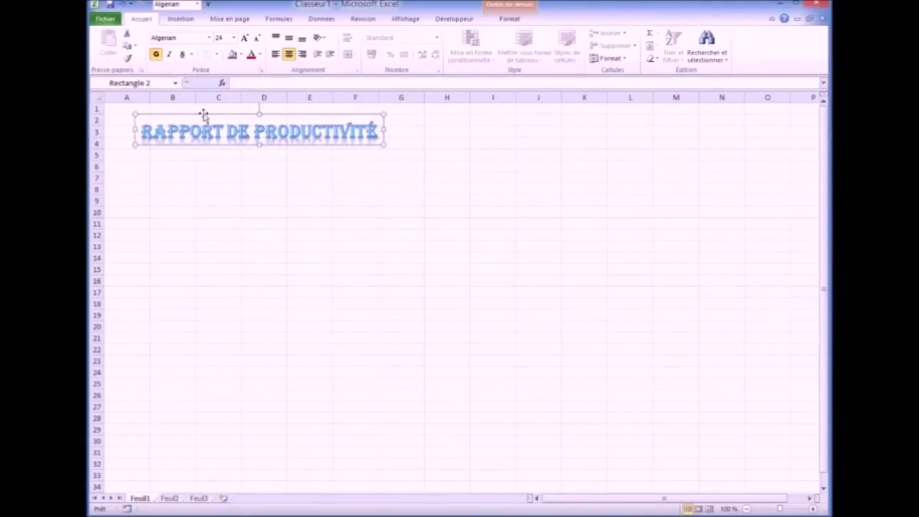
key(Delete)
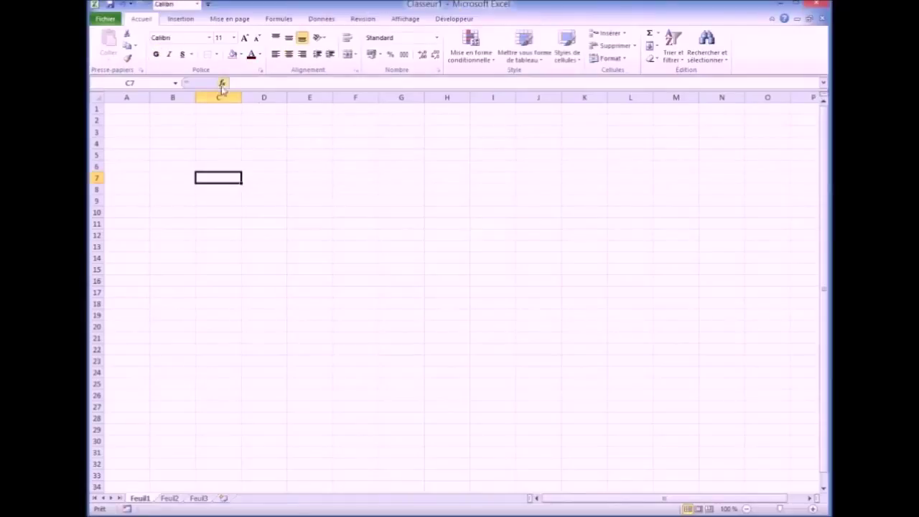
Draw a rounded rectangle about 7.8 cm wide and 1.6 cm high over B3:F5 and apply the light purple gradient shape style
click(179, 19)
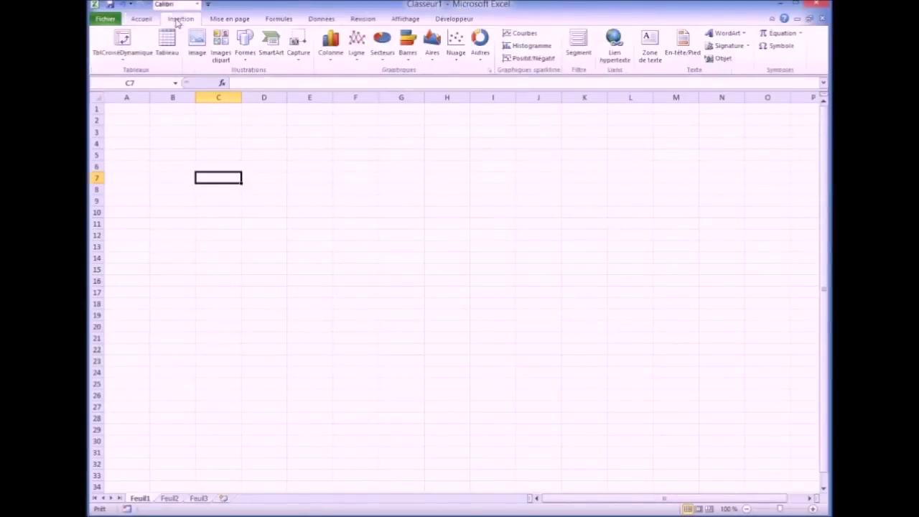
click(243, 43)
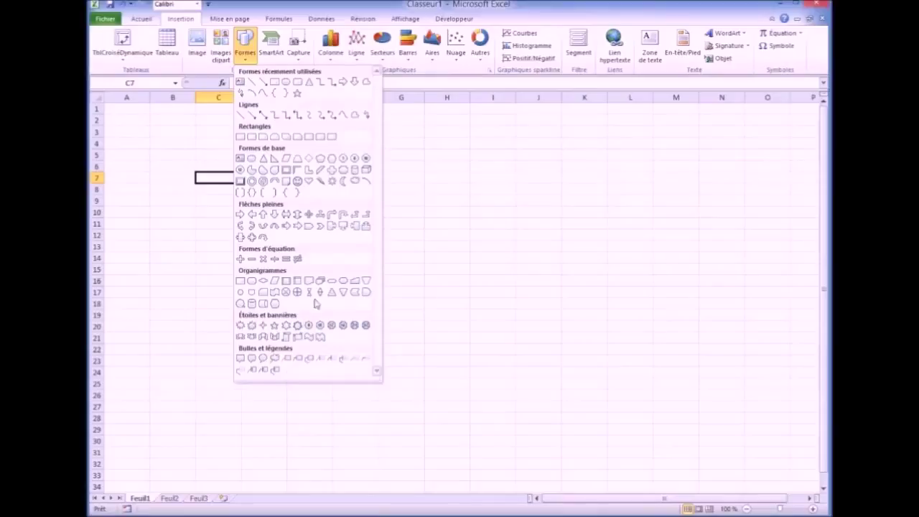
click(297, 85)
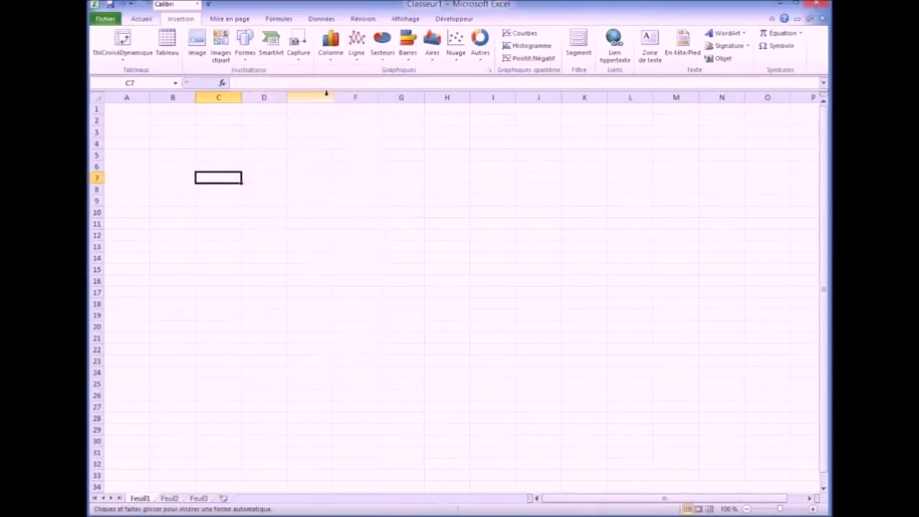
mouse_move(181, 126)
mouse_down()
mouse_move(314, 139)
mouse_move(351, 160)
mouse_up()
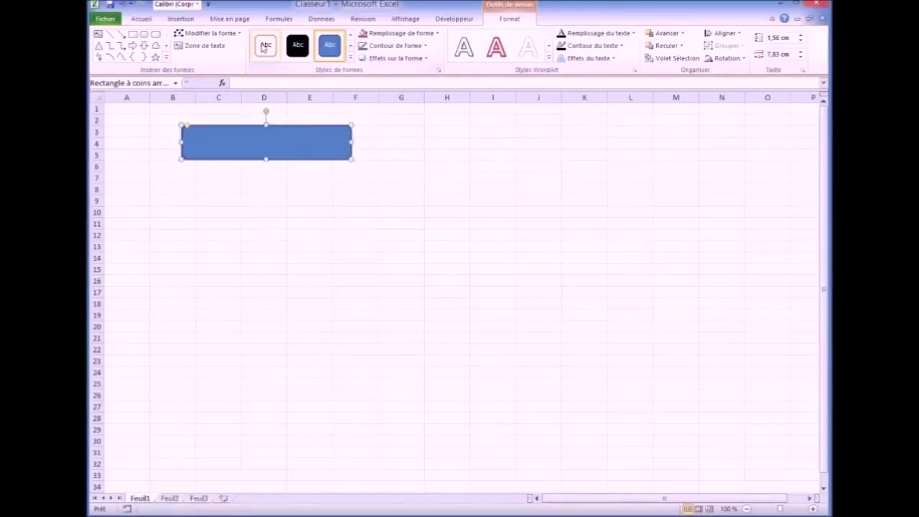
click(350, 59)
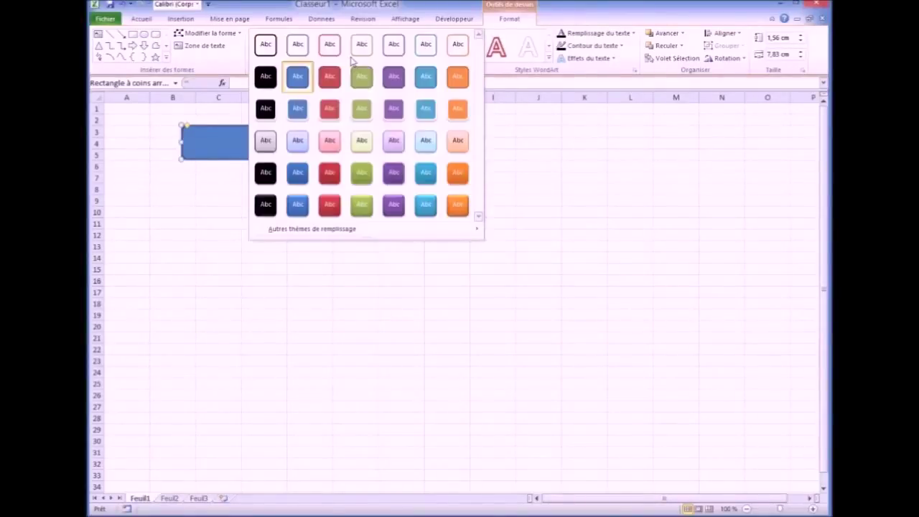
click(393, 141)
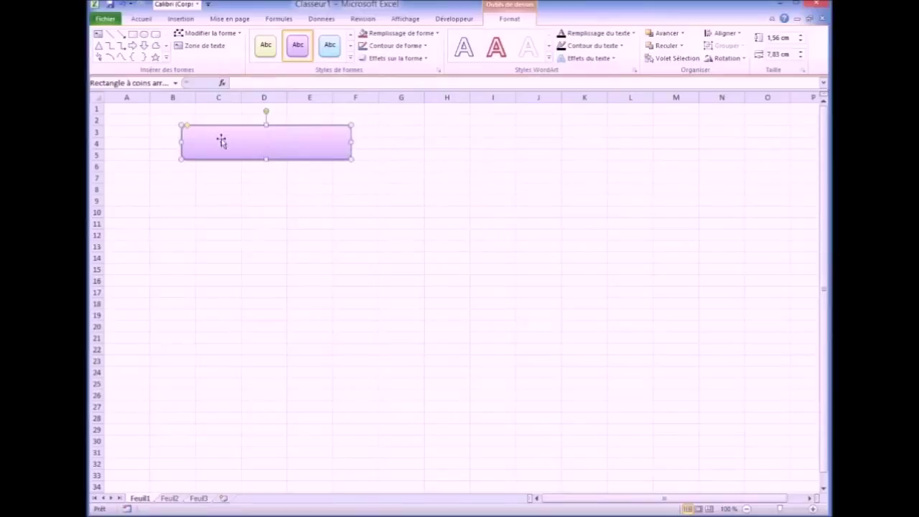
Add the text "Rapport de productivité" inside the rounded rectangle
right_click(265, 142)
click(261, 140)
right_click(260, 139)
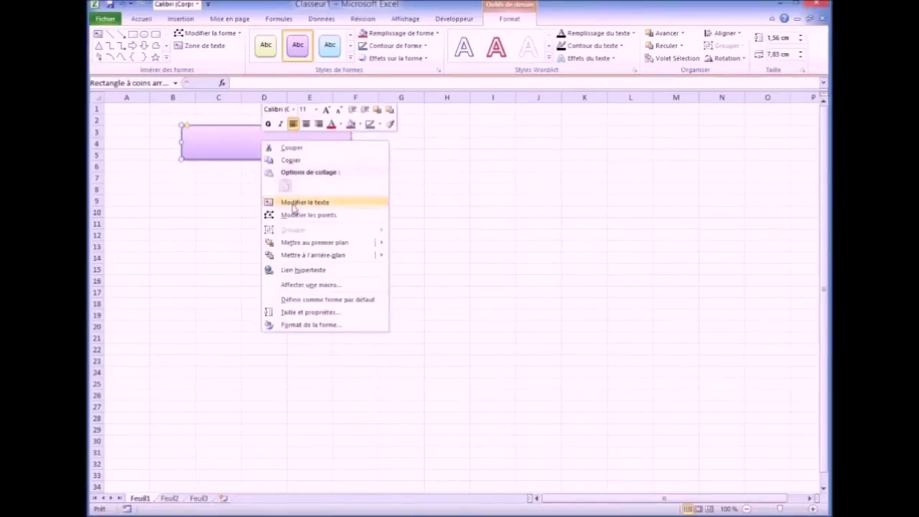
click(328, 204)
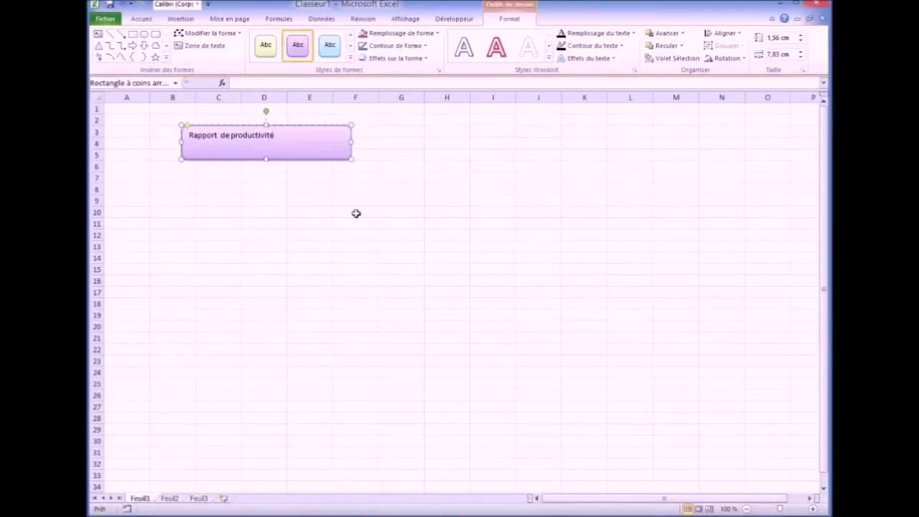
click(356, 213)
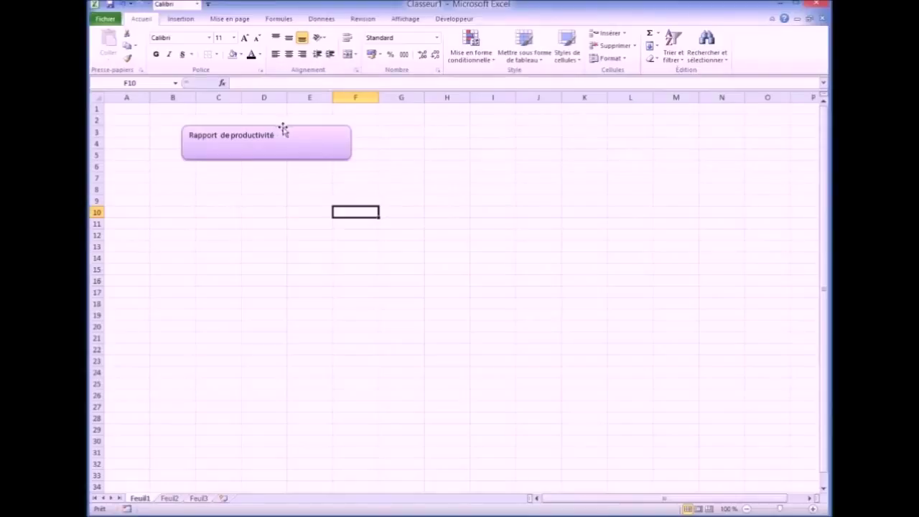
Center the rounded rectangle's text horizontally and vertically
click(288, 55)
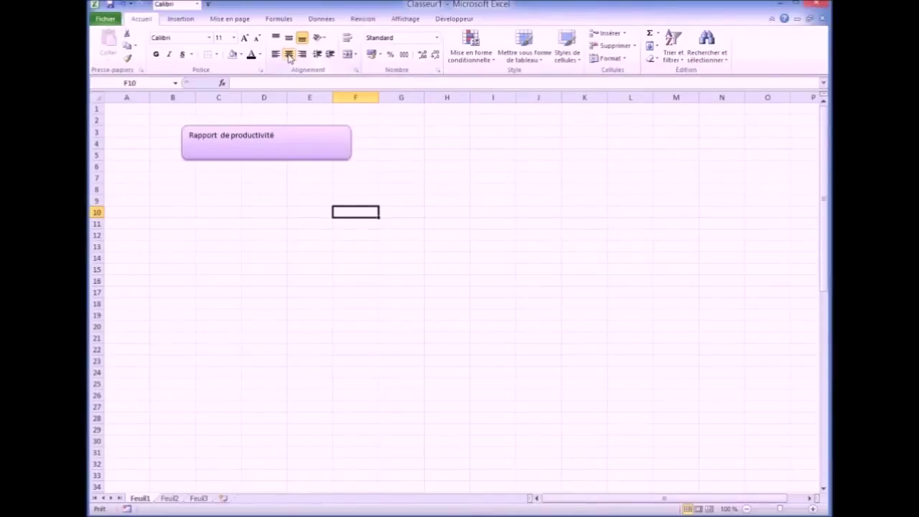
click(283, 135)
click(288, 56)
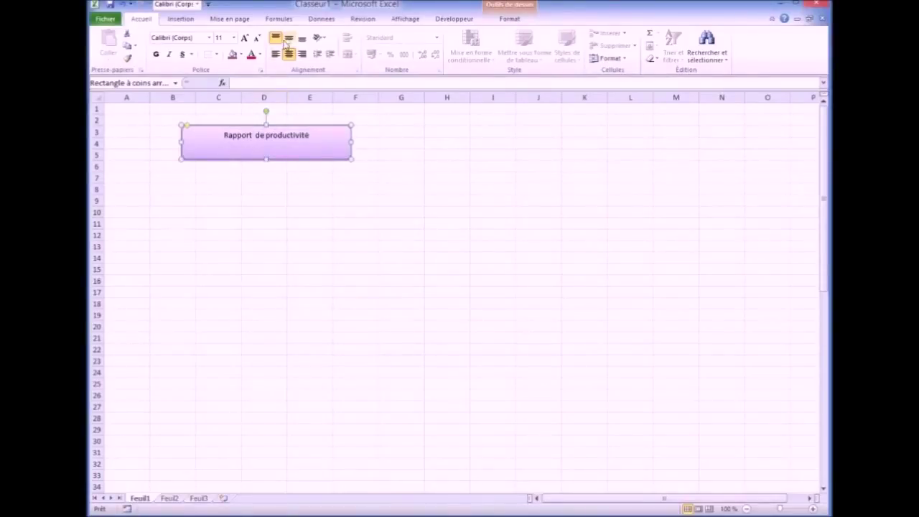
click(288, 39)
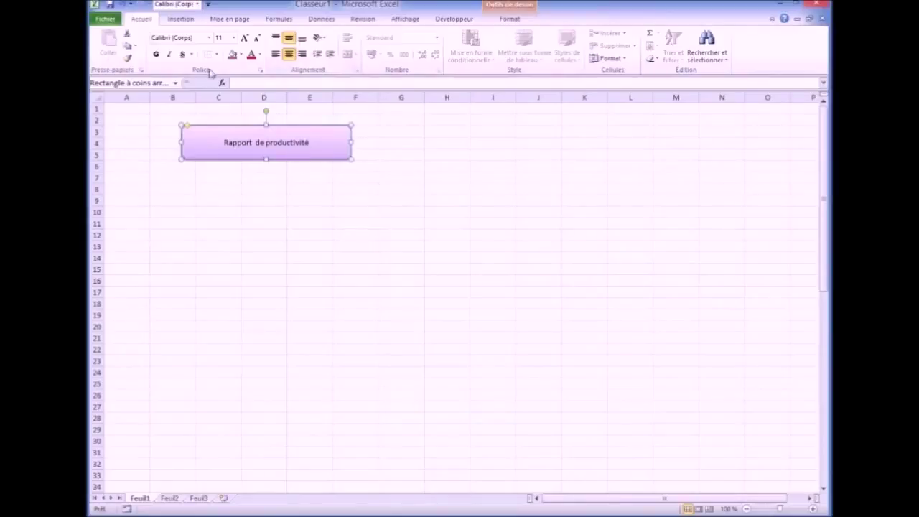
Set the rounded rectangle's text to the Algerian font at size 14
click(208, 37)
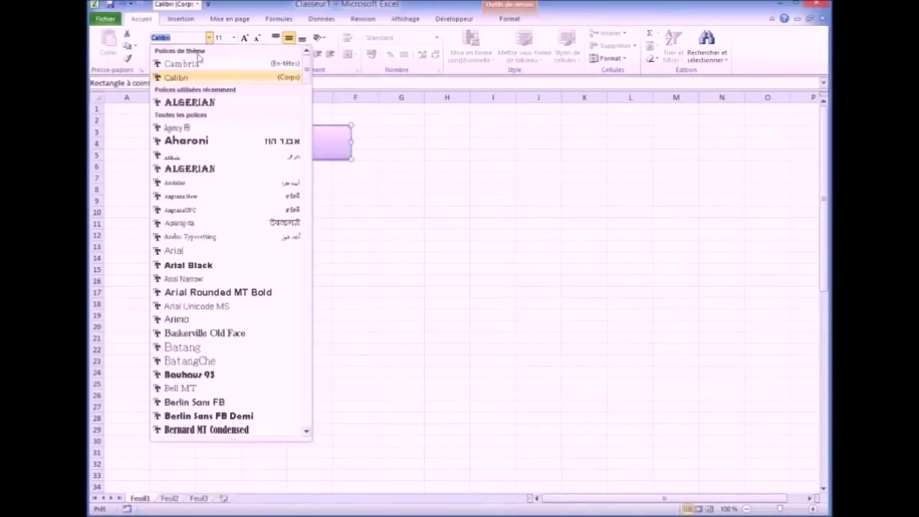
click(181, 105)
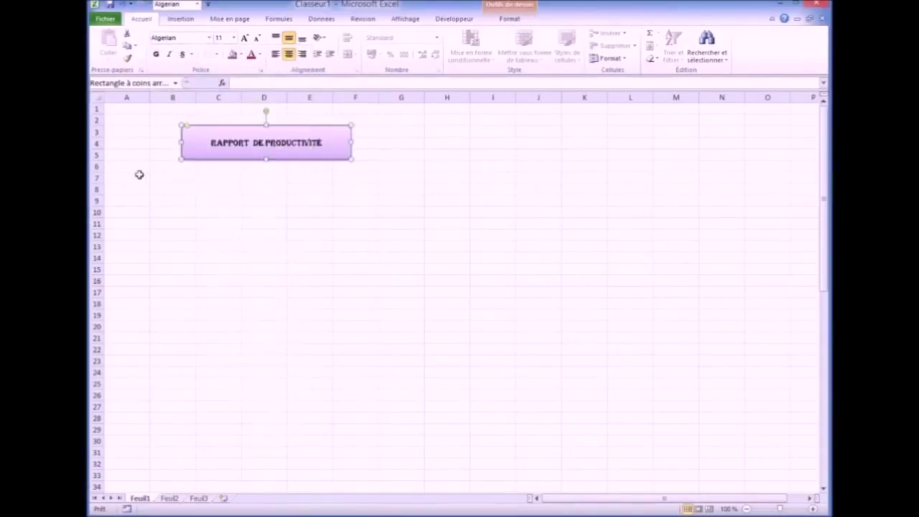
click(233, 38)
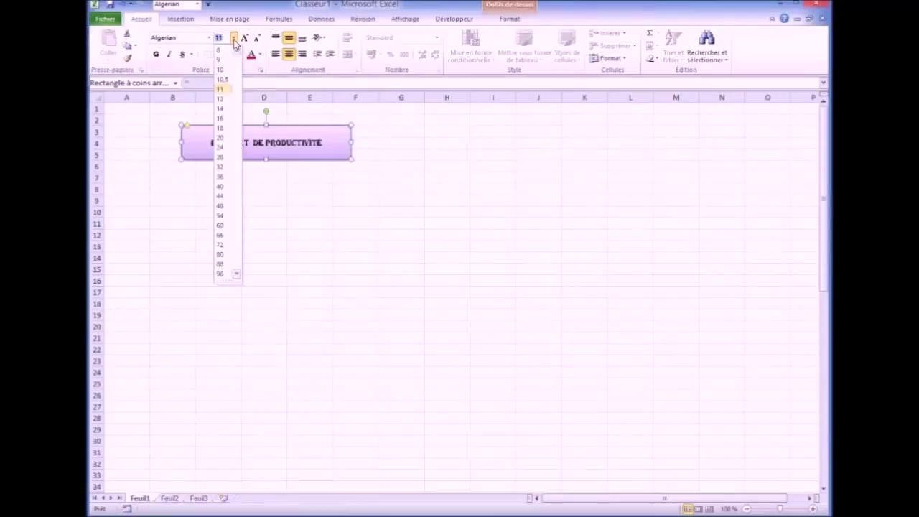
click(221, 109)
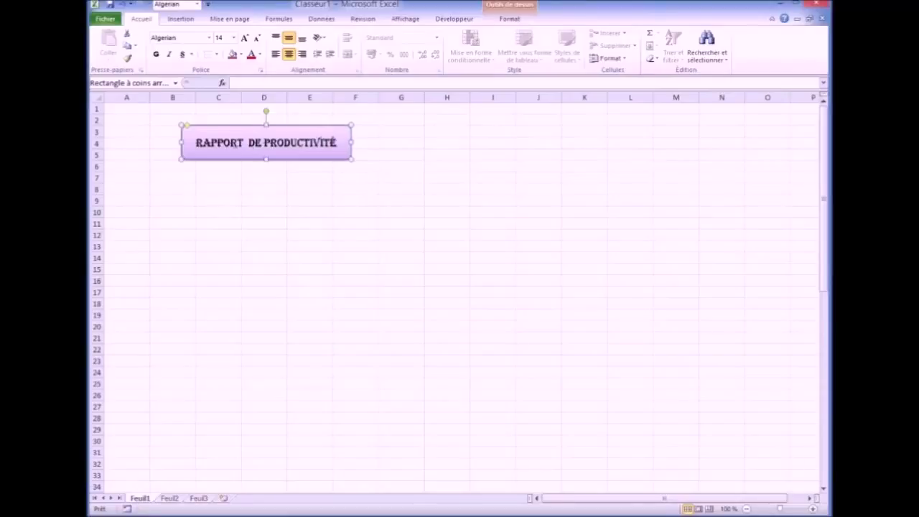
Color the rounded rectangle's text black and enlarge the shape to about the end of column G and row 7
click(260, 55)
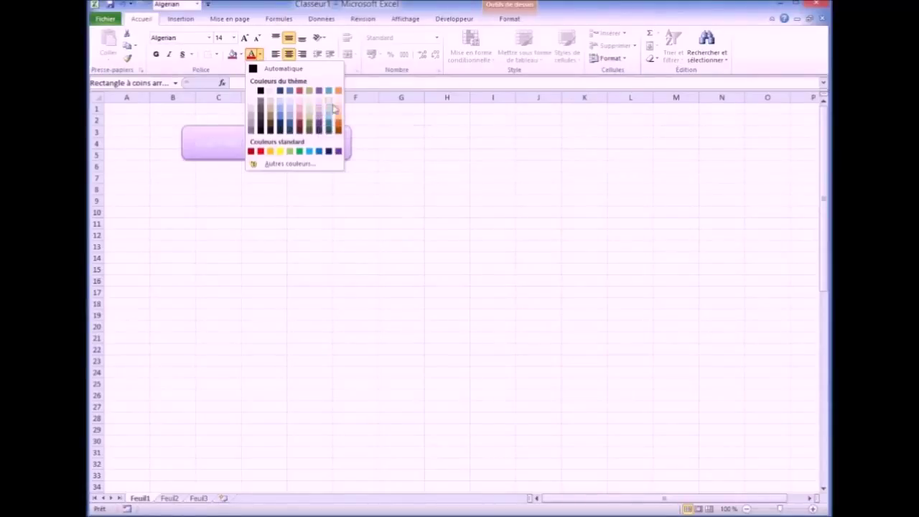
click(261, 91)
drag(354, 162, 429, 185)
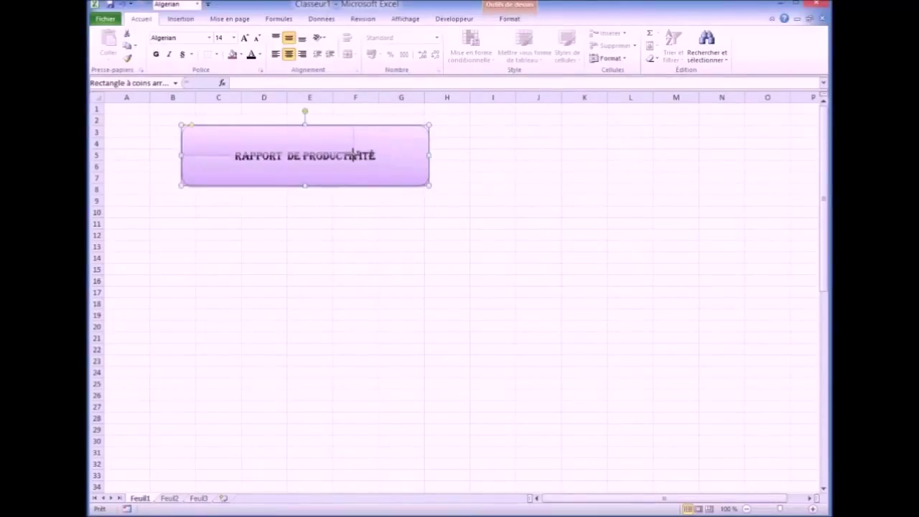
Undo the rounded rectangle's last enlargement and move the shape to the sheet's top, across columns B to E and about rows 2 to 4
key(ctrl+z)
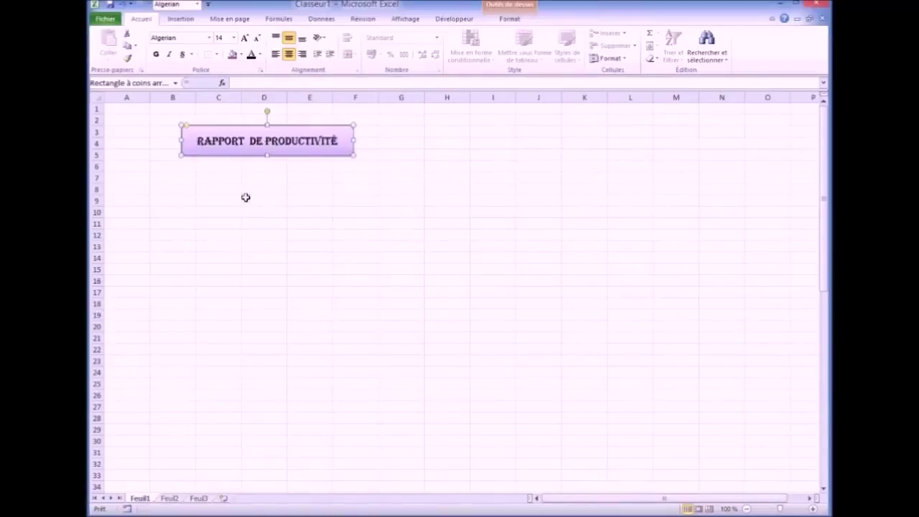
drag(238, 126, 244, 271)
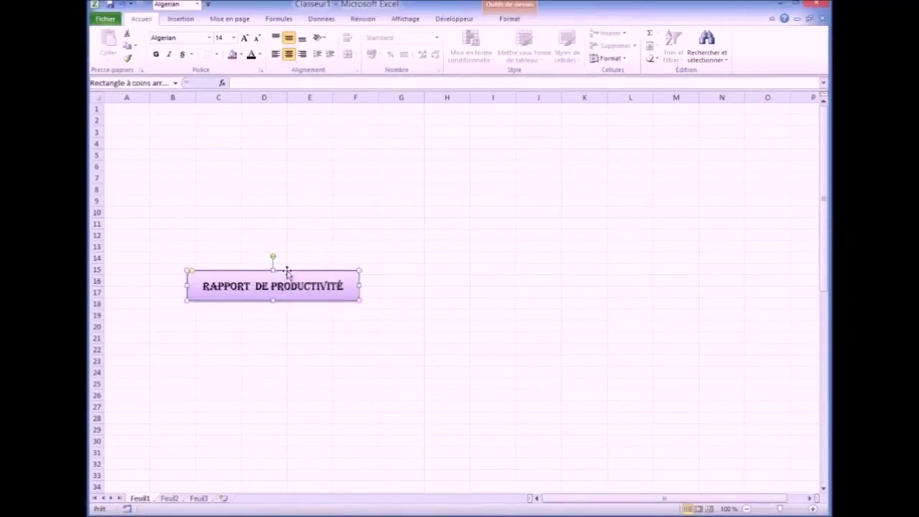
drag(287, 273, 248, 114)
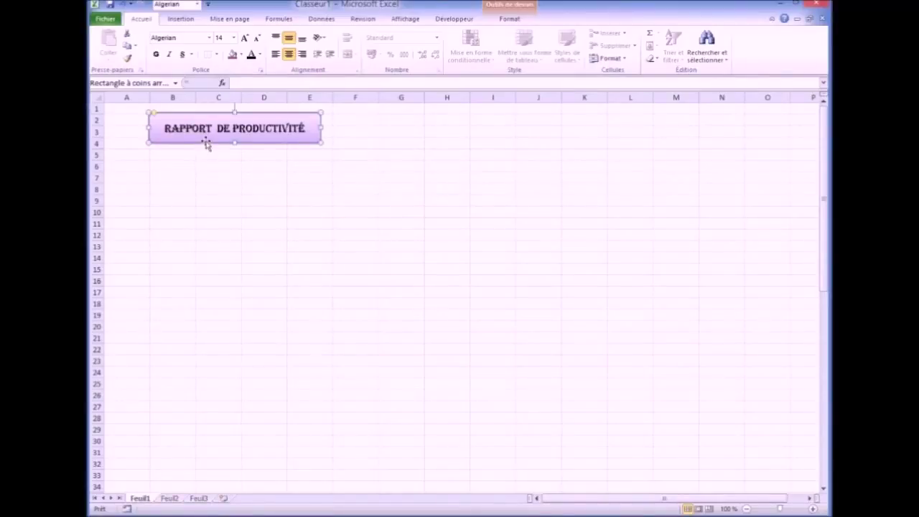
Enter 123 in cell C9
click(215, 201)
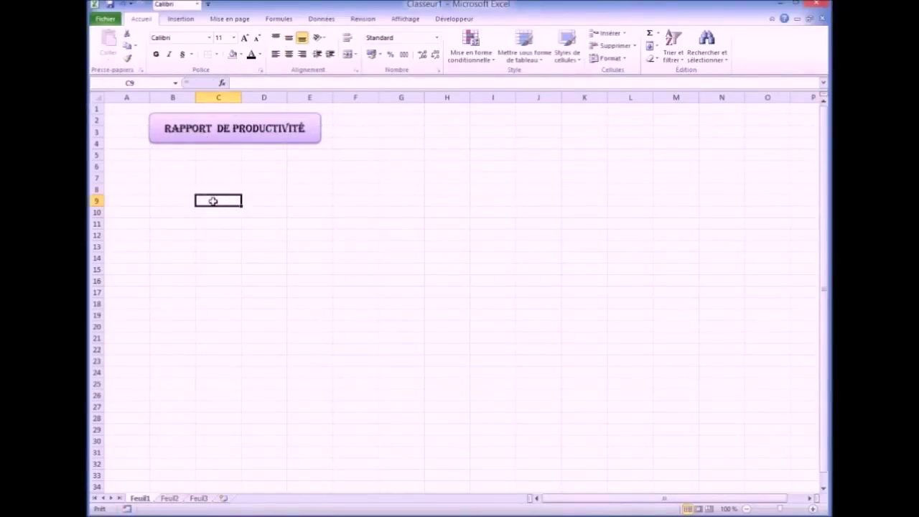
text(123)
click(270, 318)
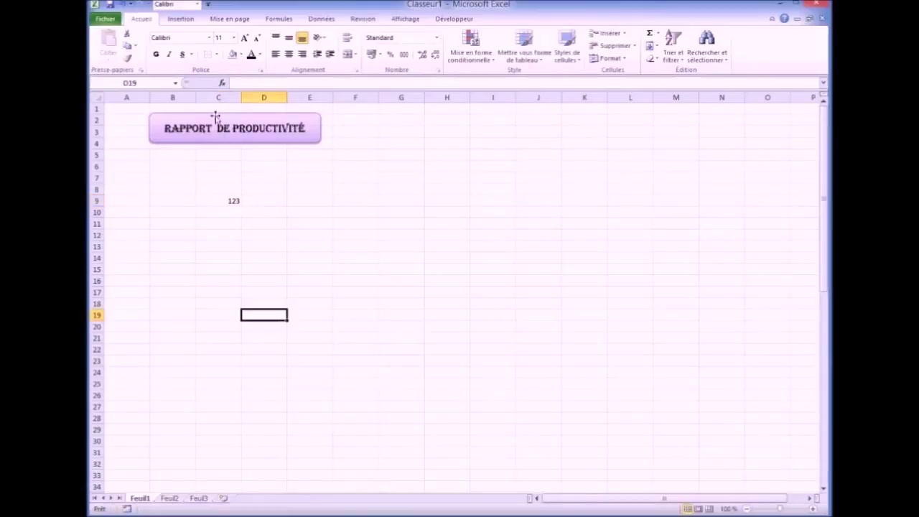
Move the title shape over cell C9 and back to about rows 2 to 4, and clear C9
drag(216, 117, 217, 195)
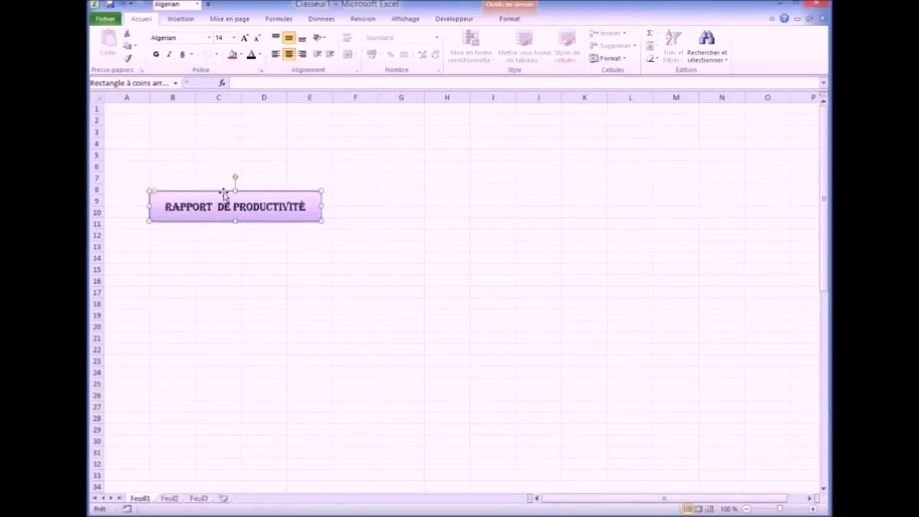
drag(224, 194, 222, 113)
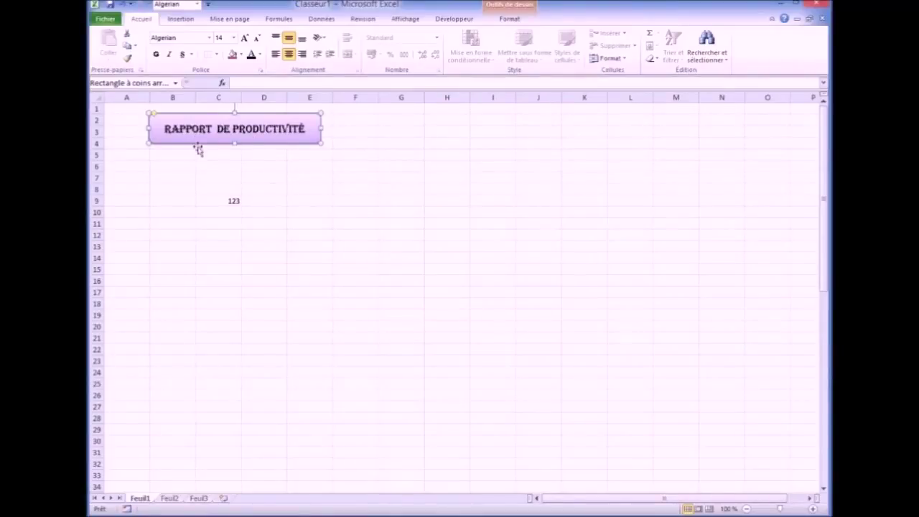
click(233, 201)
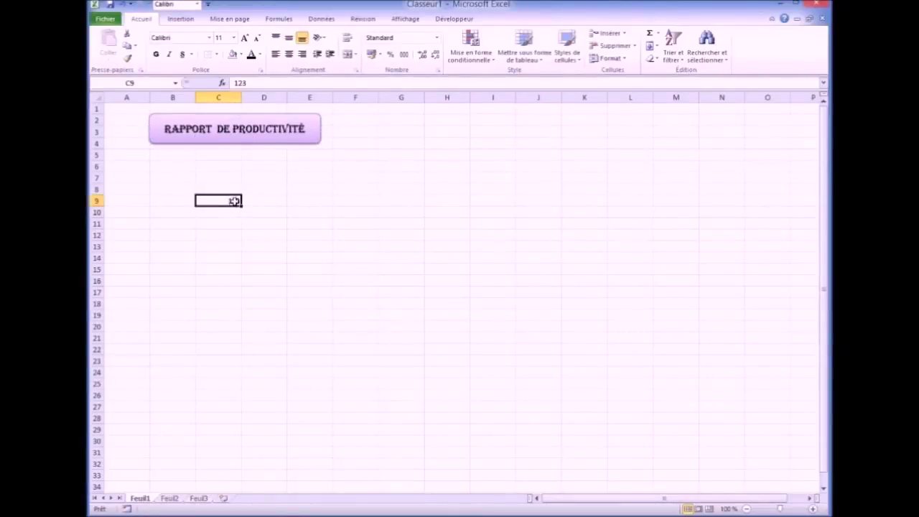
key(Delete)
Enter "janvier" in cell B6 as the first month heading
click(171, 166)
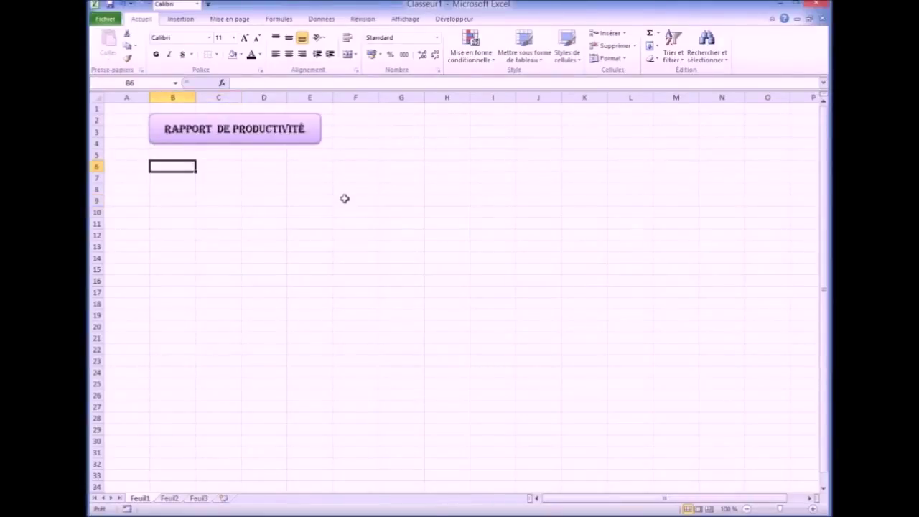
text(janvier)
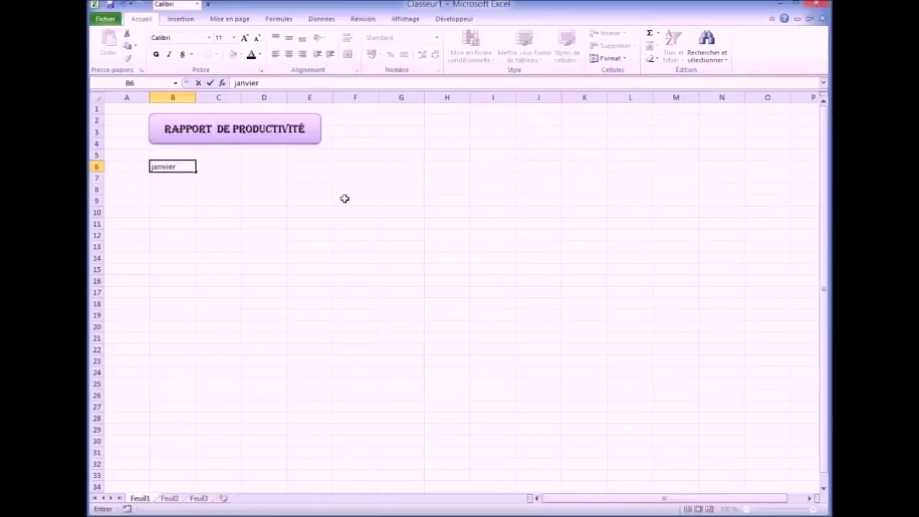
click(283, 248)
click(212, 168)
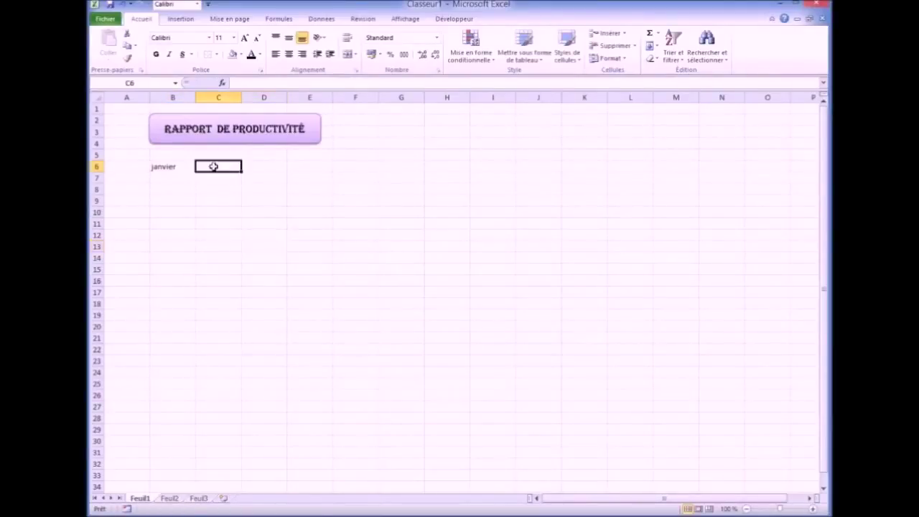
click(280, 168)
click(308, 171)
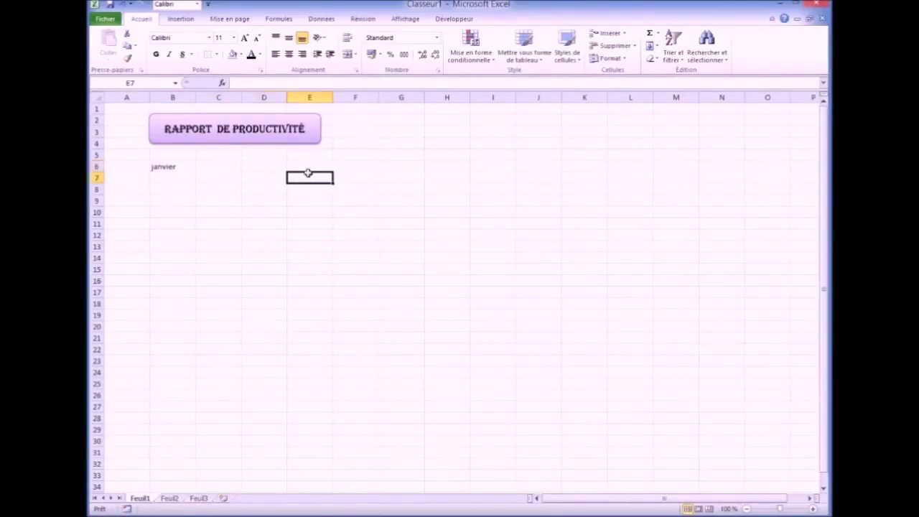
click(352, 169)
click(395, 168)
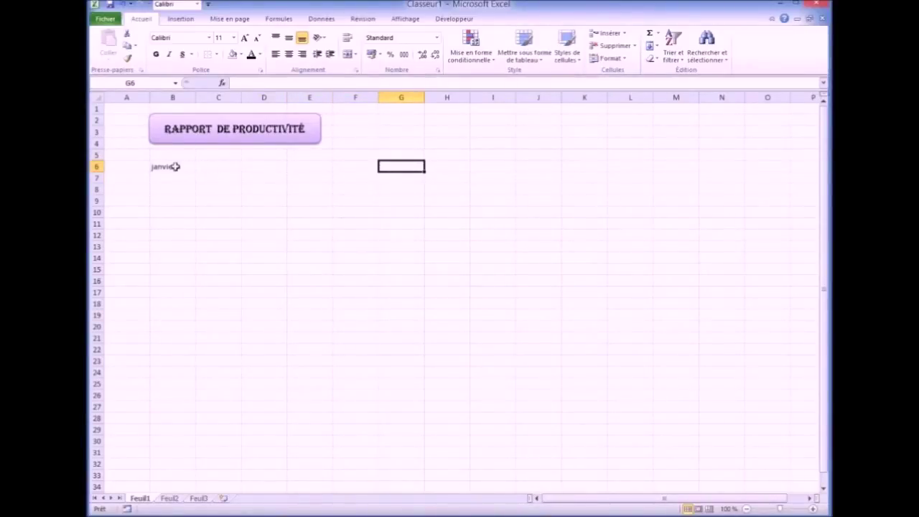
Extend the month series from "janvier" in B6 across to "juin" in G6
click(174, 167)
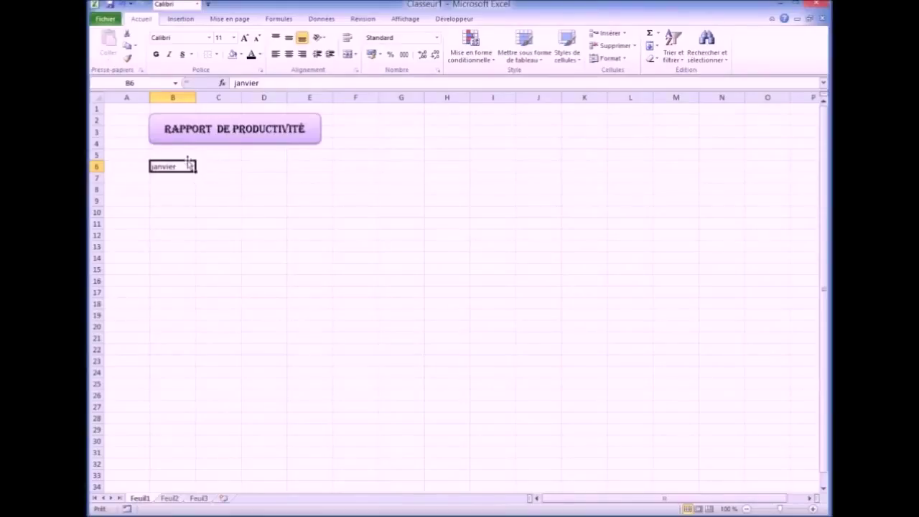
click(174, 184)
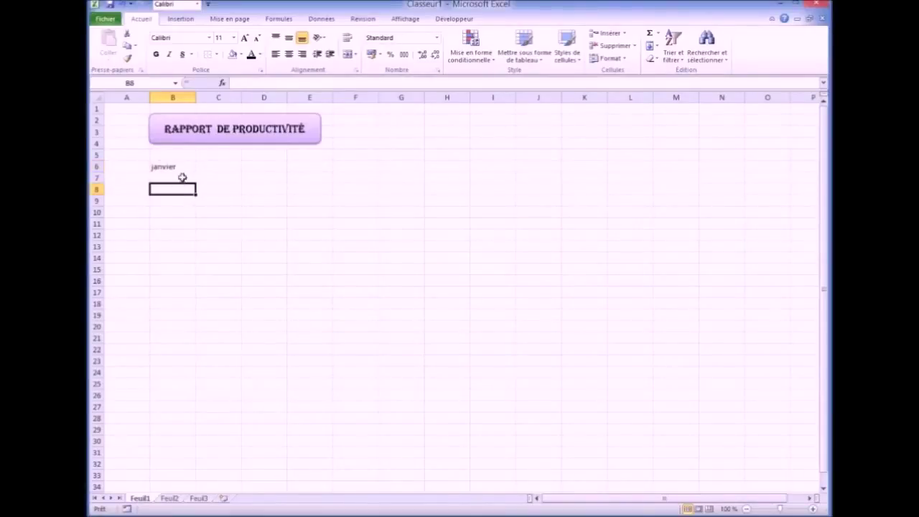
click(170, 166)
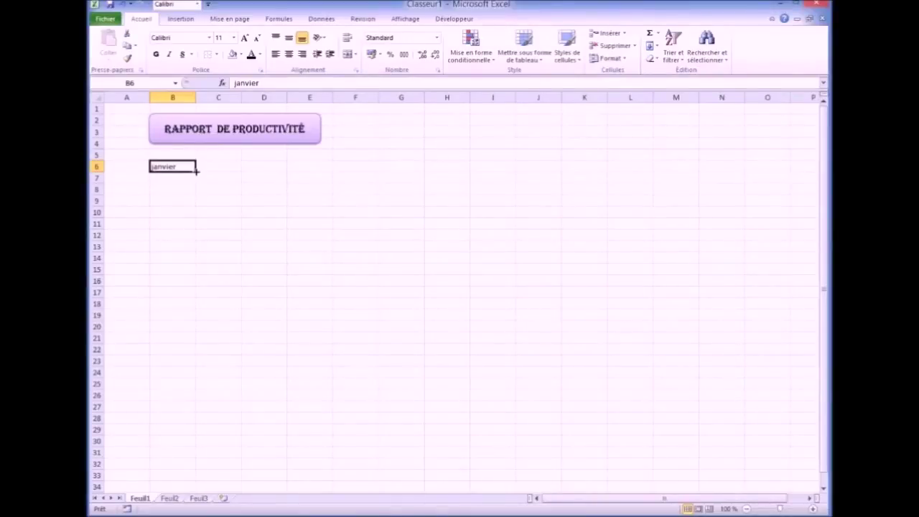
drag(196, 170, 195, 171)
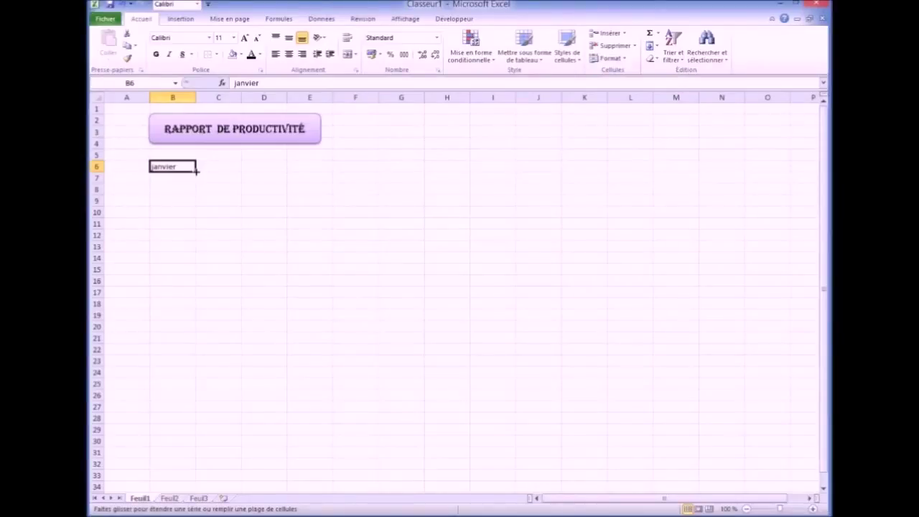
drag(212, 172, 423, 171)
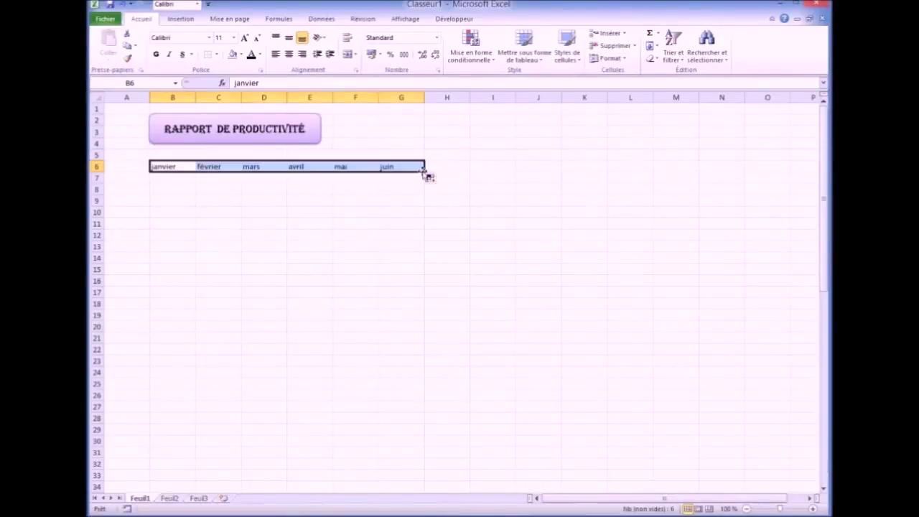
click(323, 223)
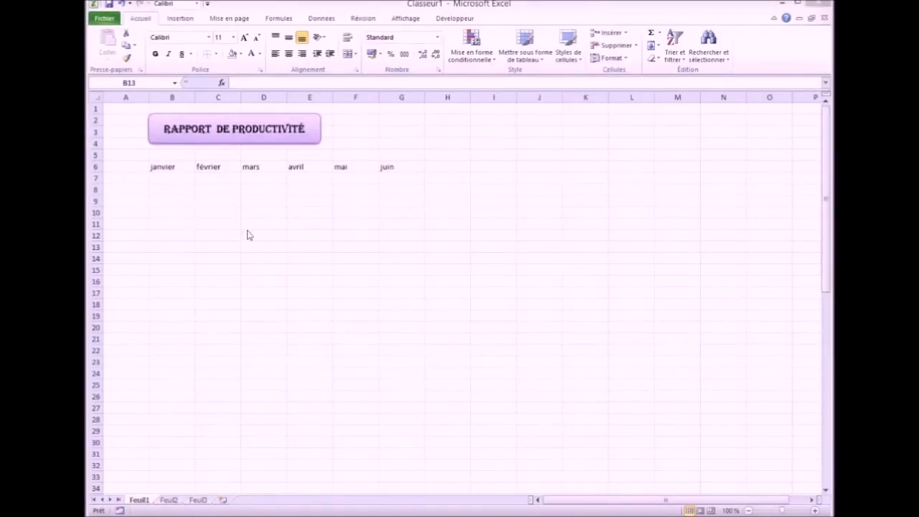
Center the month headings in B6:G6 horizontally
click(161, 167)
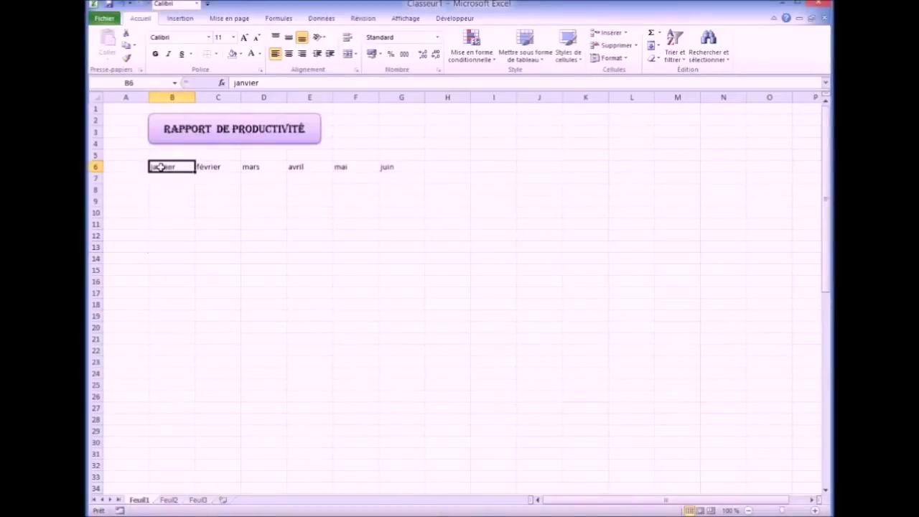
drag(158, 167, 384, 168)
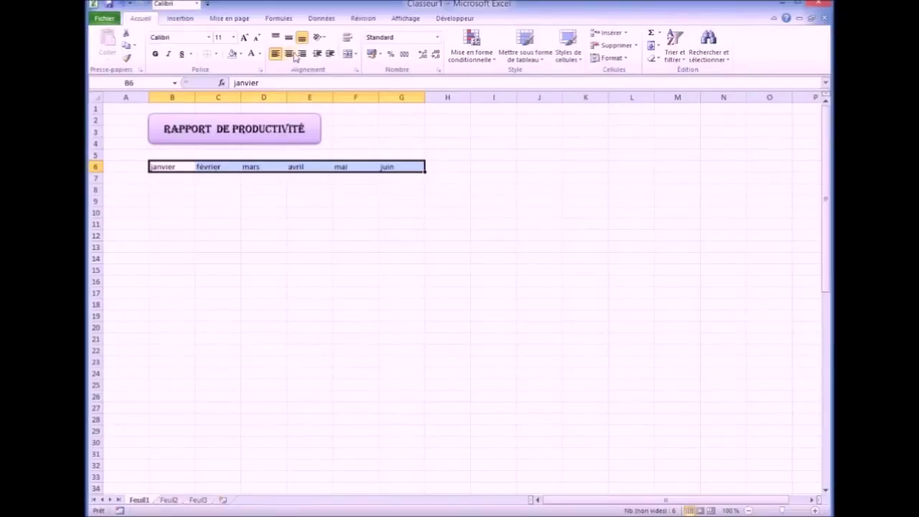
click(277, 54)
click(289, 54)
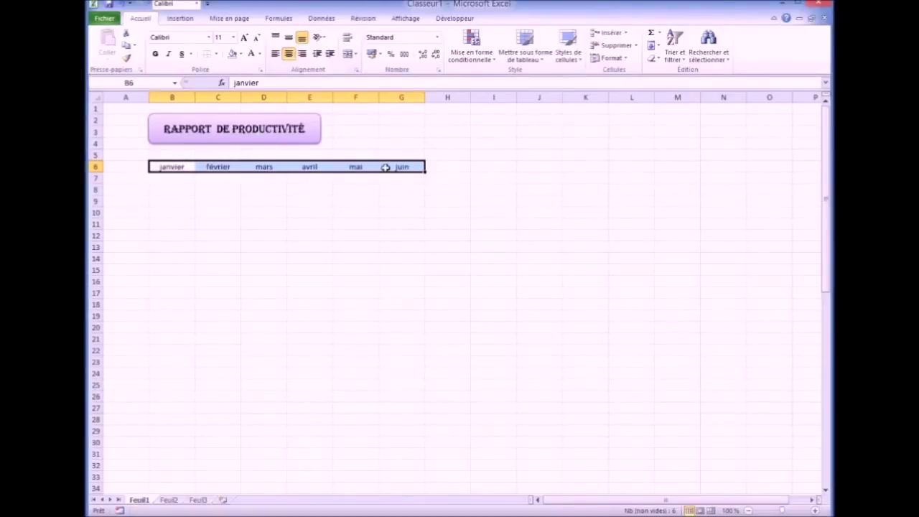
click(190, 190)
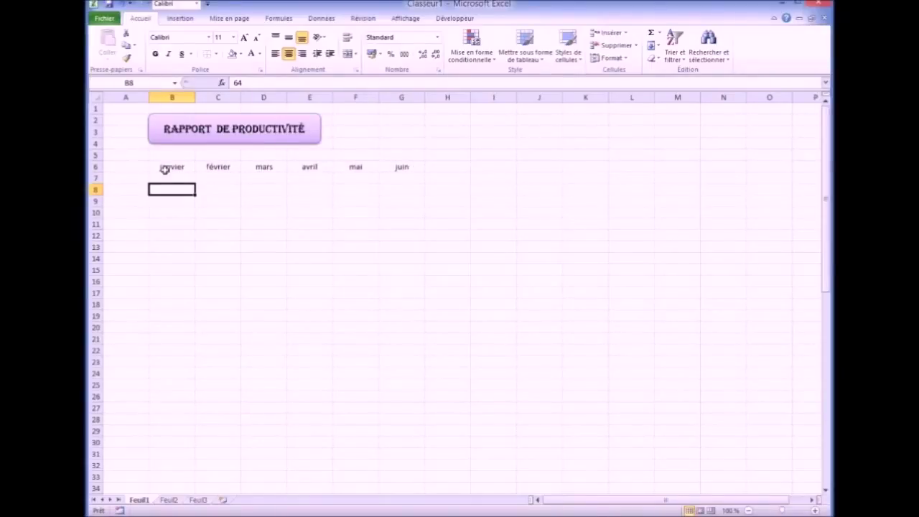
Apply all borders (Toutes les bordures) to the month headings in B6:G6
drag(167, 167, 398, 168)
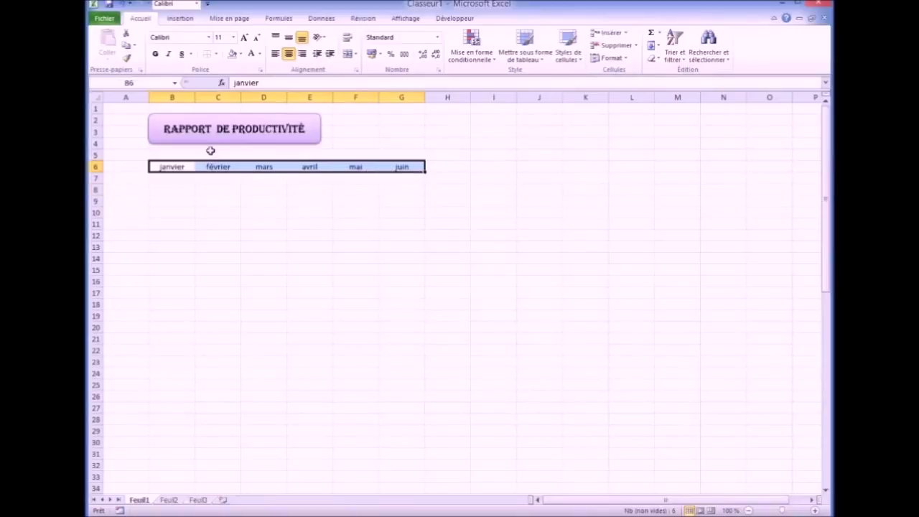
click(215, 54)
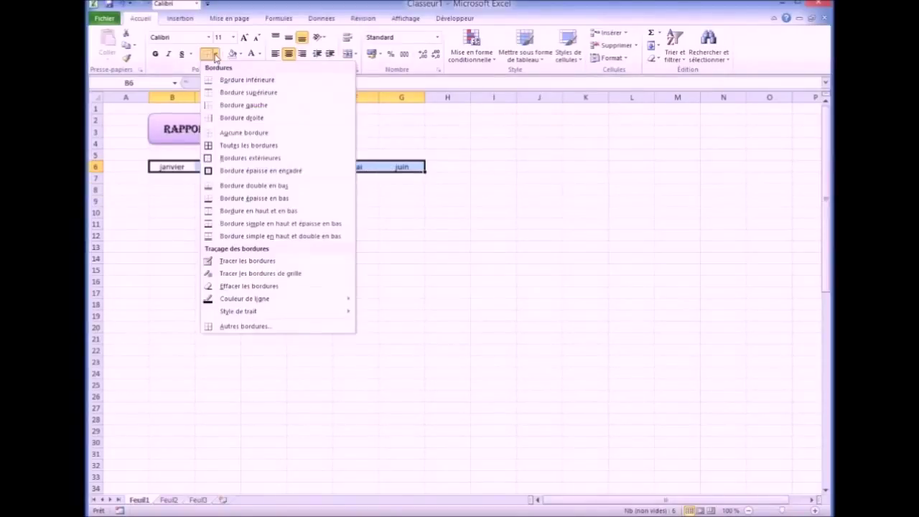
click(252, 146)
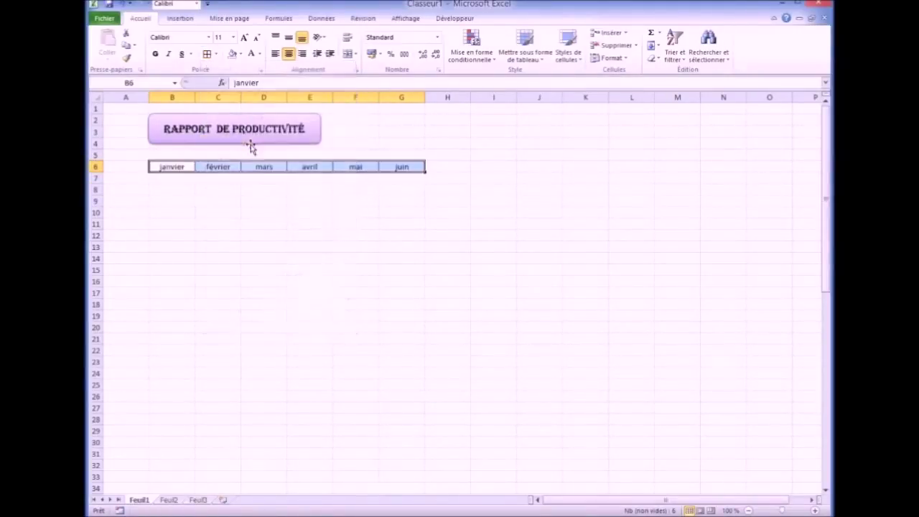
click(253, 223)
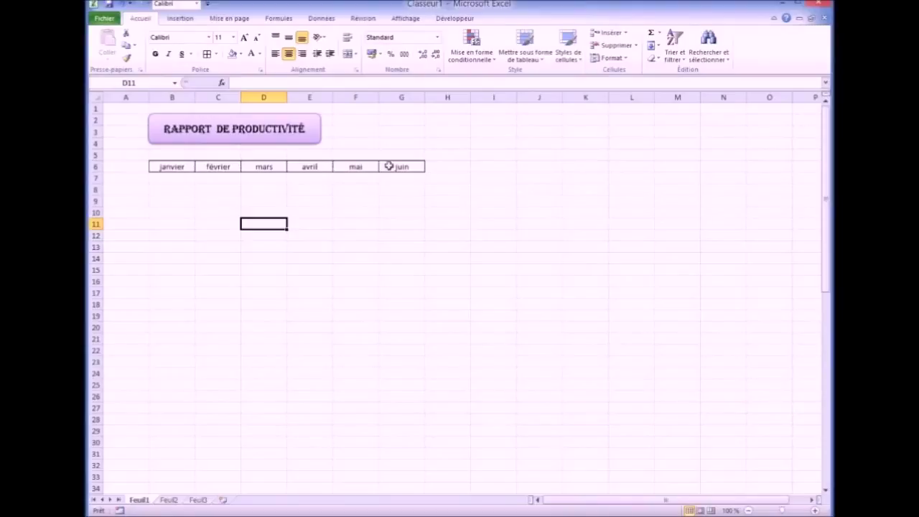
Fill the month headings in B6:G6 with the pale third color of the theme palette's first row
drag(171, 166, 388, 166)
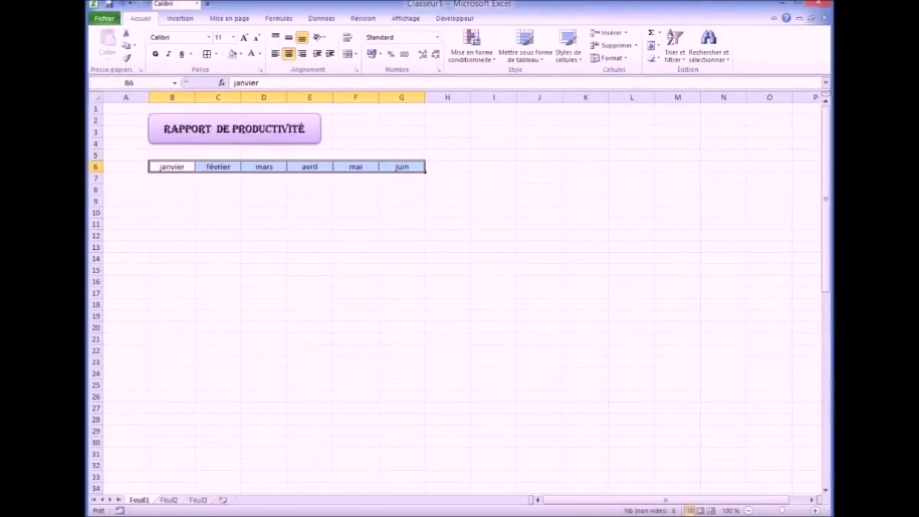
click(241, 55)
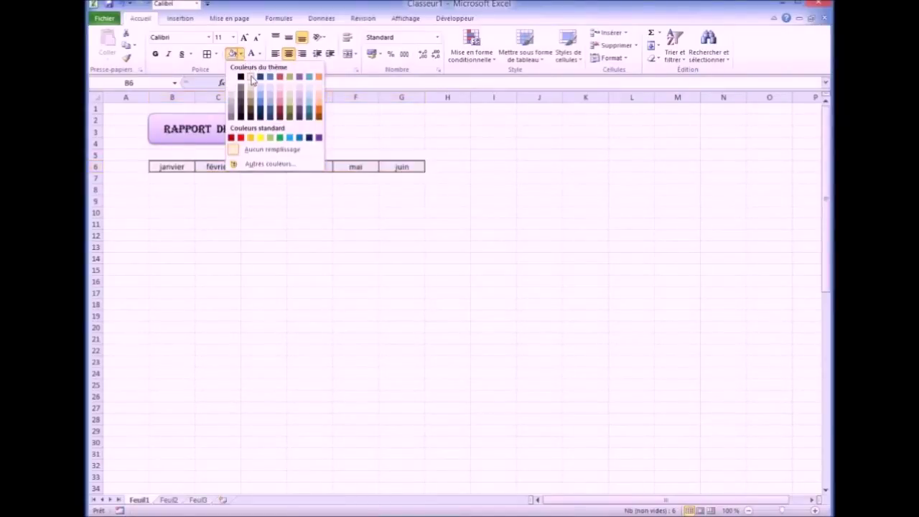
click(250, 76)
click(210, 241)
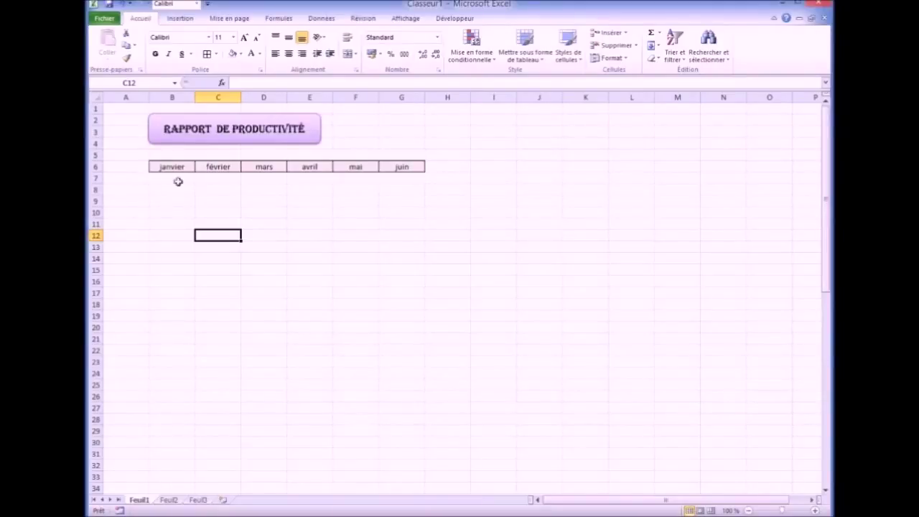
Enter "ouvrier1" in A7 and extend the series down to "ouvrier3" in A9
click(122, 178)
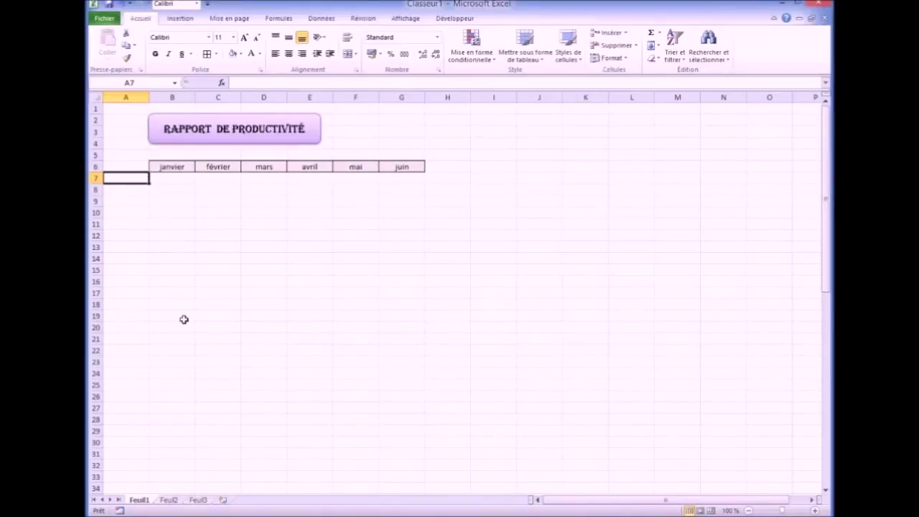
text(ouvrier1)
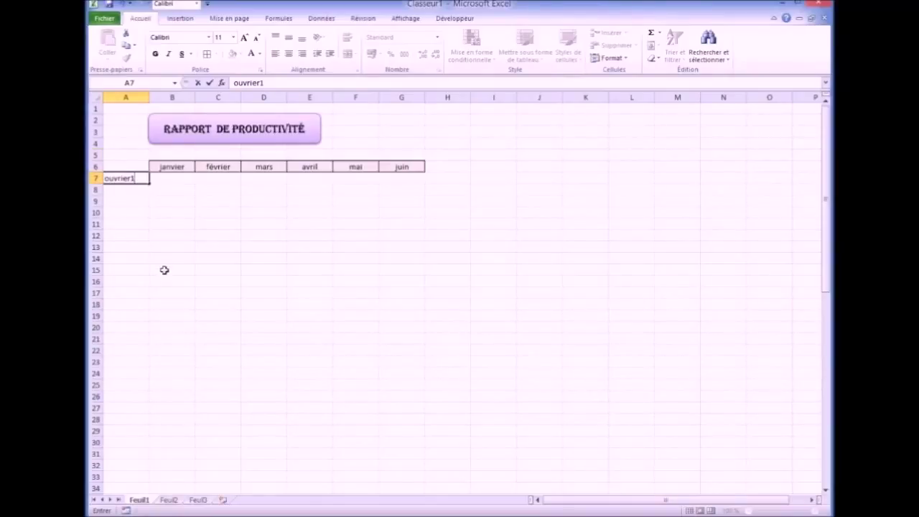
click(138, 307)
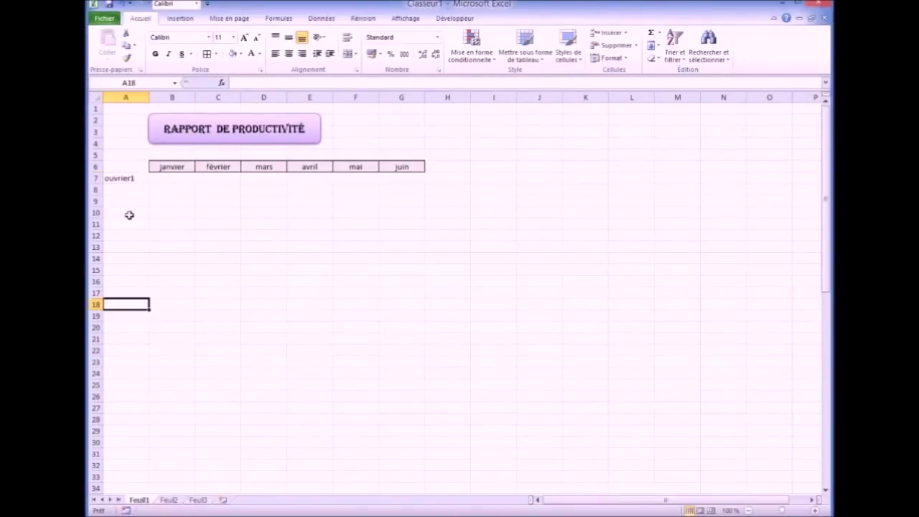
click(122, 181)
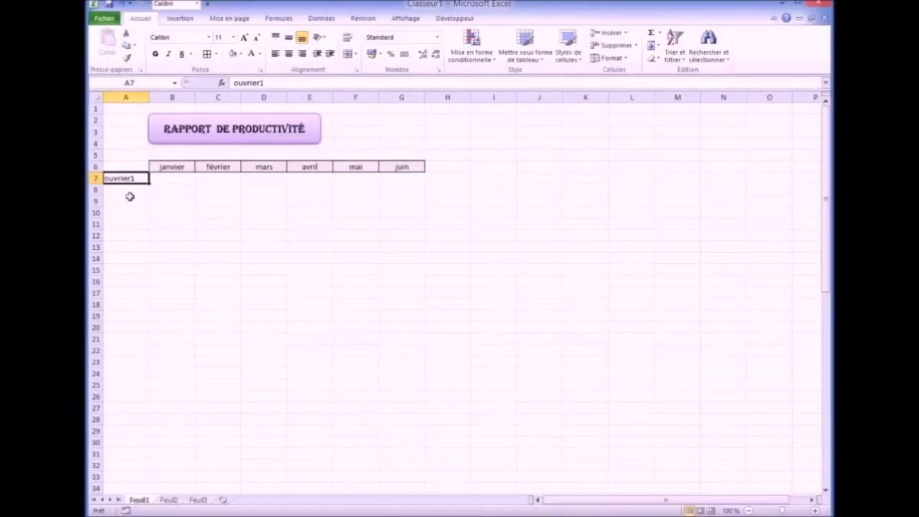
drag(149, 184, 150, 206)
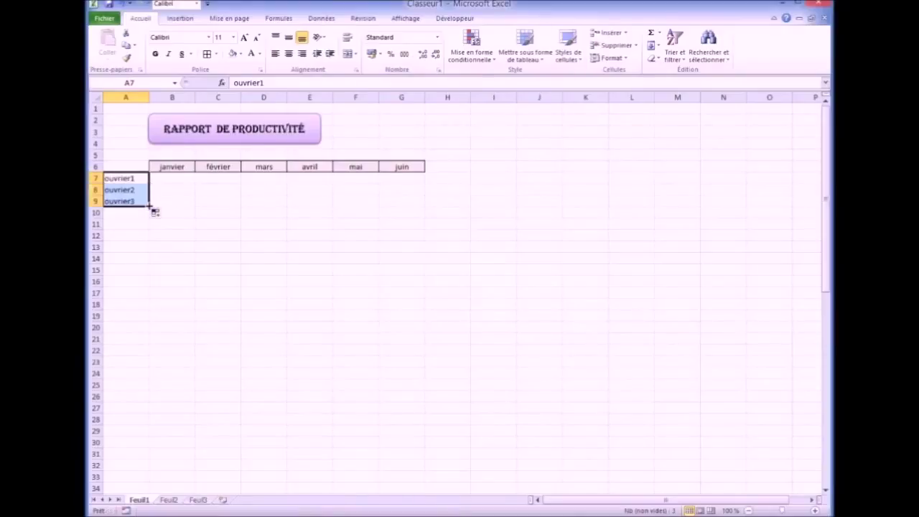
Apply all borders to the worker labels in A7:A9 and fill them with a pale tint from the theme palette's fifth column
click(156, 339)
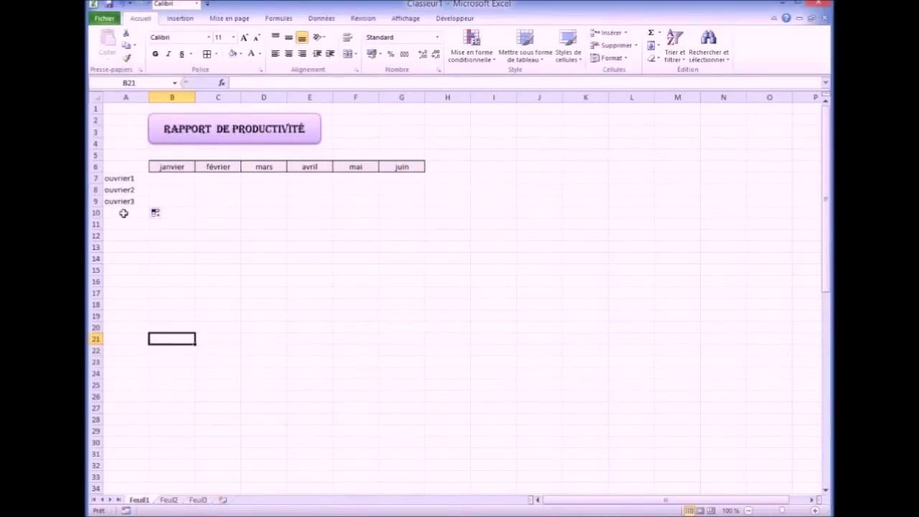
click(125, 259)
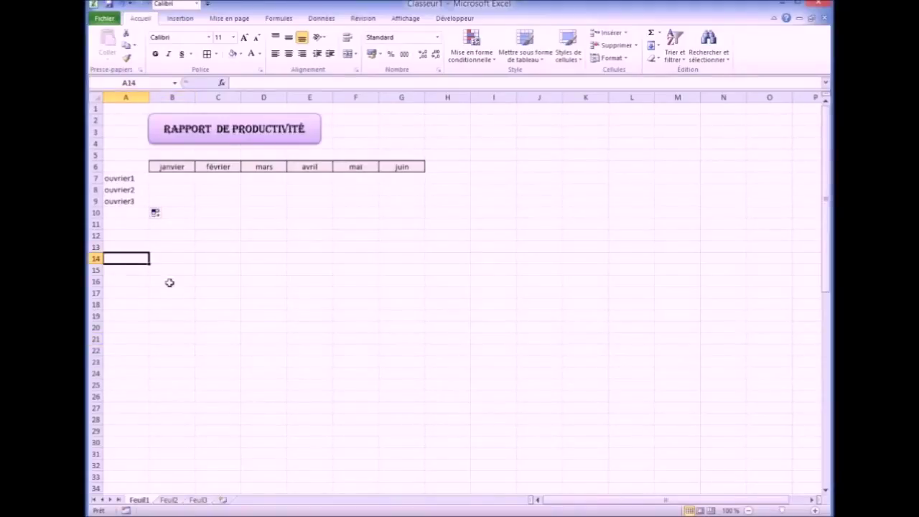
drag(119, 177, 120, 200)
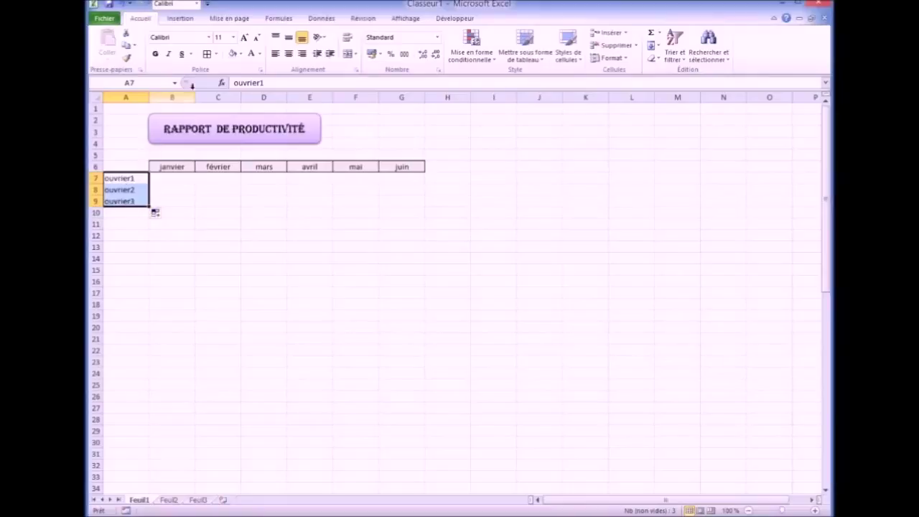
click(207, 54)
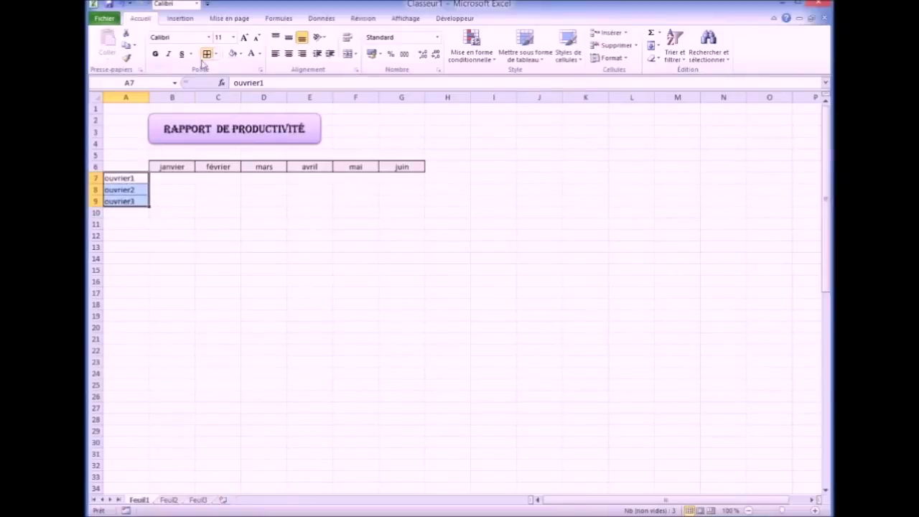
click(241, 55)
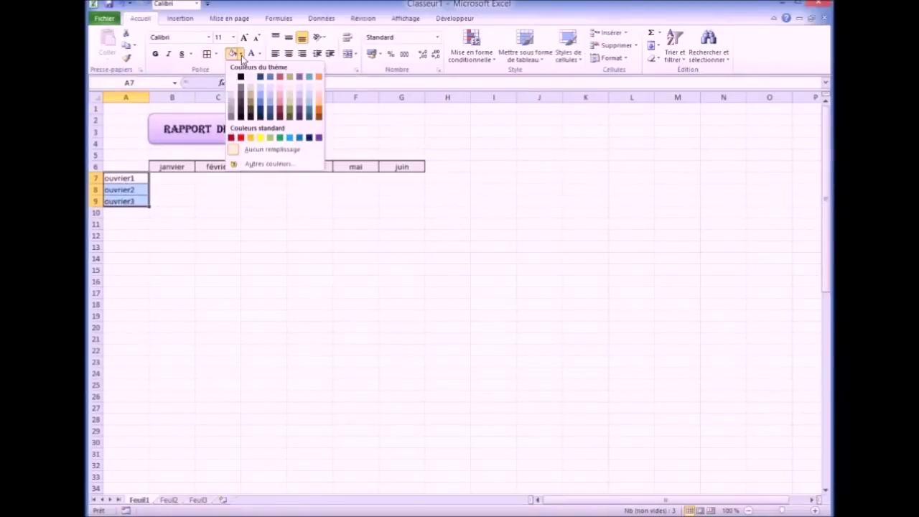
click(269, 91)
click(155, 303)
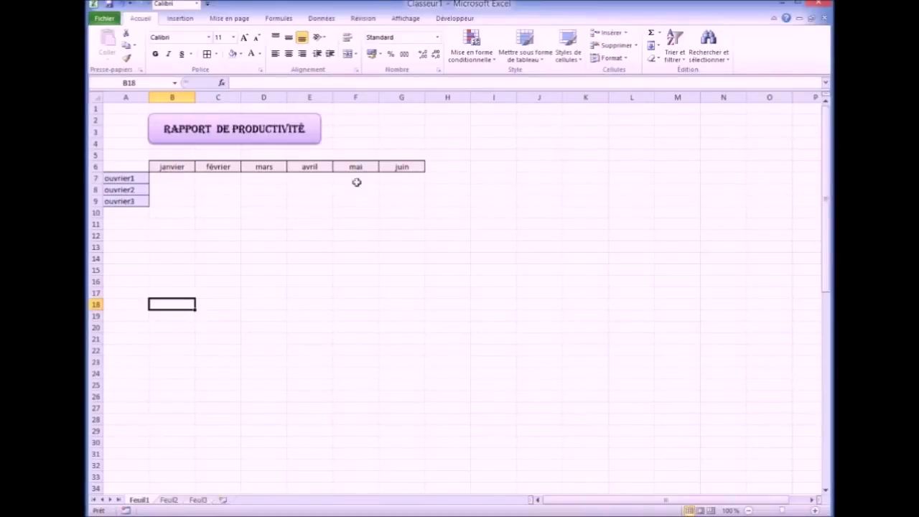
Apply all borders to the data cells B7:G9 and set their font colour to black
drag(162, 180, 397, 203)
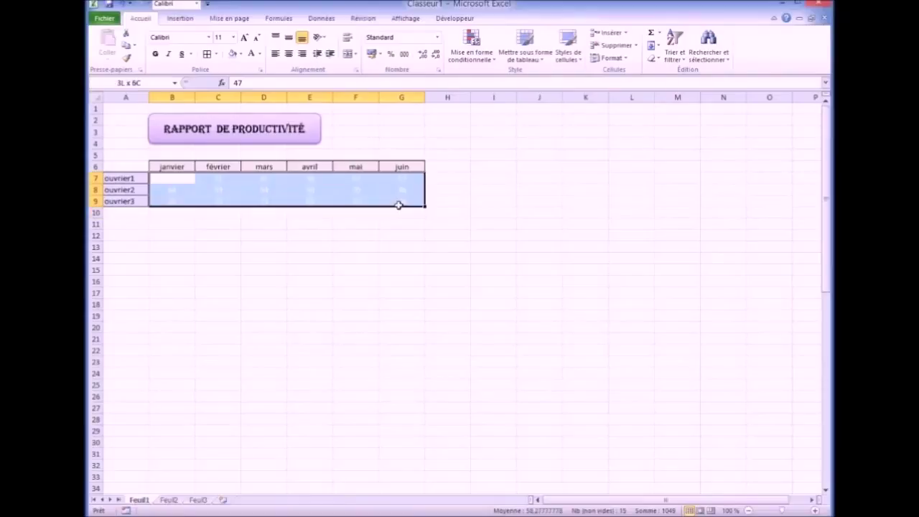
click(207, 54)
click(229, 271)
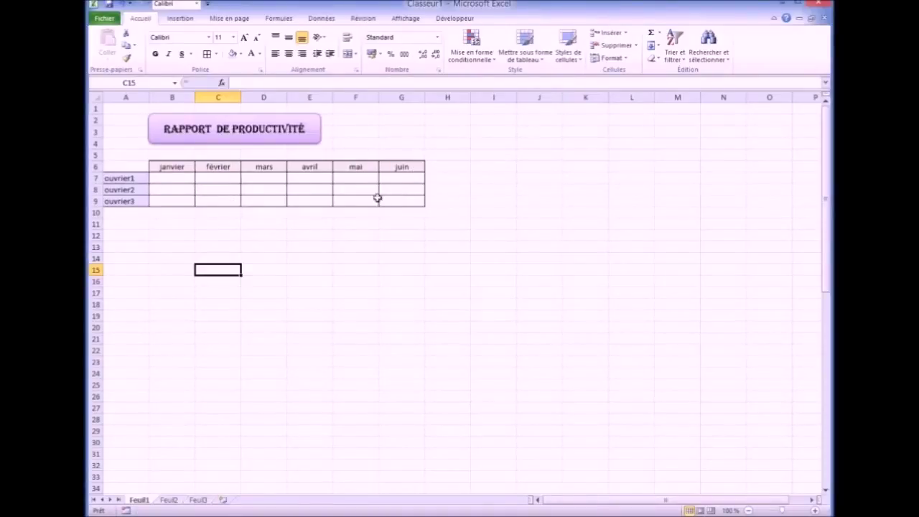
click(166, 179)
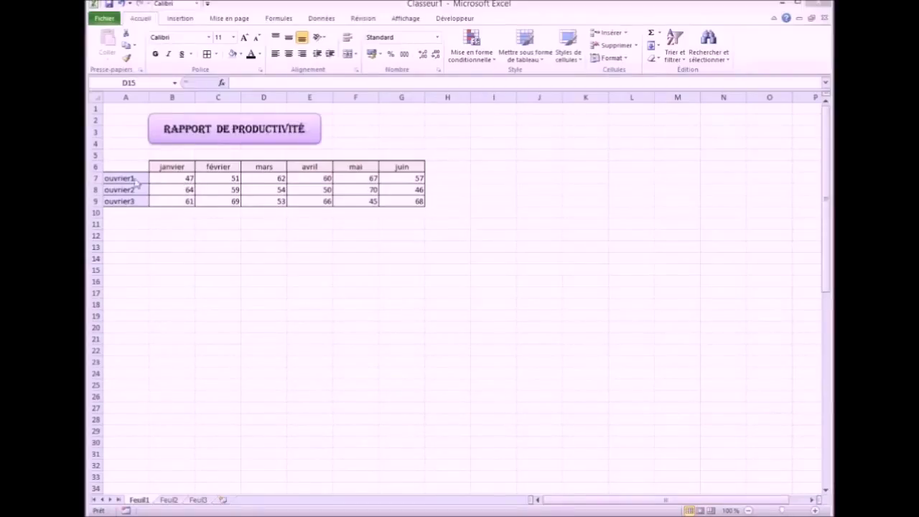
Enter a sample first name in B13 and the number 21 in B14
click(170, 248)
text(m)
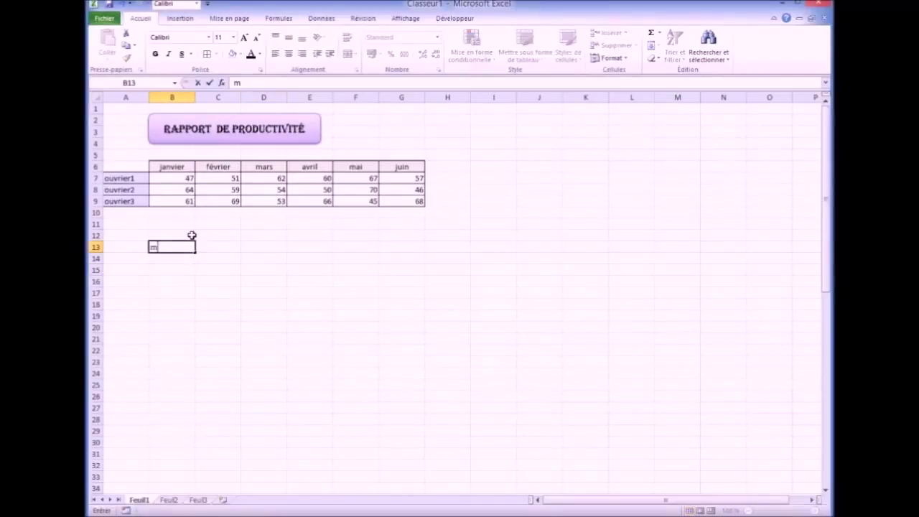
text(arc)
click(255, 292)
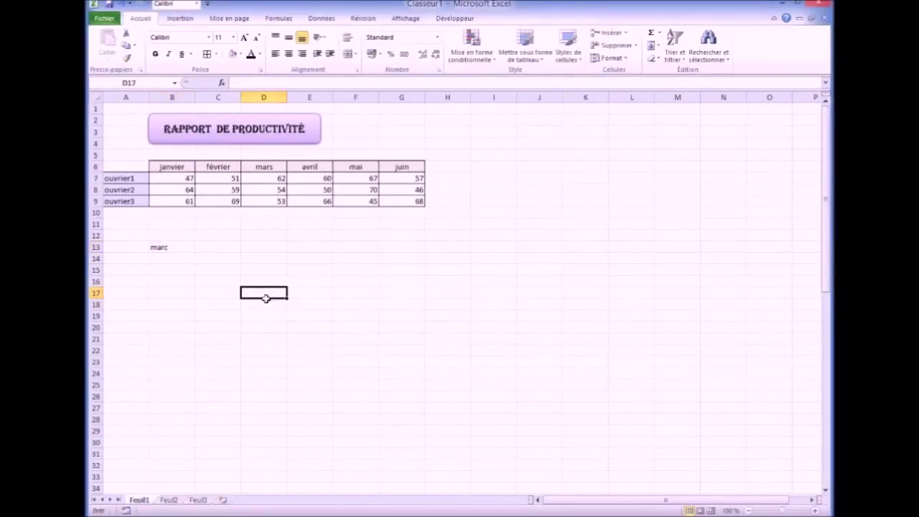
click(162, 258)
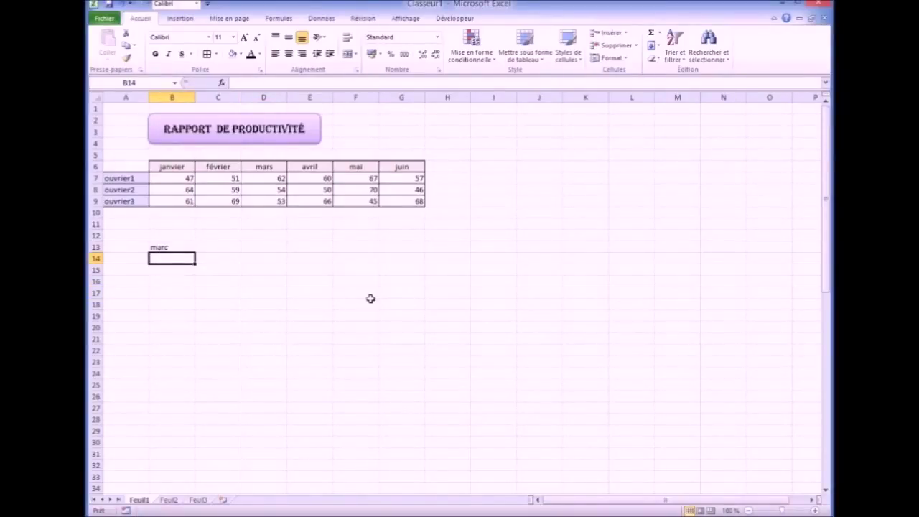
text(21)
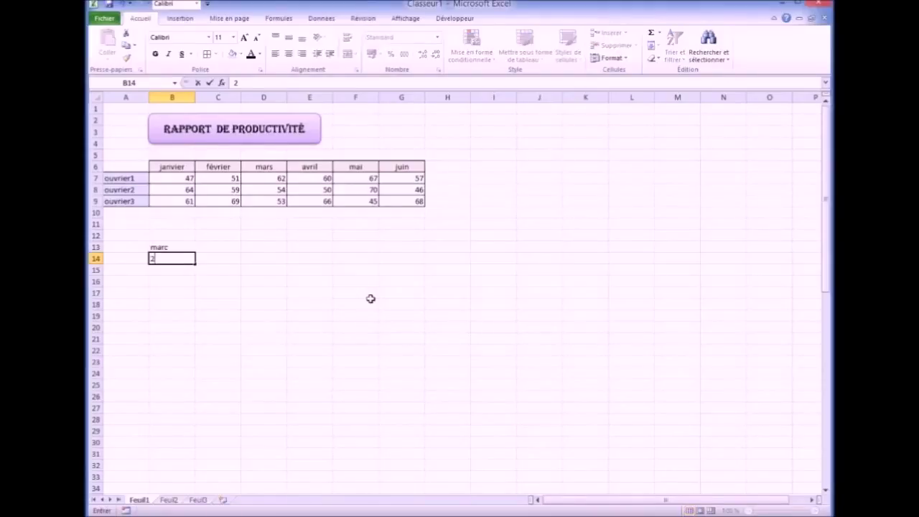
click(205, 349)
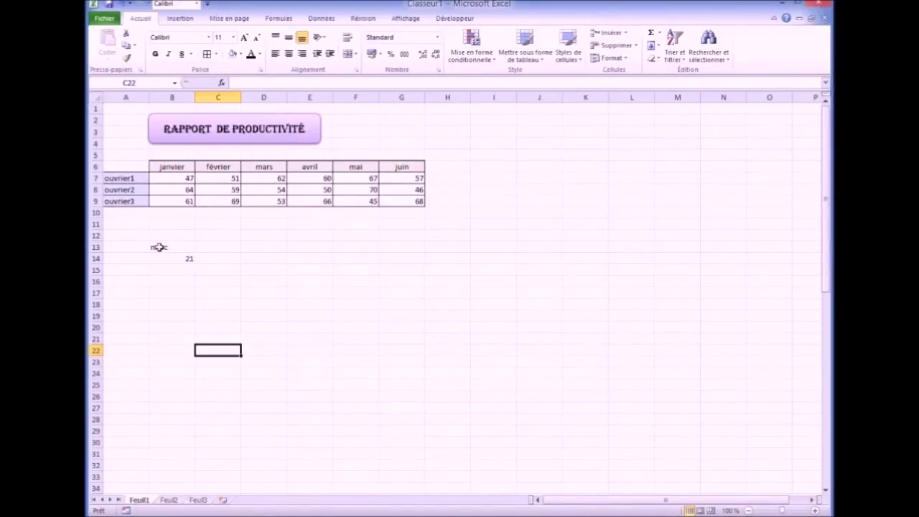
Clear the sample entries from B13:B14
drag(159, 247, 172, 253)
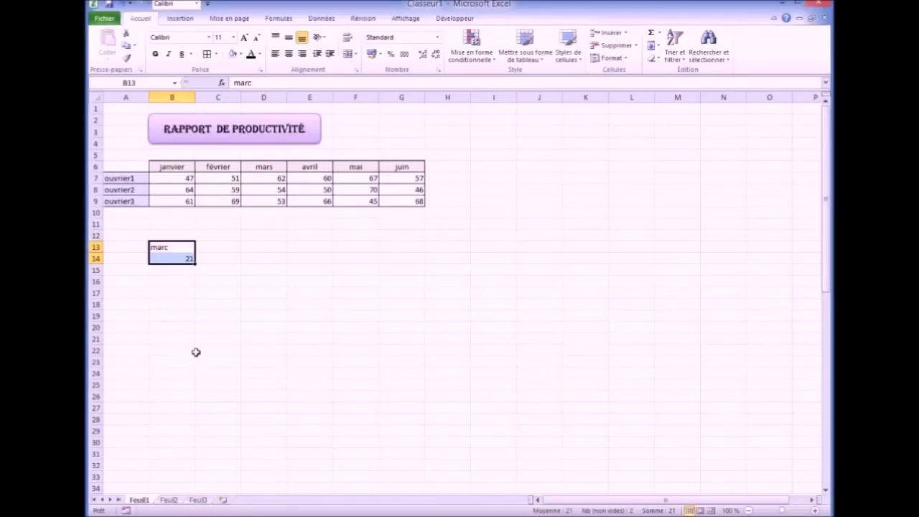
key(Delete)
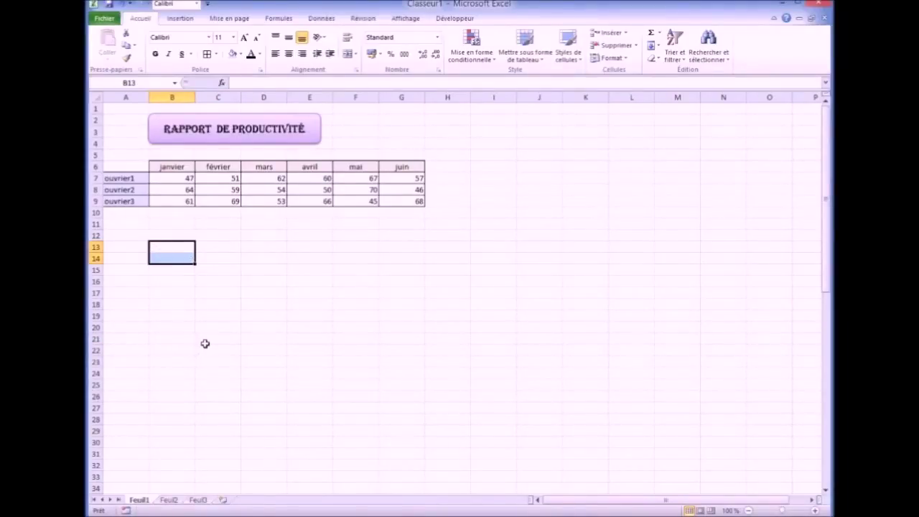
click(208, 336)
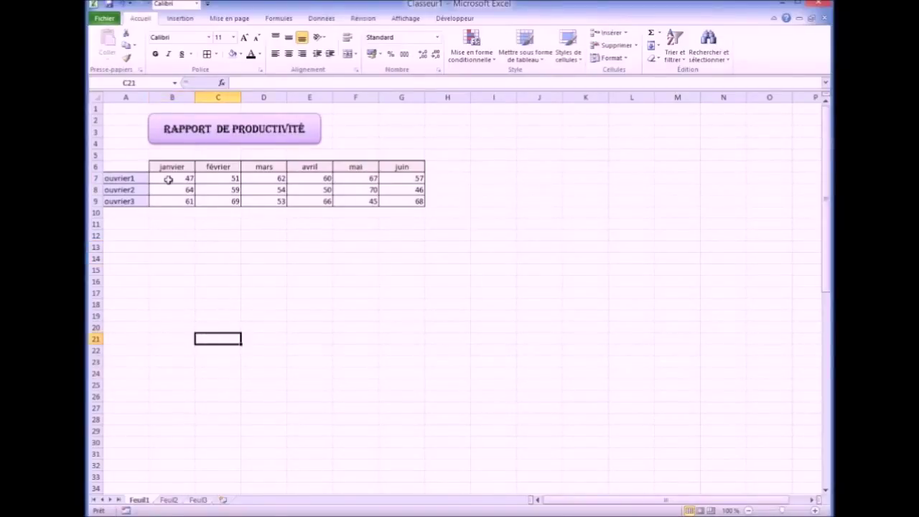
Center the productivity figures in B7:G9 horizontally
drag(168, 178, 396, 199)
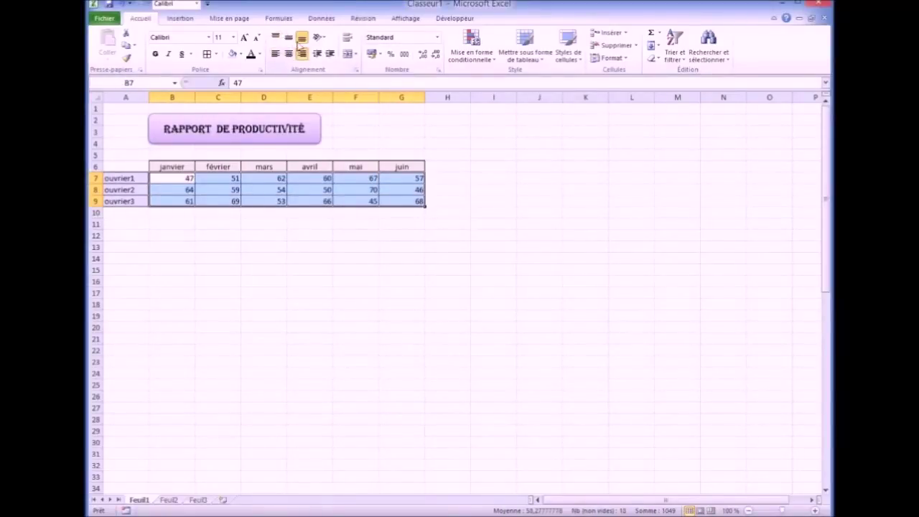
click(288, 53)
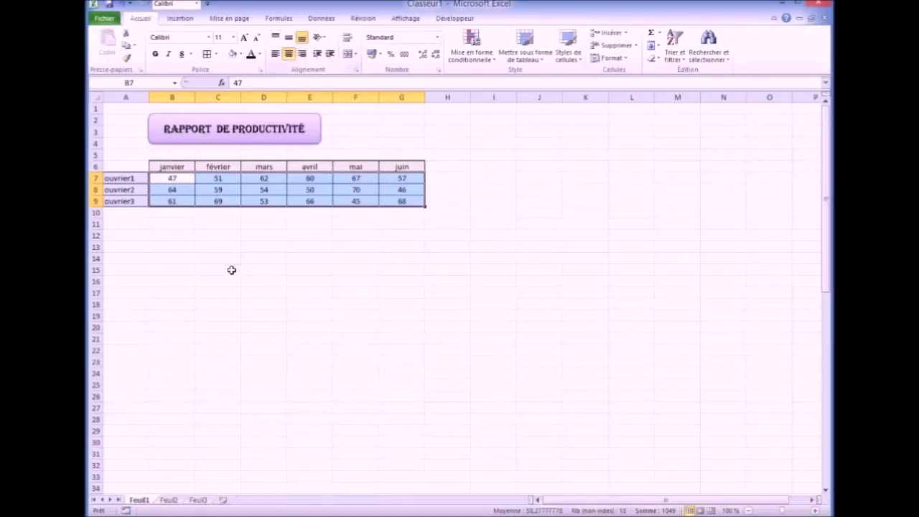
click(221, 300)
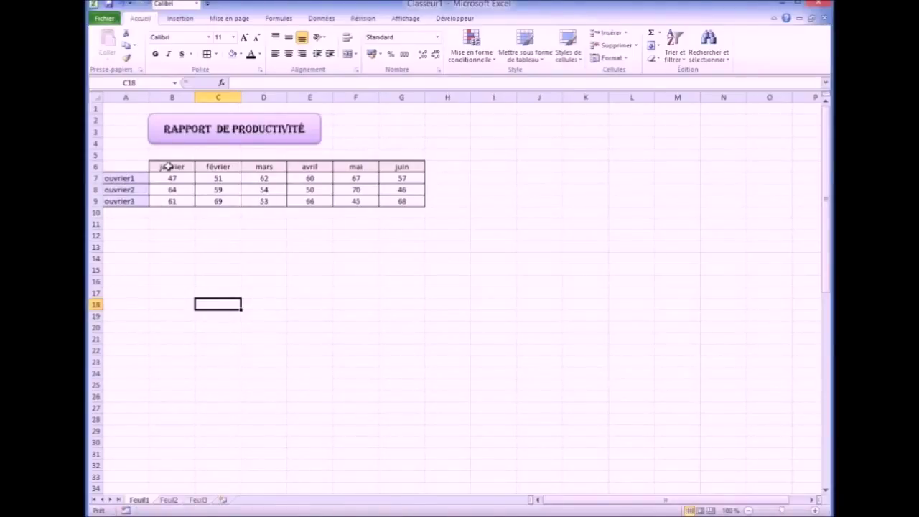
Enter the row label "Total mois" in A11
click(171, 224)
click(212, 226)
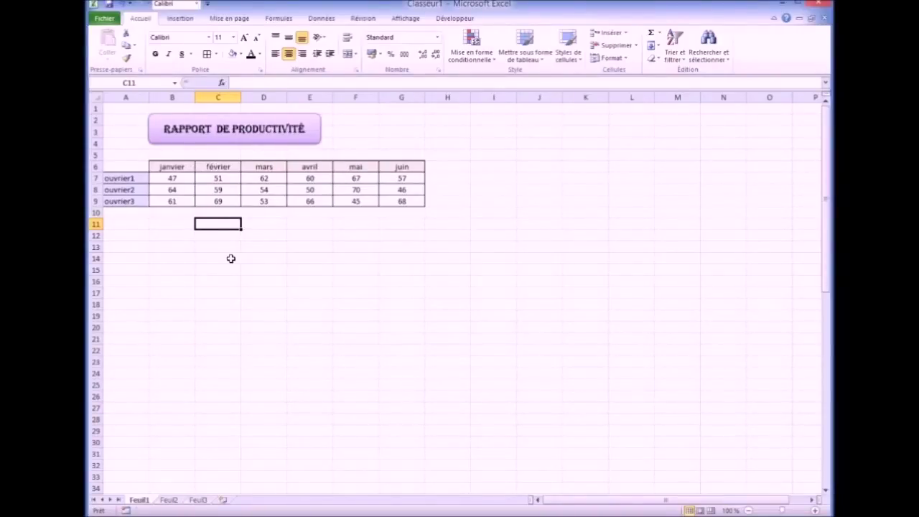
click(128, 225)
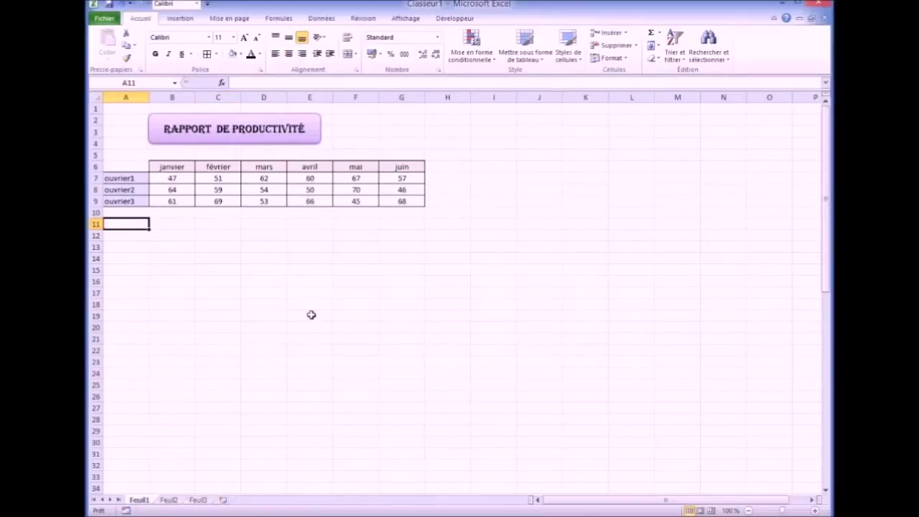
text(Total mois)
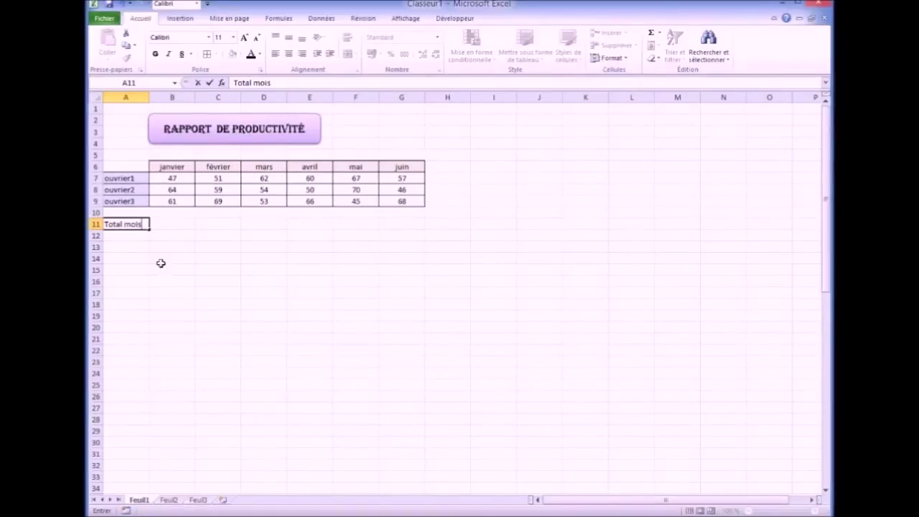
click(161, 290)
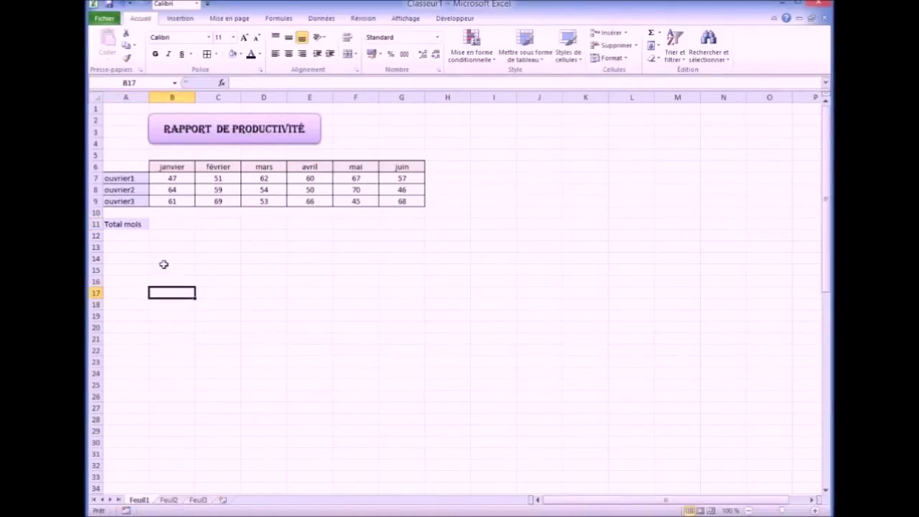
Apply all borders to the total row A11:G11
click(118, 224)
drag(152, 225, 386, 221)
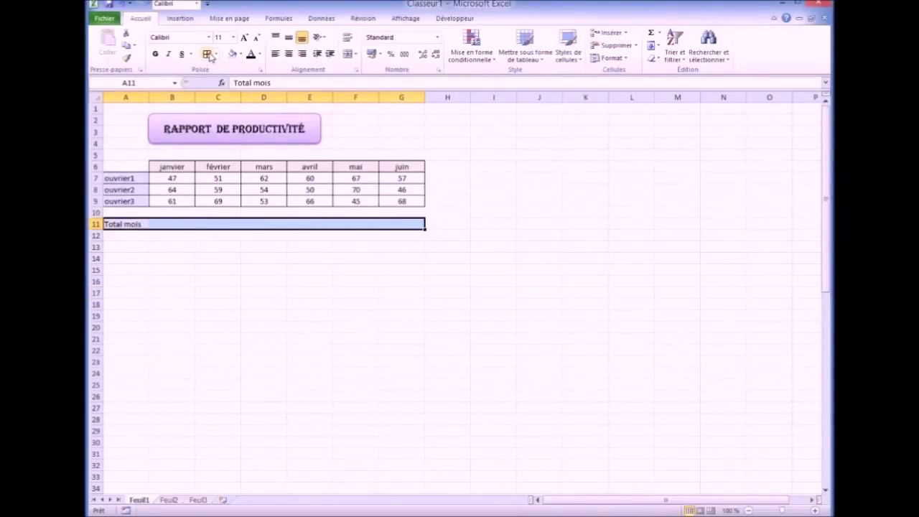
click(207, 55)
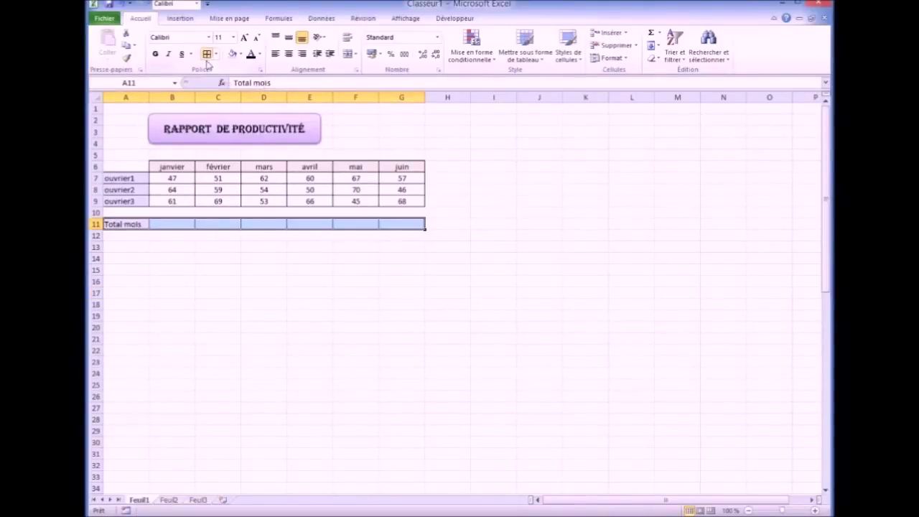
click(219, 340)
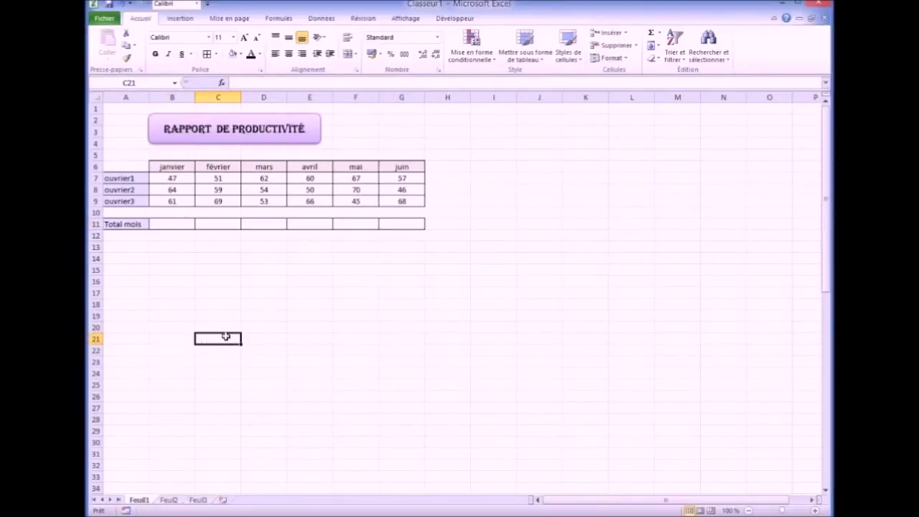
Enter "1+1" without an equals sign in B11, and clear that cell again
click(171, 225)
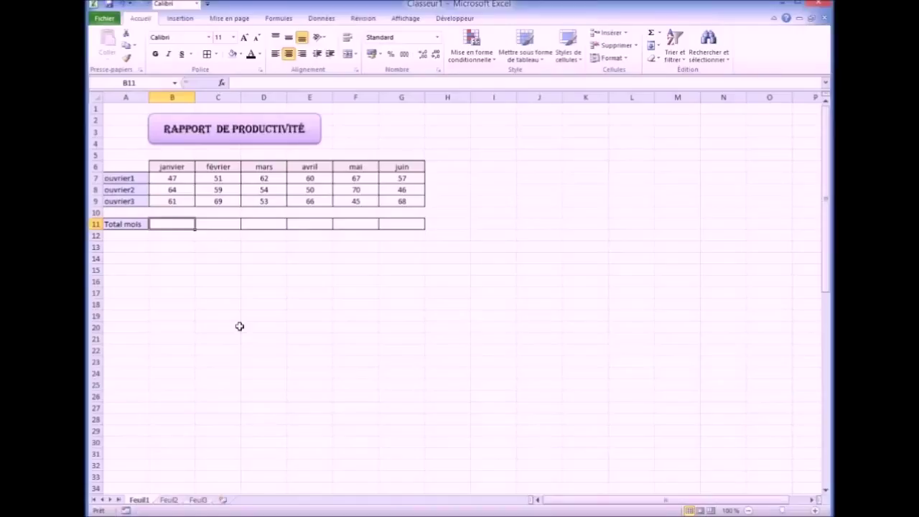
text(1+1)
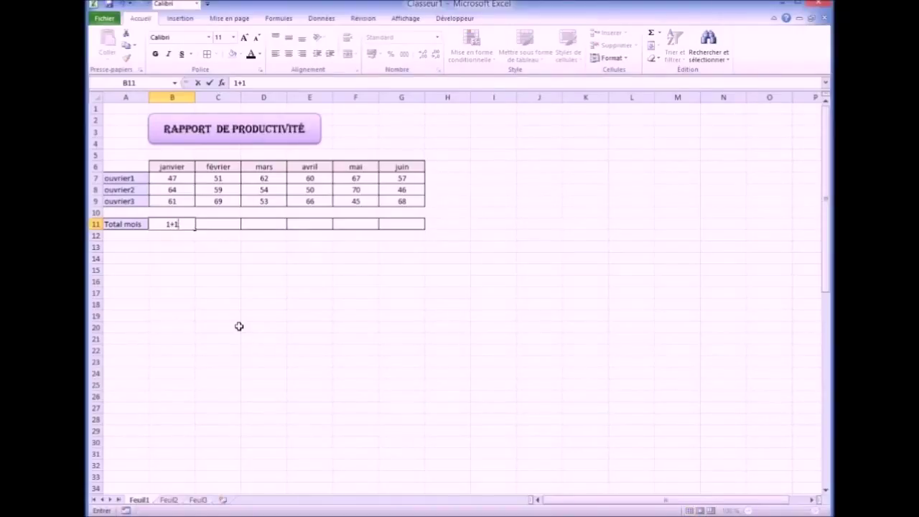
key(Return)
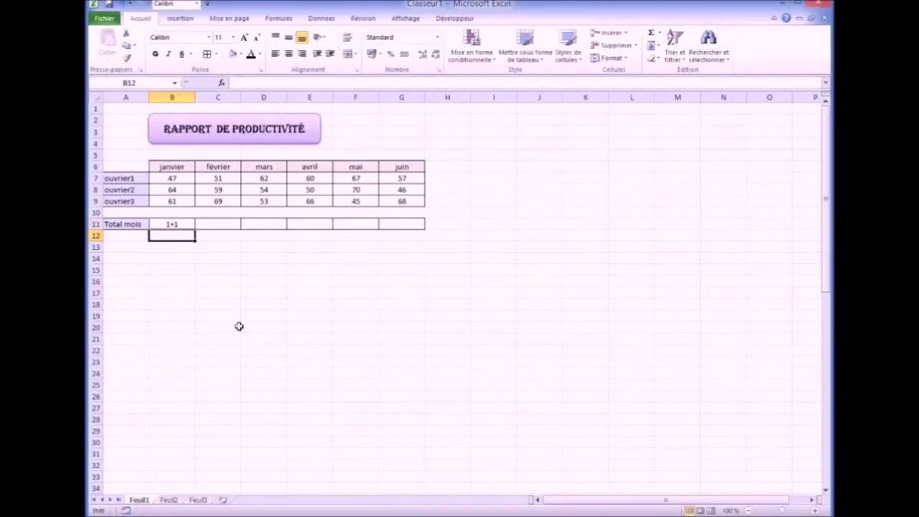
click(174, 223)
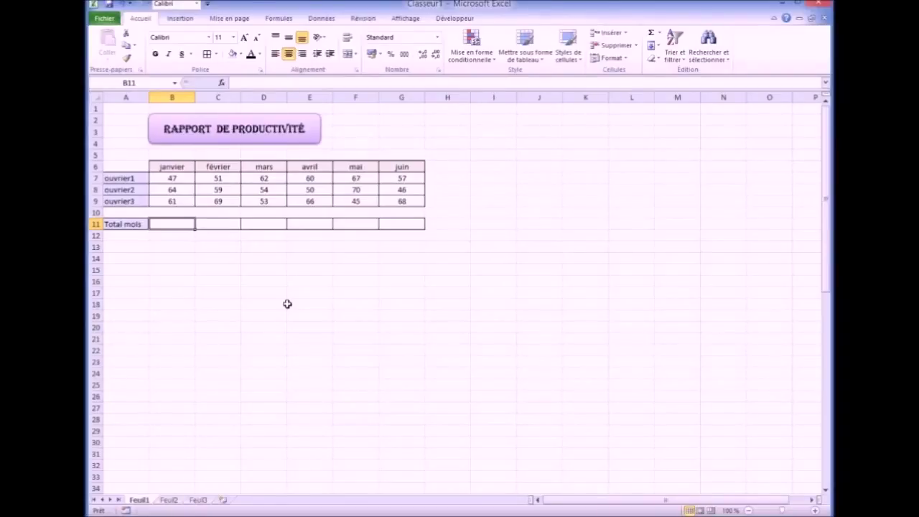
Enter the formula =47+64+61 in B11 as the January total
text(=)
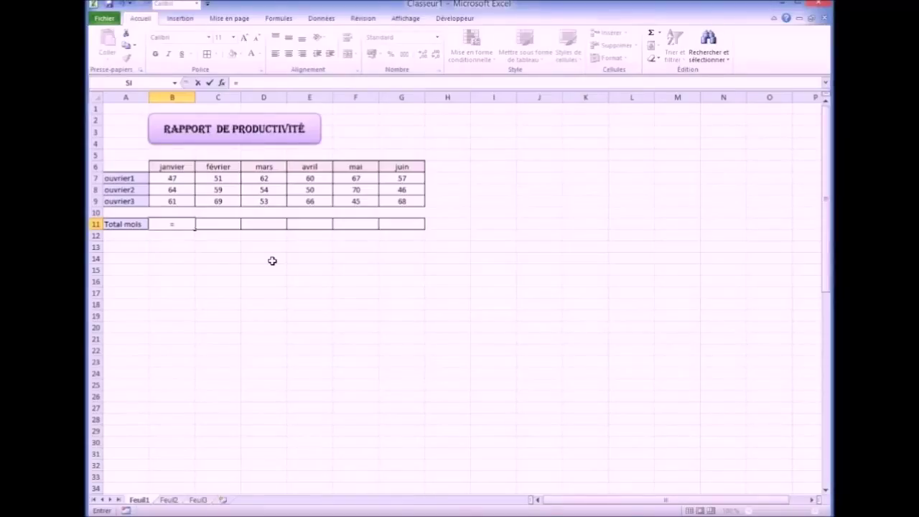
text(47+64)
text(61)
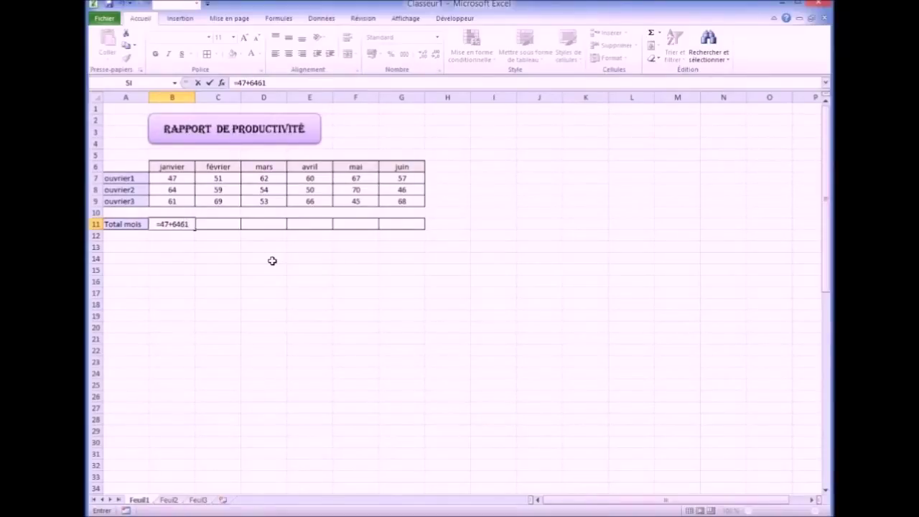
click(185, 224)
text(+)
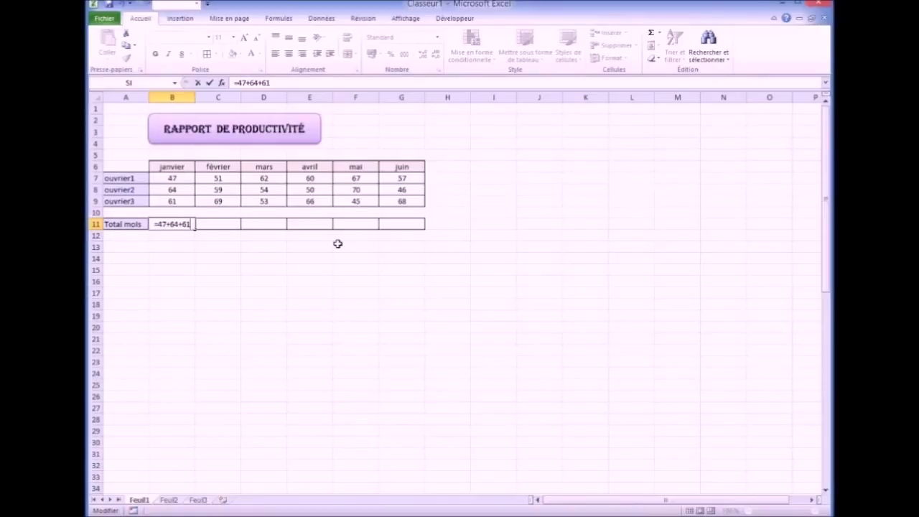
key(Return)
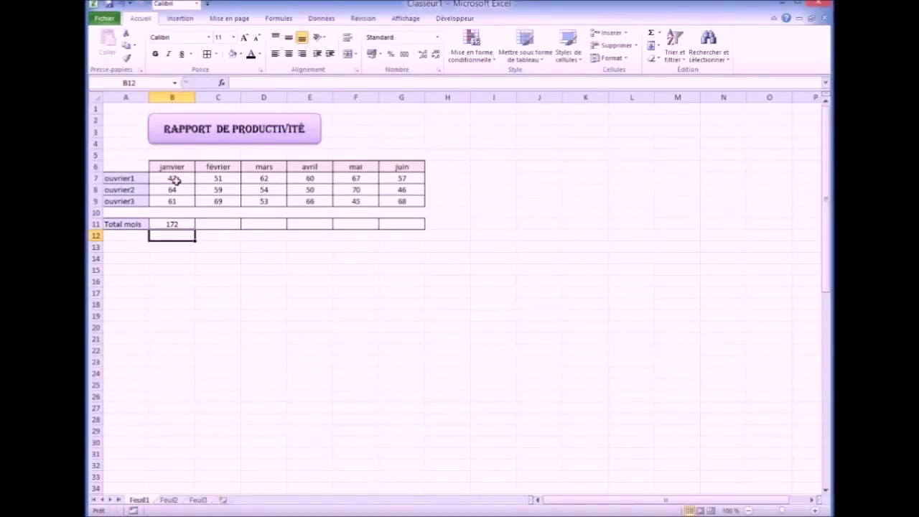
Set ouvrier1's January figure in B7 to 48 and check the total formula in B11
click(174, 223)
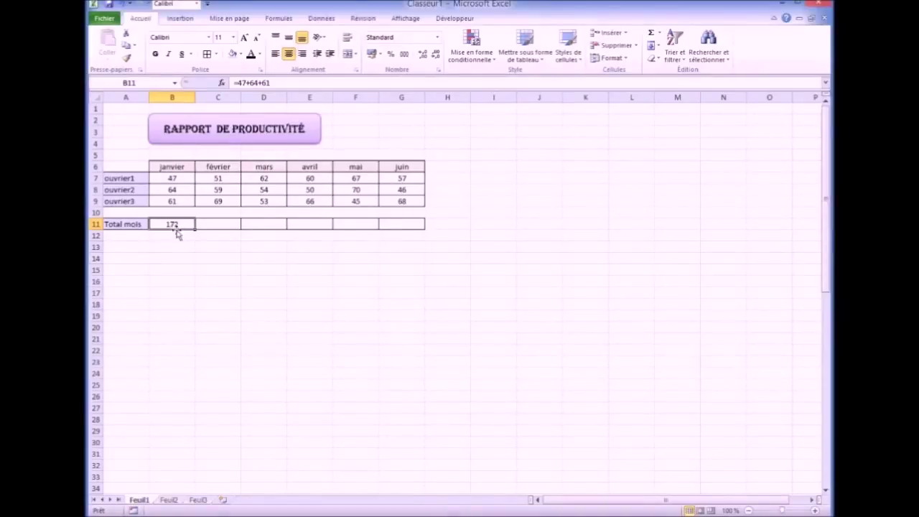
click(172, 178)
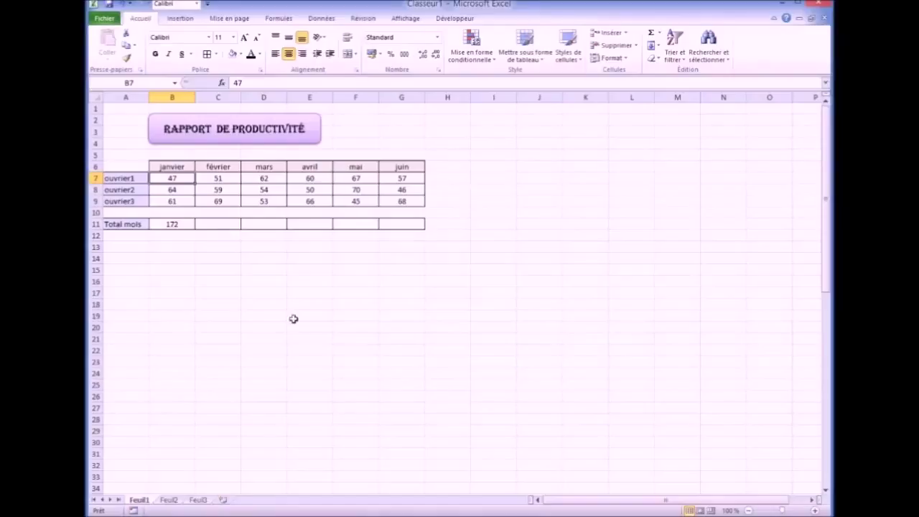
text(48)
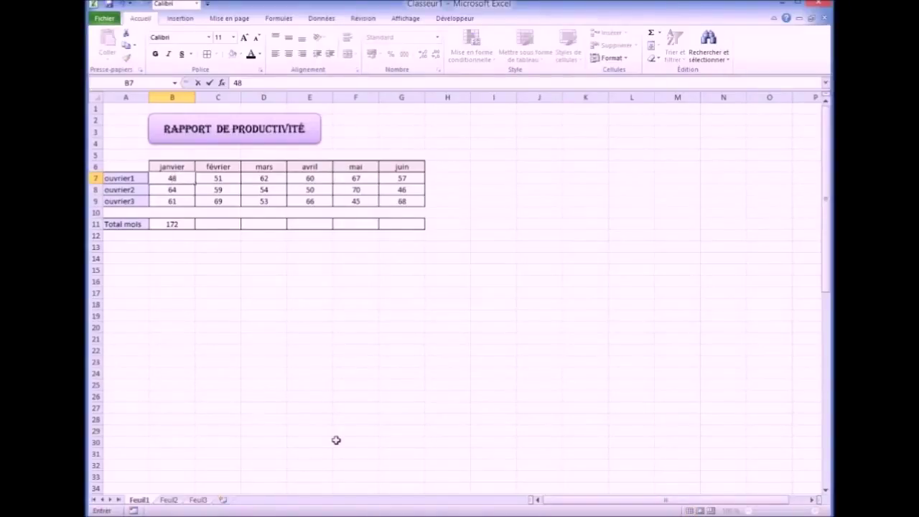
click(210, 280)
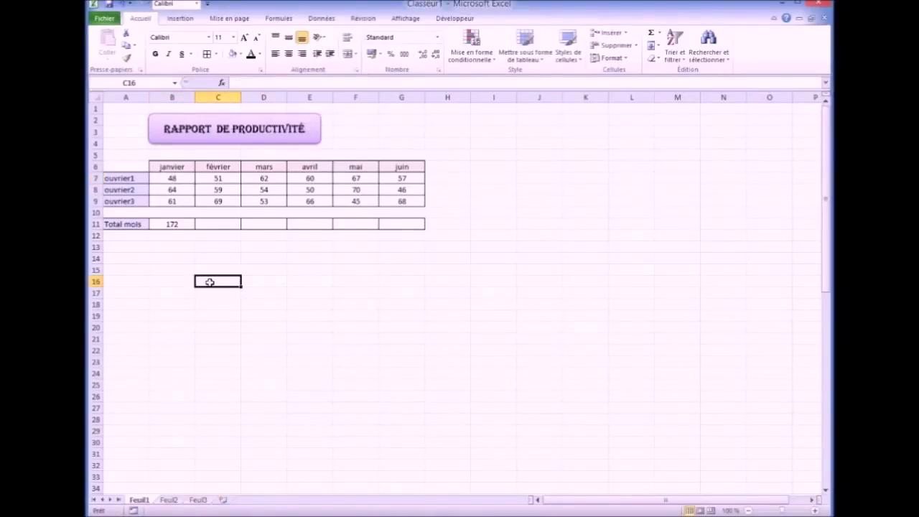
click(177, 224)
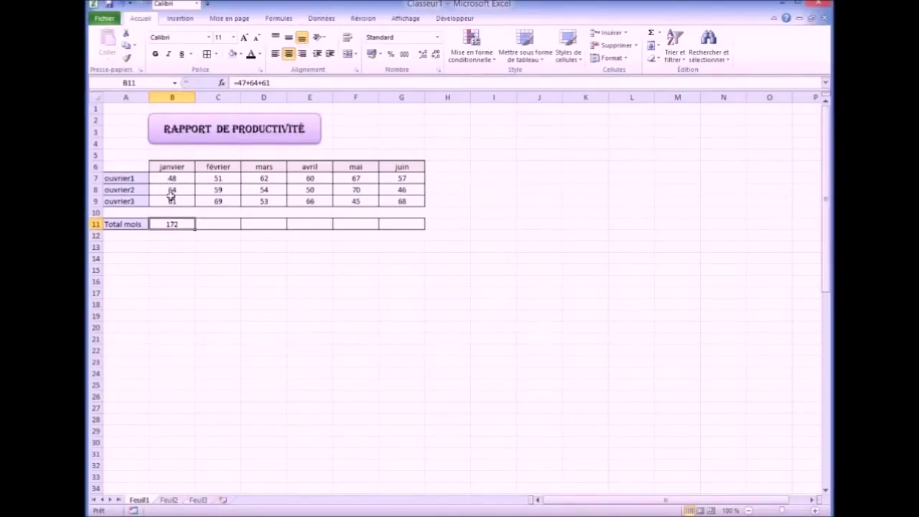
click(175, 247)
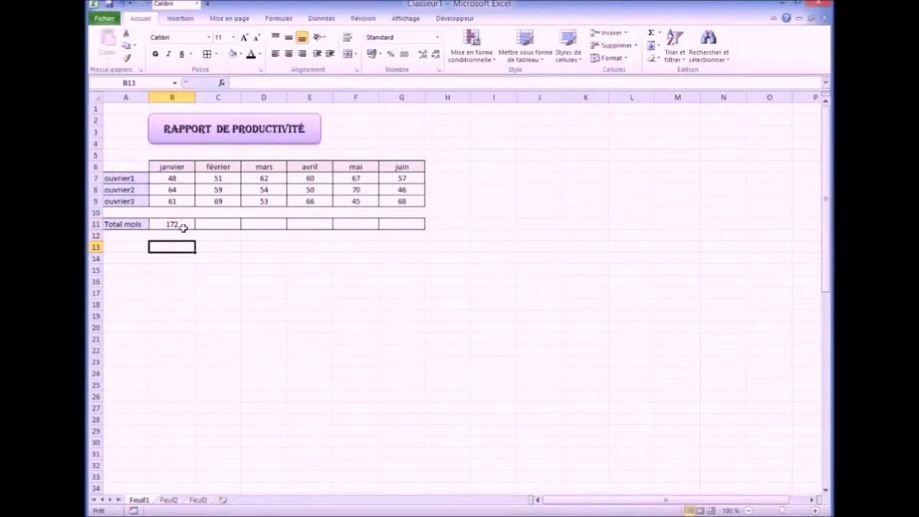
Delete the typed-number formula from the January total cell B11
click(174, 224)
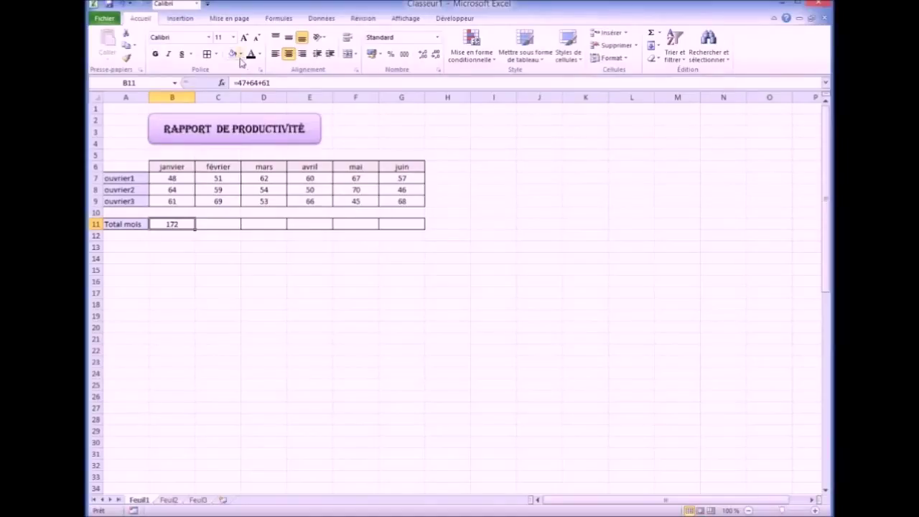
drag(275, 82, 231, 83)
key(Delete)
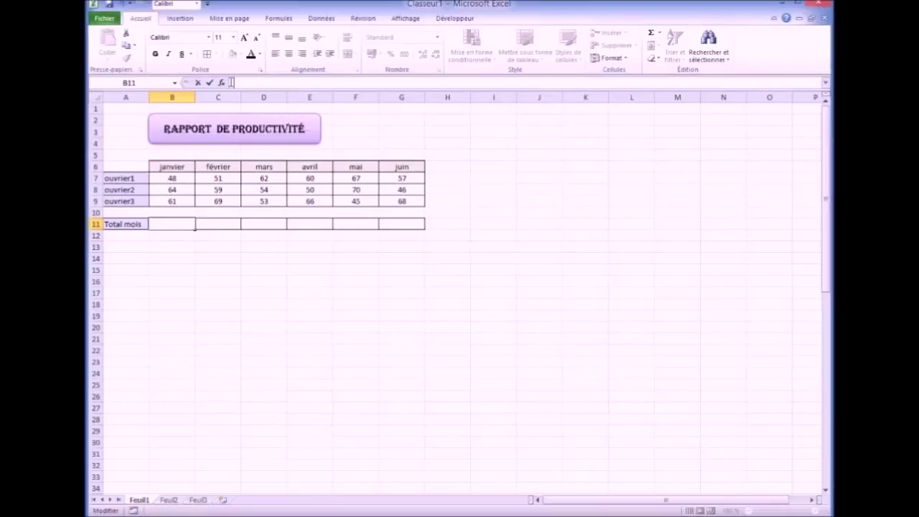
click(169, 303)
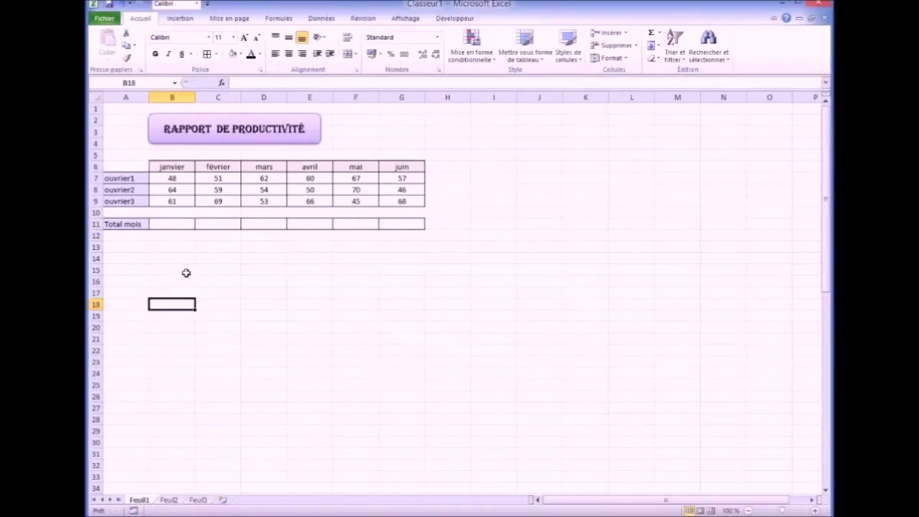
Enter the January total in B11 with the cell-reference formula =B7+B8+B9
click(165, 224)
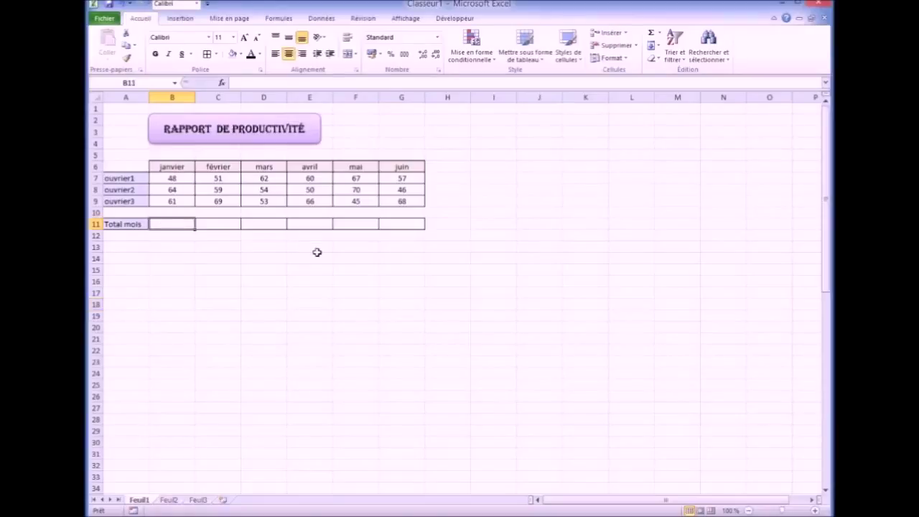
text(=)
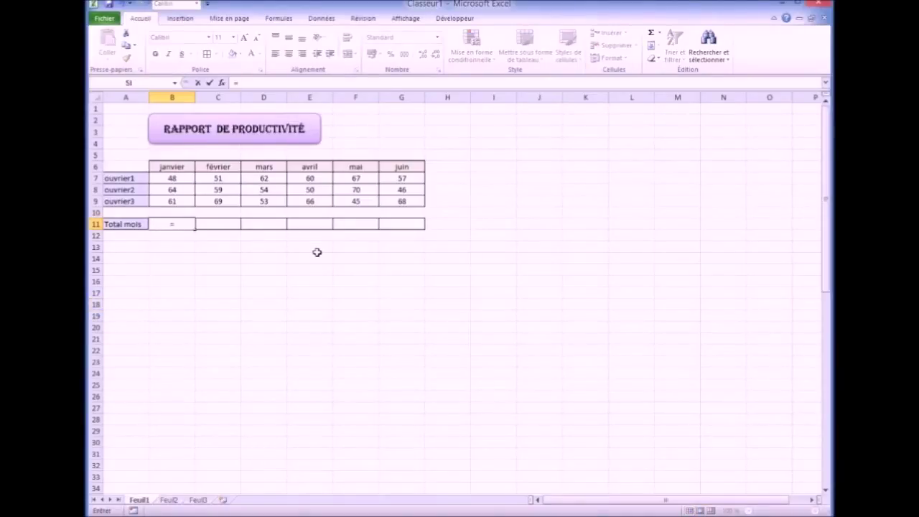
click(173, 178)
text(+)
click(172, 190)
text(+)
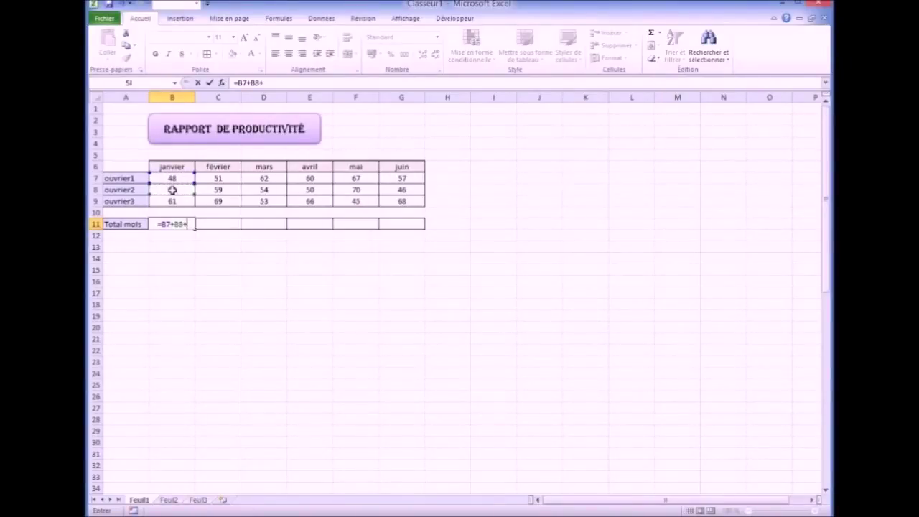
click(170, 201)
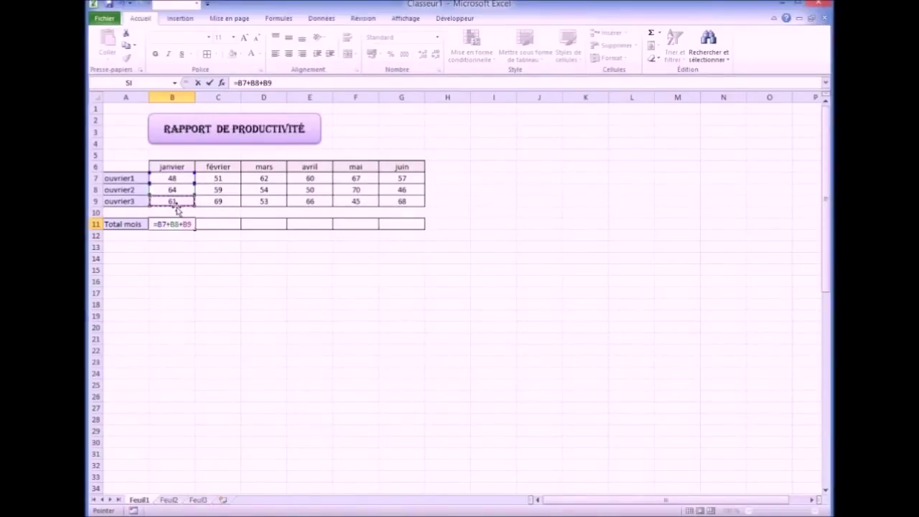
key(Return)
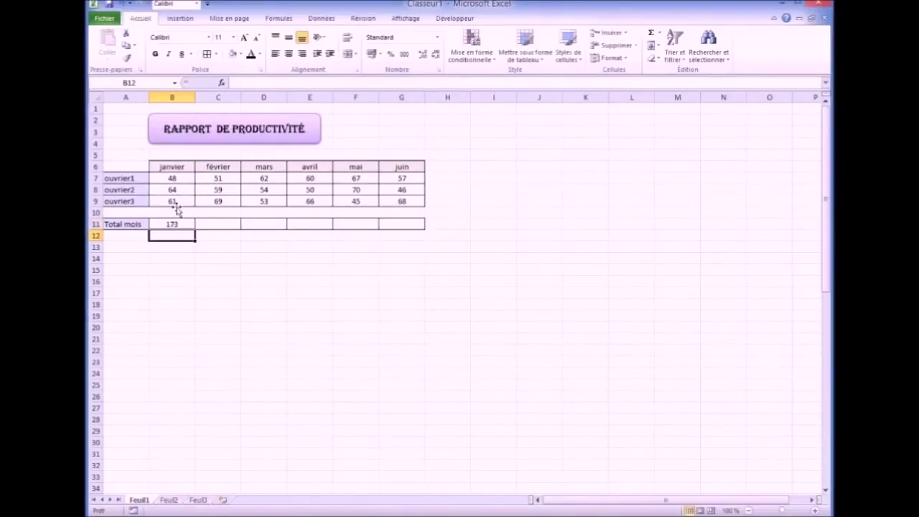
click(168, 292)
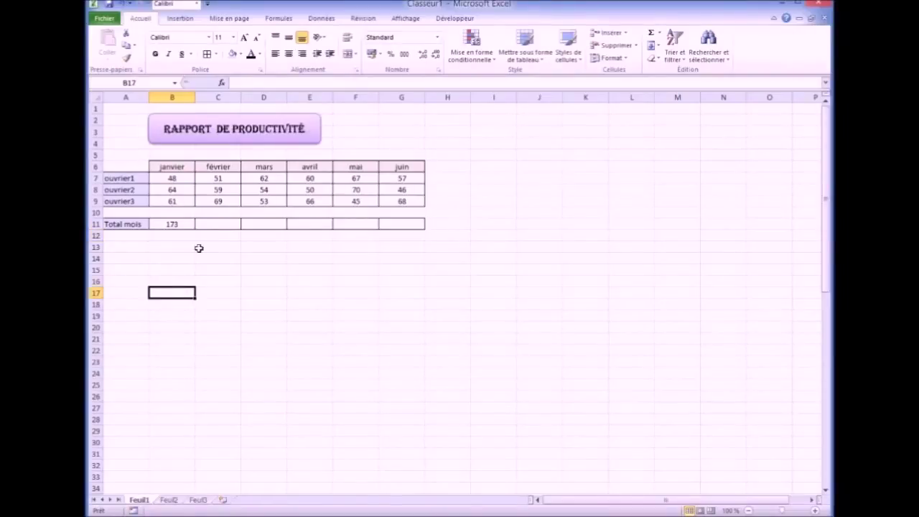
Set ouvrier1's January figure in B7 to 47
click(170, 178)
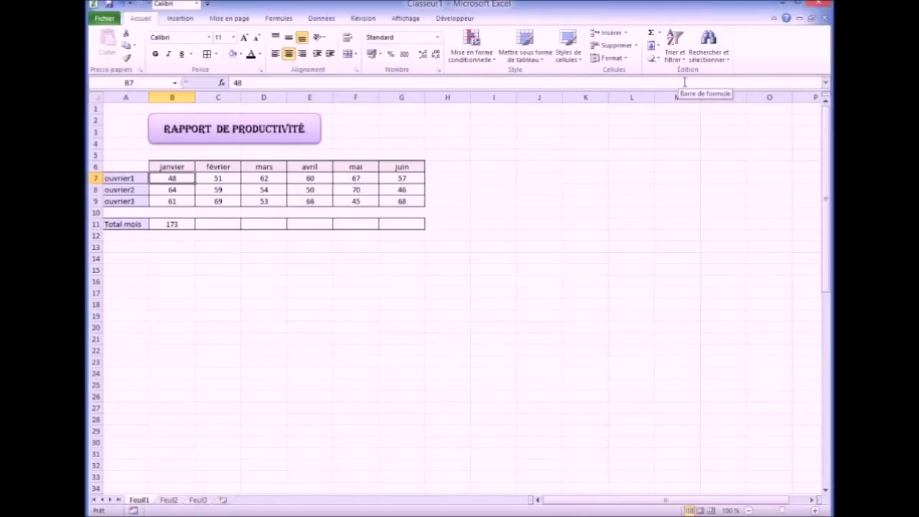
text(4)
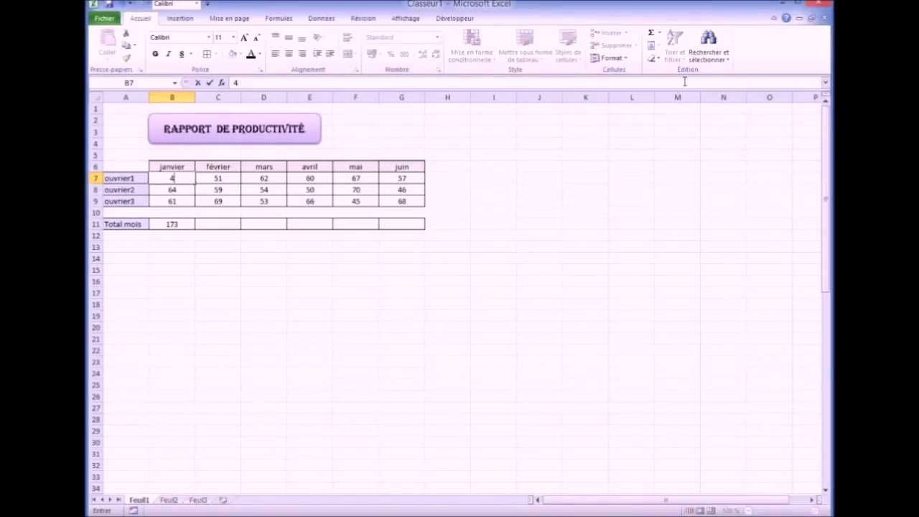
text(7)
click(247, 359)
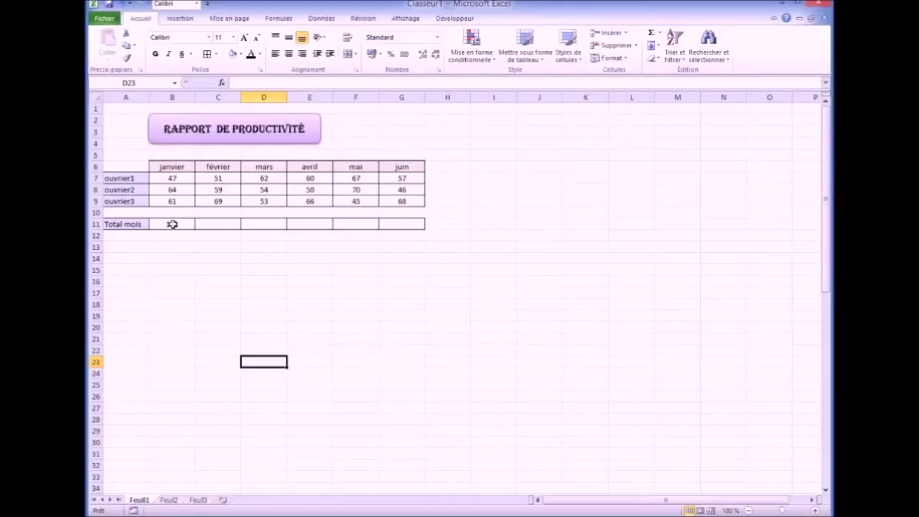
Replace the formula in B11 with =B8+B9 to add only the January figures of ouvrier2 and ouvrier3
click(173, 224)
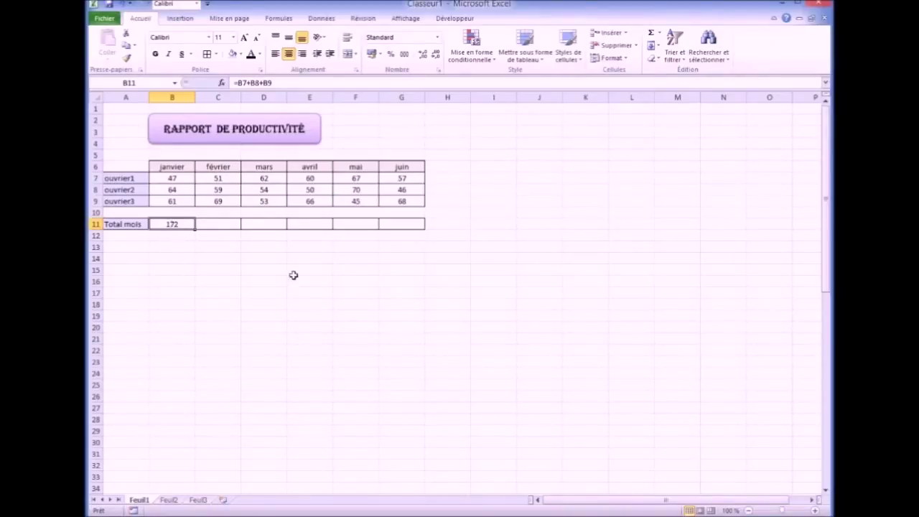
text(=)
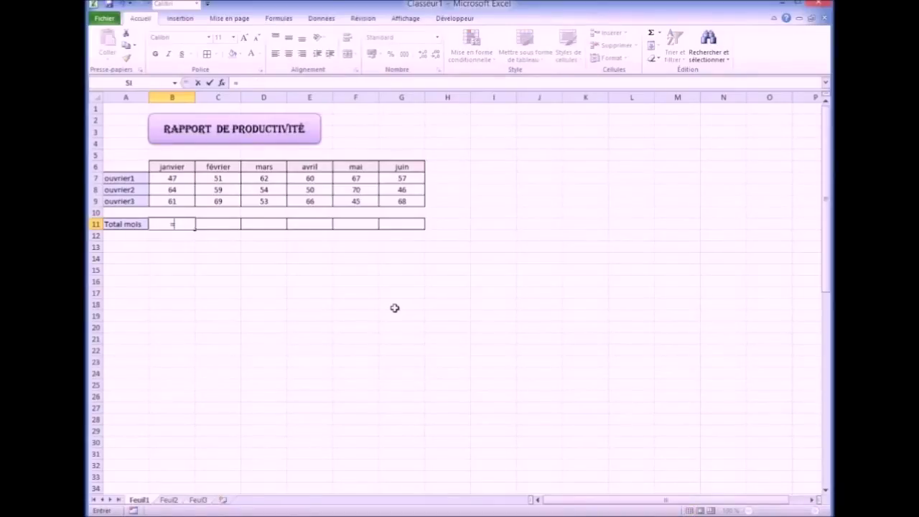
click(172, 192)
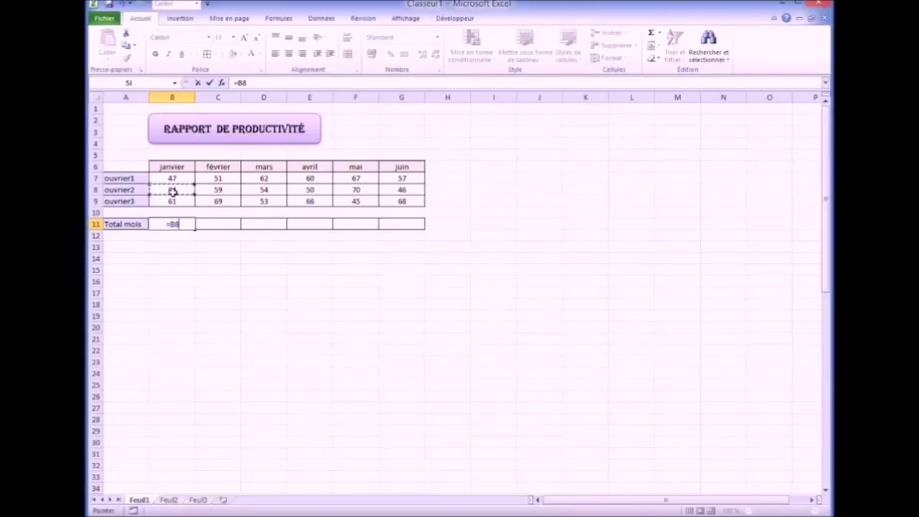
text(+)
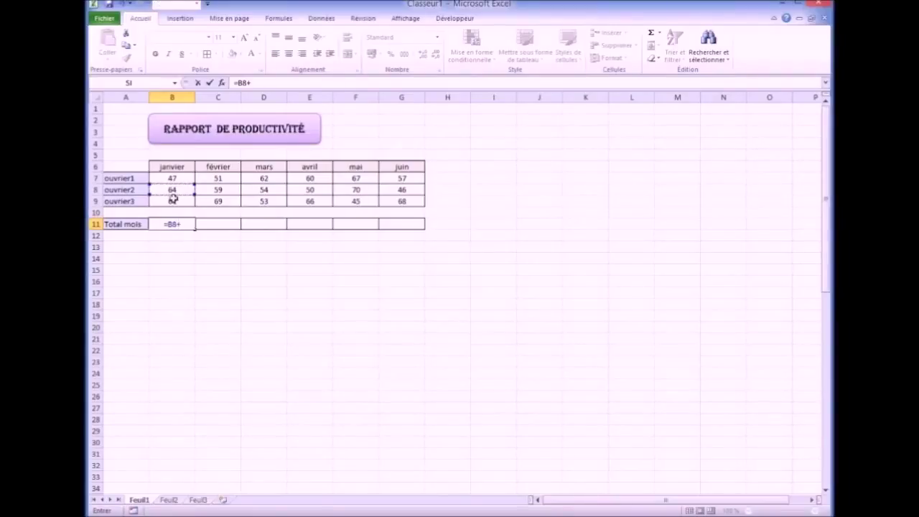
click(166, 202)
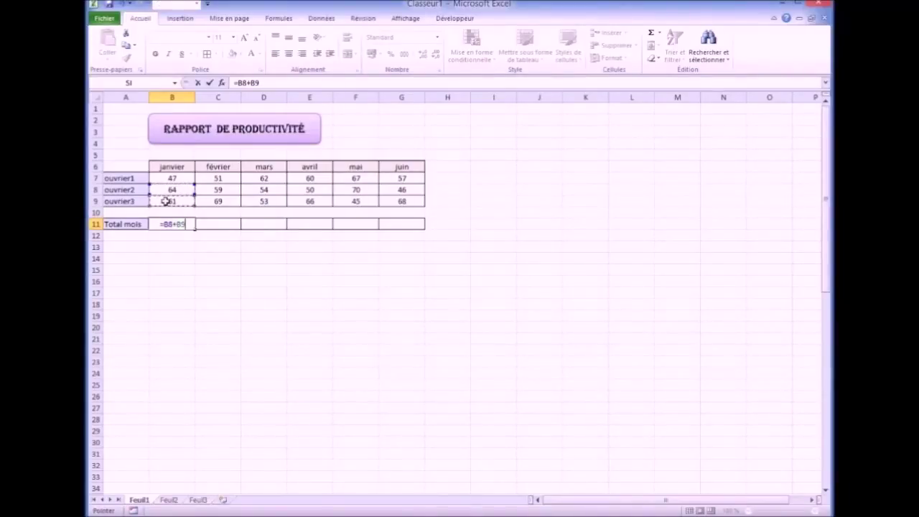
key(Return)
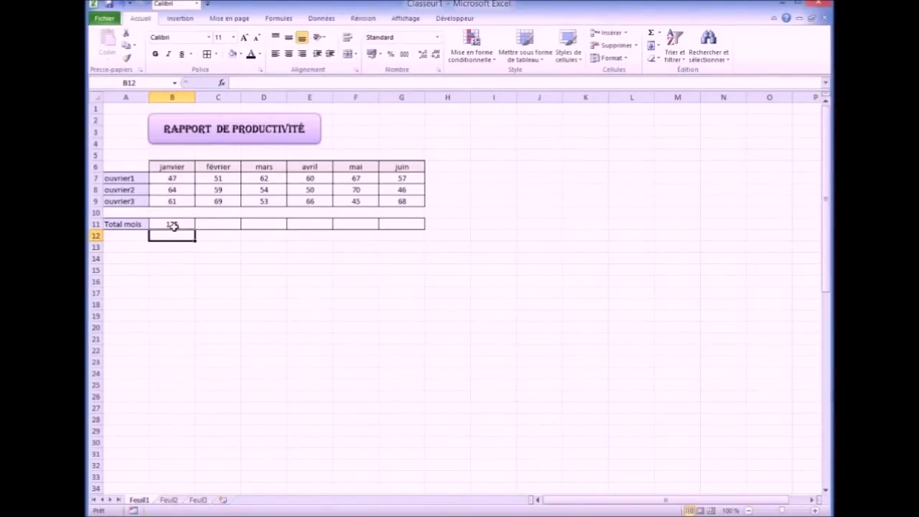
drag(177, 189, 179, 201)
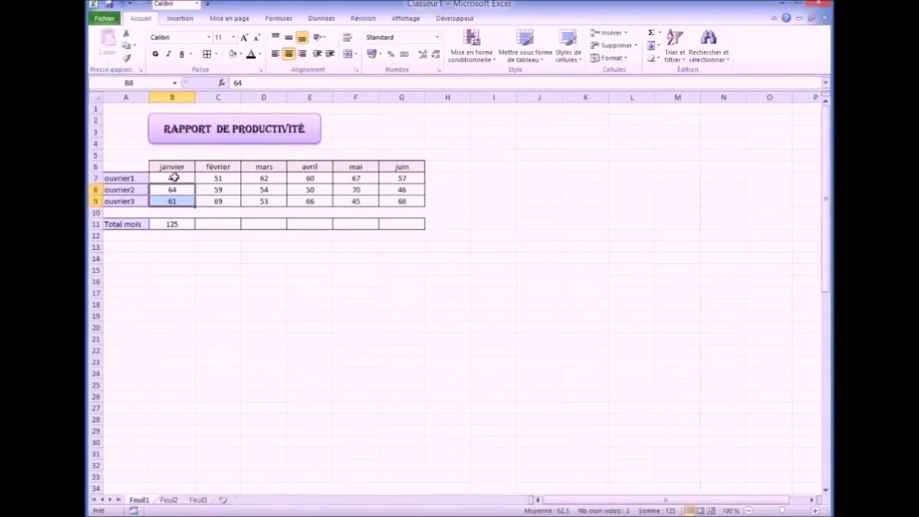
Delete the two-cell addition formula from B11
click(172, 224)
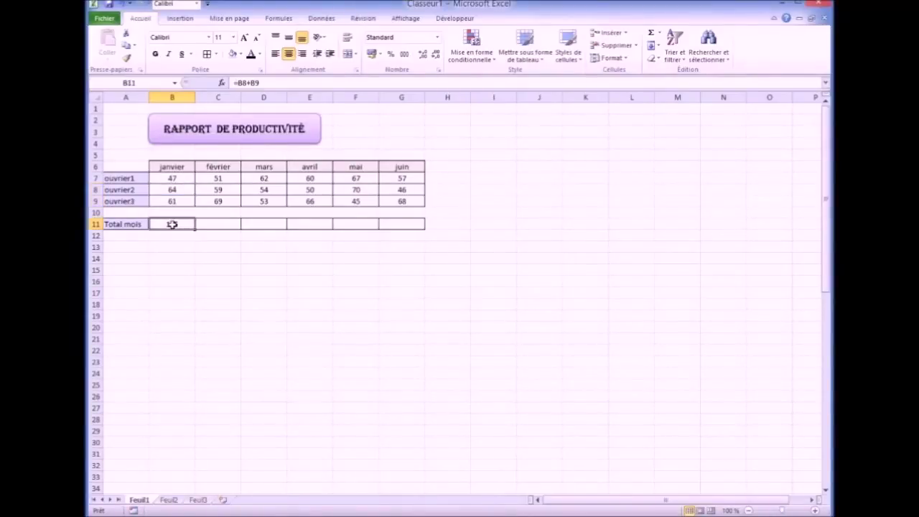
click(261, 83)
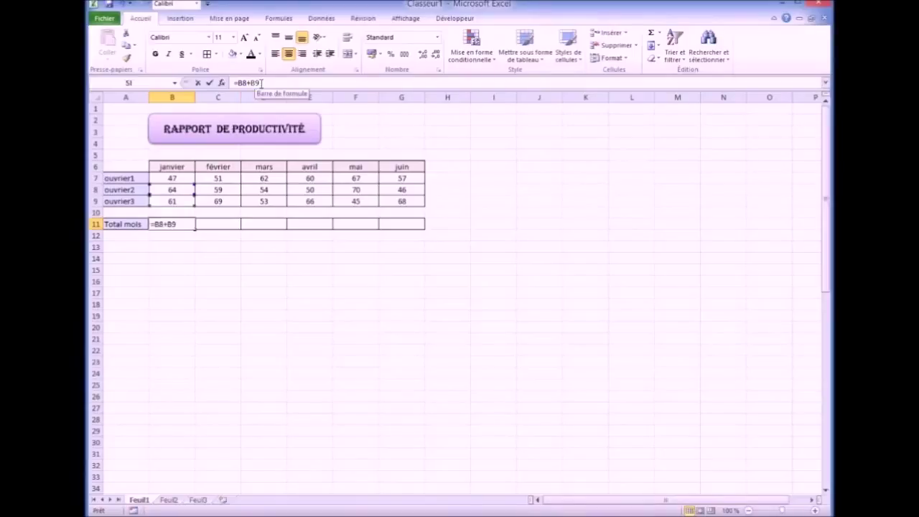
key(BackSpace)
key(BackSpace)
key(BackSpace)
key(BackSpace)
key(BackSpace)
key(BackSpace)
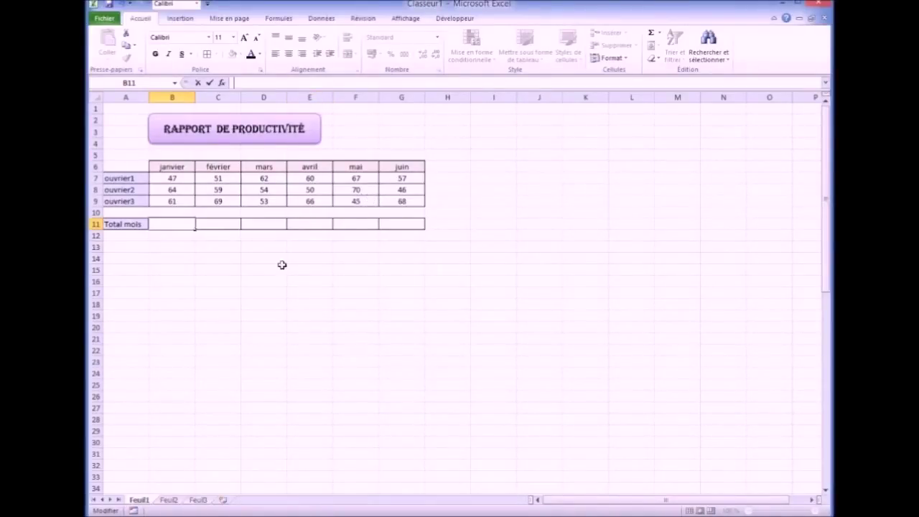
click(179, 259)
Insert the automatic SOMME function in B11 with the suggested range B7:B10
click(169, 224)
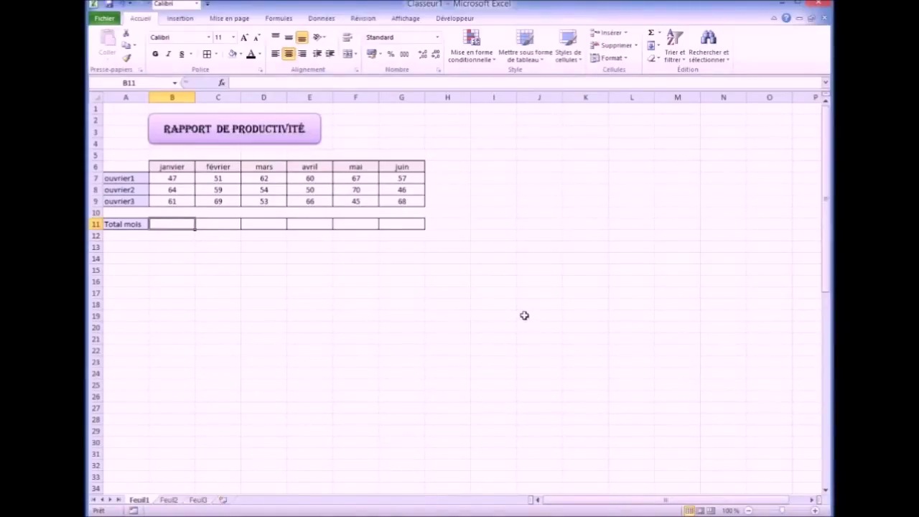
click(659, 34)
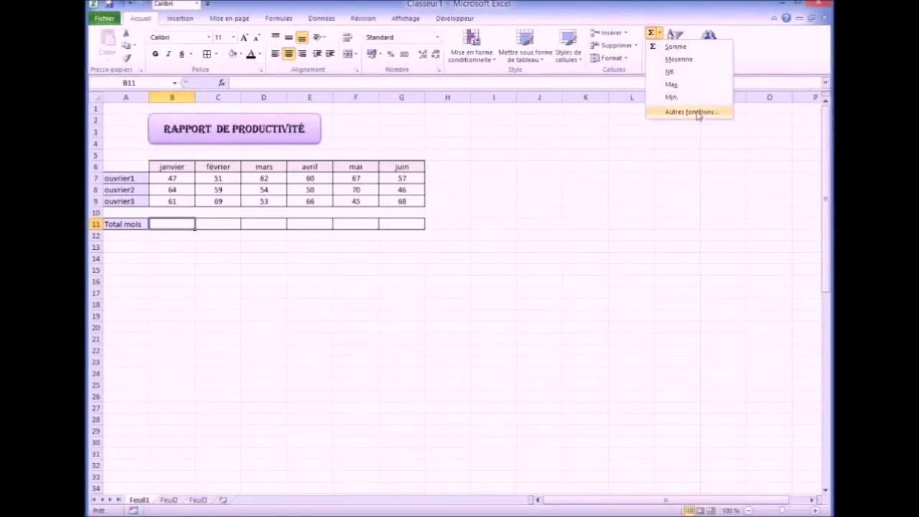
click(657, 49)
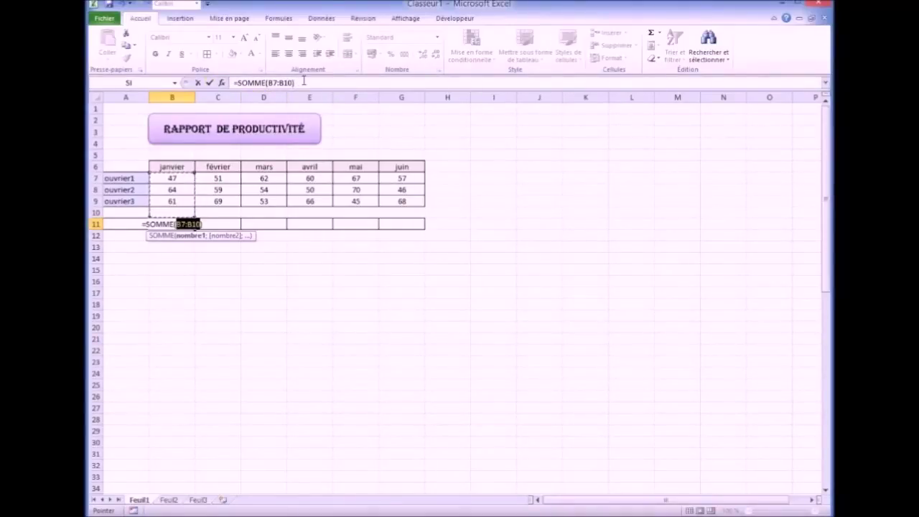
Erase the whole SOMME formula from B11 and reselect the empty cell
mouse_move(304, 82)
mouse_down()
mouse_move(234, 83)
mouse_move(303, 82)
mouse_up()
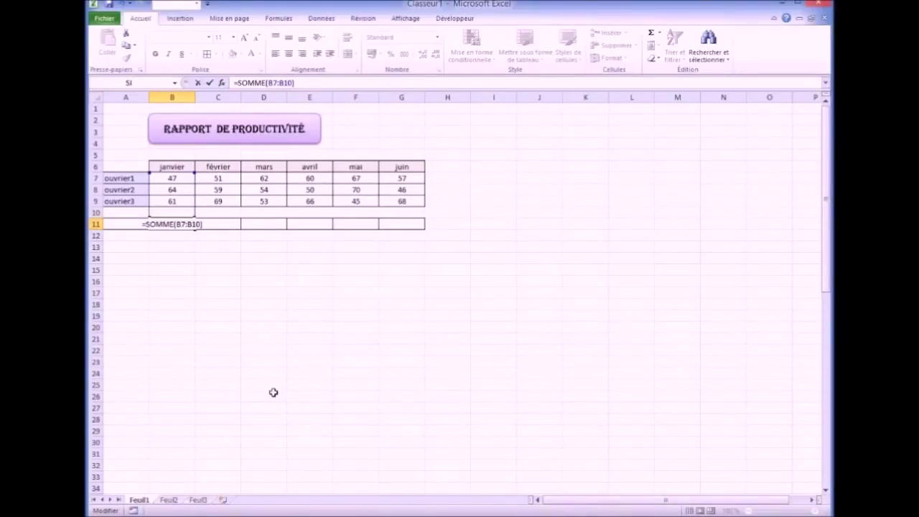
key(BackSpace)
key(BackSpace)
key(BackSpace)
key(BackSpace)
key(BackSpace)
key(BackSpace)
key(BackSpace)
key(BackSpace)
key(BackSpace)
key(BackSpace)
key(BackSpace)
key(BackSpace)
key(BackSpace)
key(BackSpace)
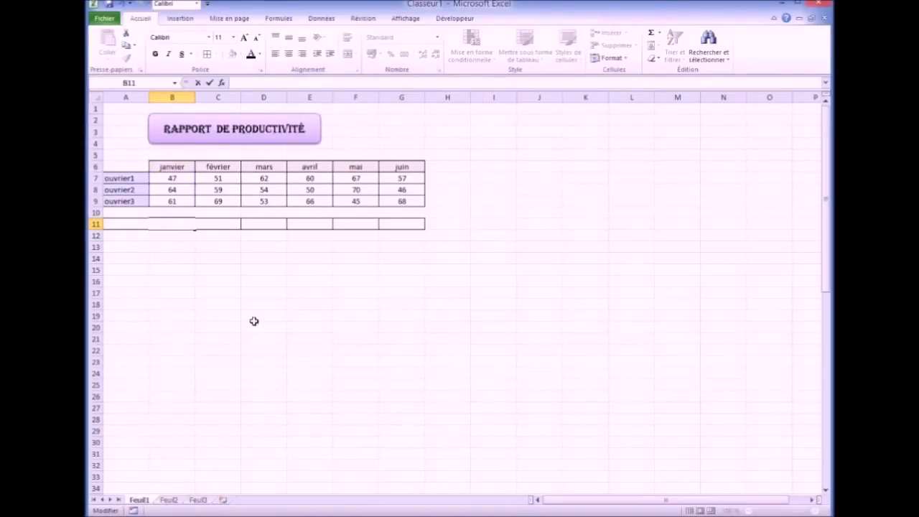
drag(254, 318, 256, 324)
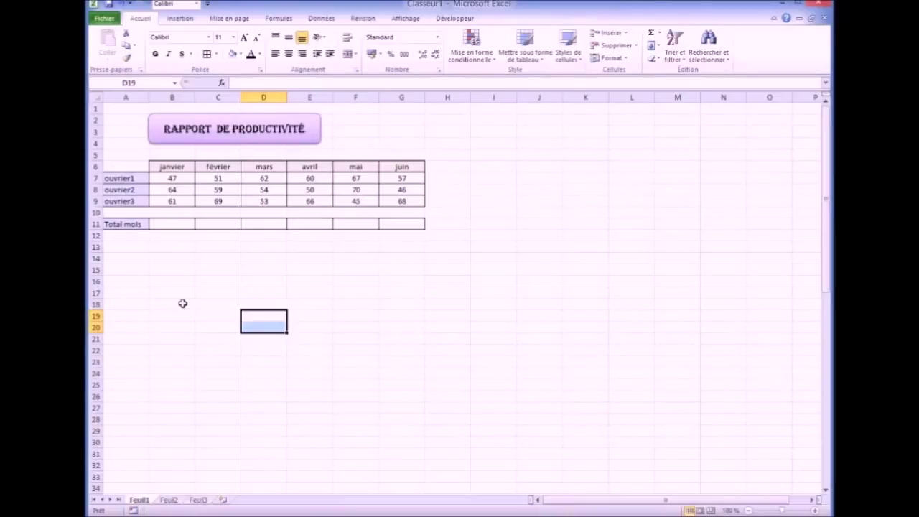
click(161, 223)
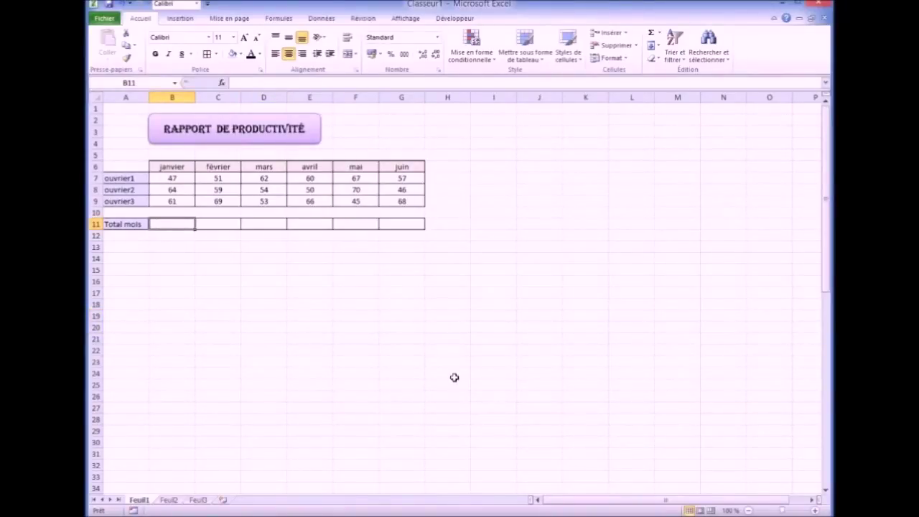
Enter =somme(B7:B9) in B11 to total the January figures of the three workers
text(=s)
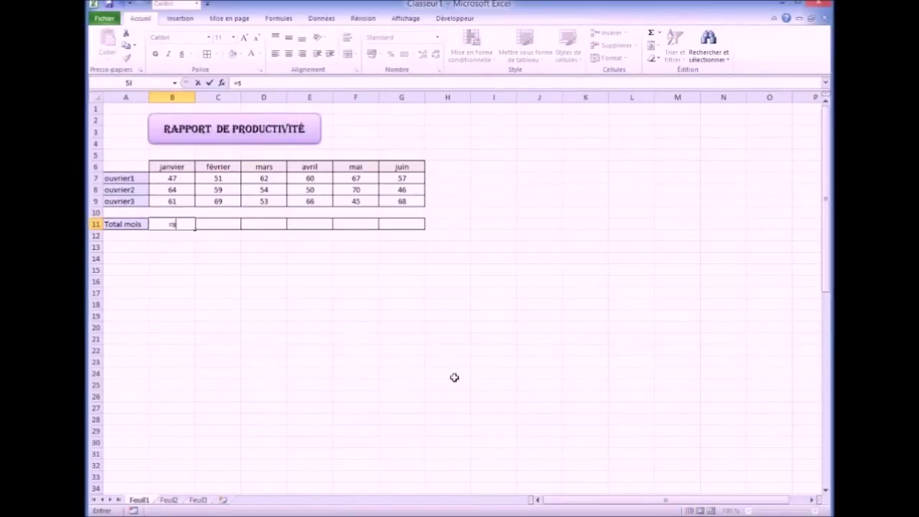
text(omme)
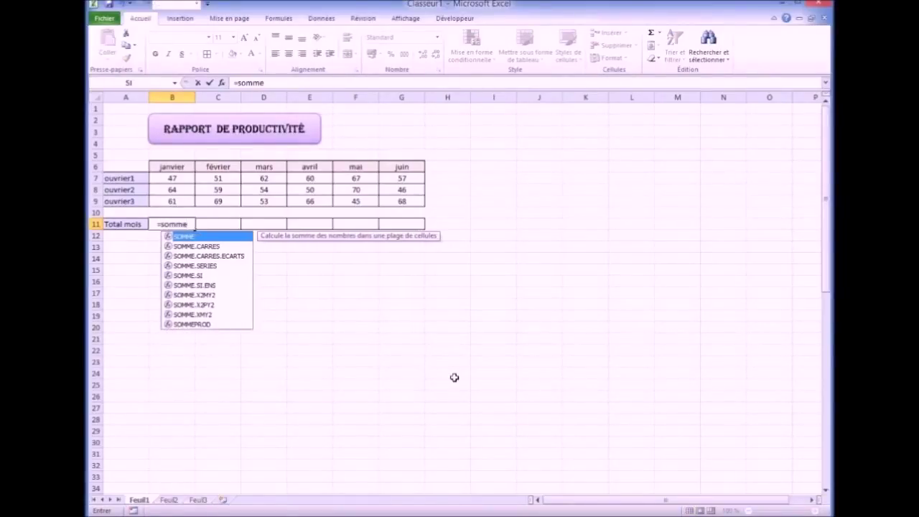
text(()
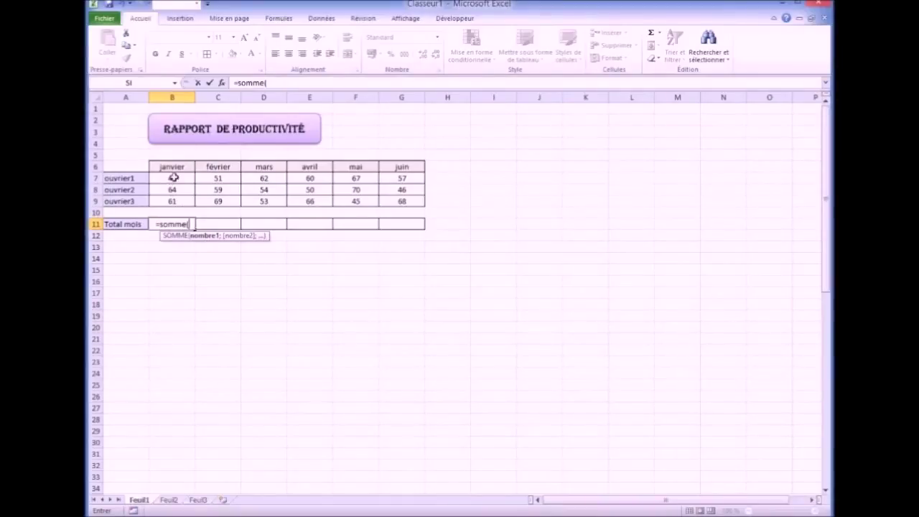
drag(175, 178, 170, 199)
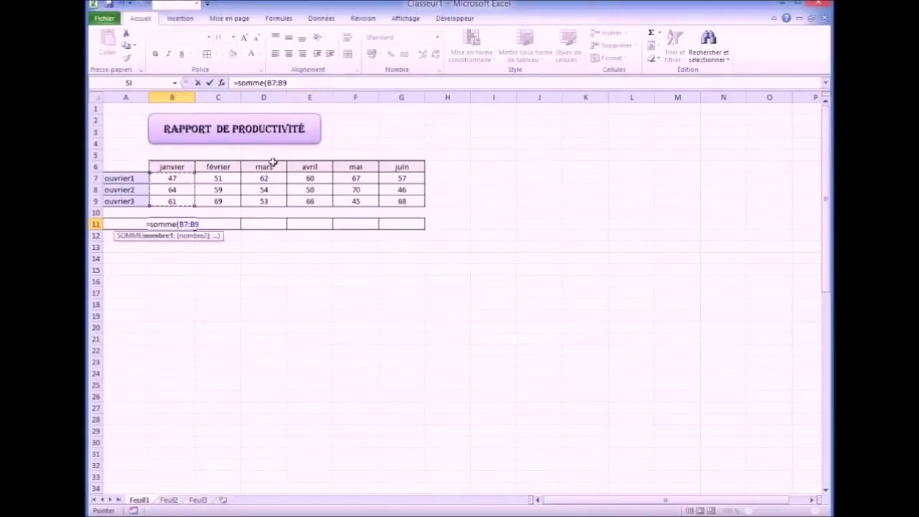
text())
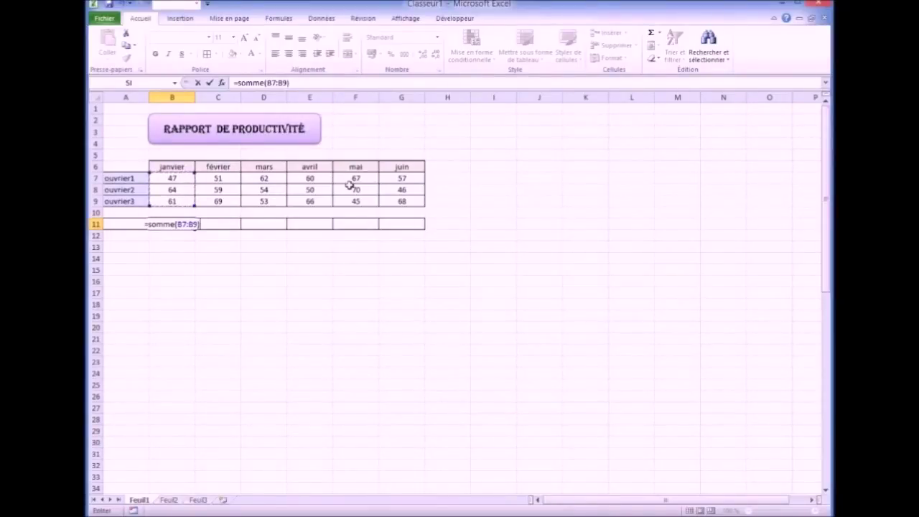
key(Return)
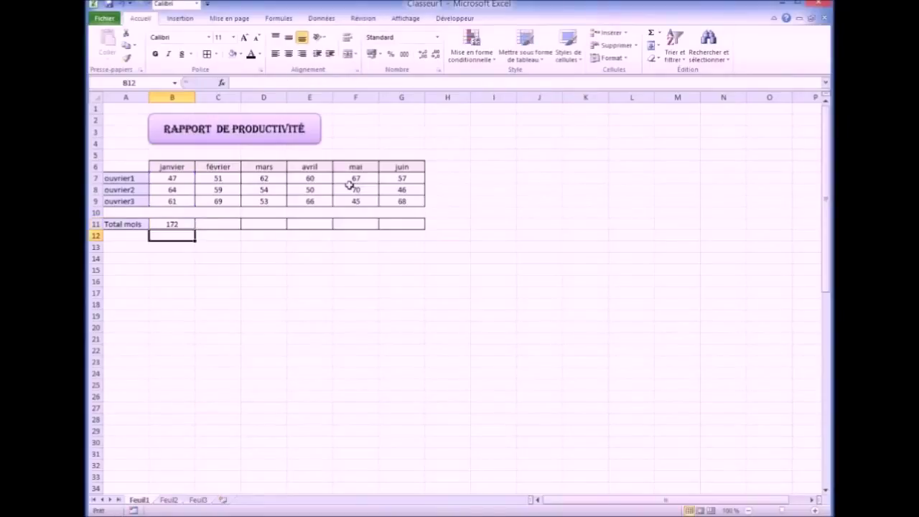
click(185, 318)
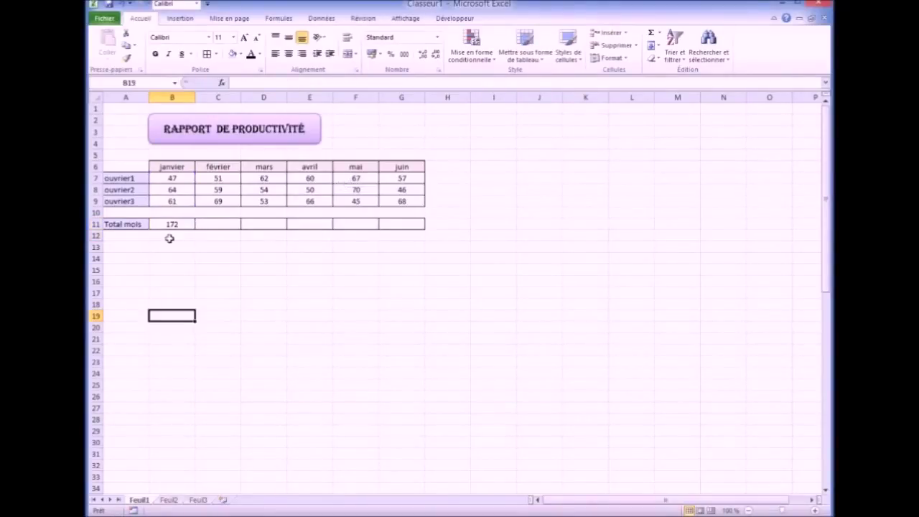
Examine the SOMME formula in B11 and compare its start and end references with the January cells B7 to B9
click(167, 226)
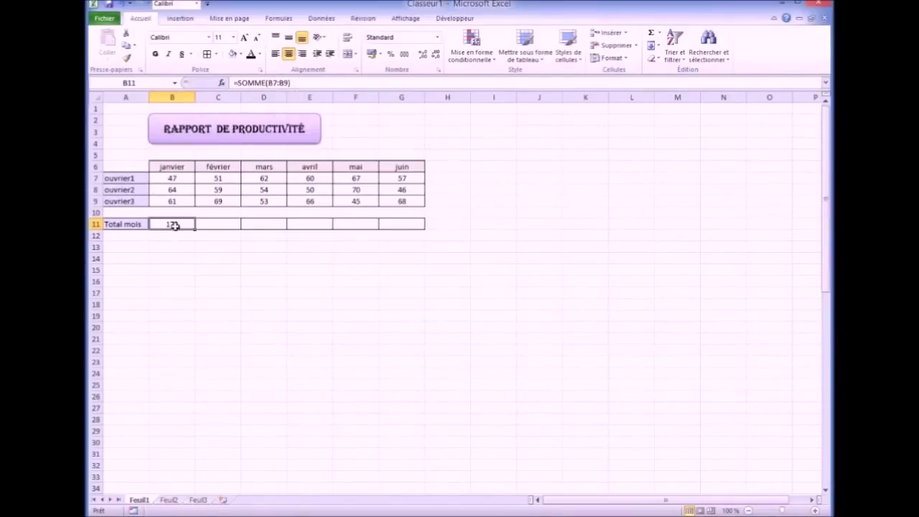
click(171, 249)
click(216, 224)
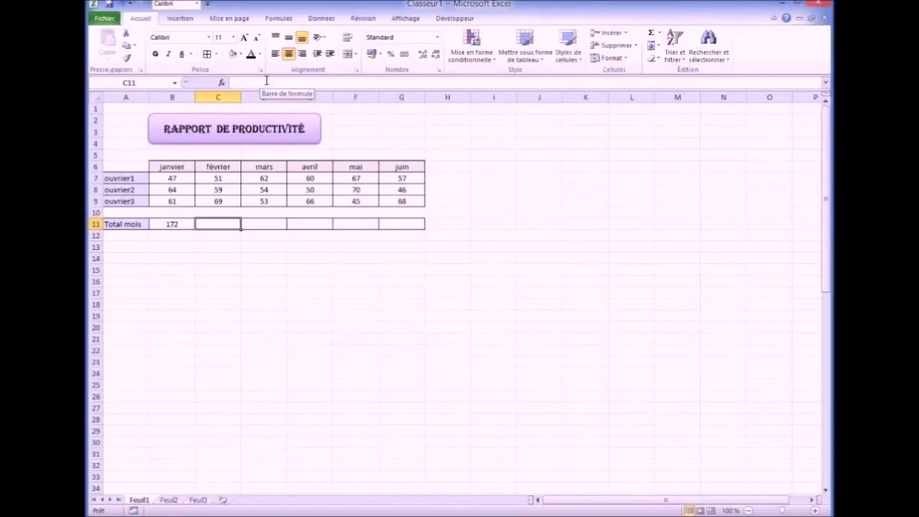
click(164, 224)
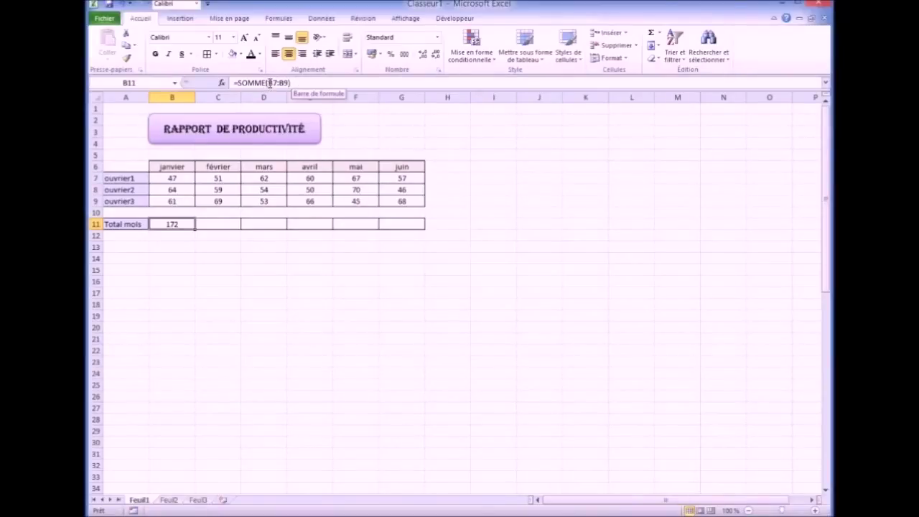
click(173, 178)
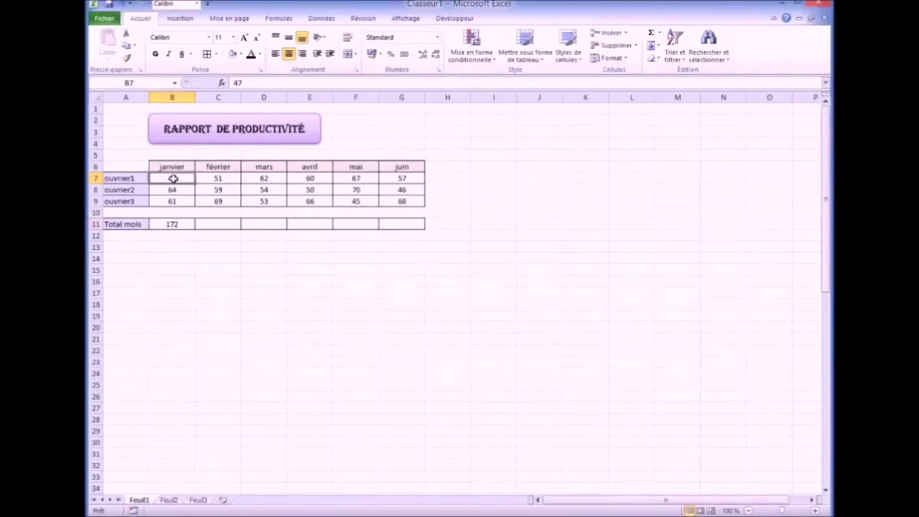
click(164, 223)
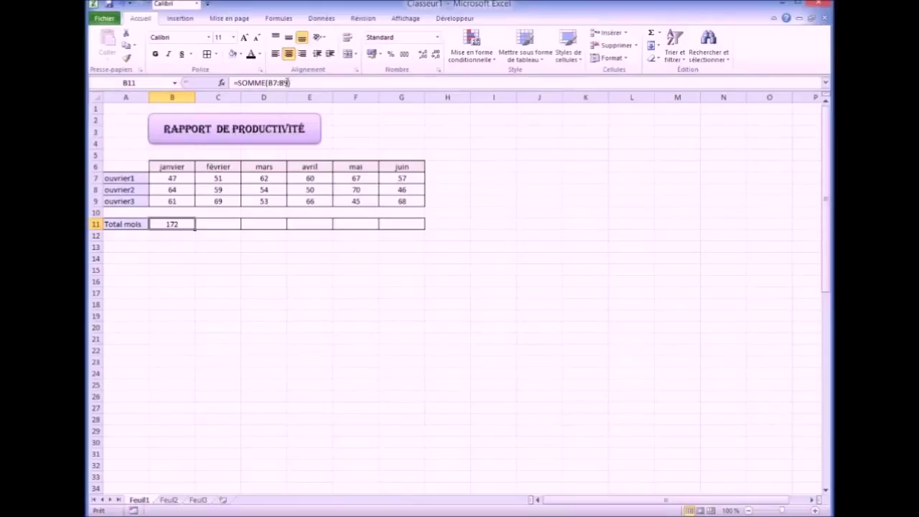
click(173, 201)
drag(173, 177, 172, 203)
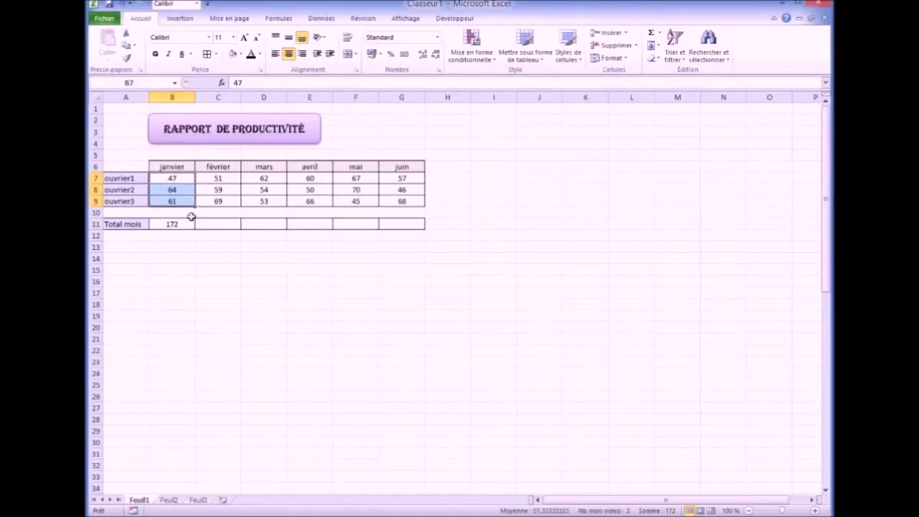
click(176, 223)
click(293, 83)
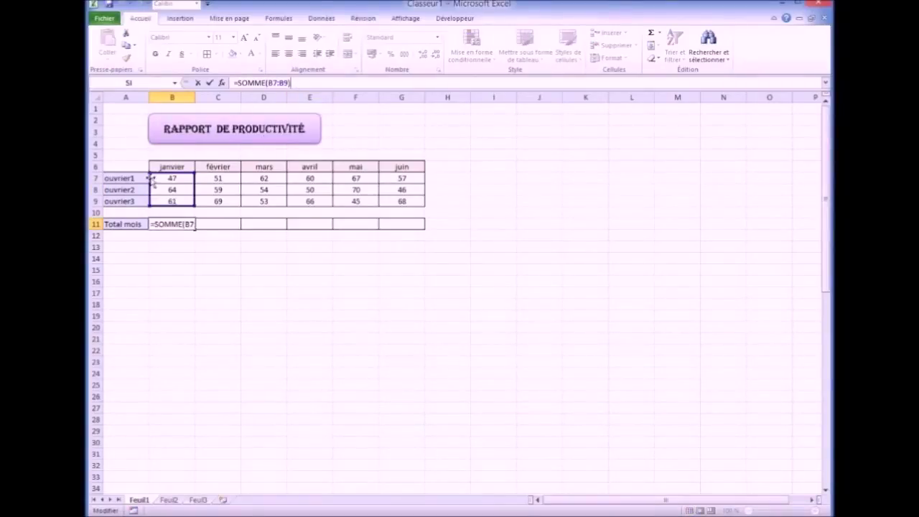
click(202, 259)
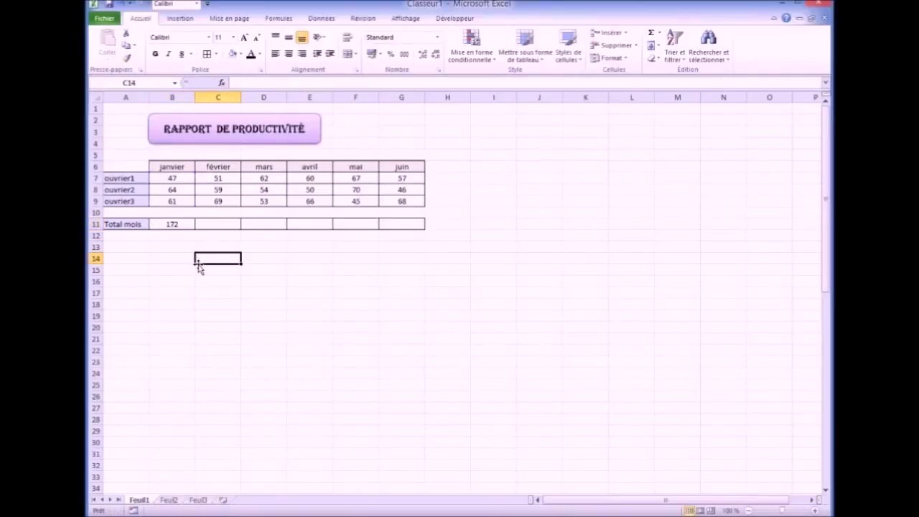
Enter =somme(C7:C9) in C11 to total the February figures
click(216, 223)
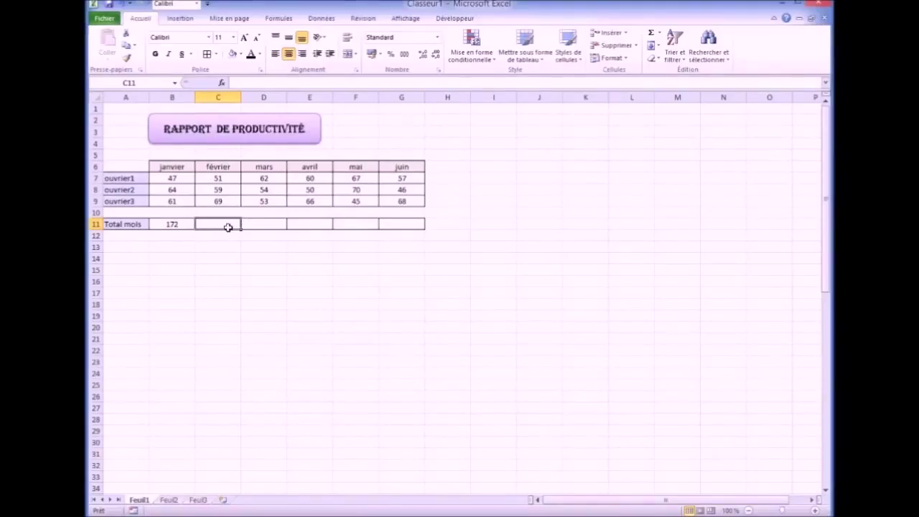
text(=soome)
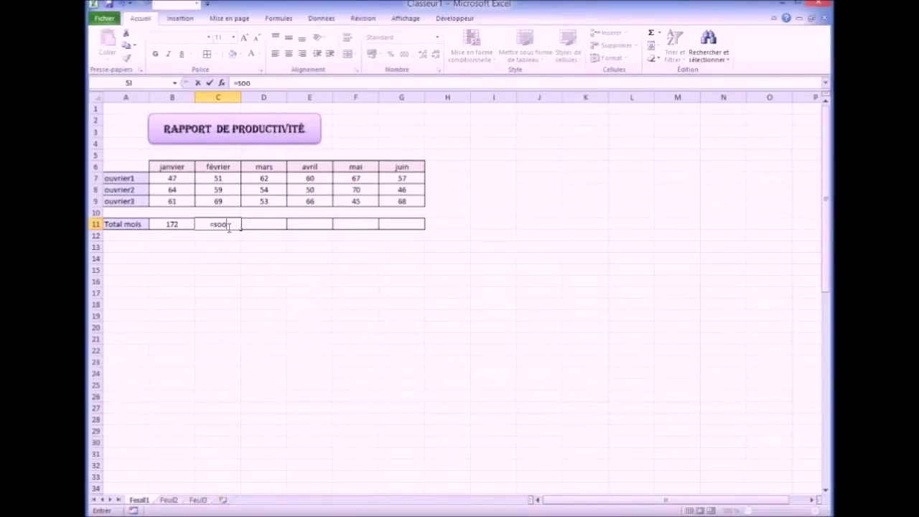
key(BackSpace)
key(BackSpace)
key(BackSpace)
text(mm)
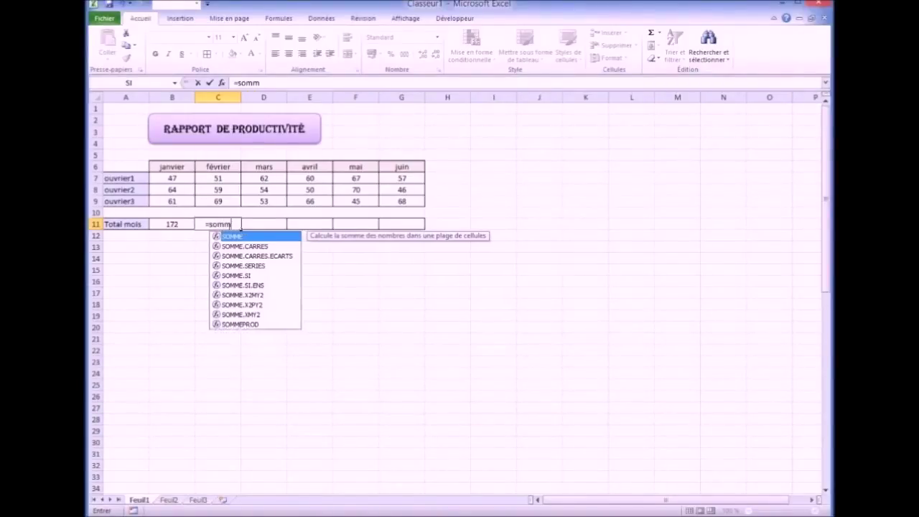
text(e()
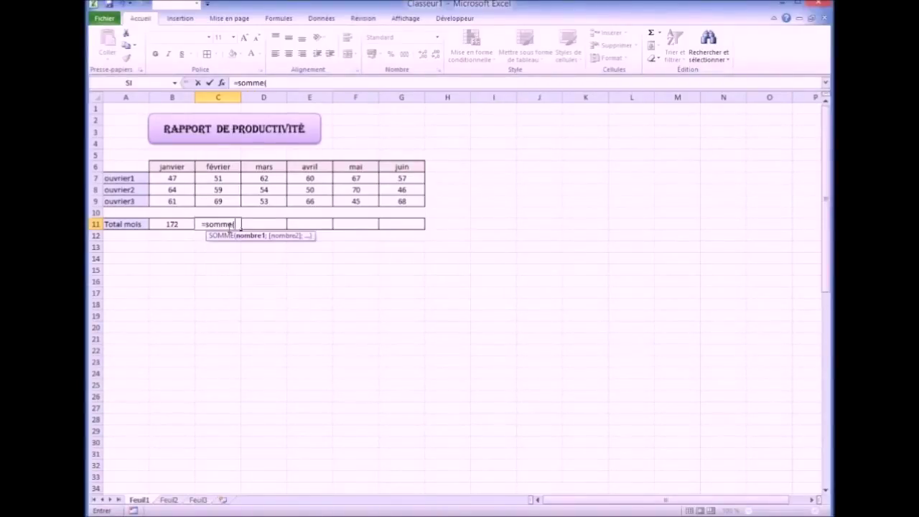
drag(213, 178, 214, 201)
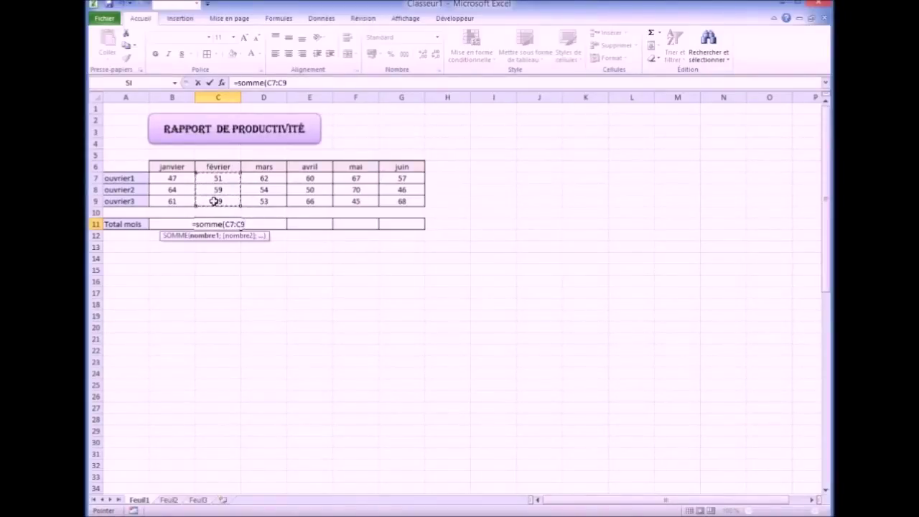
text())
key(Return)
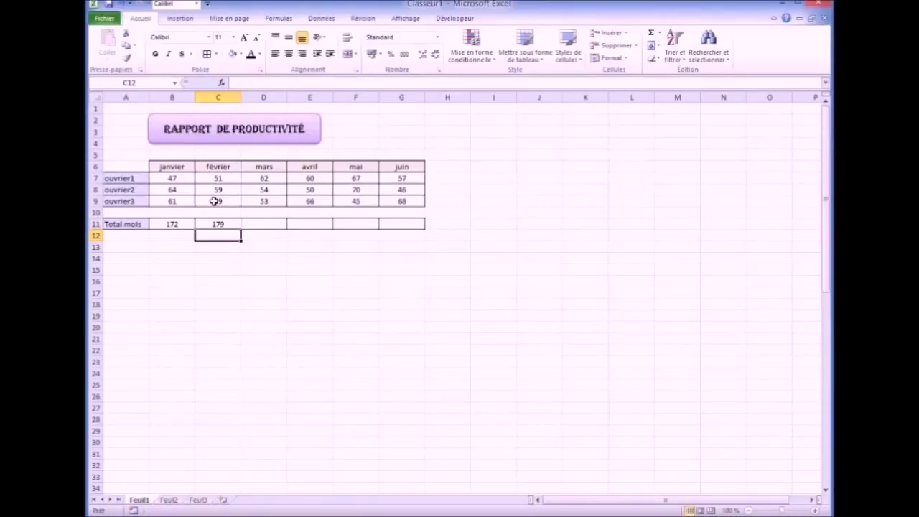
click(214, 282)
click(224, 223)
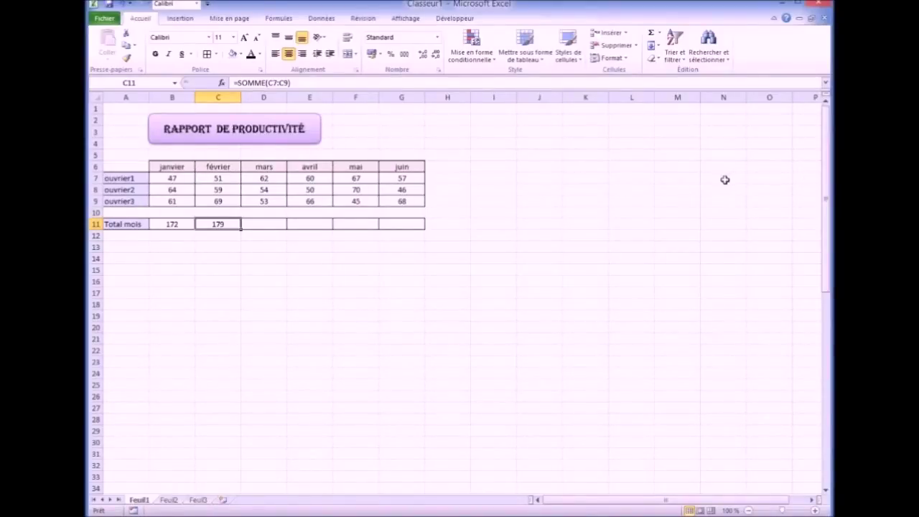
Delete the February total formula from C11
click(271, 224)
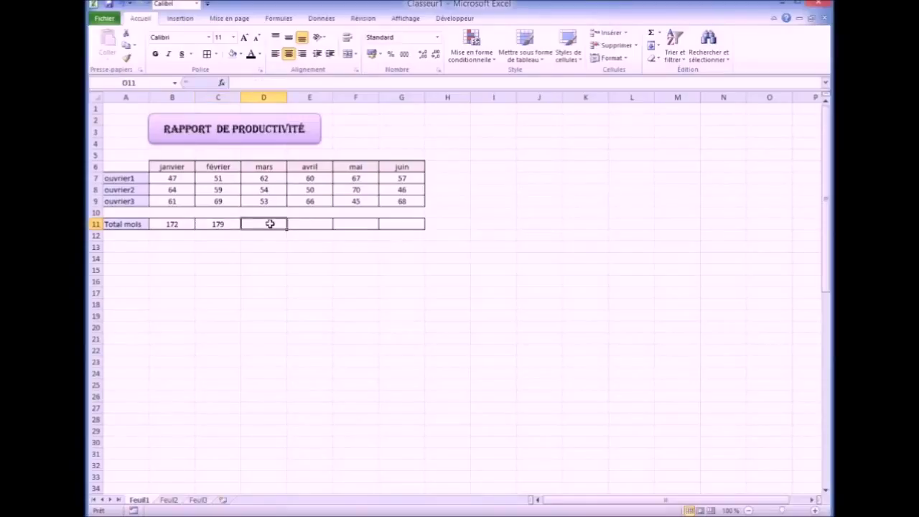
click(219, 224)
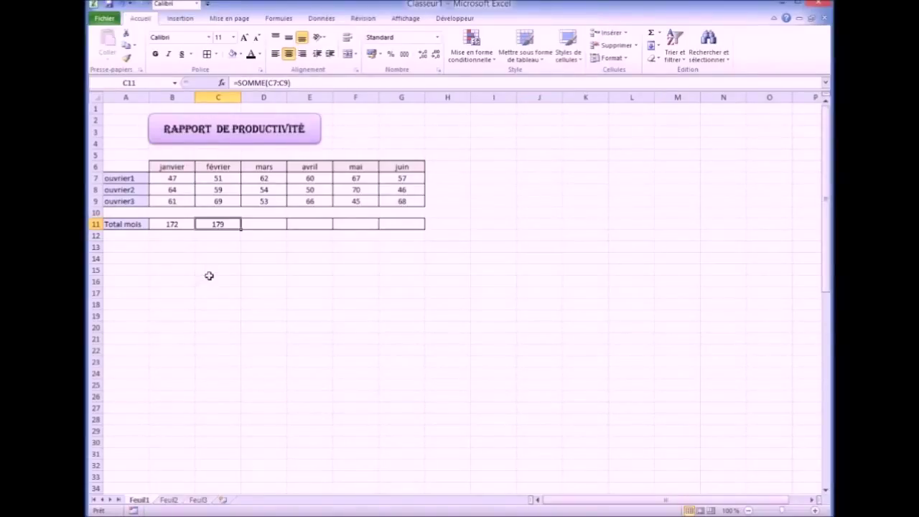
click(210, 270)
click(218, 226)
key(Delete)
click(220, 269)
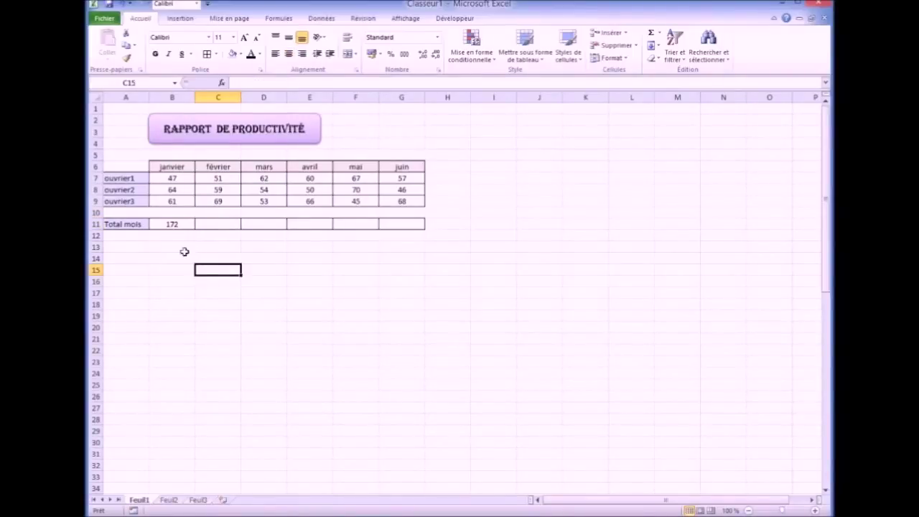
Fill the SOMME formula from B11 across the "Total mois" row through G11
click(167, 224)
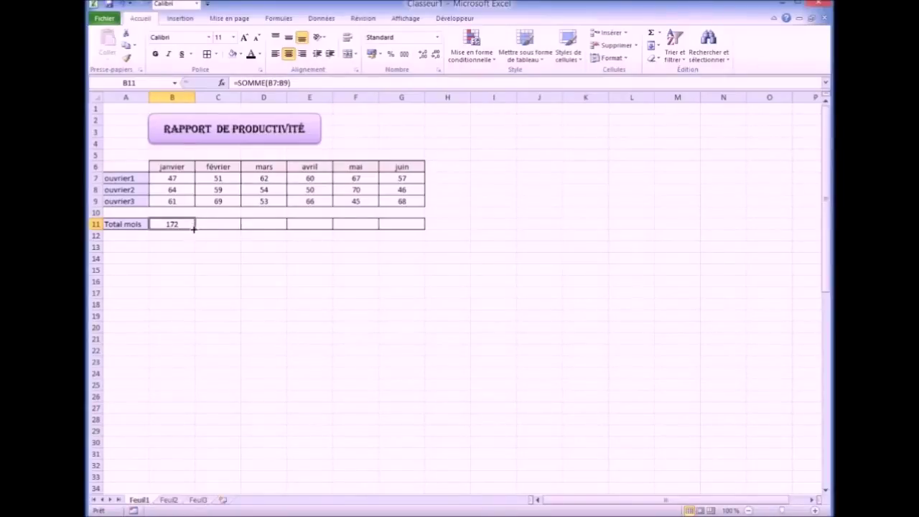
drag(195, 229, 410, 227)
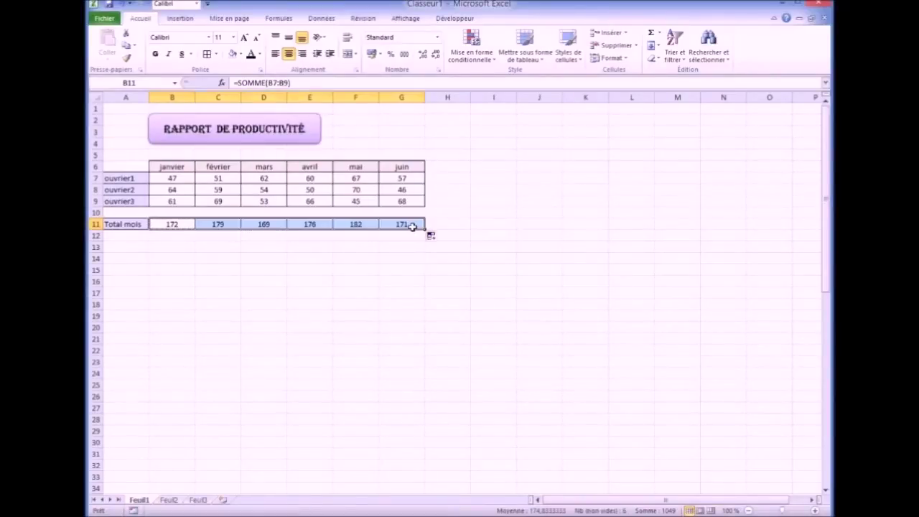
click(303, 267)
double_click(245, 289)
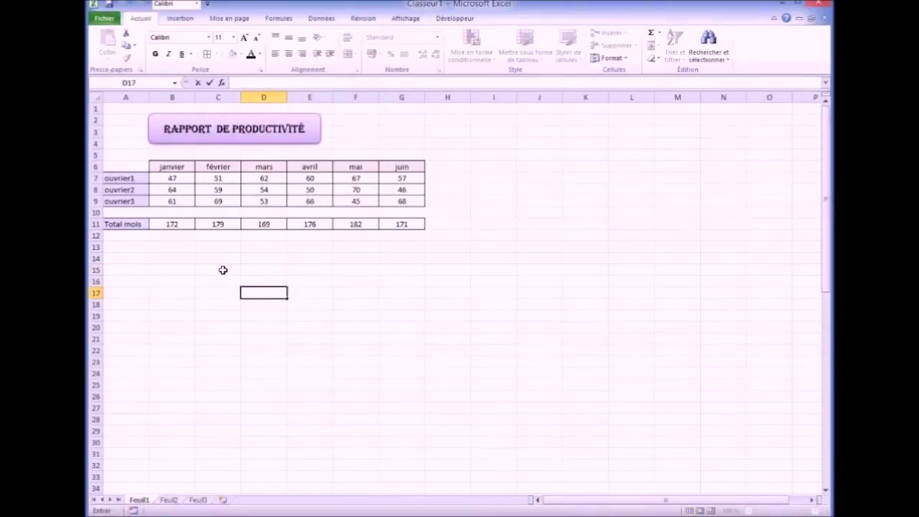
Check how the column references change in the SOMME formulas of the "Total mois" row by inspecting B11, C11, D11 and G11
click(177, 225)
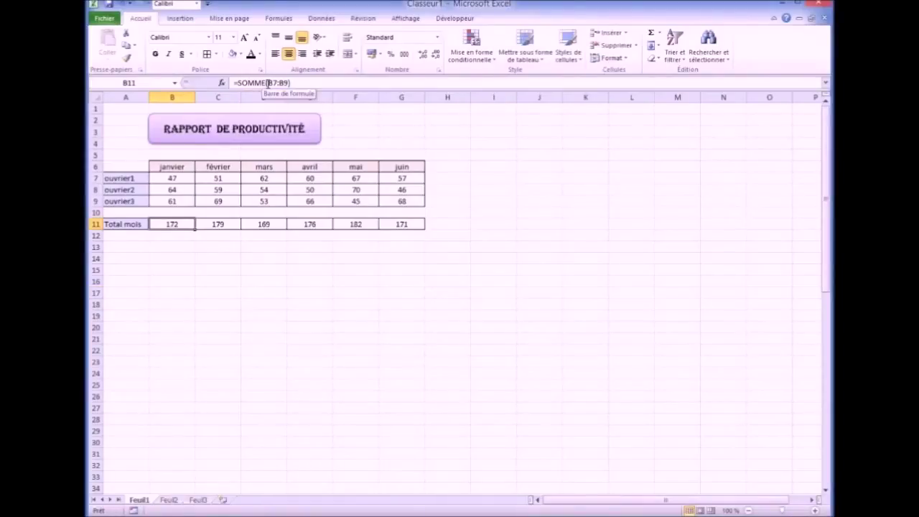
click(213, 246)
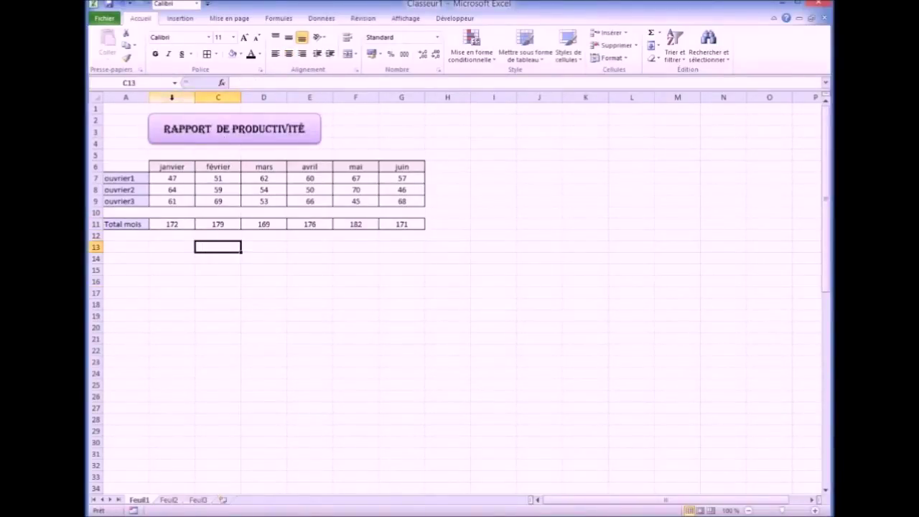
click(219, 224)
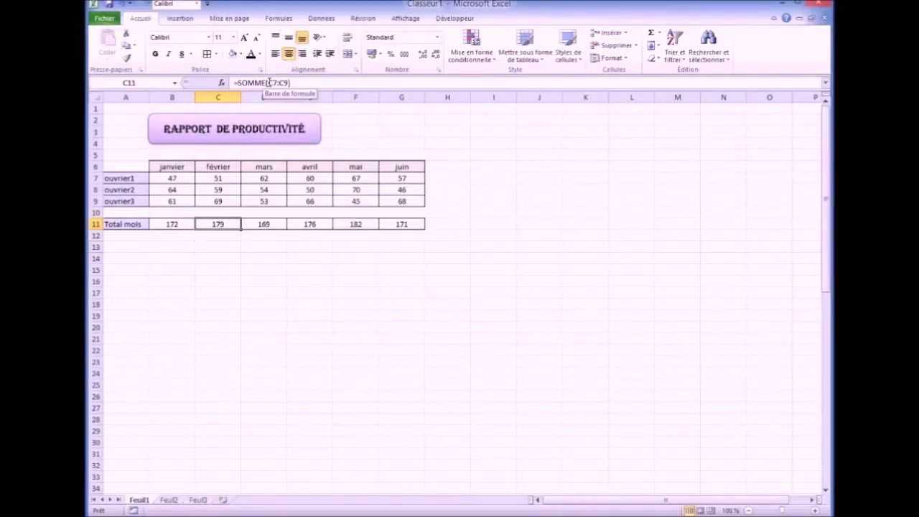
click(266, 225)
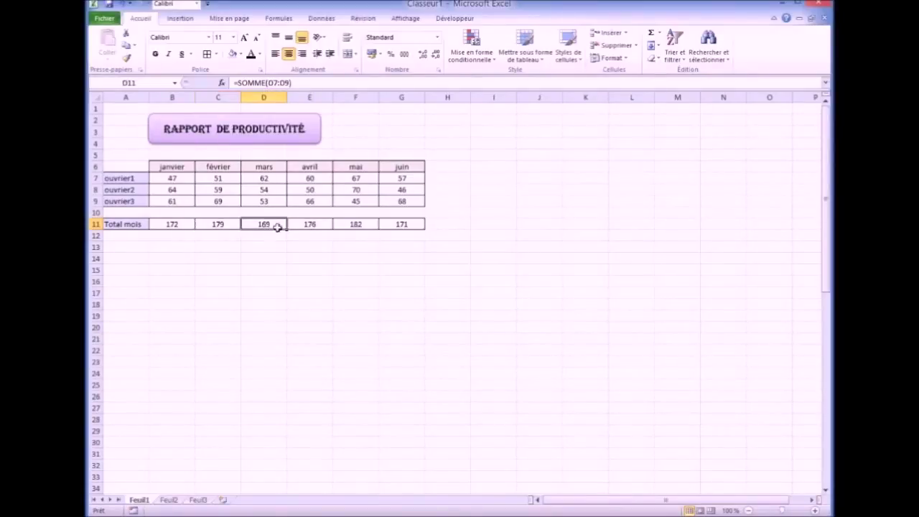
click(408, 223)
click(339, 267)
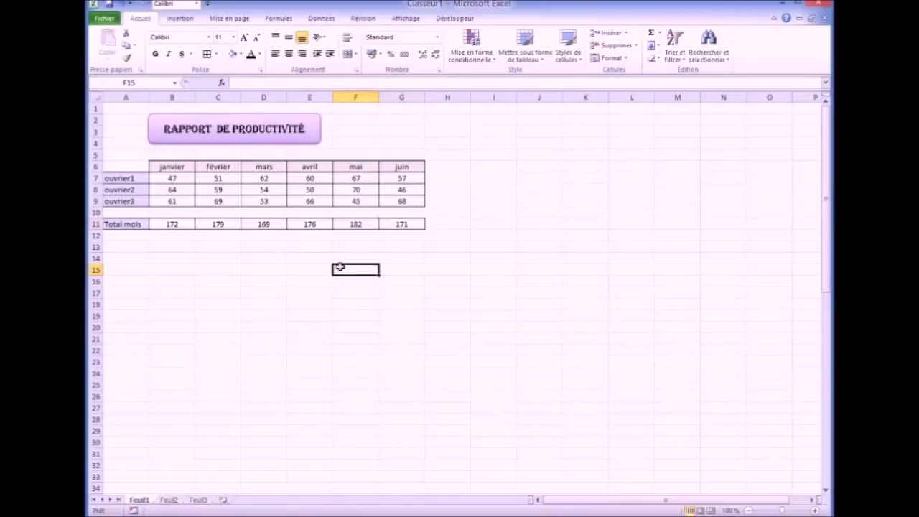
click(172, 222)
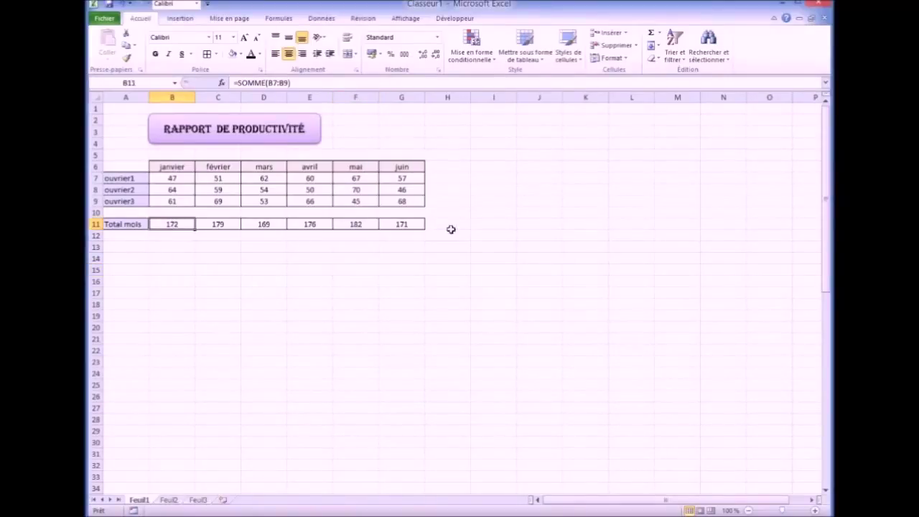
click(289, 268)
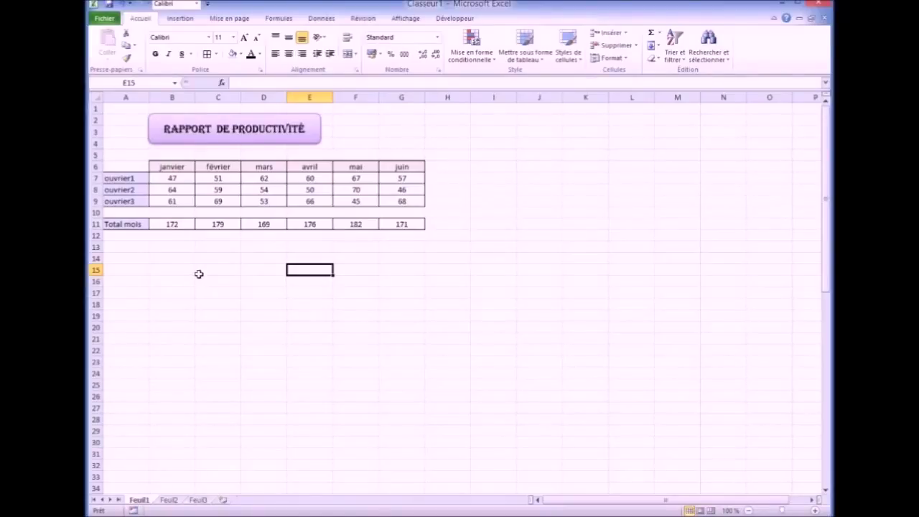
Fill the "Total mois" label cell A11 with a light olive green theme colour
click(130, 225)
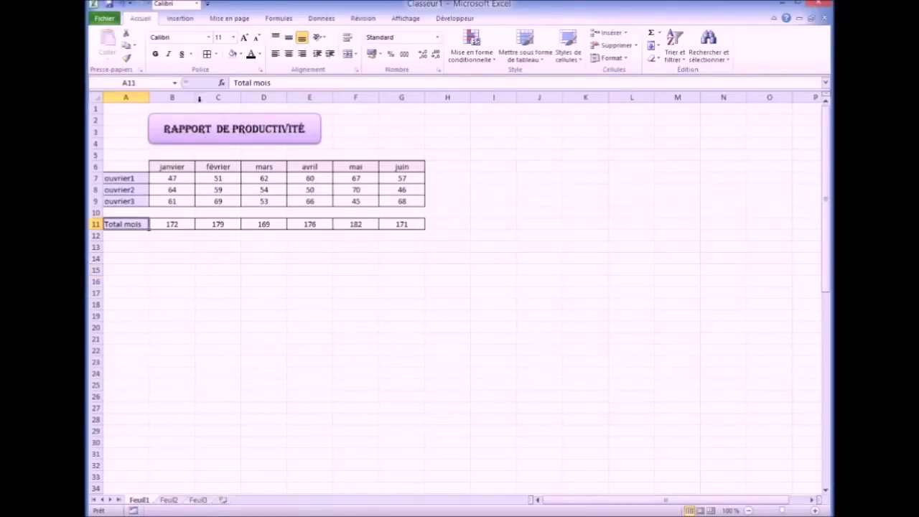
click(241, 55)
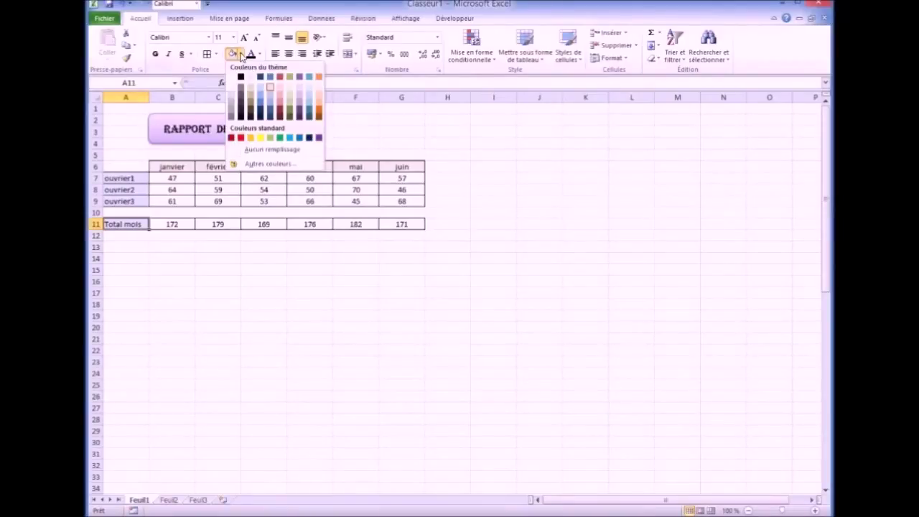
click(288, 99)
click(163, 339)
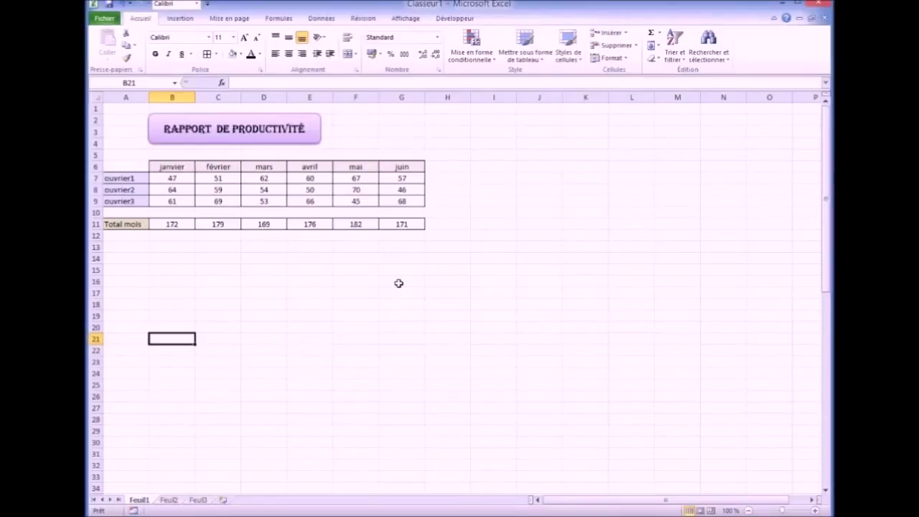
Enter the column heading "Total ouvrier" in H6, beside the juin heading
click(443, 169)
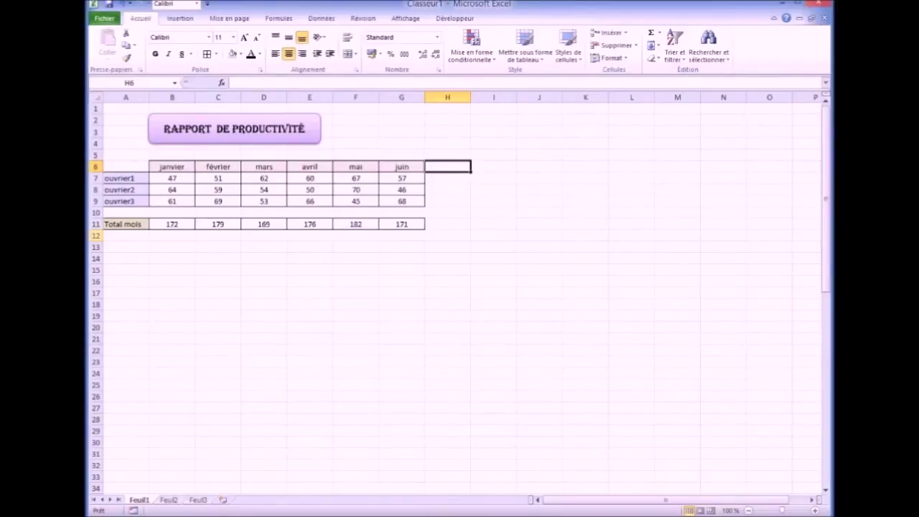
click(445, 169)
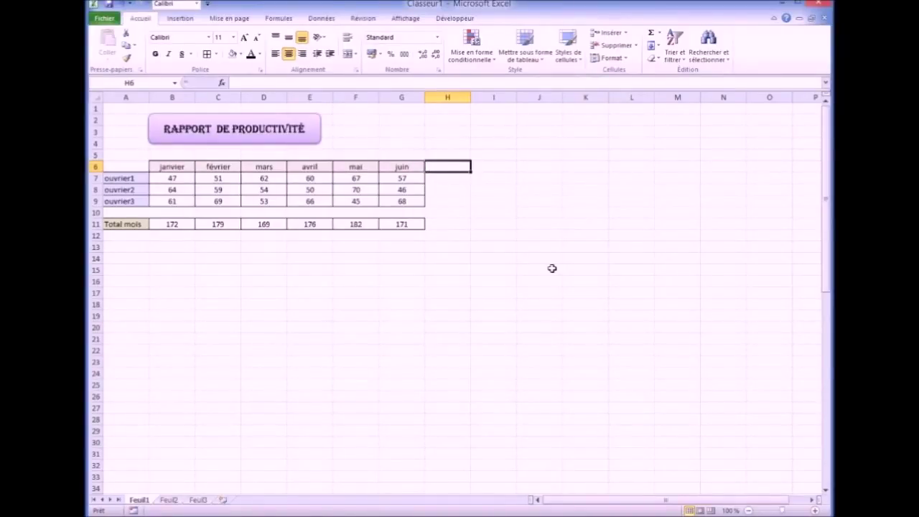
text(Total ouvrier)
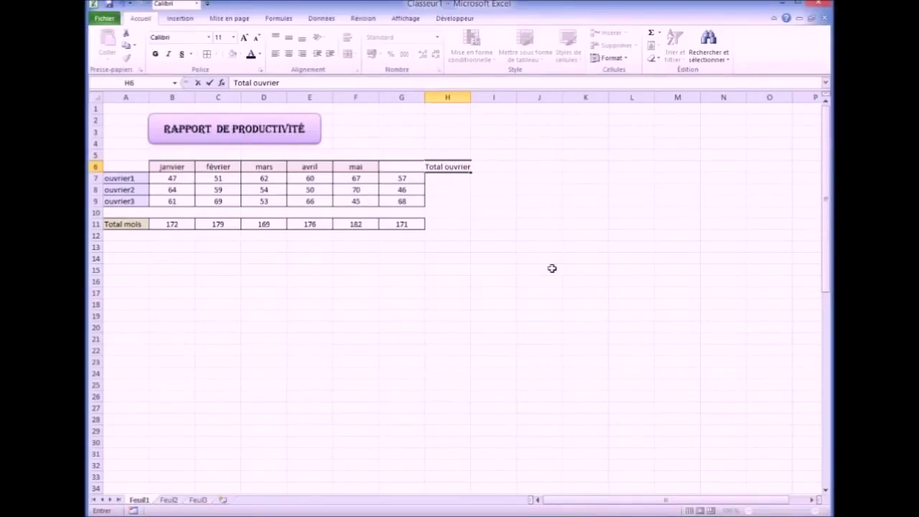
click(484, 314)
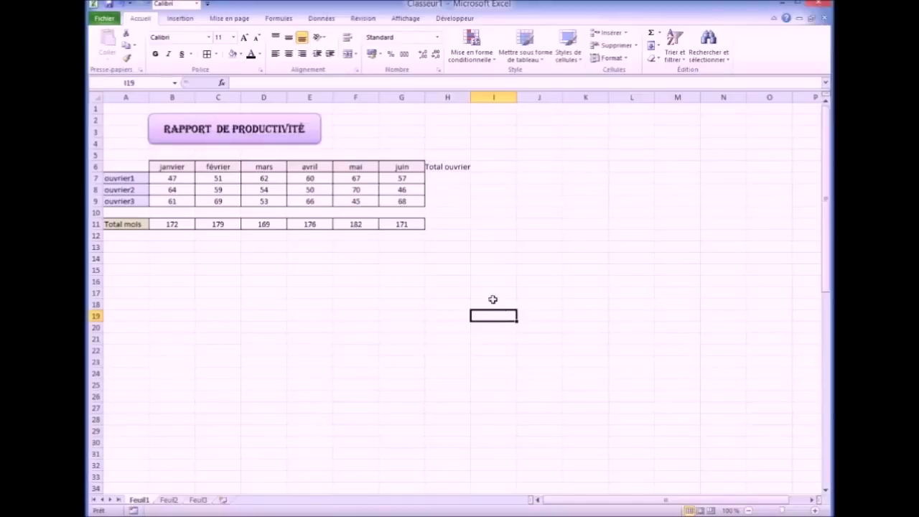
Apply all borders to the "Total ouvrier" column cells H6:H9
drag(439, 179, 440, 199)
click(437, 180)
click(205, 56)
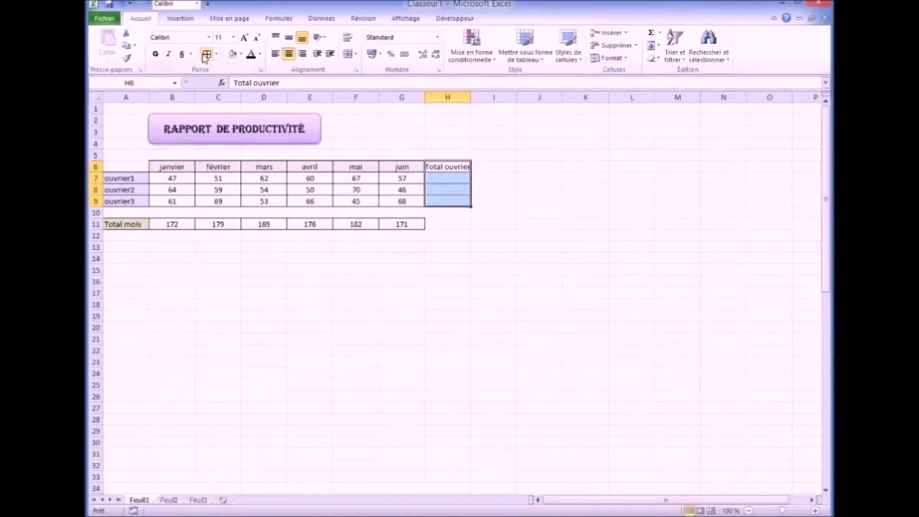
click(437, 313)
Fill the "Total ouvrier" heading cell H6 with a light red theme colour
click(443, 168)
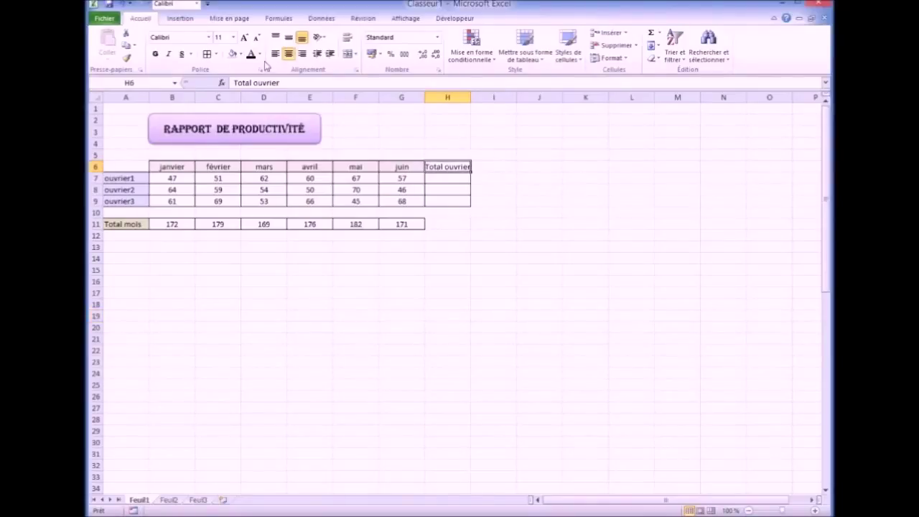
click(241, 54)
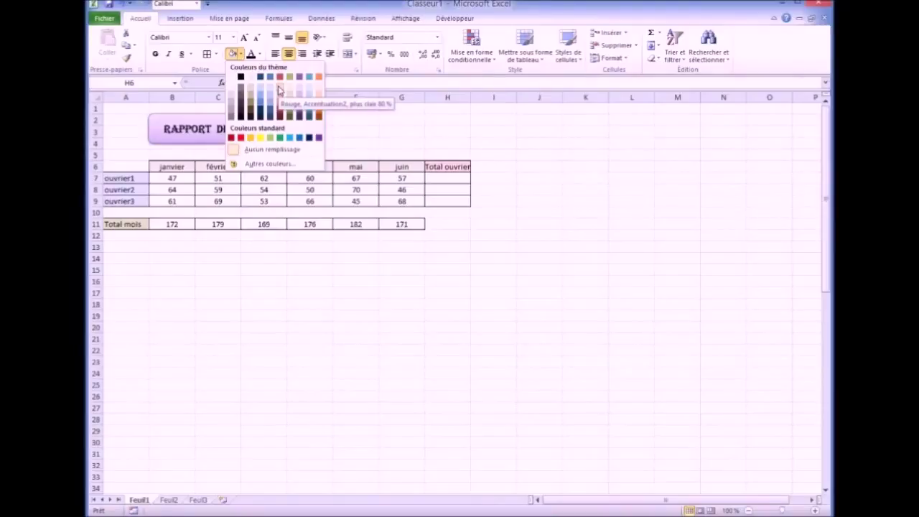
click(280, 96)
click(394, 336)
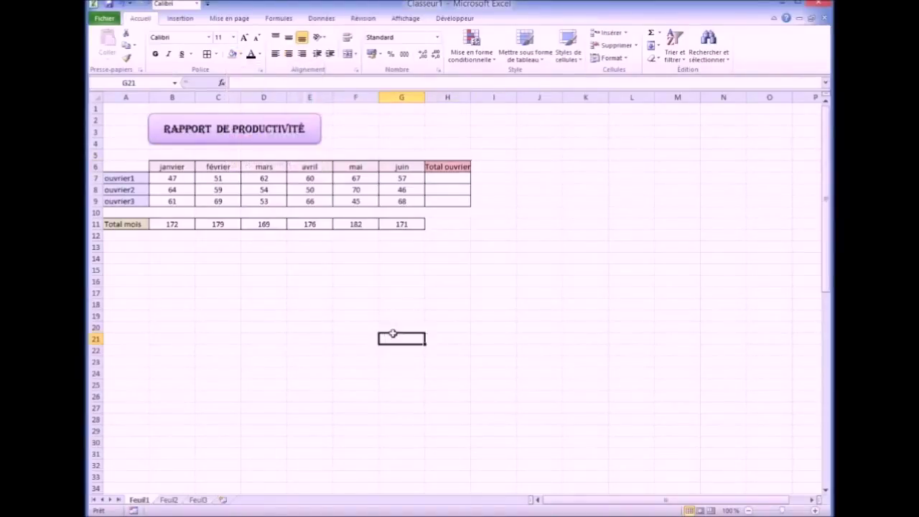
Insert an AutoSum of B7:G7 in H7 for ouvrier1 and clear the cell again
click(439, 179)
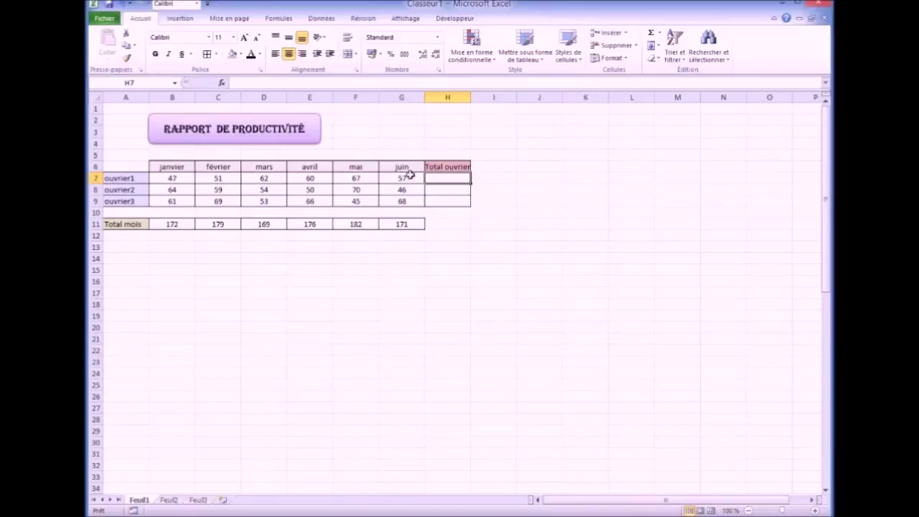
click(651, 33)
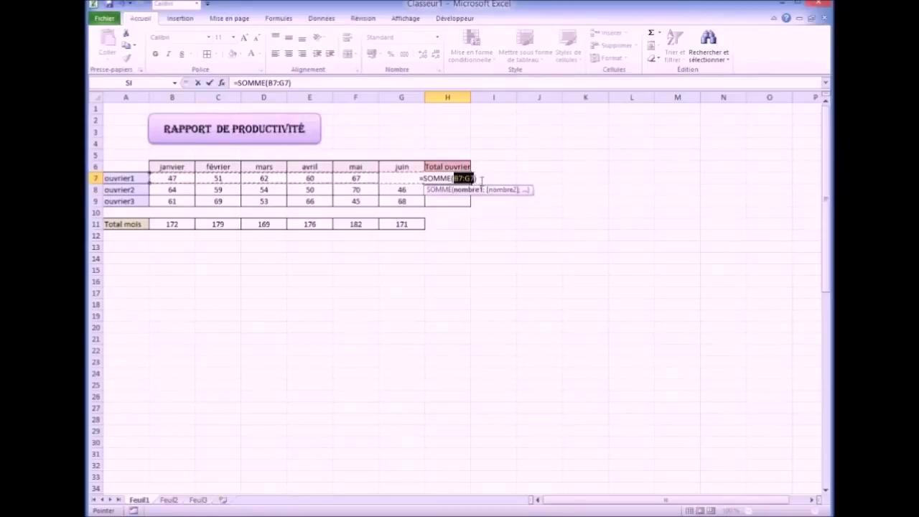
click(478, 178)
key(Return)
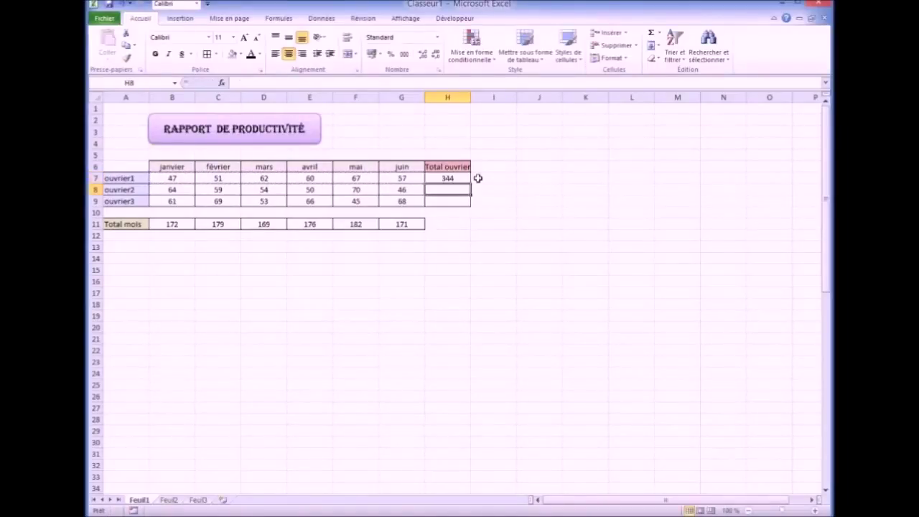
click(447, 178)
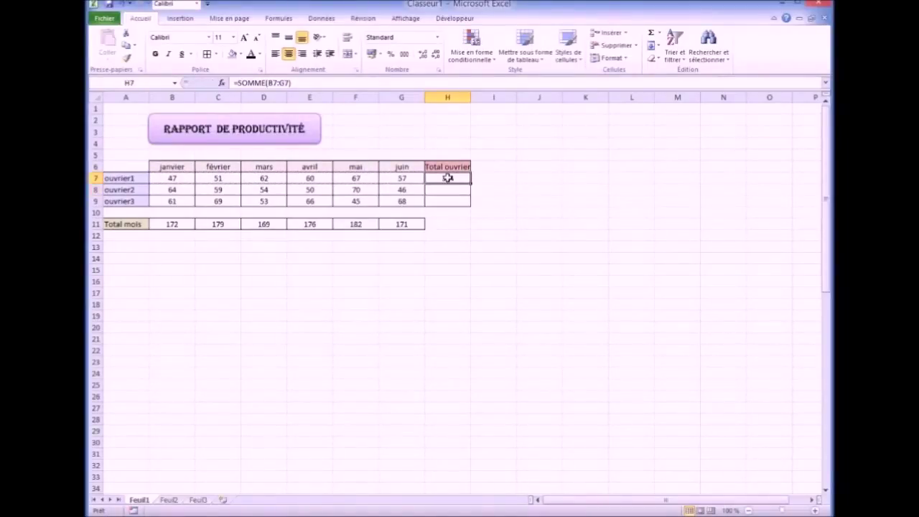
key(Delete)
Enter a manual =somme( formula in H7 over the range B7:G7 to total ouvrier1's months
text(=so)
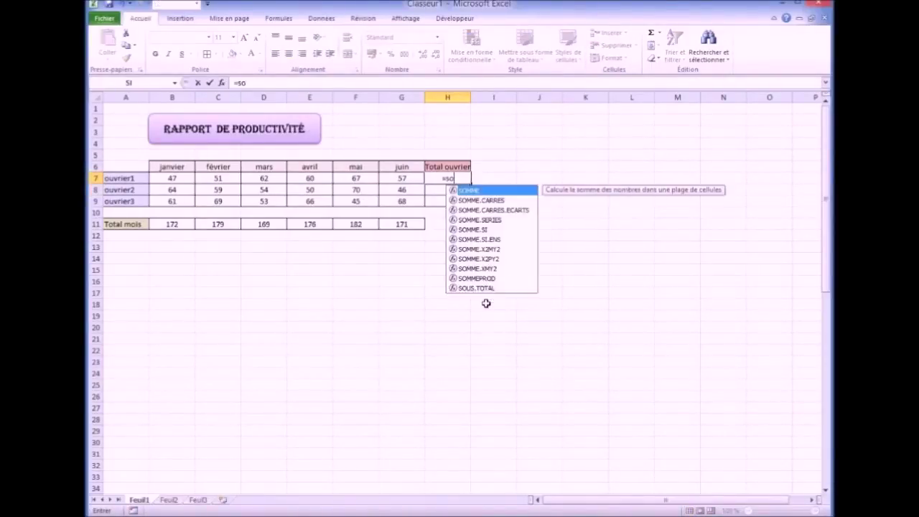
text(mme()
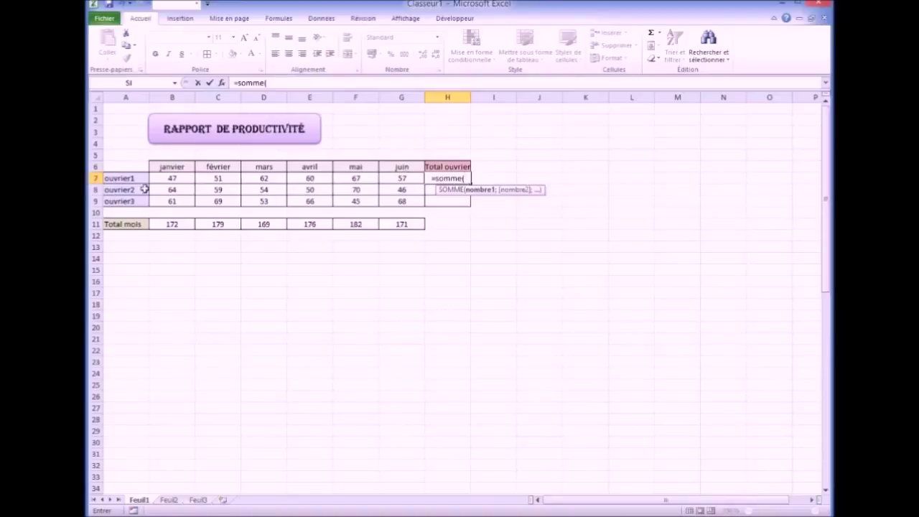
drag(162, 179, 382, 181)
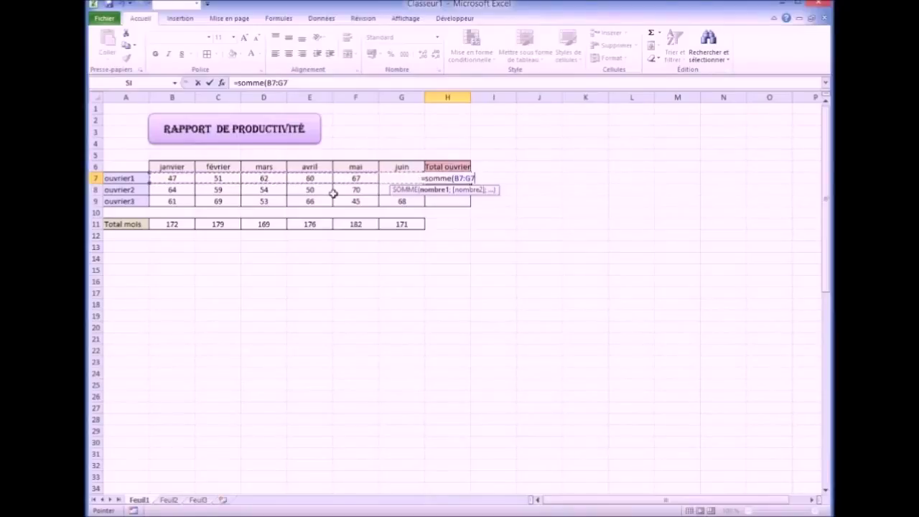
Complete the total formula for ouvrier1 in cell H7 as =somme(B7:G7)
text())
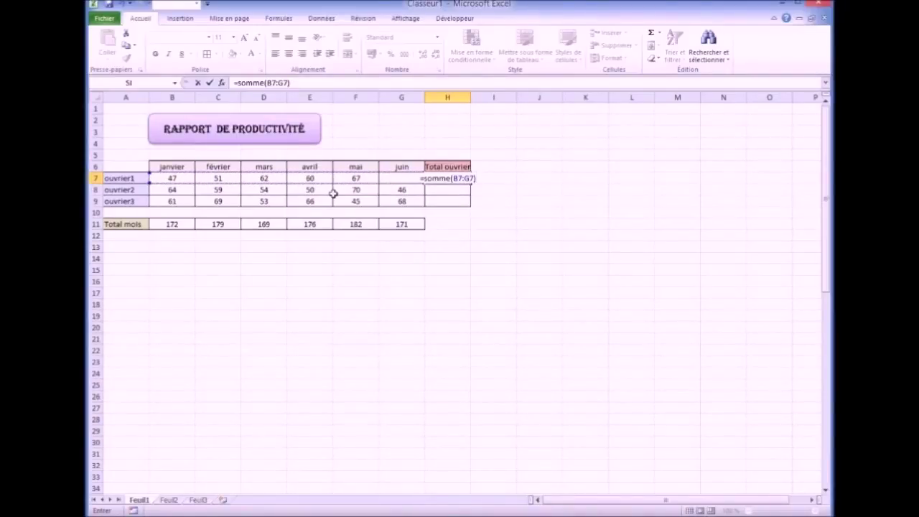
key(Return)
click(479, 257)
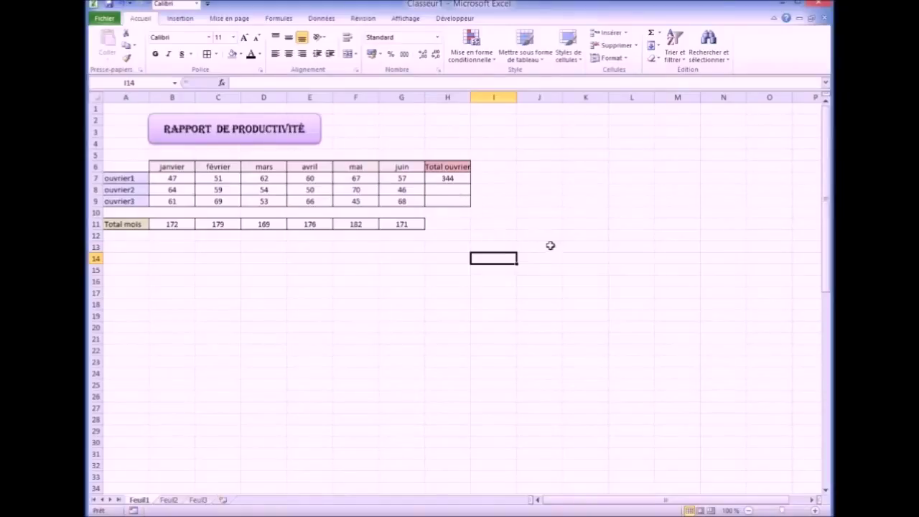
Copy the total formula from H7 down to H9 for the other two workers
click(447, 178)
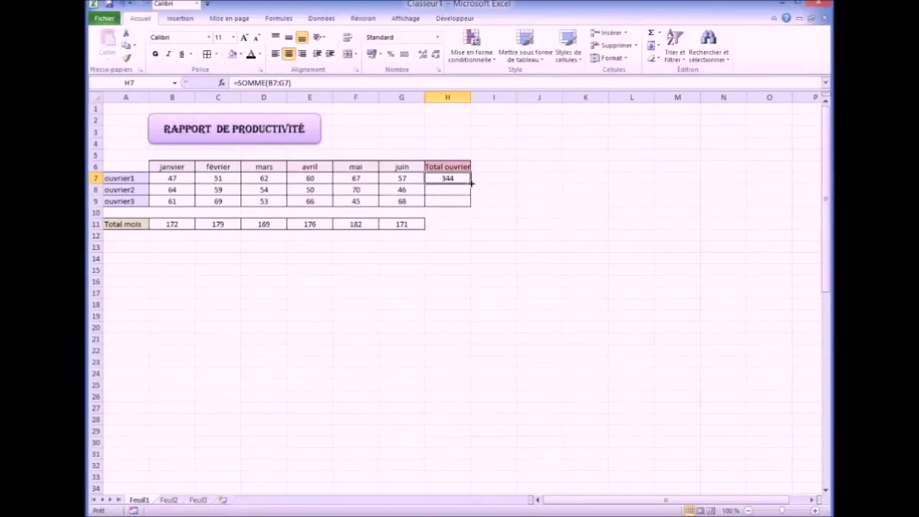
drag(472, 184, 472, 184)
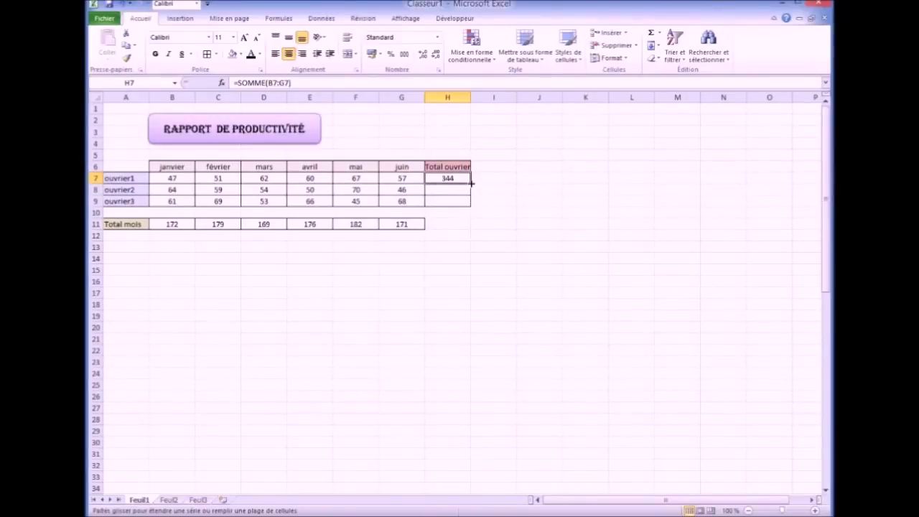
drag(472, 184, 472, 206)
click(461, 246)
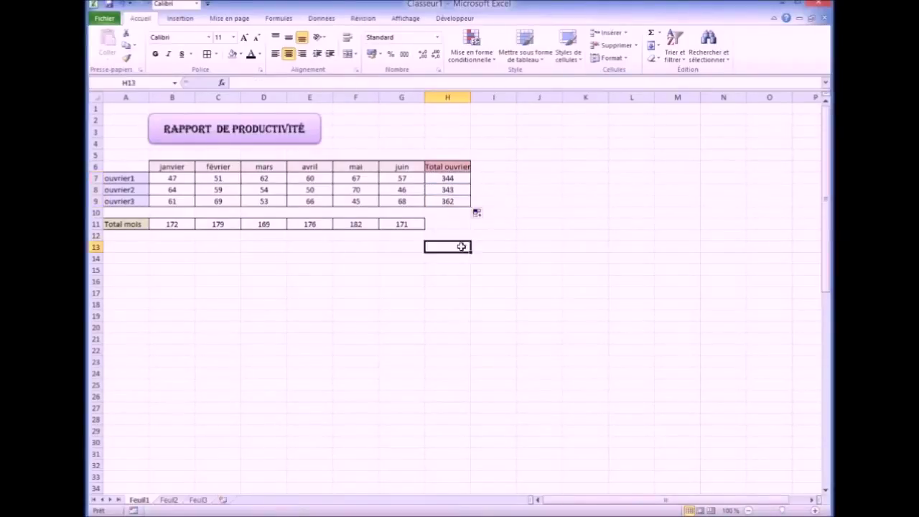
click(465, 291)
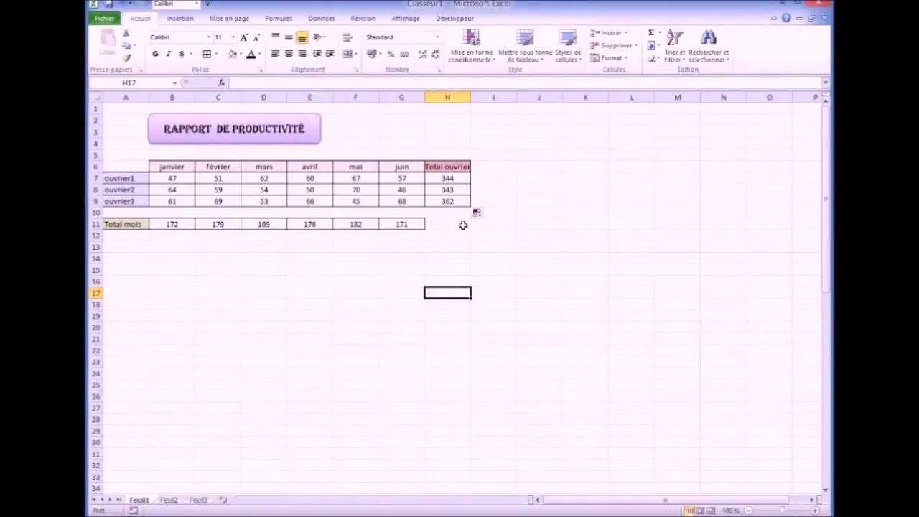
click(443, 246)
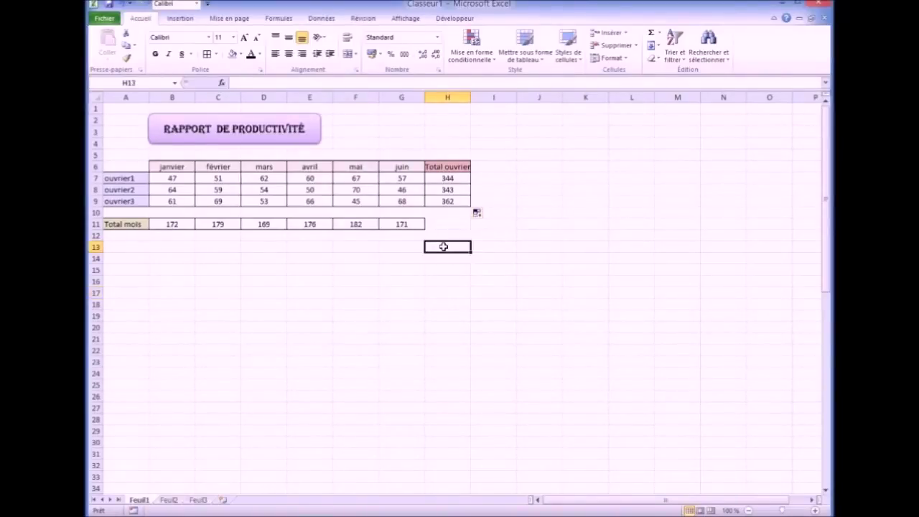
double_click(452, 247)
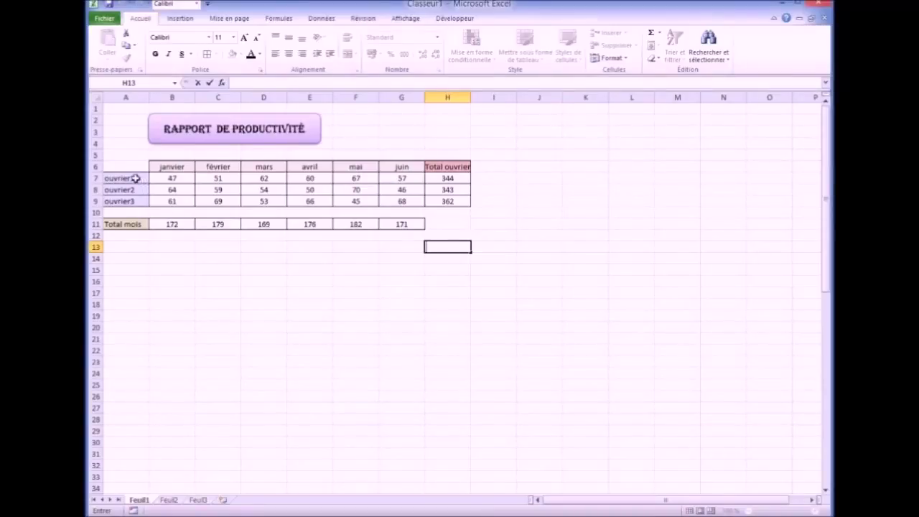
click(446, 178)
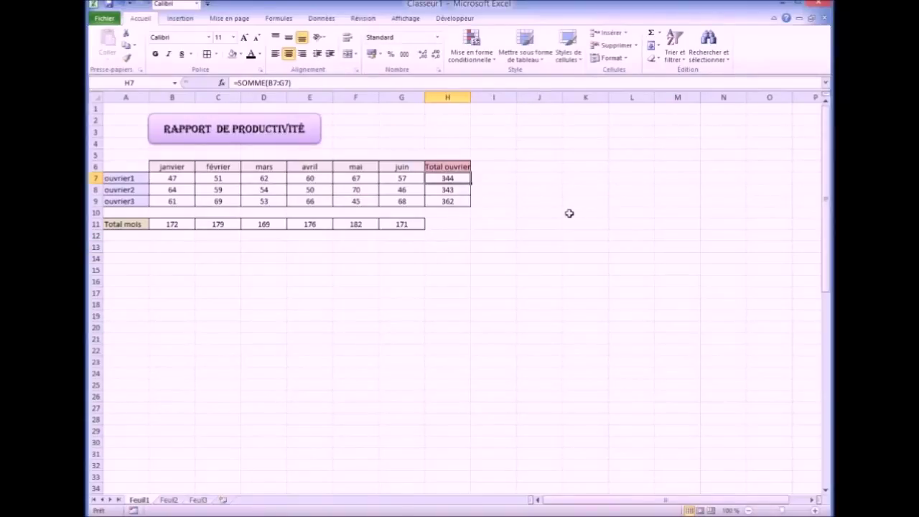
click(494, 246)
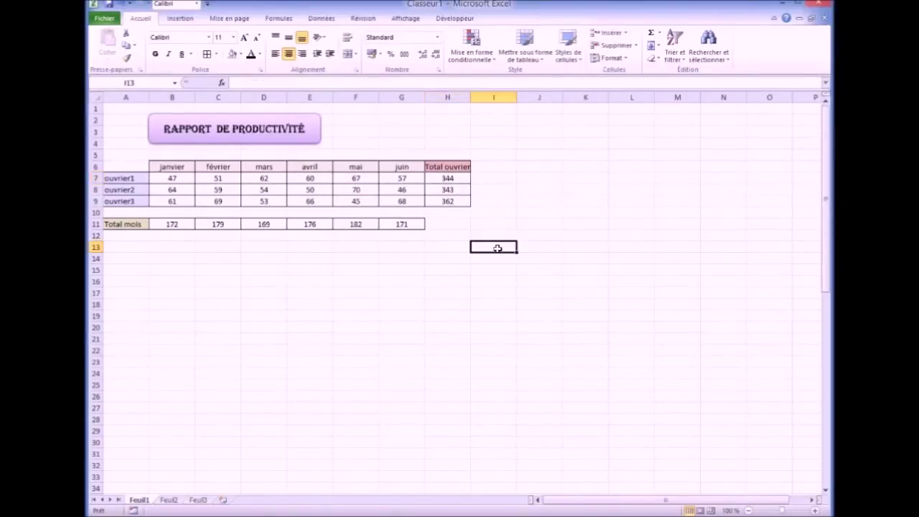
Enter the column header "max ouvrier" in cell I6, beside the Total ouvrier header
click(485, 165)
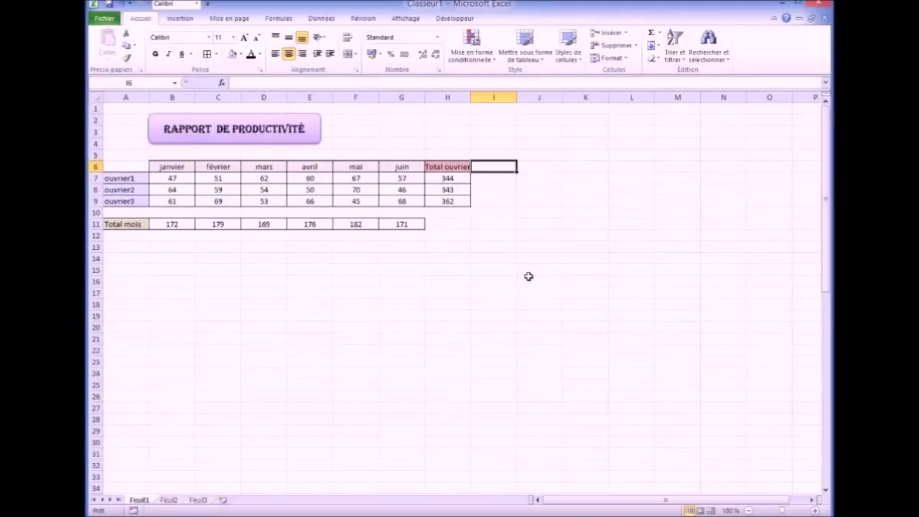
text(max ouvr)
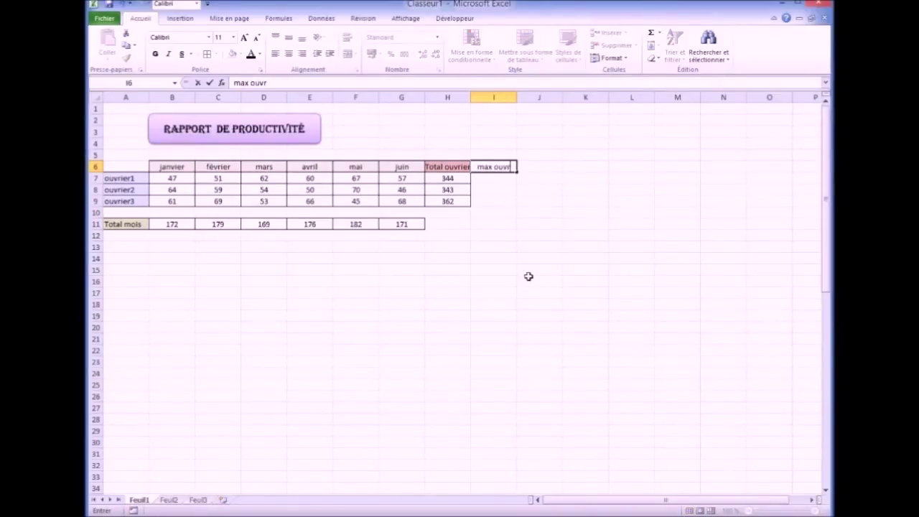
text(ier)
click(490, 280)
Apply borders to all cells of the max ouvrier column, range I6:I9
drag(487, 178, 490, 200)
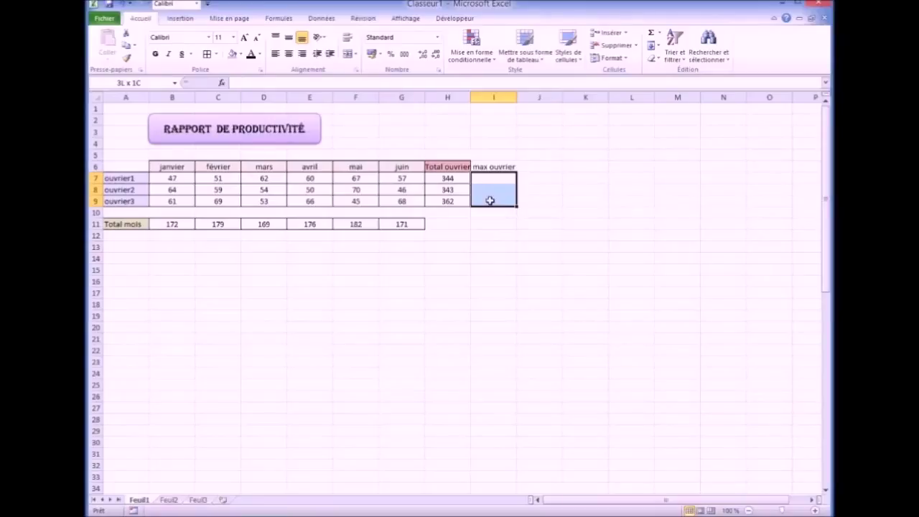
click(498, 221)
drag(492, 166, 494, 204)
click(207, 56)
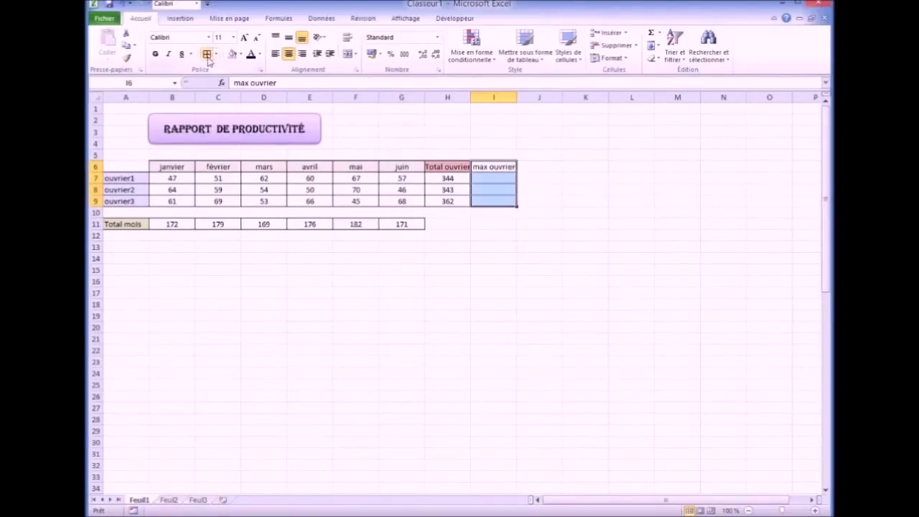
Fill the max ouvrier header cell I6 with a light purple theme colour
click(501, 168)
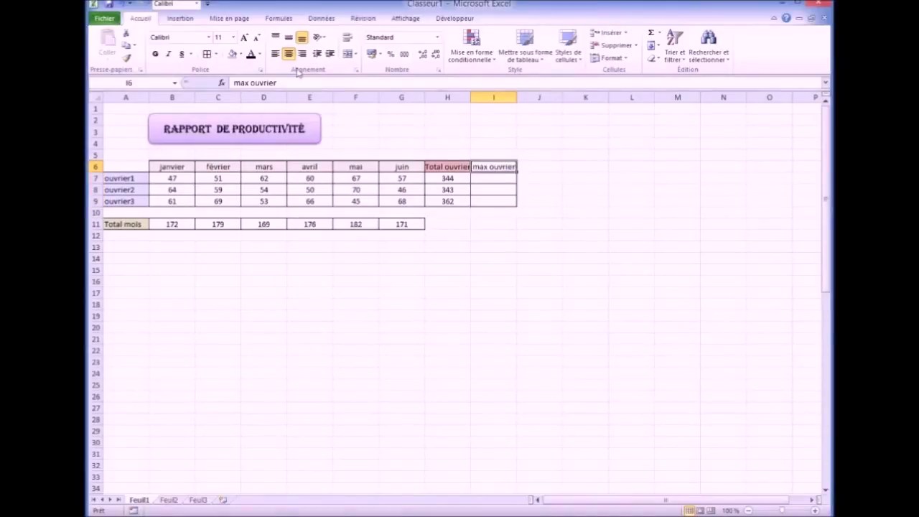
click(240, 54)
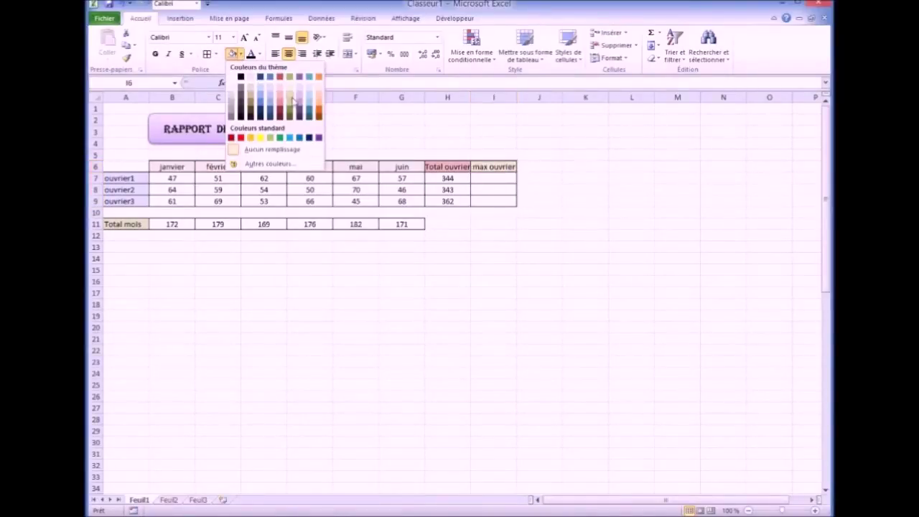
click(300, 97)
click(477, 259)
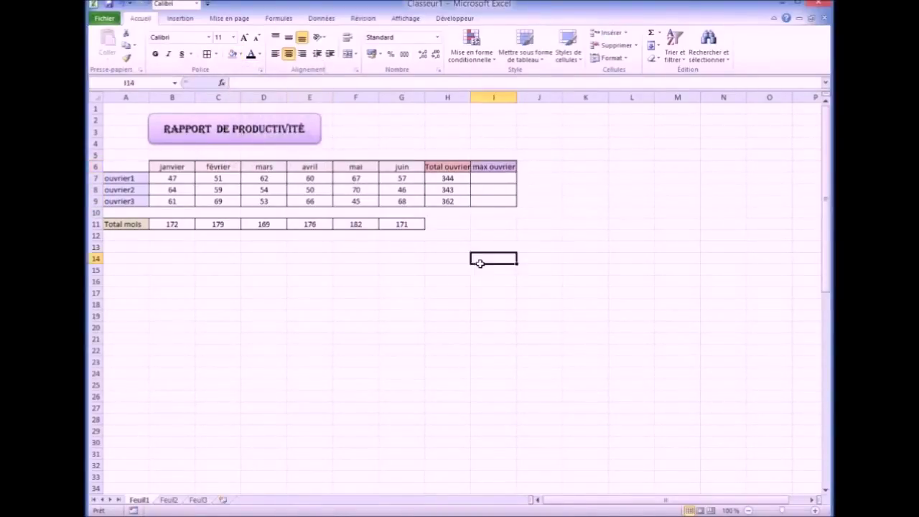
click(485, 179)
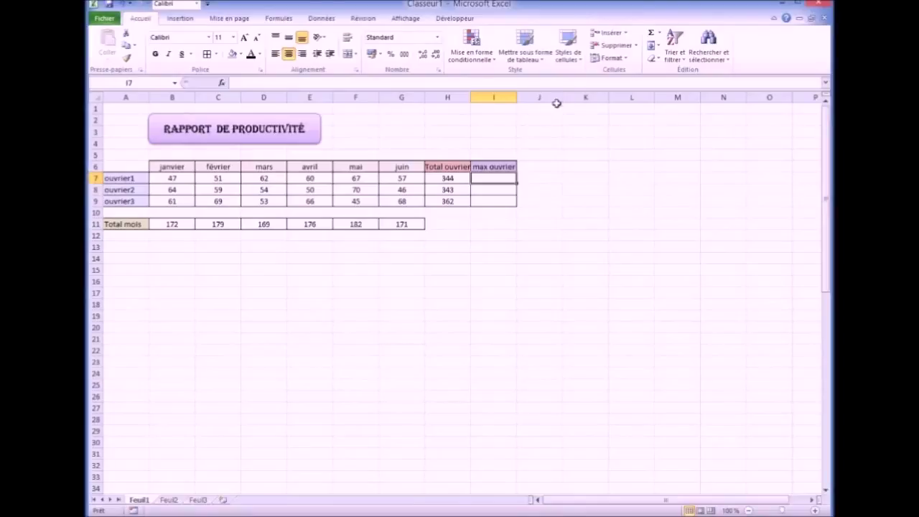
click(660, 35)
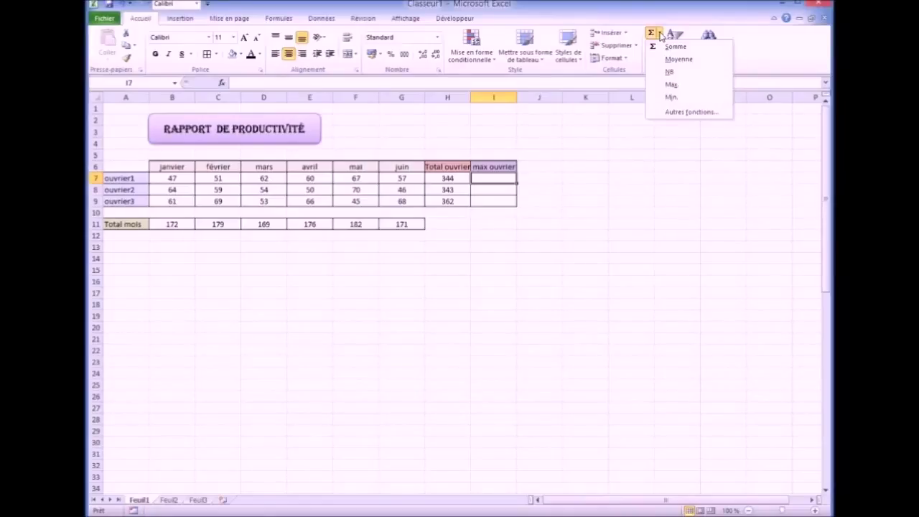
click(673, 85)
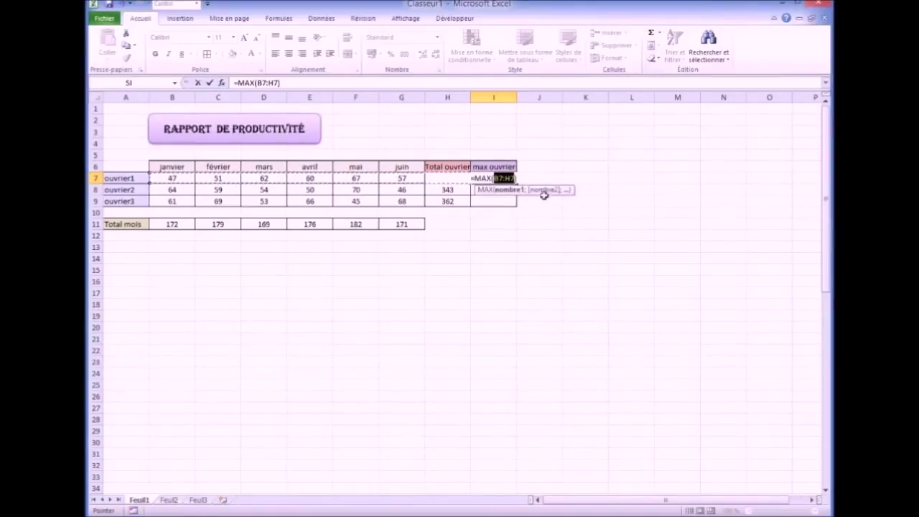
click(531, 177)
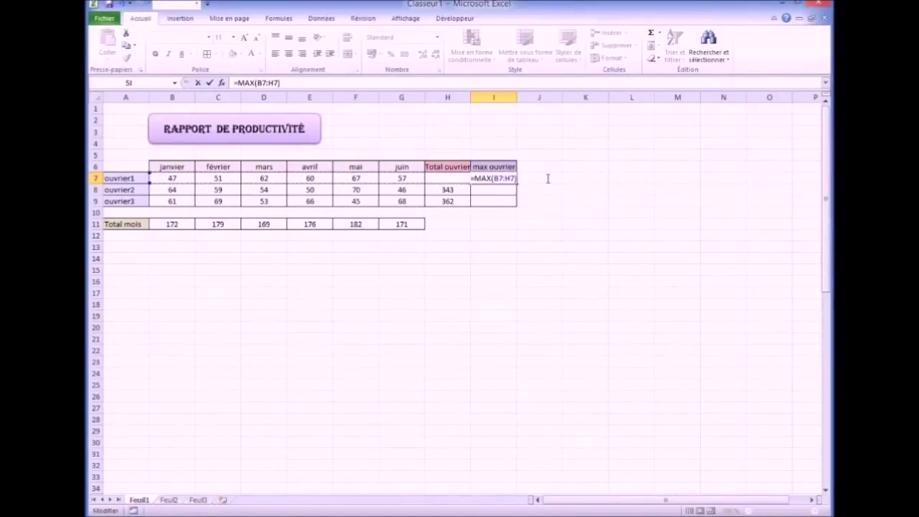
key(BackSpace)
key(BackSpace)
key(BackSpace)
key(BackSpace)
key(BackSpace)
key(BackSpace)
key(BackSpace)
key(BackSpace)
key(BackSpace)
key(BackSpace)
key(BackSpace)
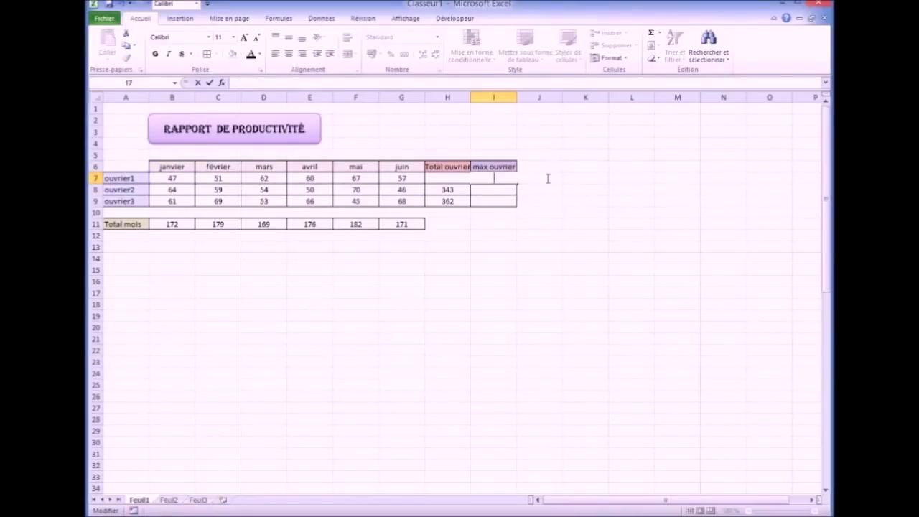
drag(505, 282, 523, 278)
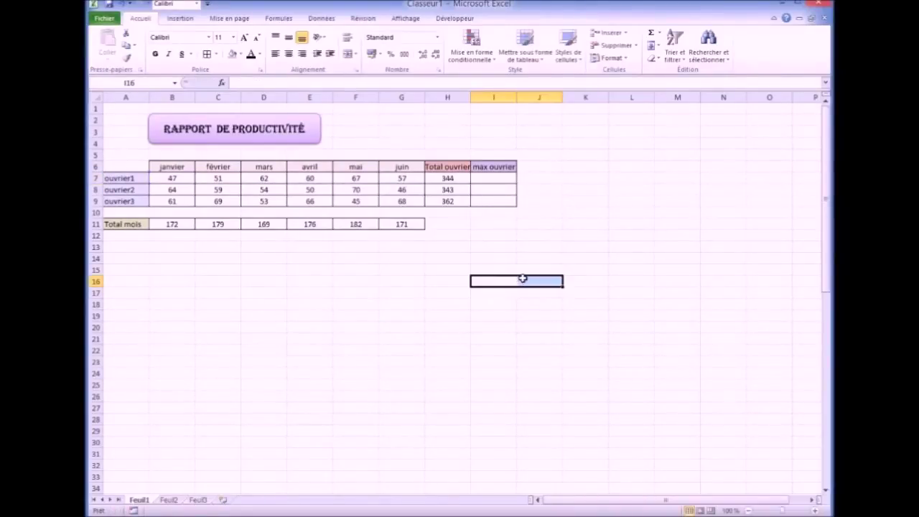
Enter the formula =max(B7:G7) in cell I7 to find ouvrier1's highest monthly value
click(480, 180)
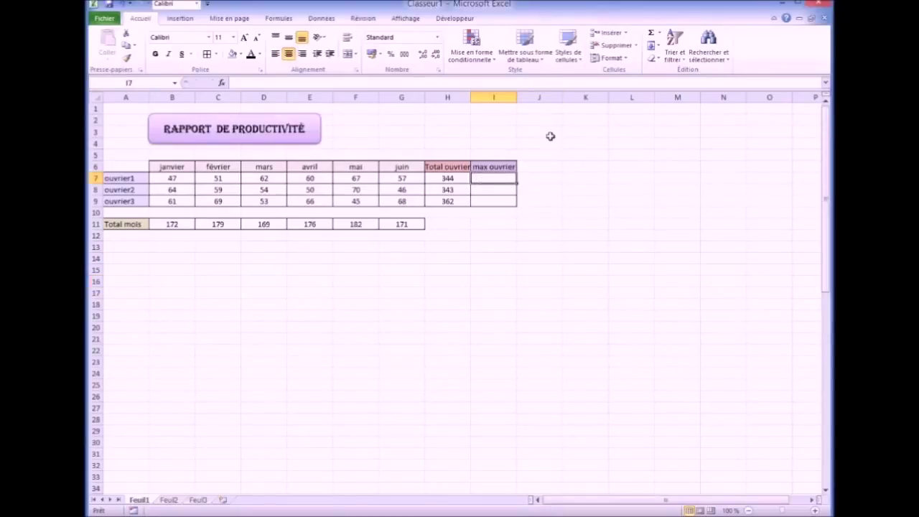
text(=max)
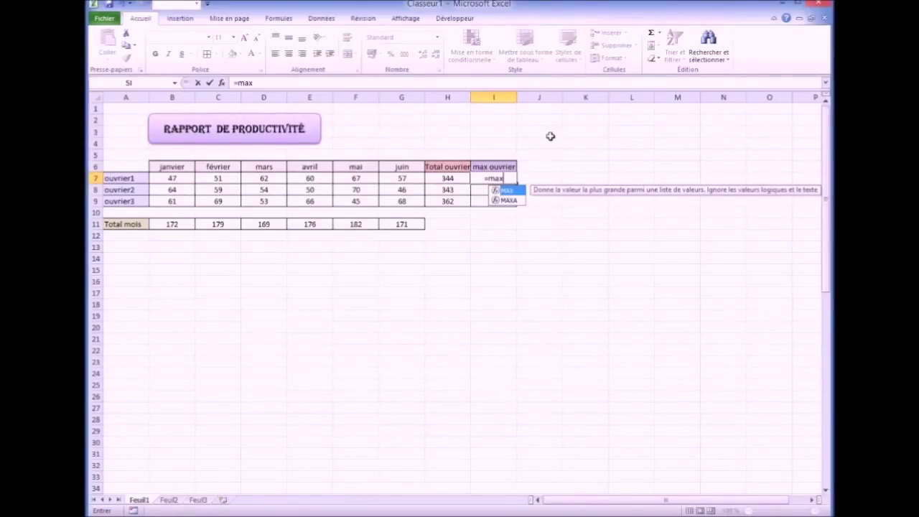
text(()
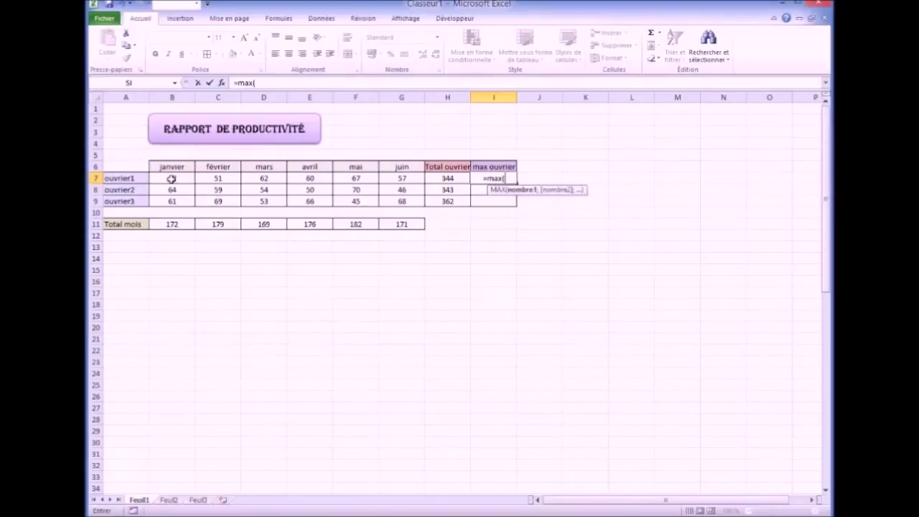
drag(170, 178, 396, 178)
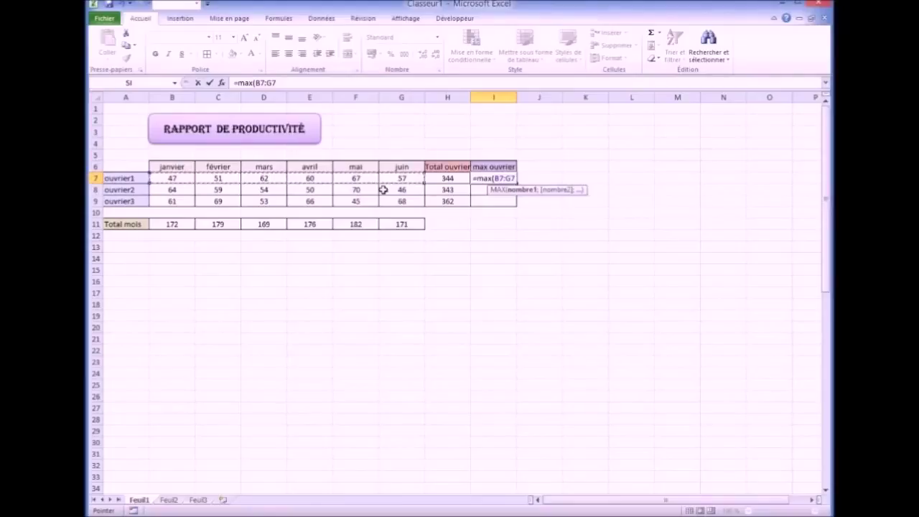
text())
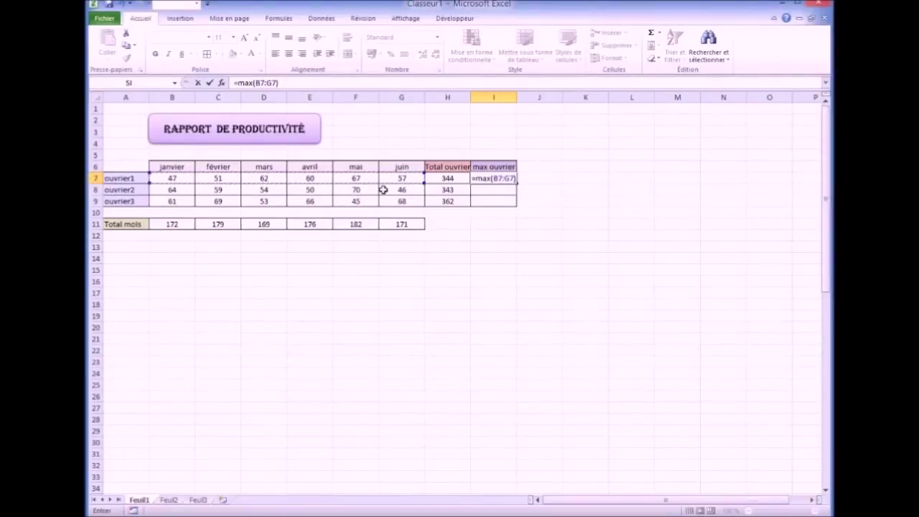
key(Return)
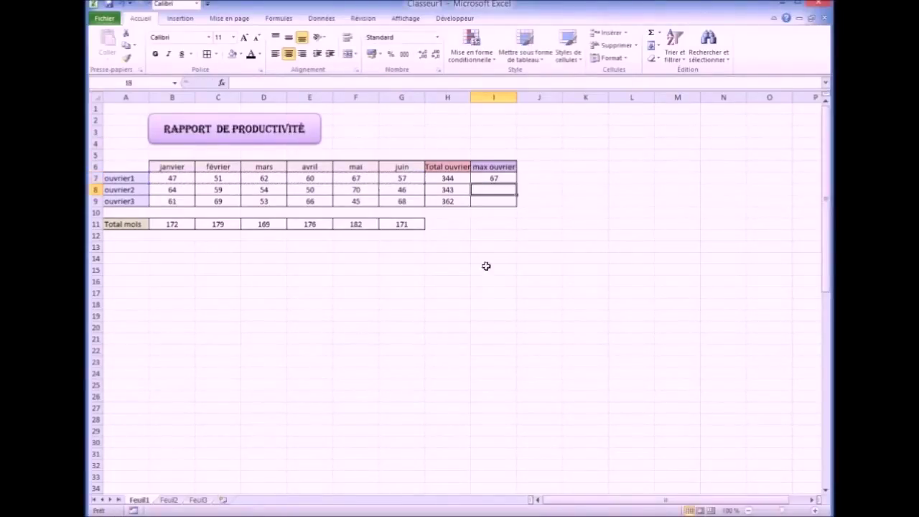
click(492, 290)
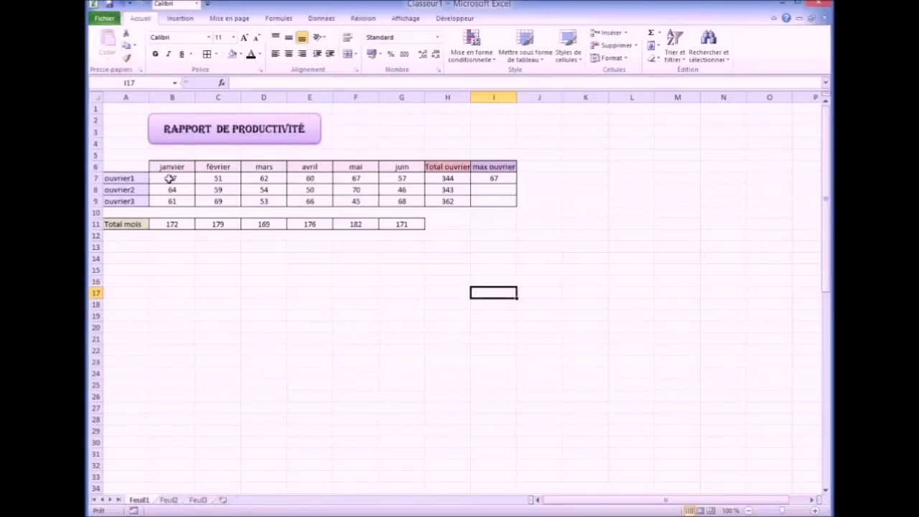
click(359, 178)
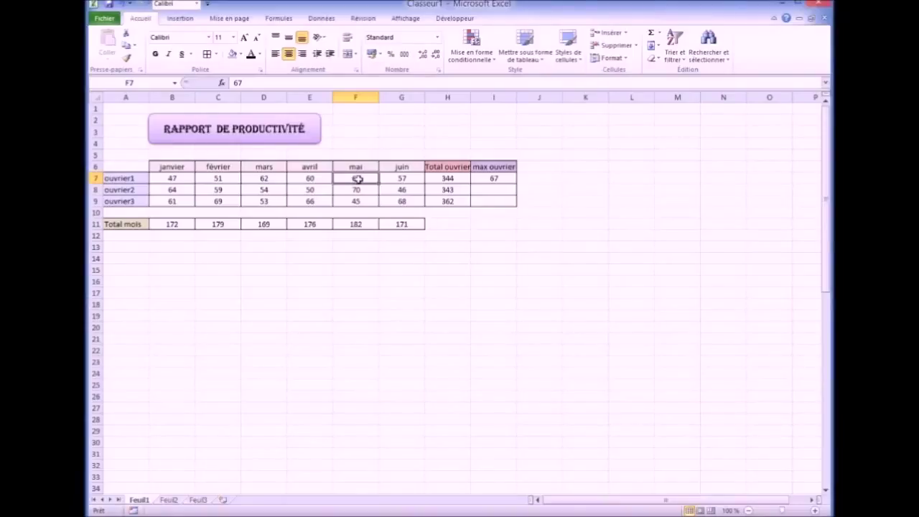
click(493, 179)
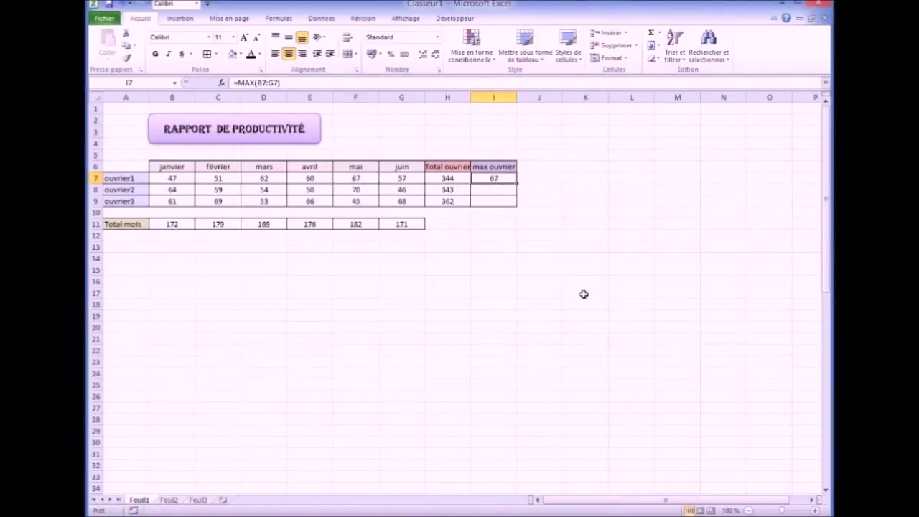
click(492, 191)
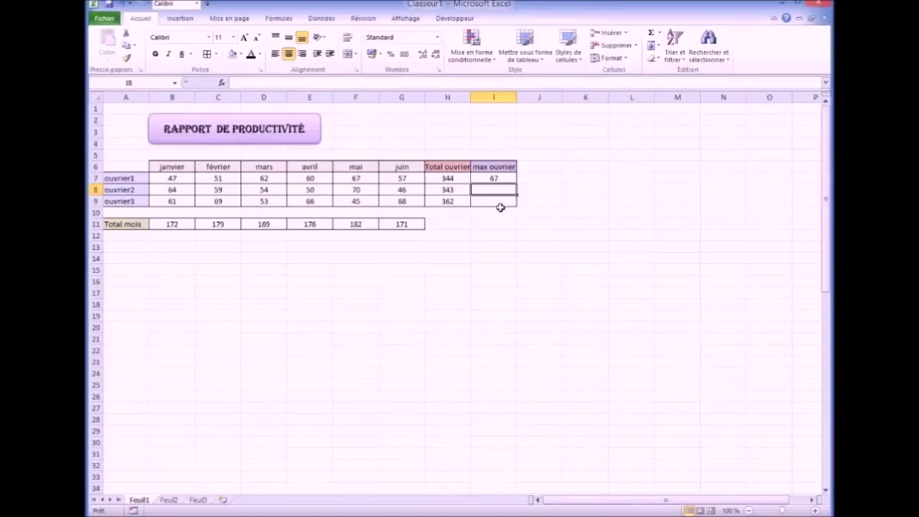
Copy the maximum formula from I7 down to I9 for ouvrier2 and ouvrier3
click(496, 177)
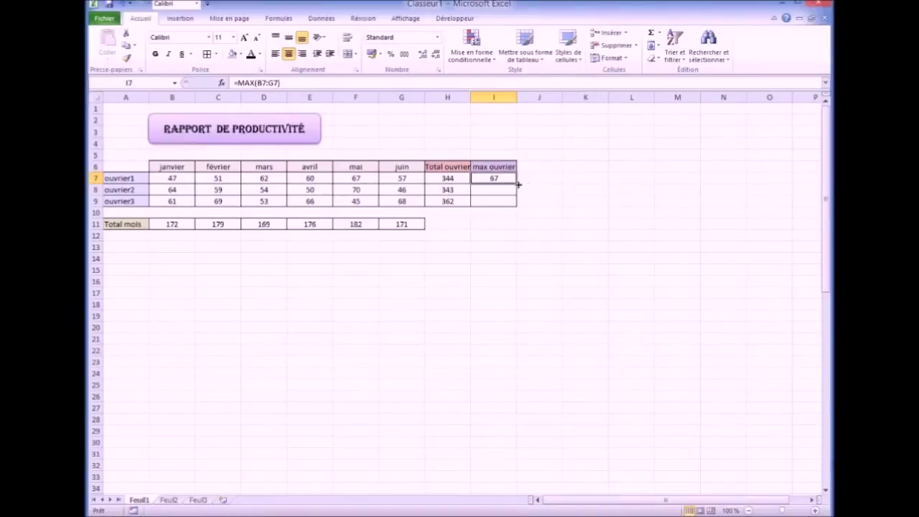
drag(516, 183, 519, 205)
click(505, 246)
click(489, 294)
click(498, 268)
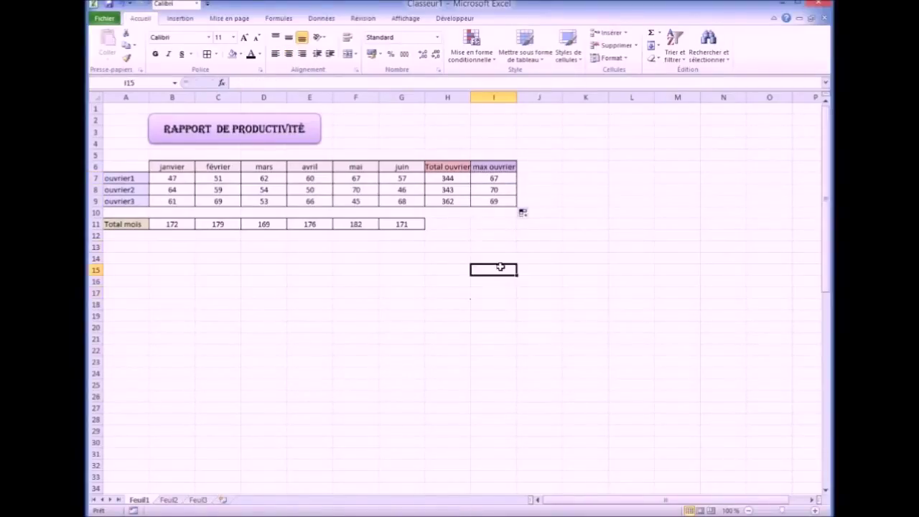
Check the max ouvrier results in I7:I9 against the workers' monthly values in the table
double_click(498, 269)
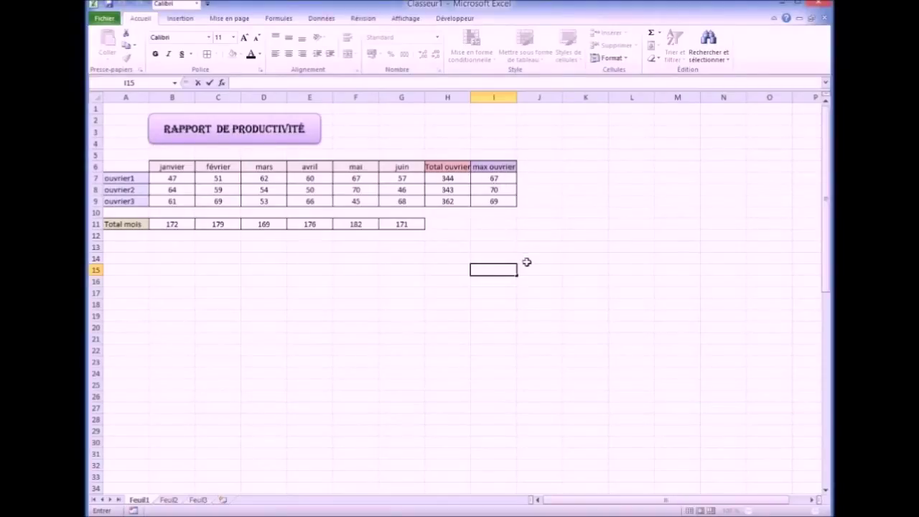
click(502, 189)
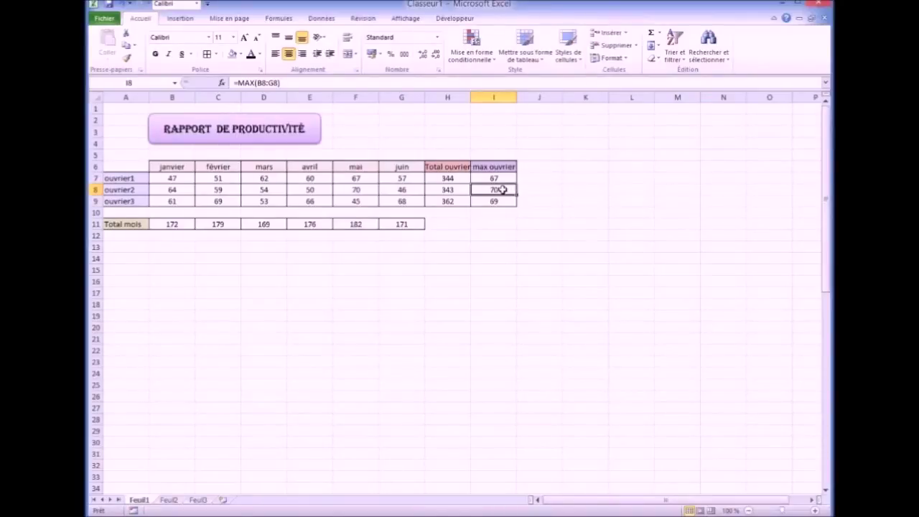
click(356, 190)
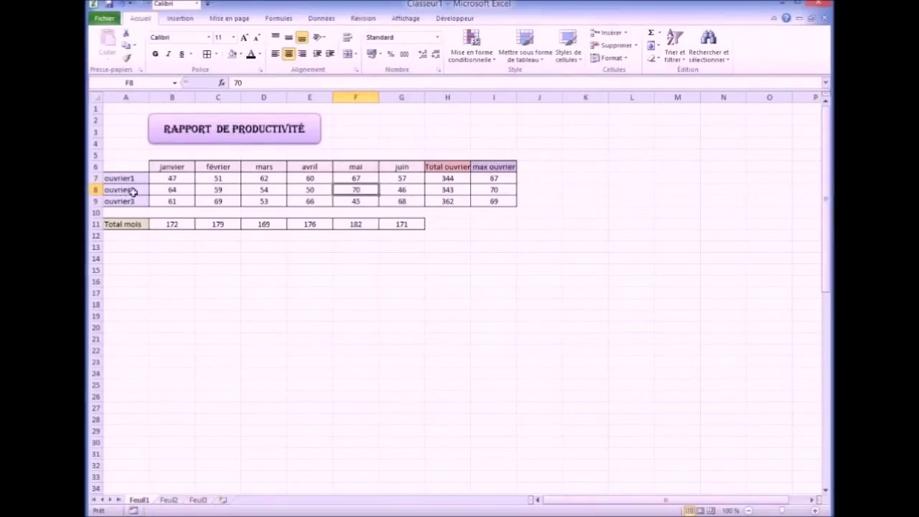
click(493, 200)
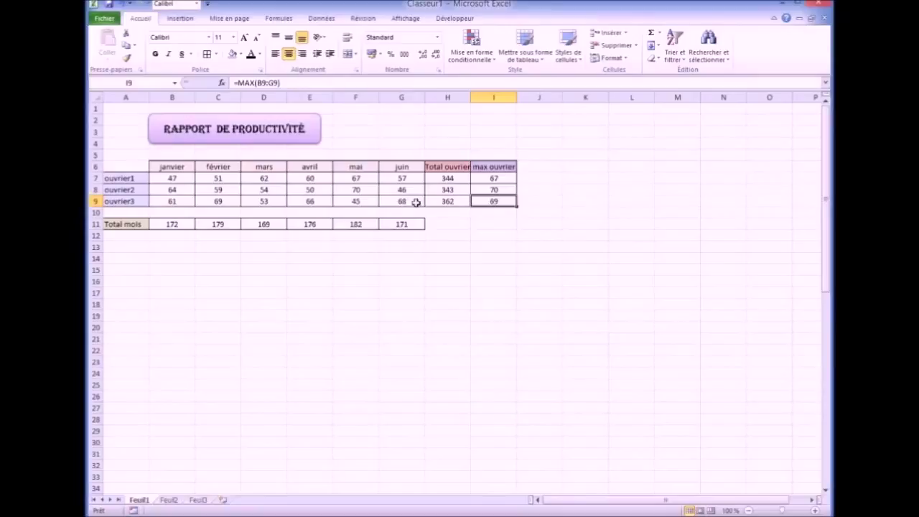
click(223, 206)
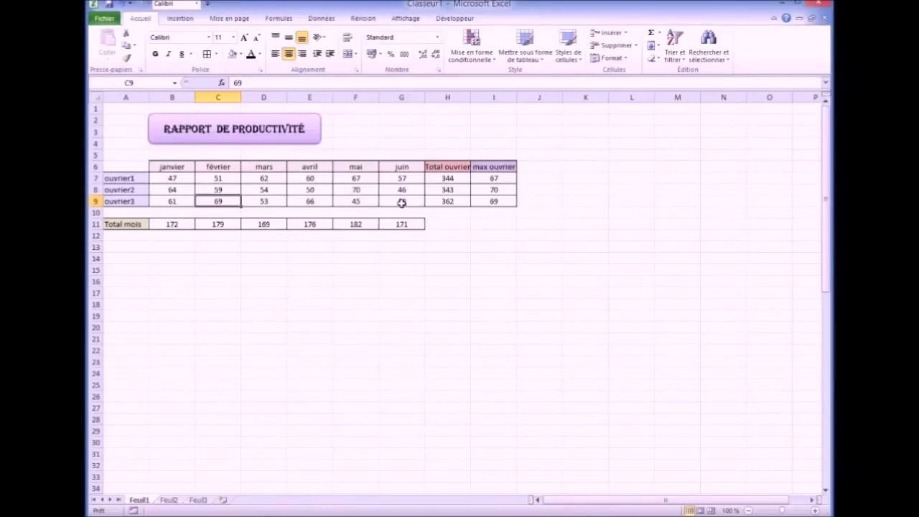
click(499, 260)
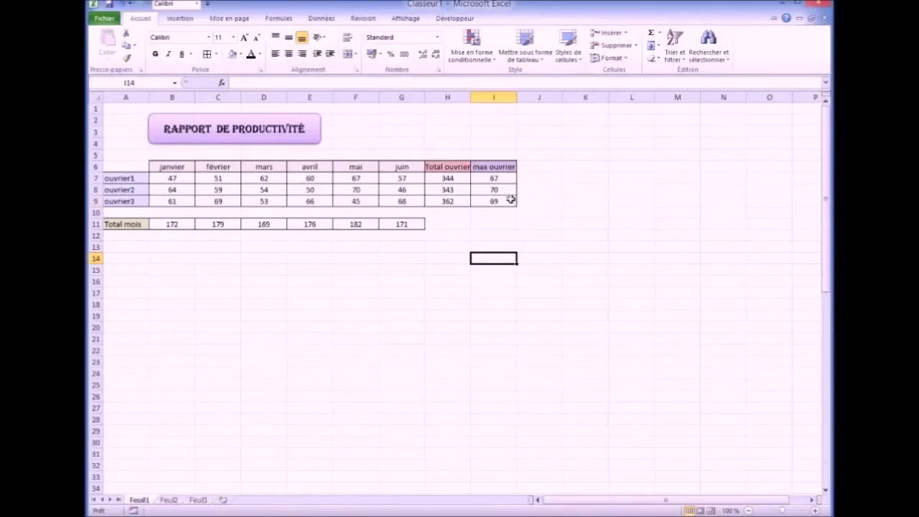
click(497, 178)
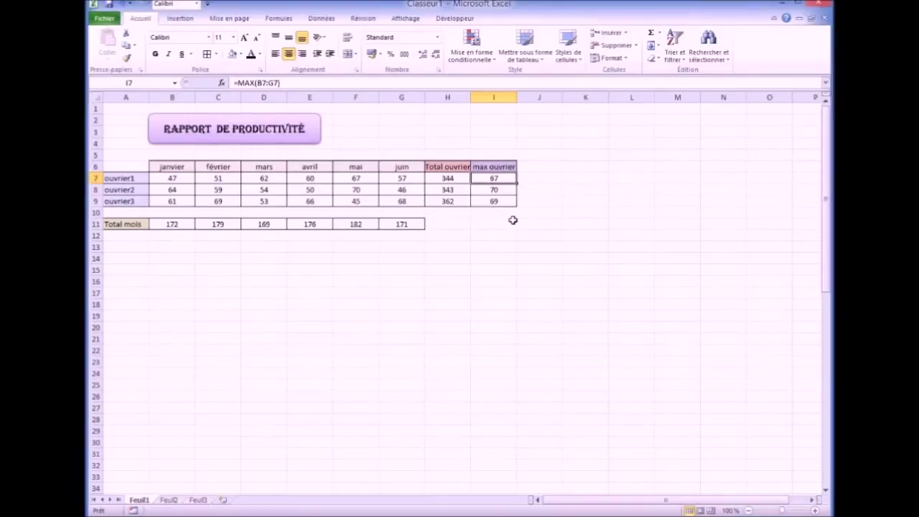
Enter the column header min ouvrier in cell J6, beside the max ouvrier header
click(532, 167)
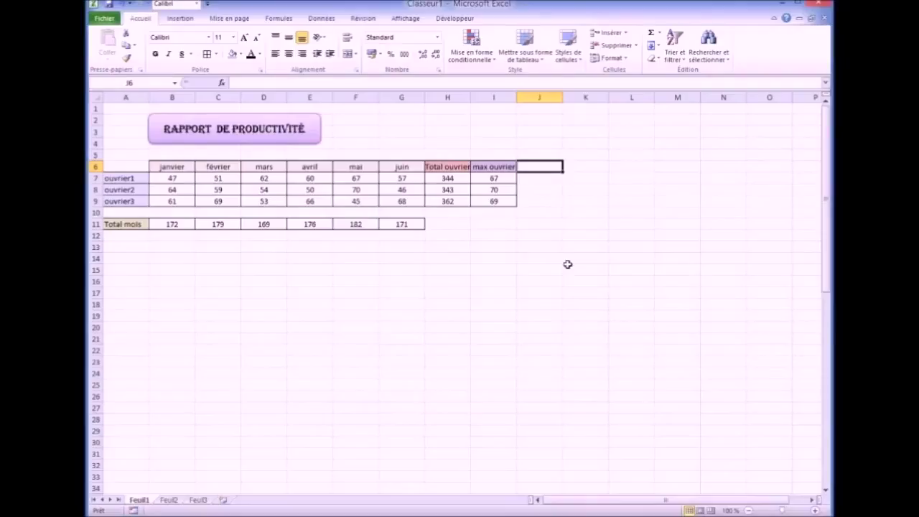
text(min ouvrier)
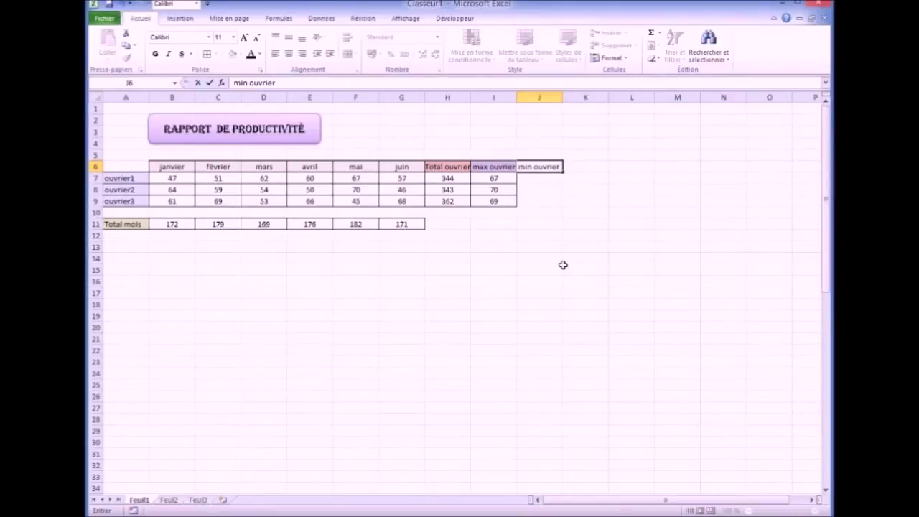
click(561, 247)
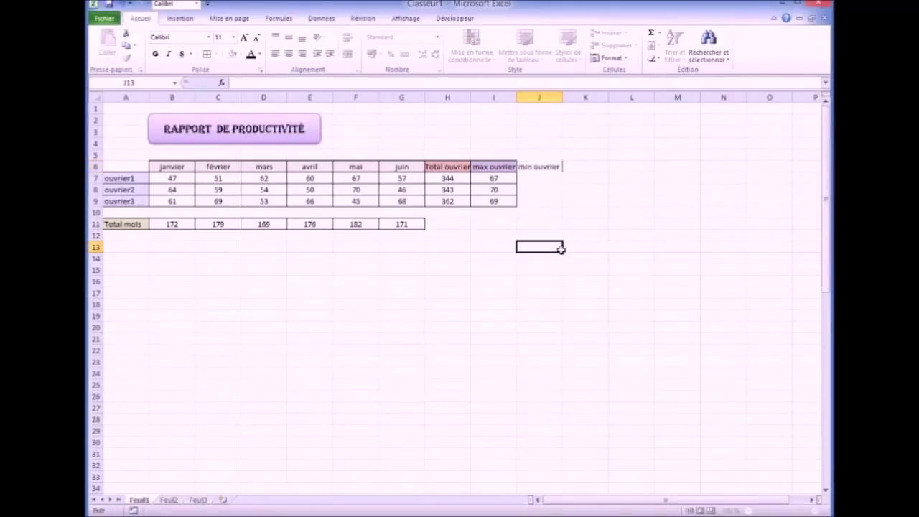
Apply borders to all cells of the min ouvrier column, range J6:J9
click(534, 178)
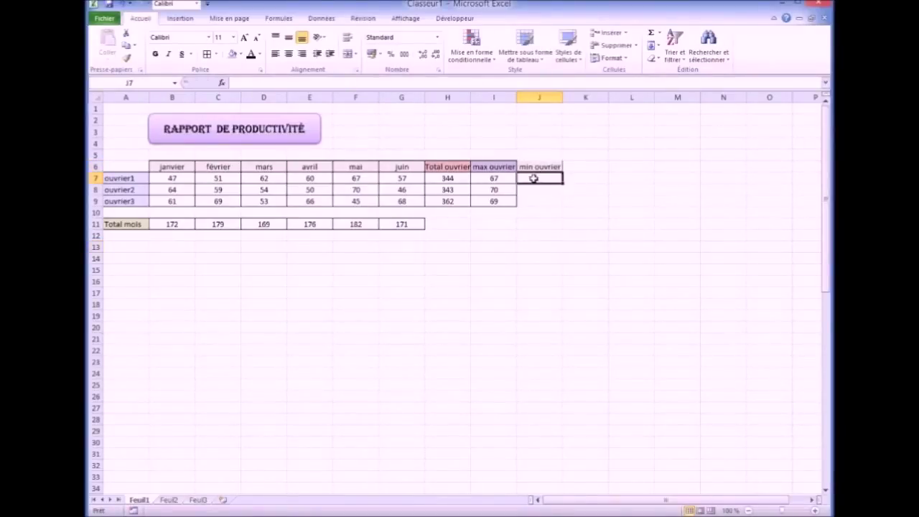
drag(530, 167, 535, 181)
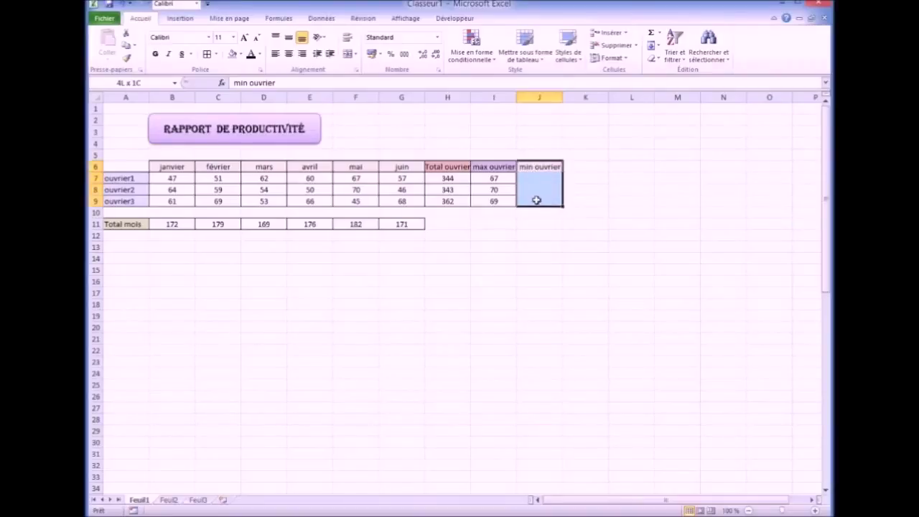
click(207, 54)
click(550, 262)
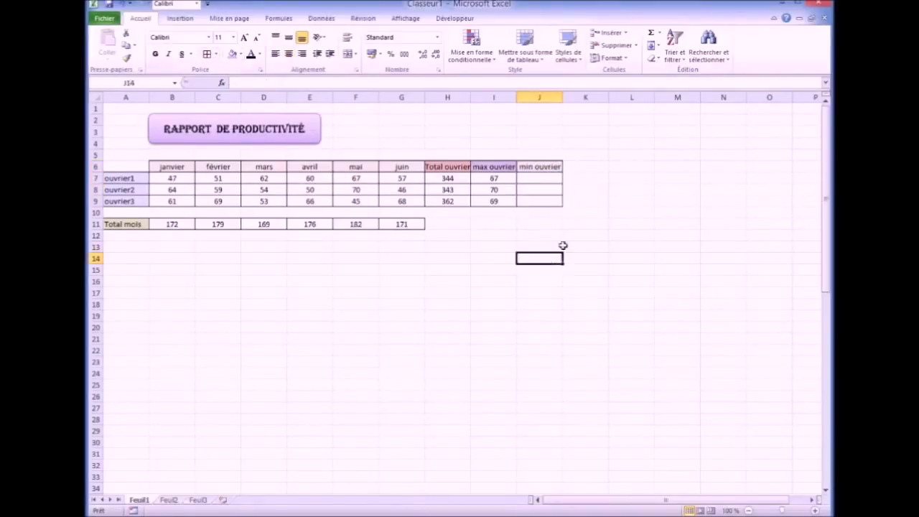
Fill the min ouvrier header cell J6 with an orange theme colour
click(544, 169)
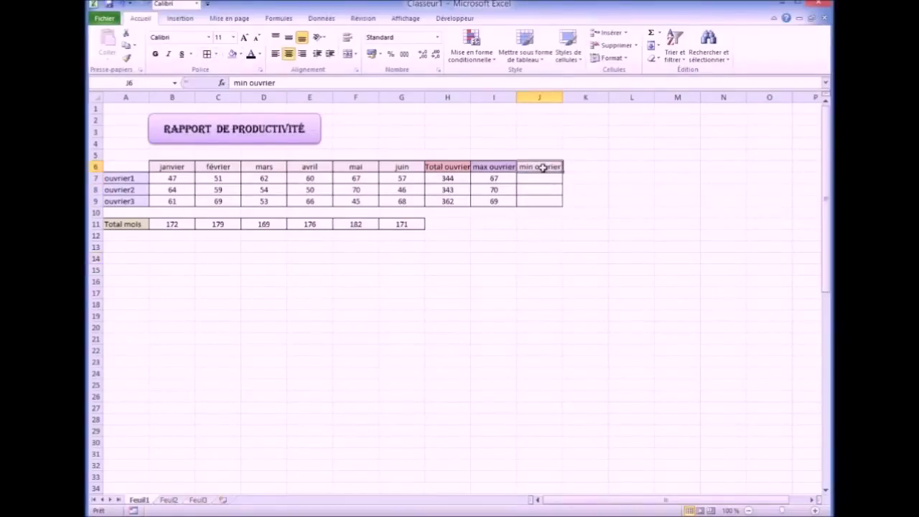
click(241, 55)
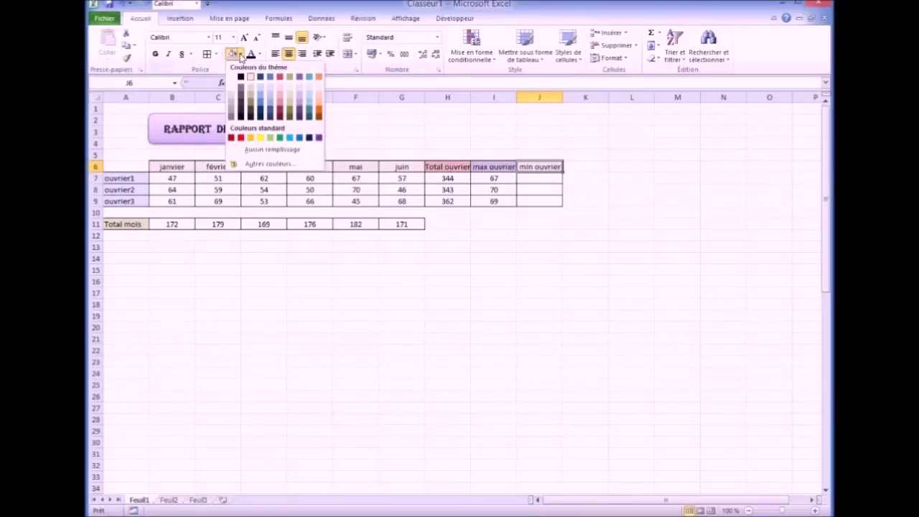
click(318, 105)
click(562, 280)
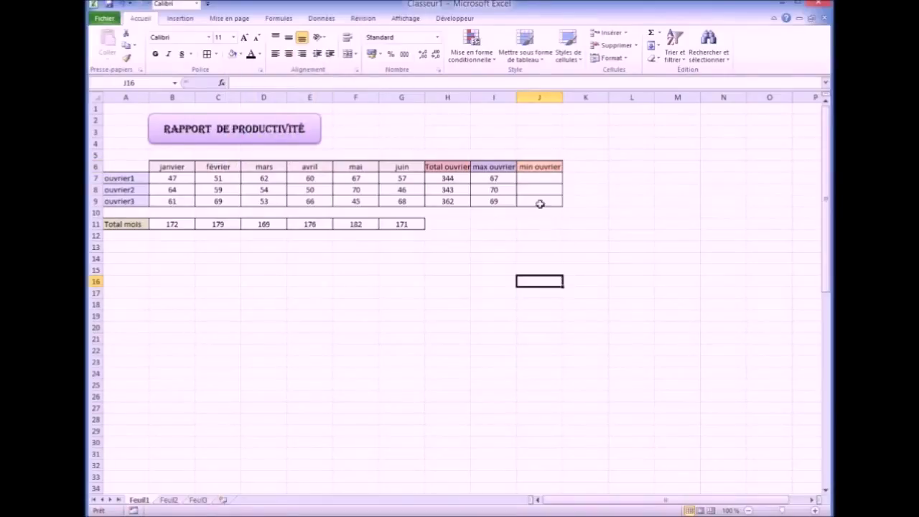
Enter the formula =min(B7:G7) in cell J7 to find ouvrier1's lowest monthly value
click(529, 178)
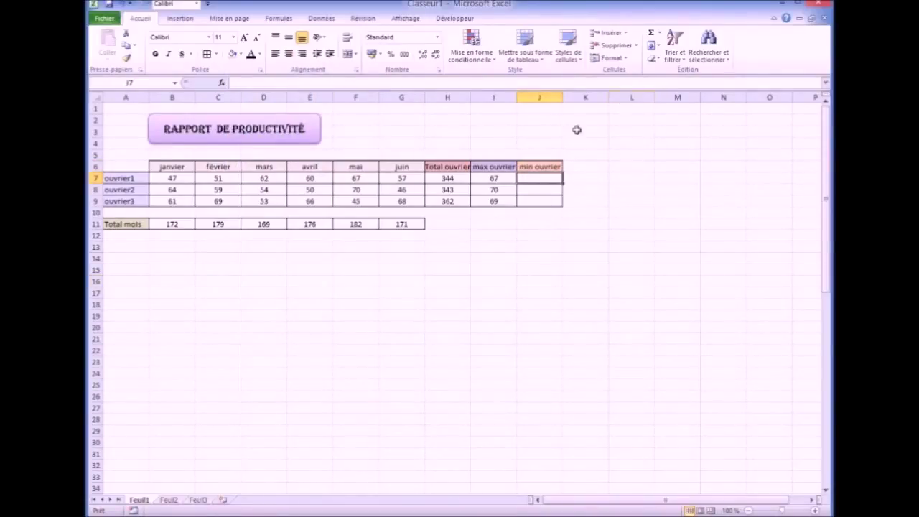
click(660, 34)
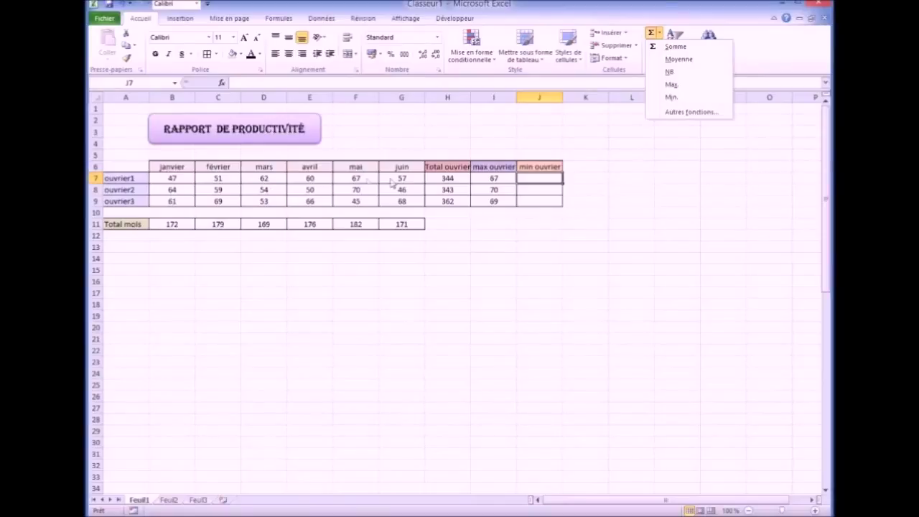
click(528, 177)
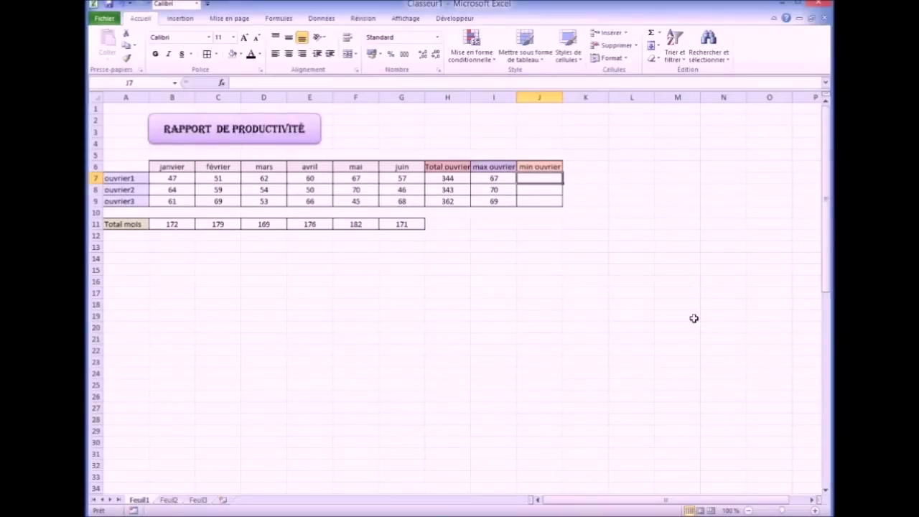
text(=)
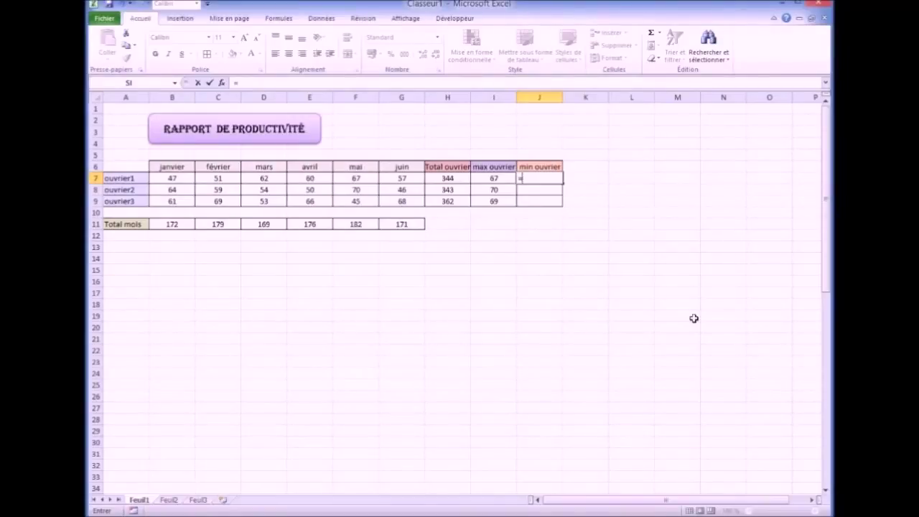
text(min()
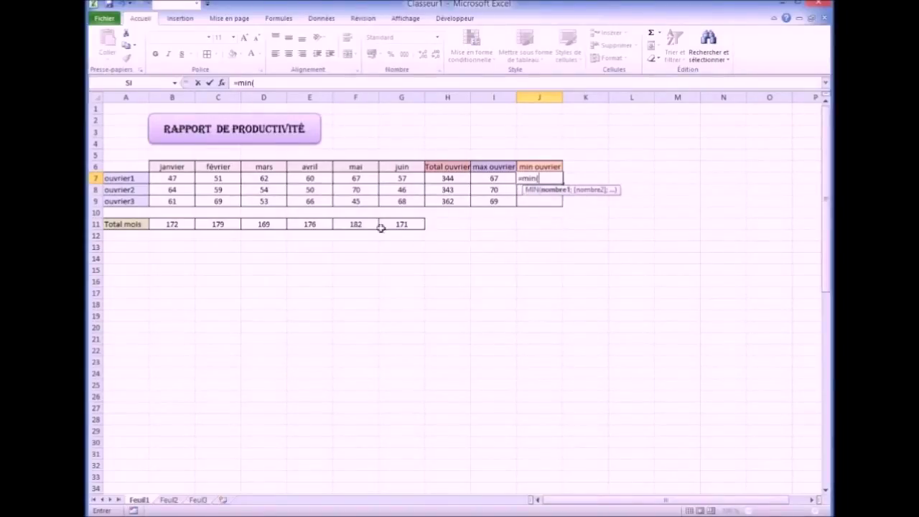
drag(168, 178, 397, 178)
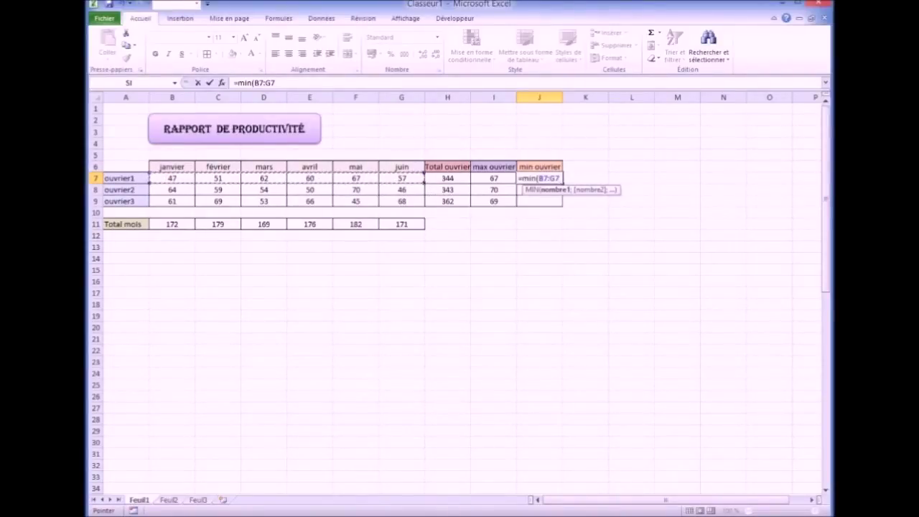
text())
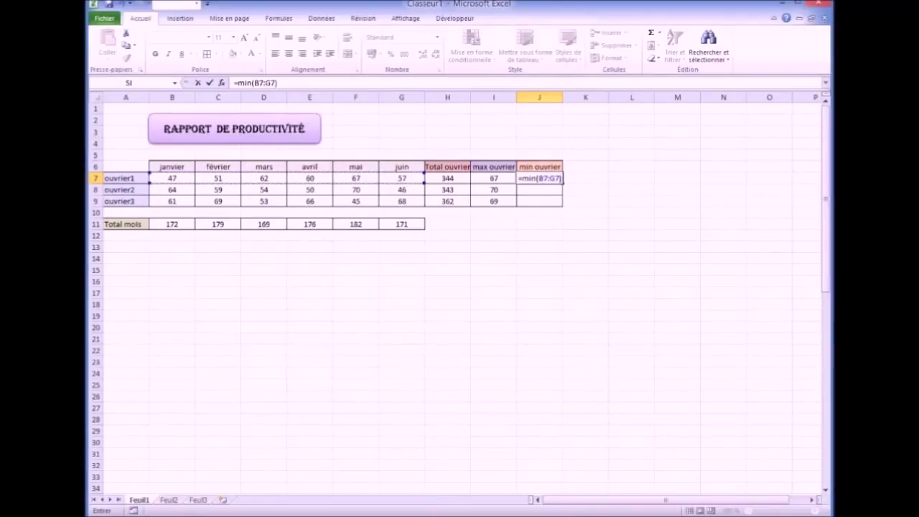
key(Return)
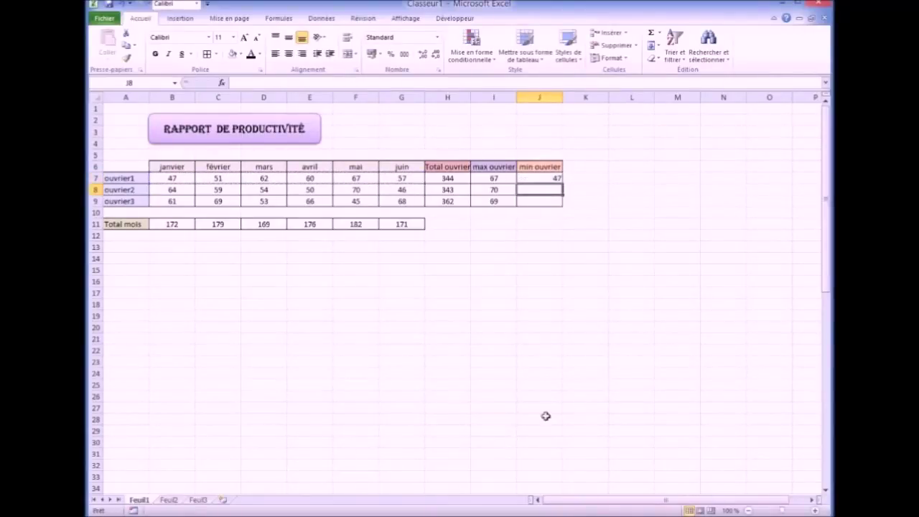
Centre the contents of the min ouvrier cell J7 horizontally
click(544, 177)
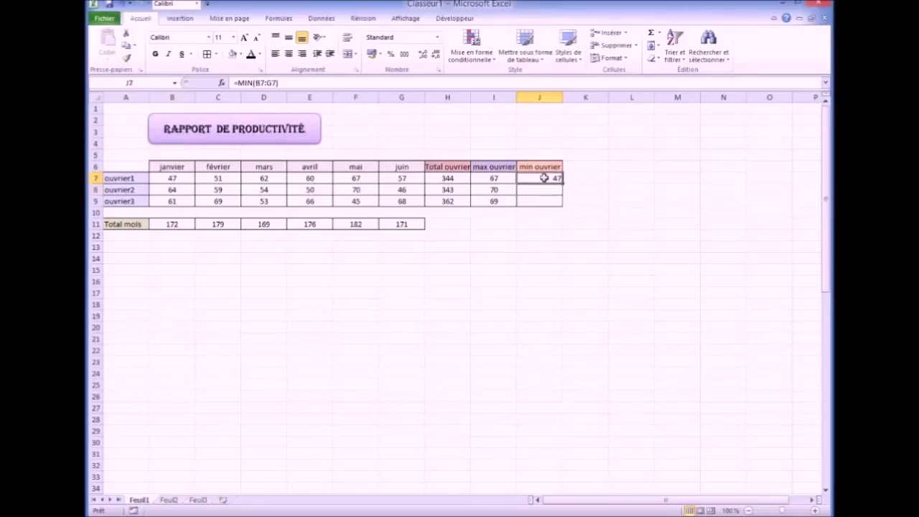
click(289, 54)
click(531, 269)
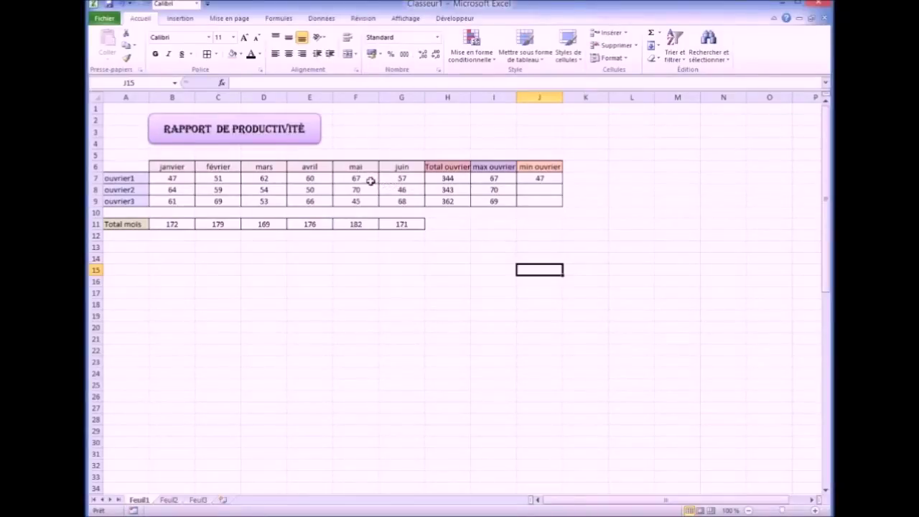
Copy the minimum formula from J7 down to J9 for ouvrier2 and ouvrier3
drag(161, 178, 393, 178)
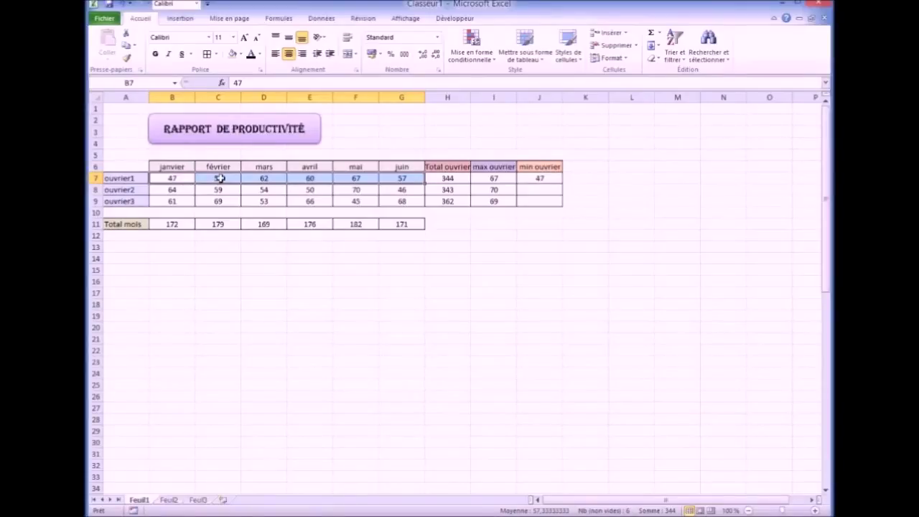
click(534, 179)
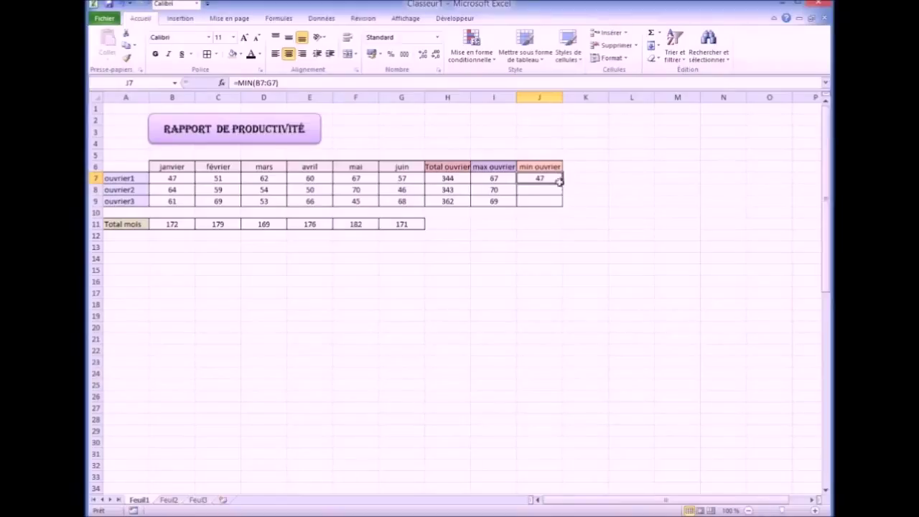
drag(563, 184, 567, 208)
click(540, 260)
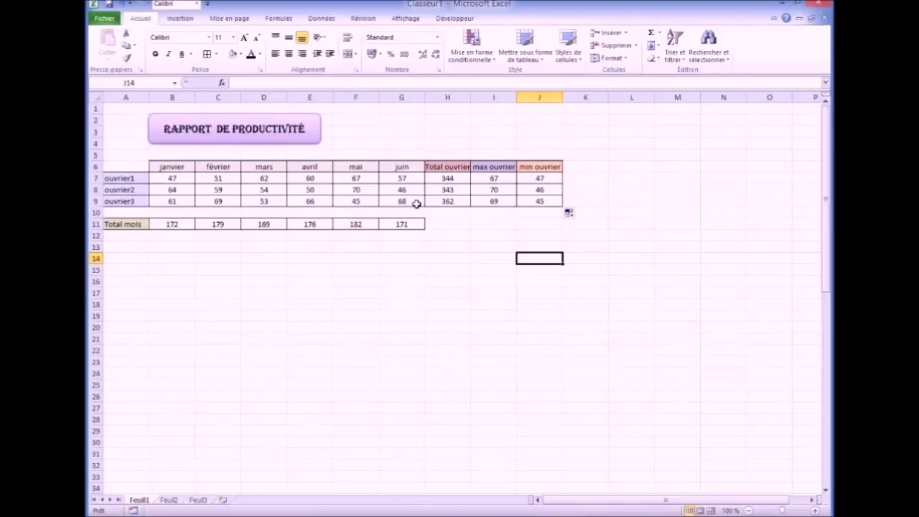
click(499, 299)
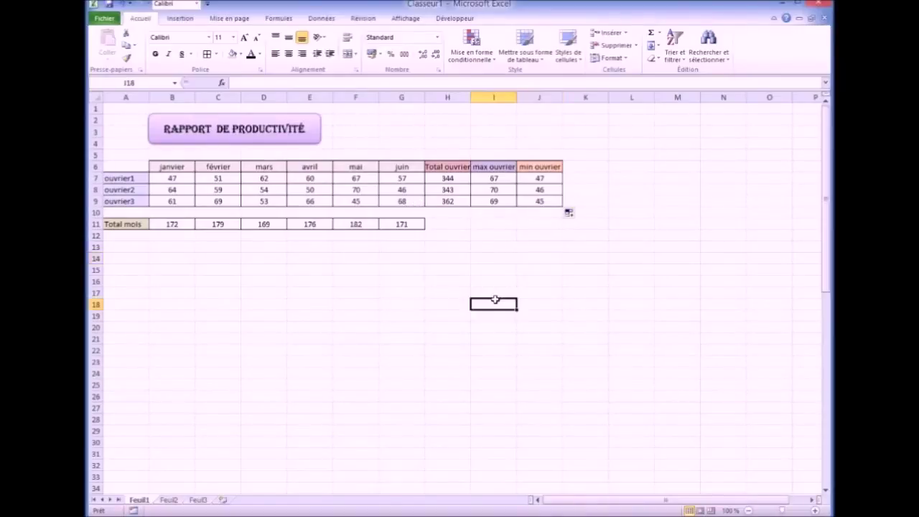
click(537, 267)
click(539, 249)
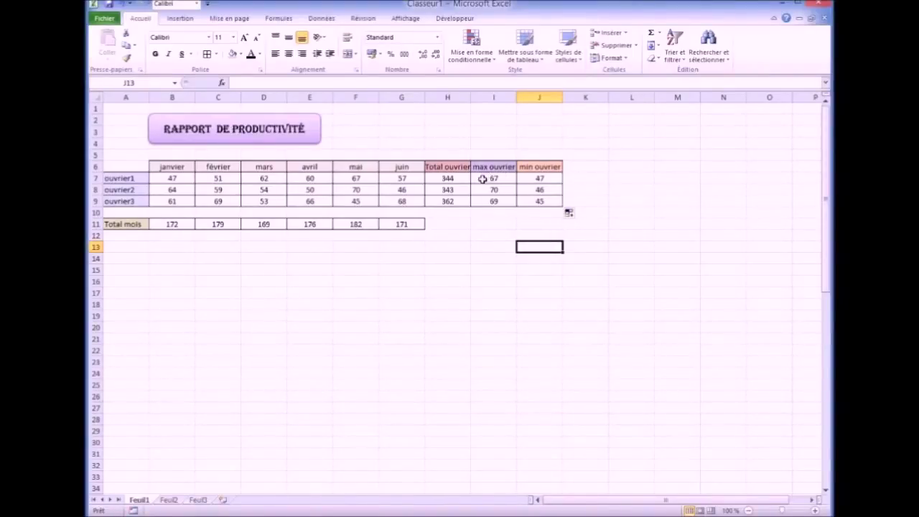
Fill the total, max and min result cells H7:J9 with a grey theme colour
drag(440, 178, 537, 199)
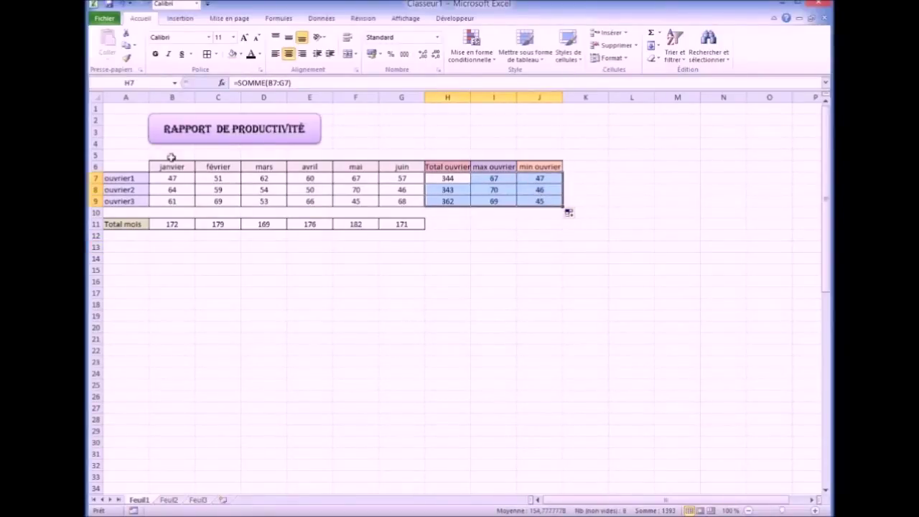
click(241, 55)
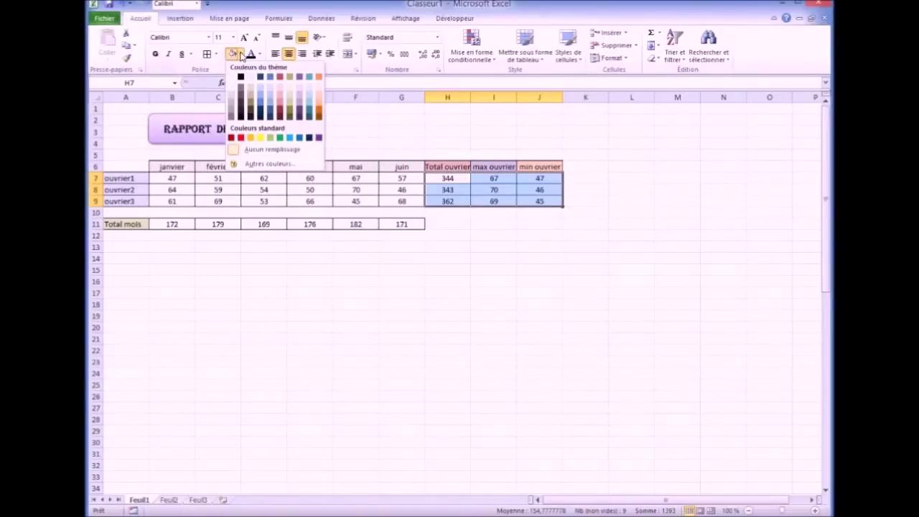
click(231, 101)
click(320, 291)
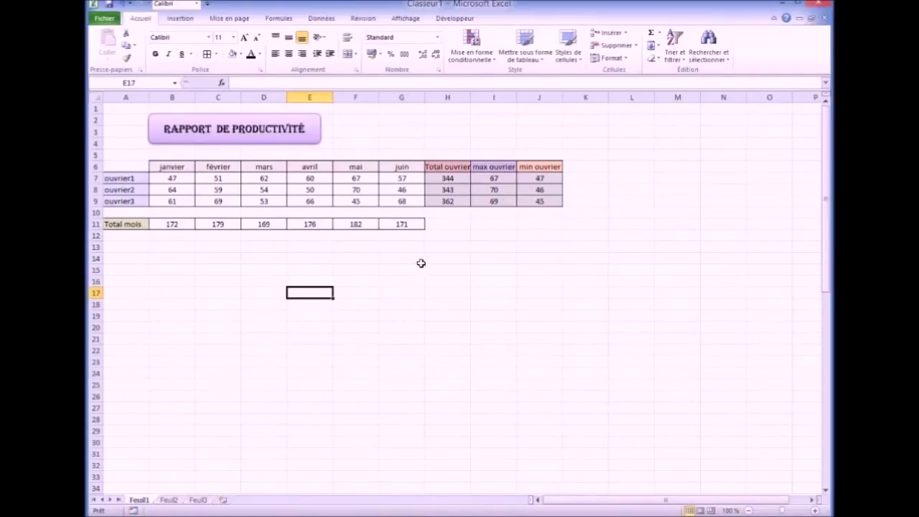
Enter the label "Total produit" in cell A13, below the Total mois row
click(131, 248)
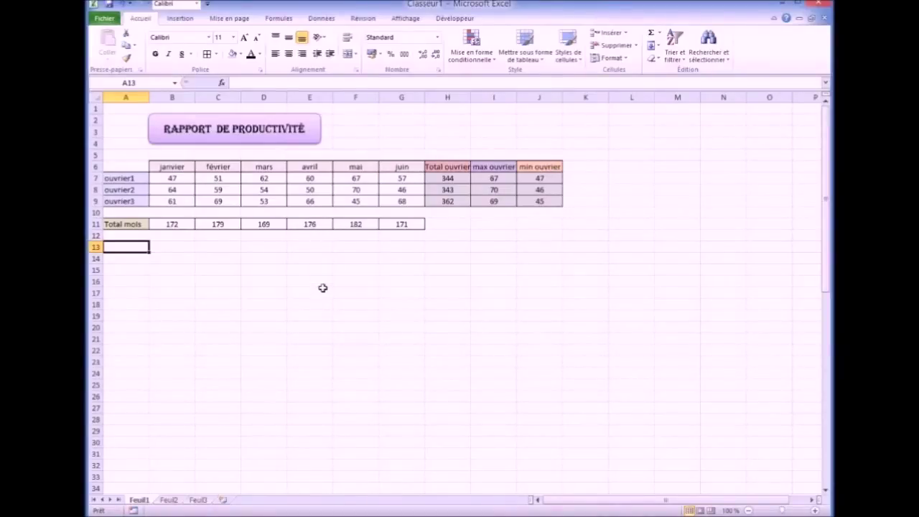
text(Total)
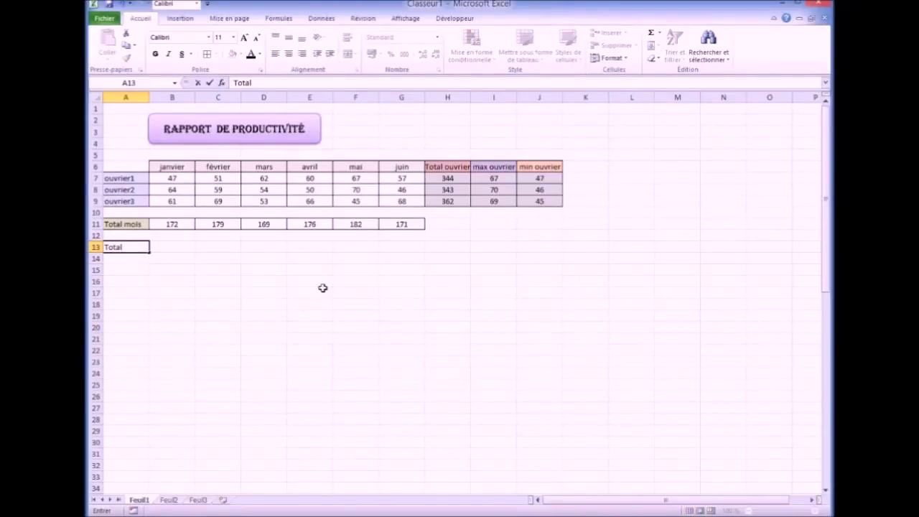
text( produit)
click(203, 364)
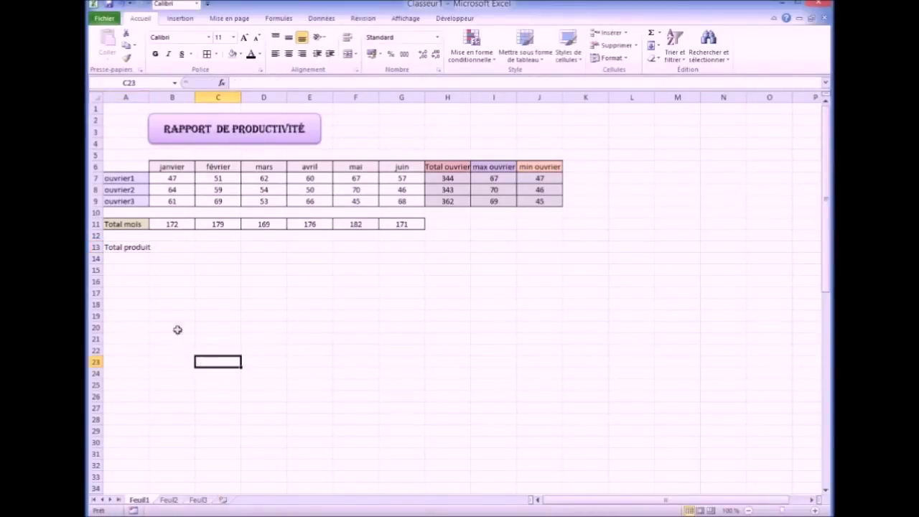
Auto-fit the width of column A so that the whole Total produit label fits
click(121, 247)
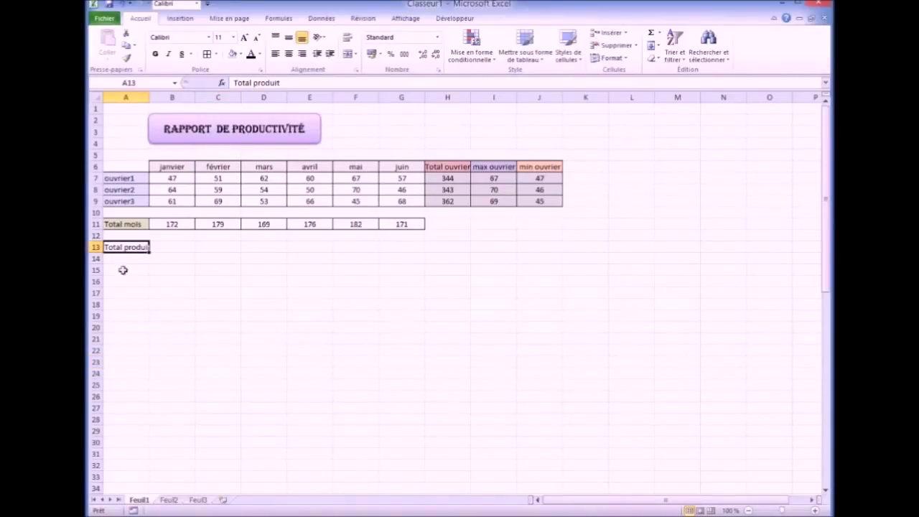
click(129, 282)
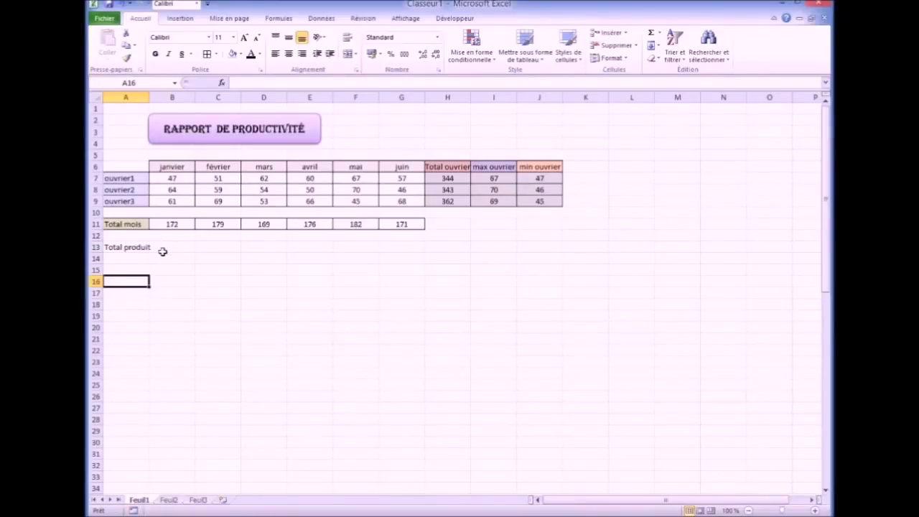
click(172, 247)
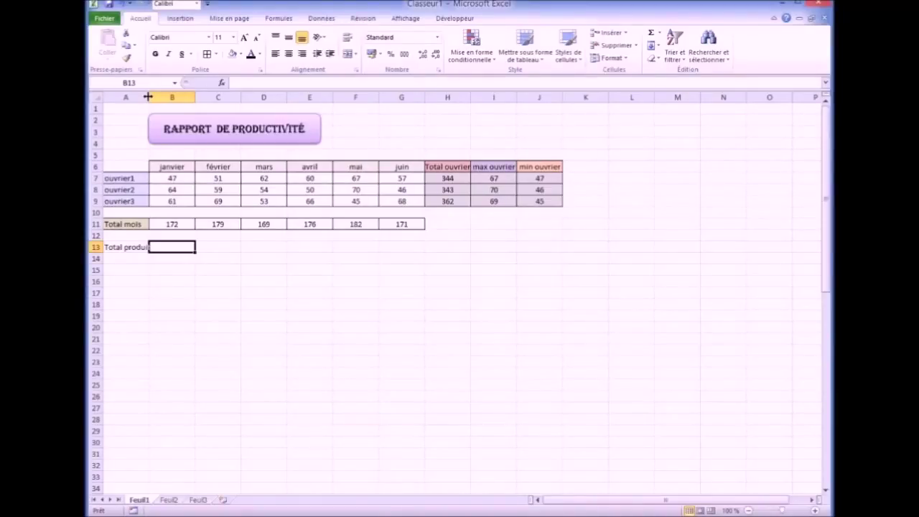
double_click(148, 97)
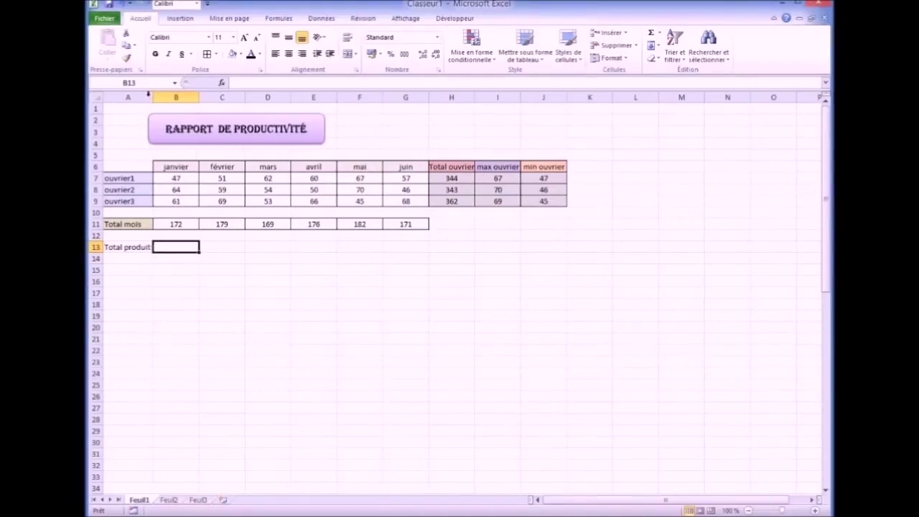
click(125, 292)
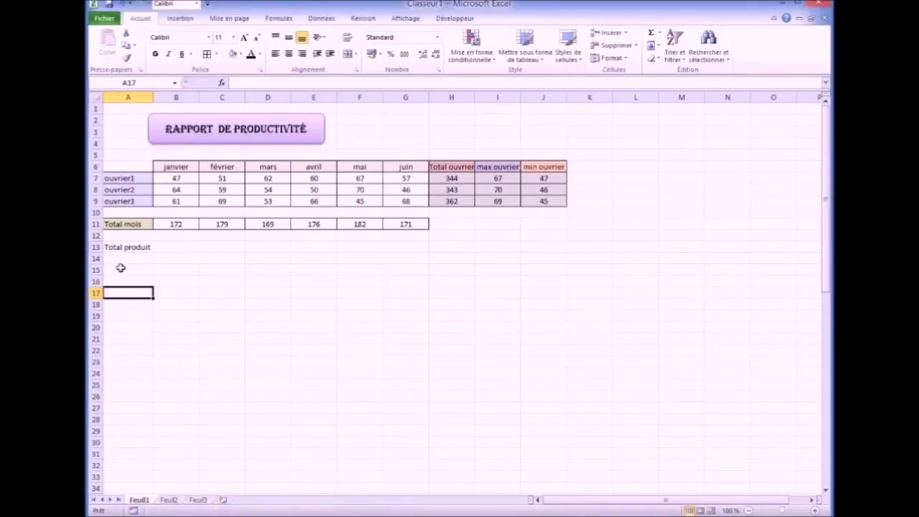
Apply borders to the Total produit label and its result cell, A13:B13
click(128, 248)
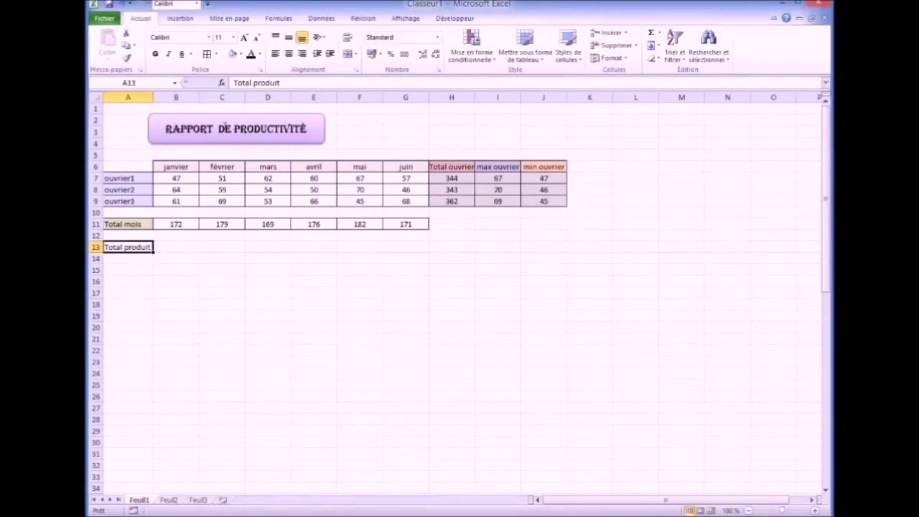
drag(120, 248, 172, 250)
click(206, 55)
click(149, 348)
Fill the Total produit label cell A13 with a blue theme colour
click(130, 247)
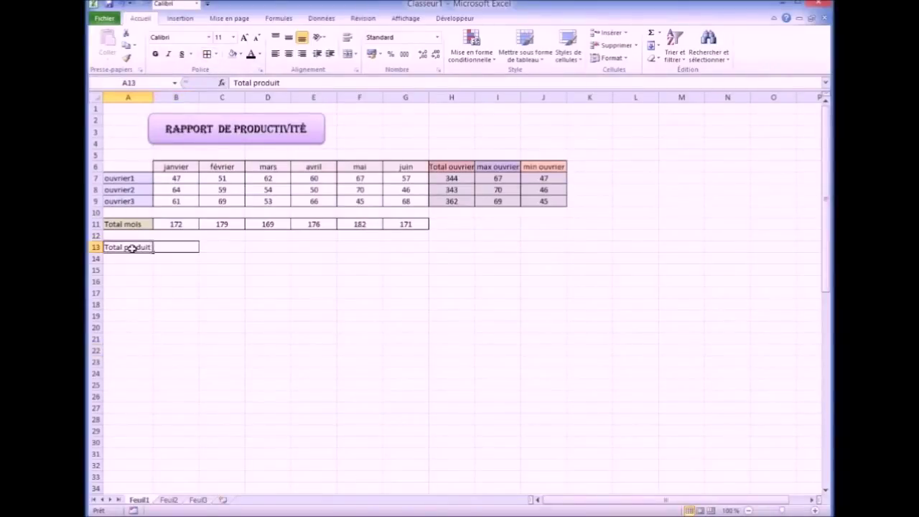
click(241, 54)
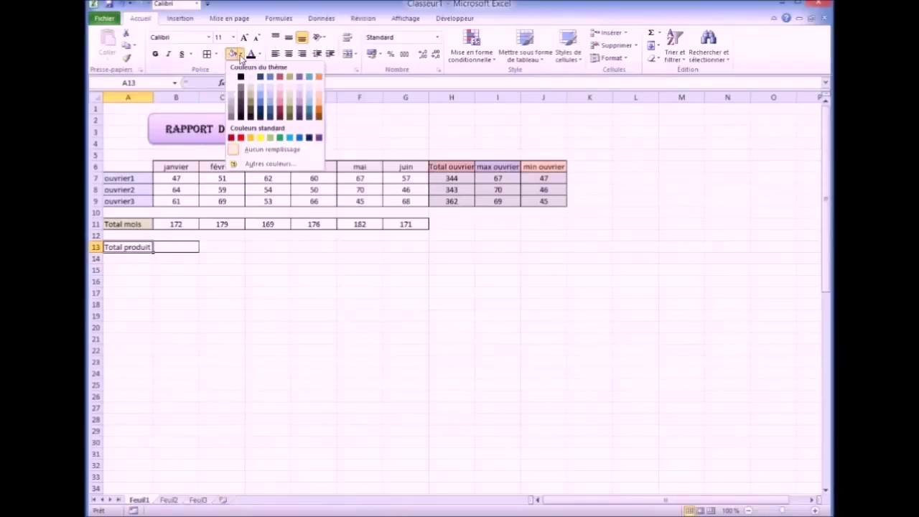
click(307, 106)
click(252, 316)
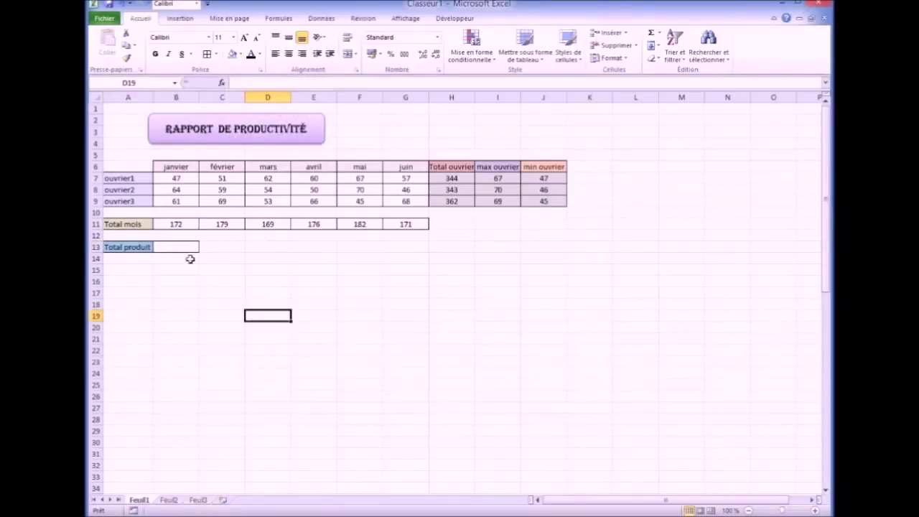
Enter the formula =somme(B7:G9) in cell B13 to total all workers' monthly production
click(165, 249)
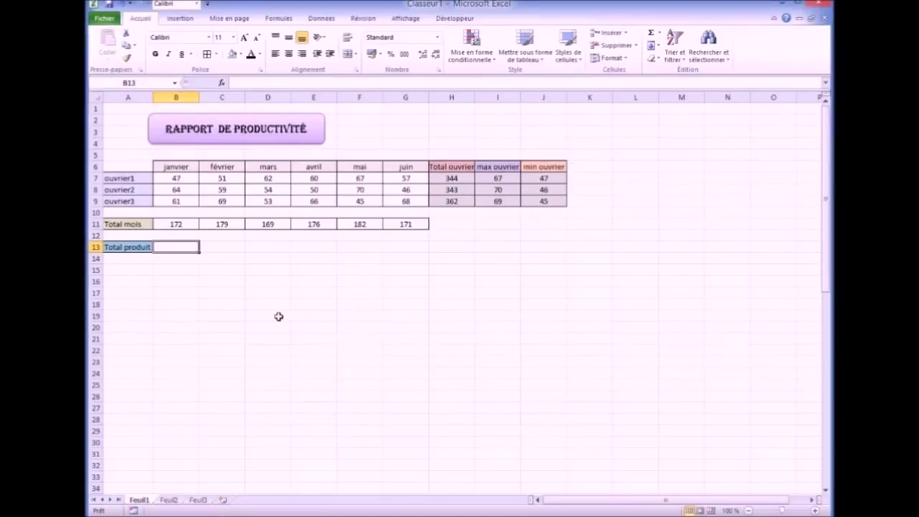
text(=s)
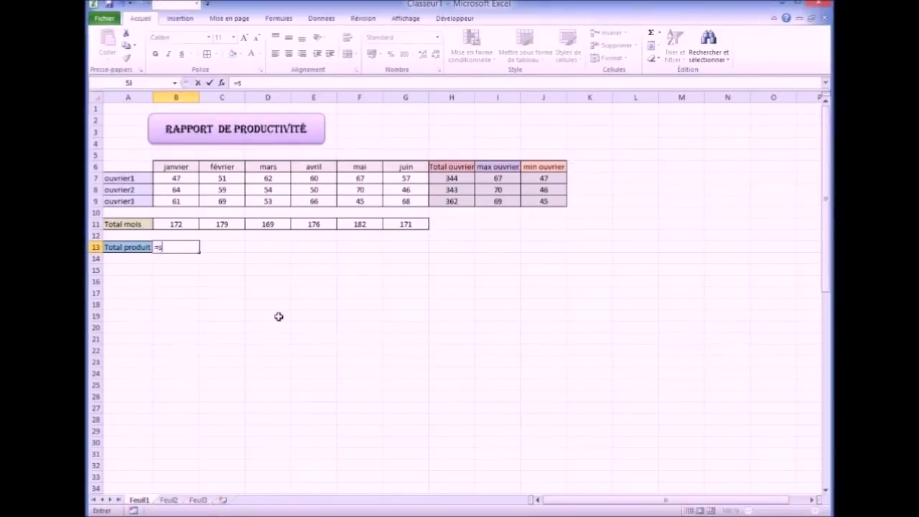
text(omme()
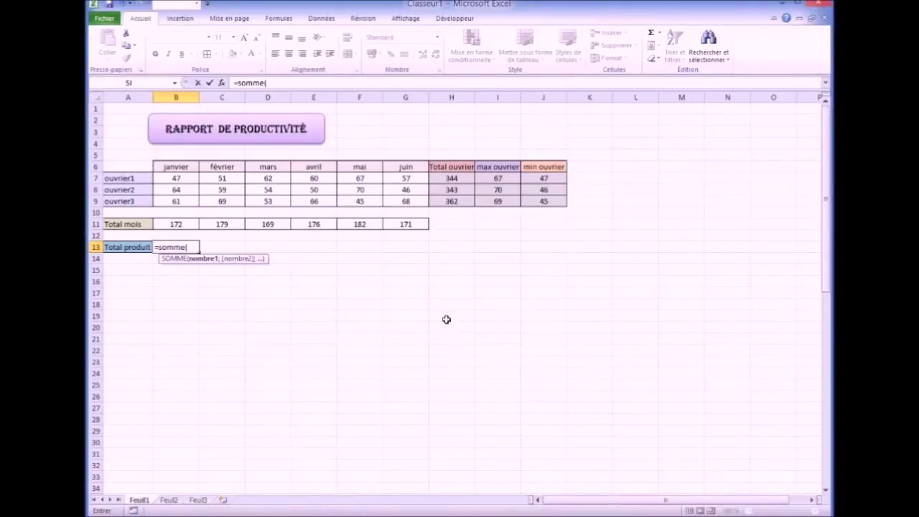
drag(173, 179, 404, 203)
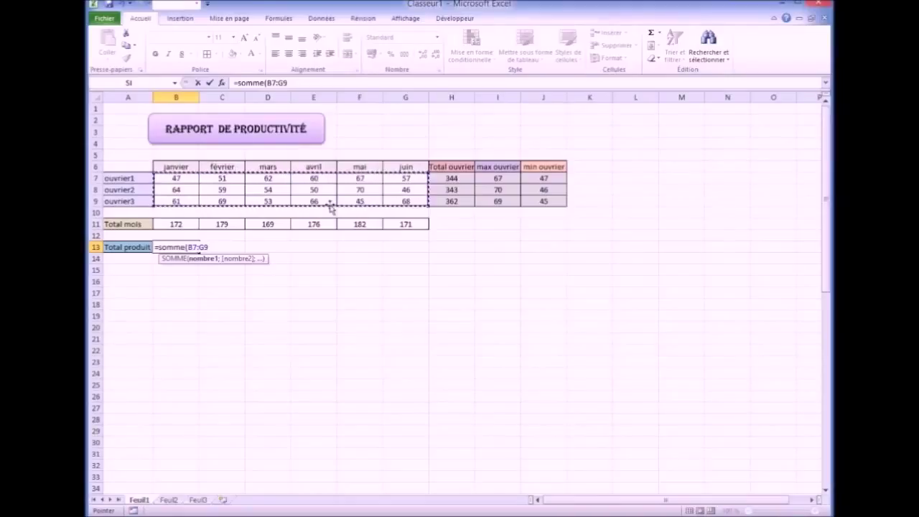
text())
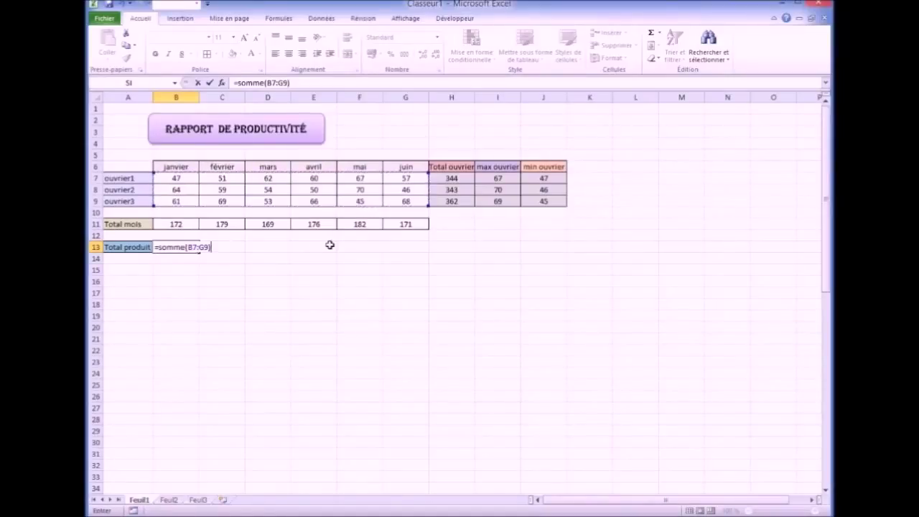
key(Return)
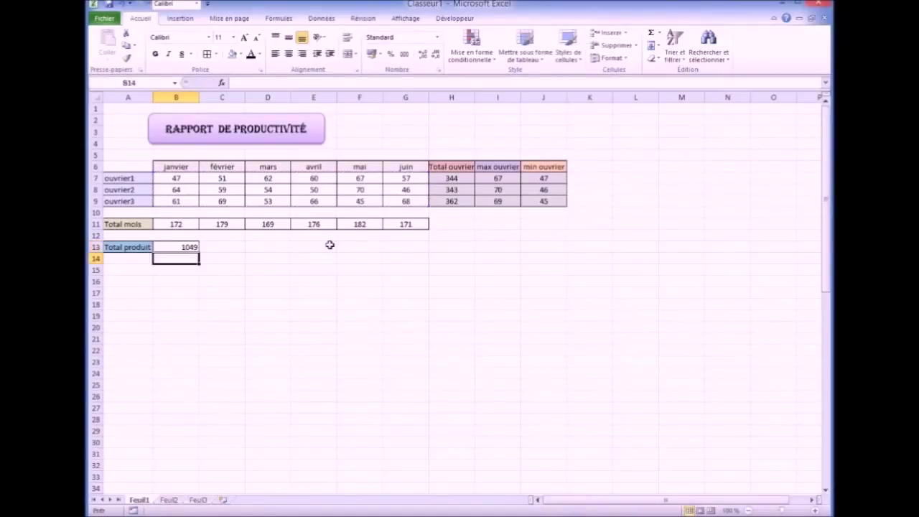
Centre the Total produit result in cell B13 horizontally
click(251, 329)
click(177, 250)
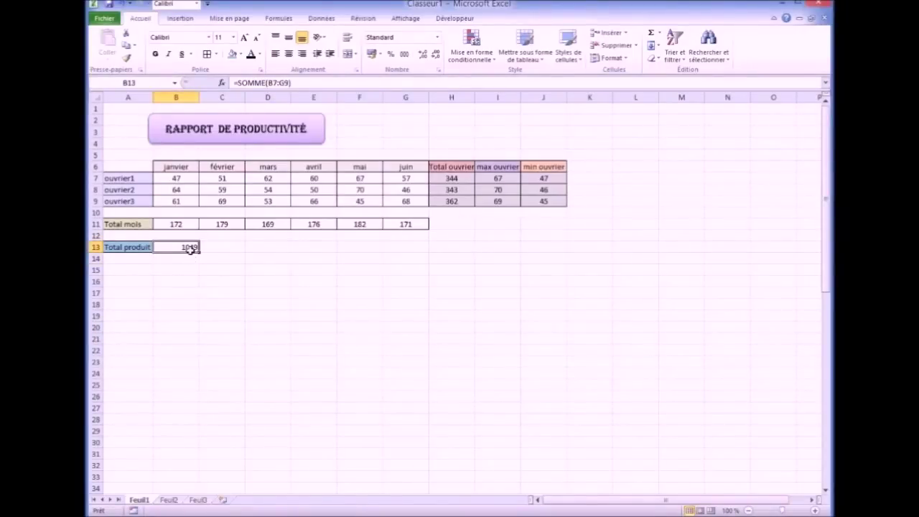
click(287, 56)
click(216, 315)
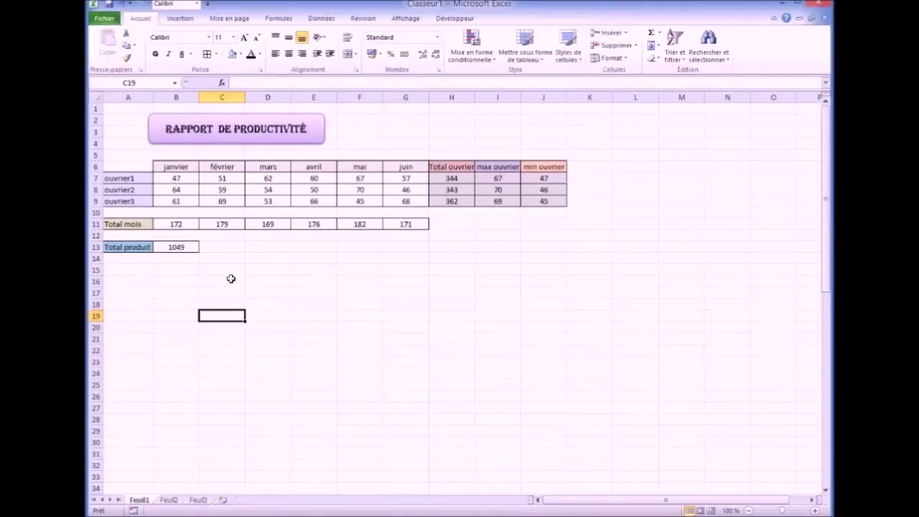
Enter the formula =somme(H7:H9) in cell C13 to calculate total production from the worker totals
click(222, 247)
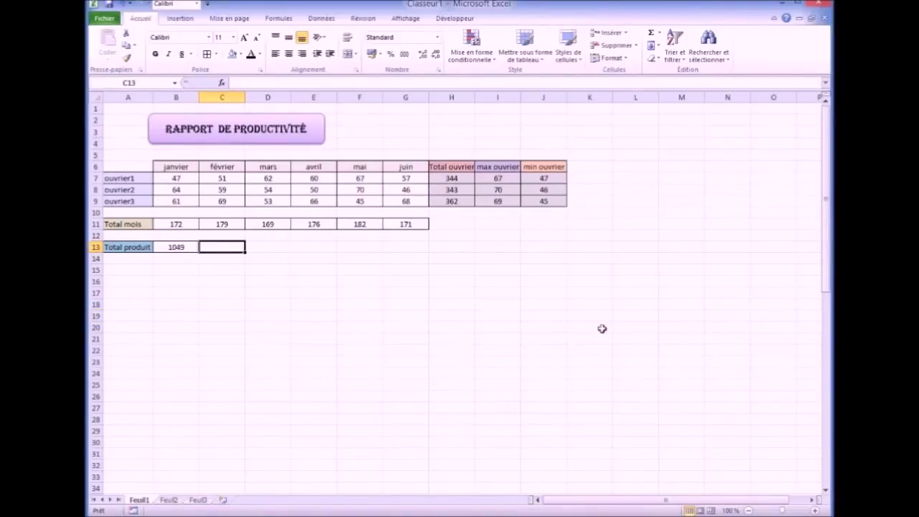
text(=somm)
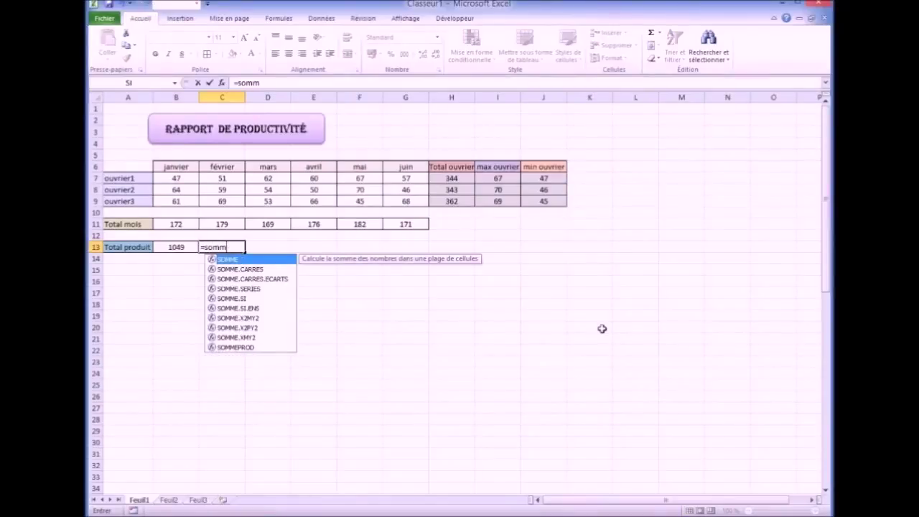
text(e()
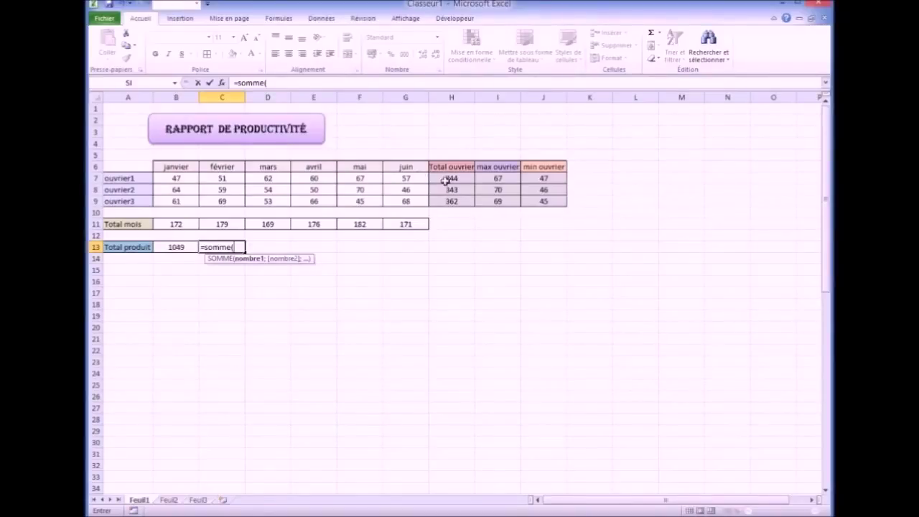
drag(448, 178, 447, 199)
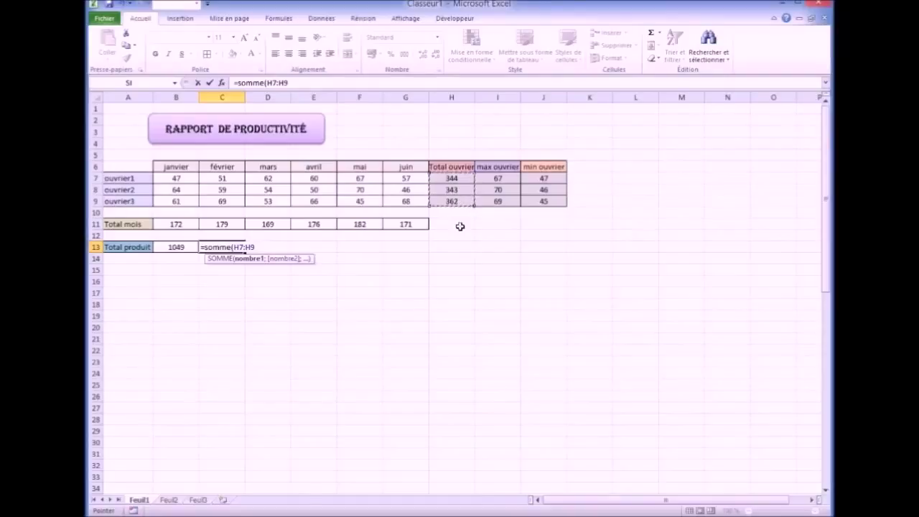
text())
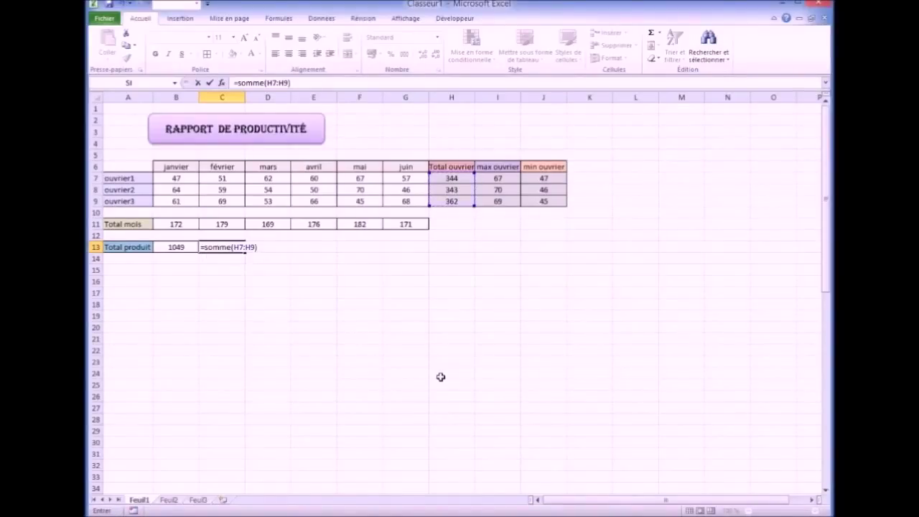
key(Return)
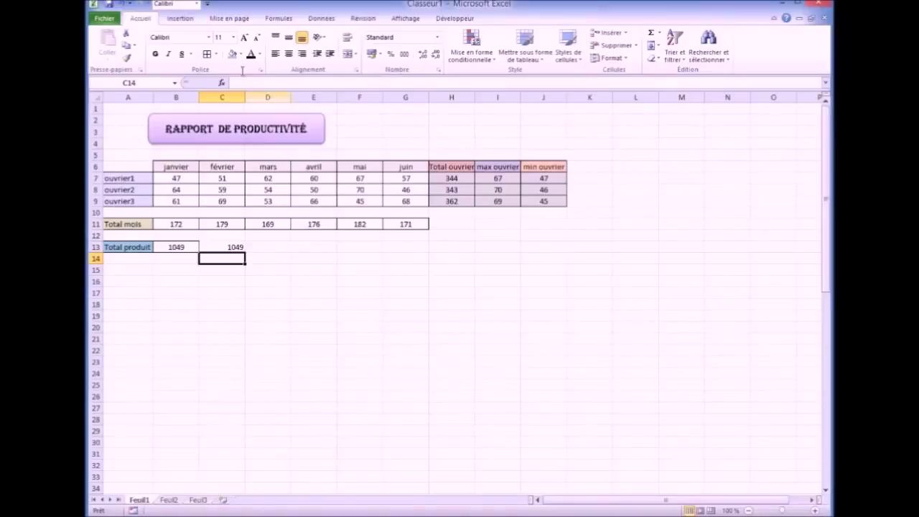
click(232, 247)
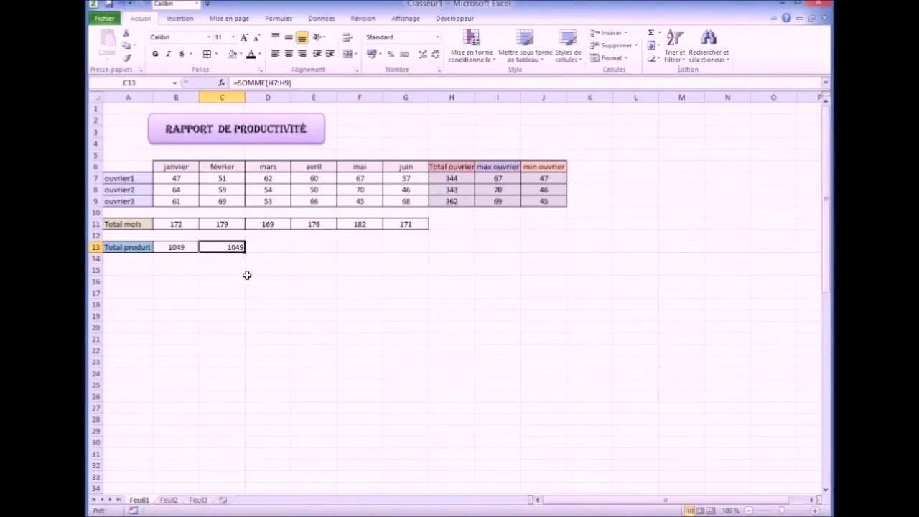
Enter the formula =somme(B11:G11) in cell D13 to calculate total production from the monthly totals
click(265, 247)
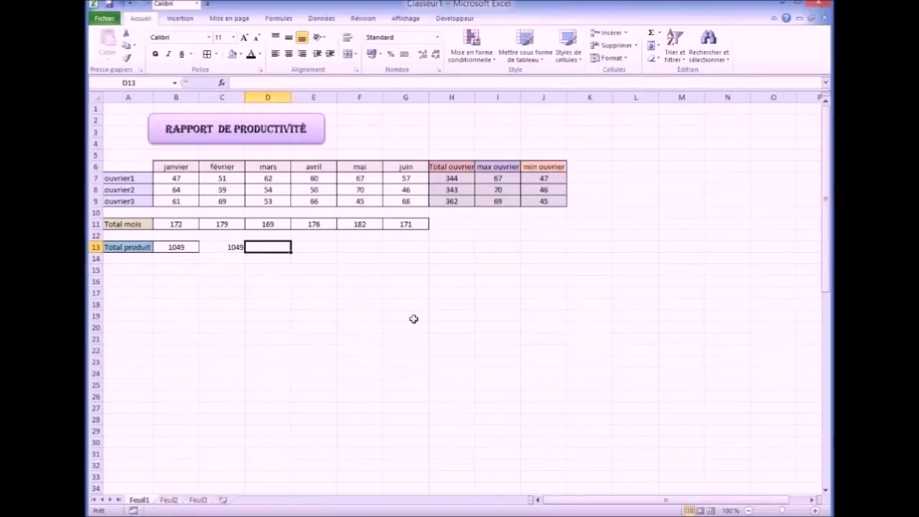
text(=)
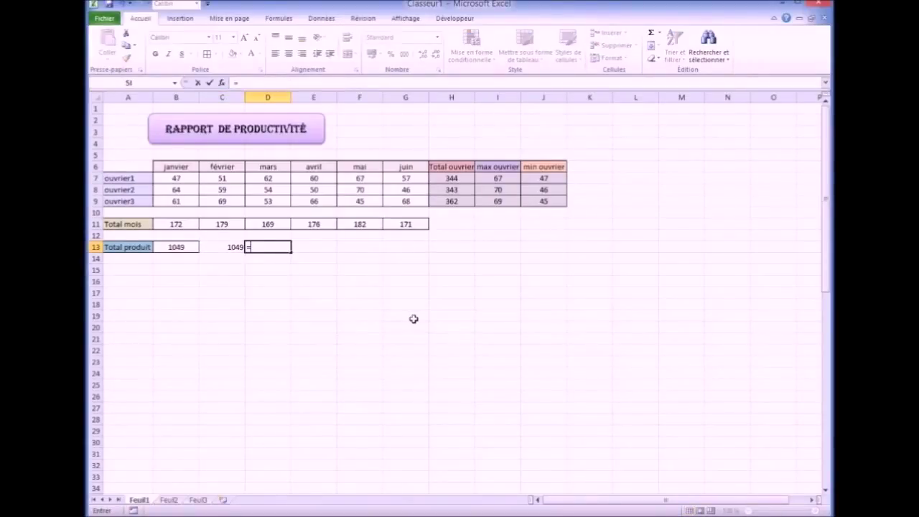
text(somme)
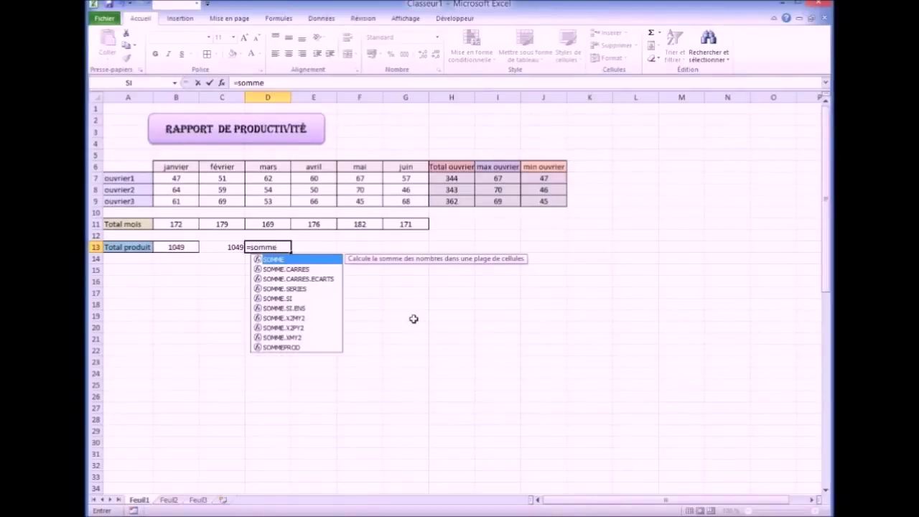
text(()
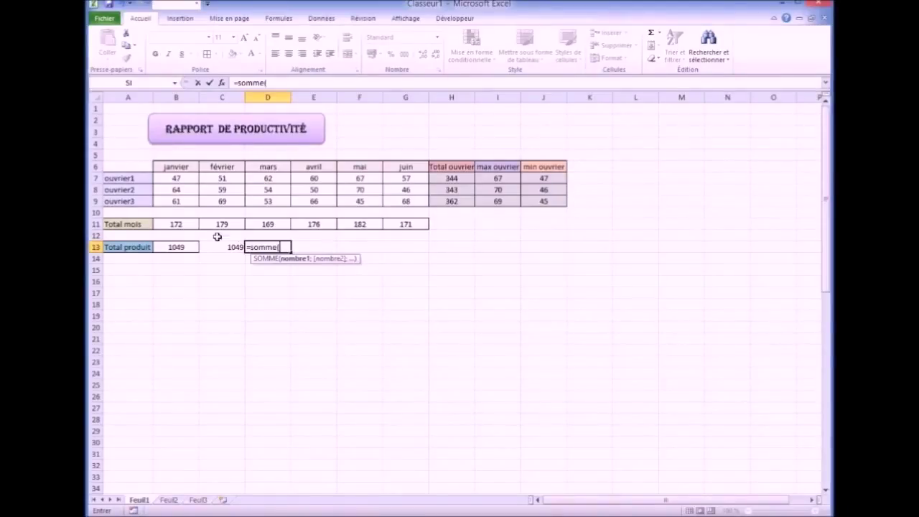
drag(176, 224, 392, 226)
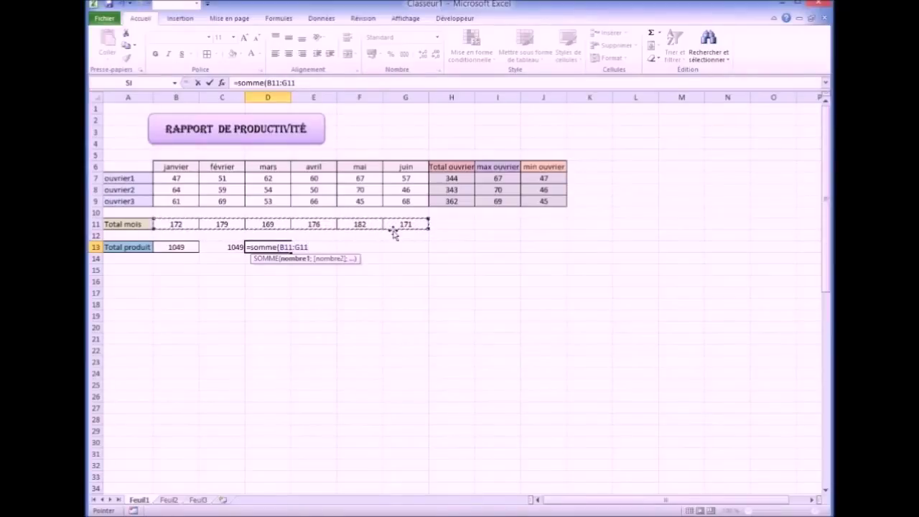
text())
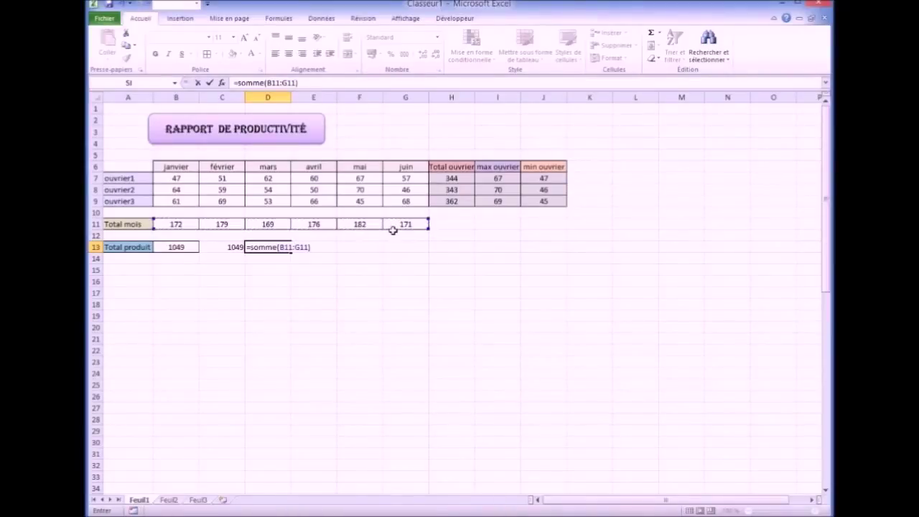
key(Return)
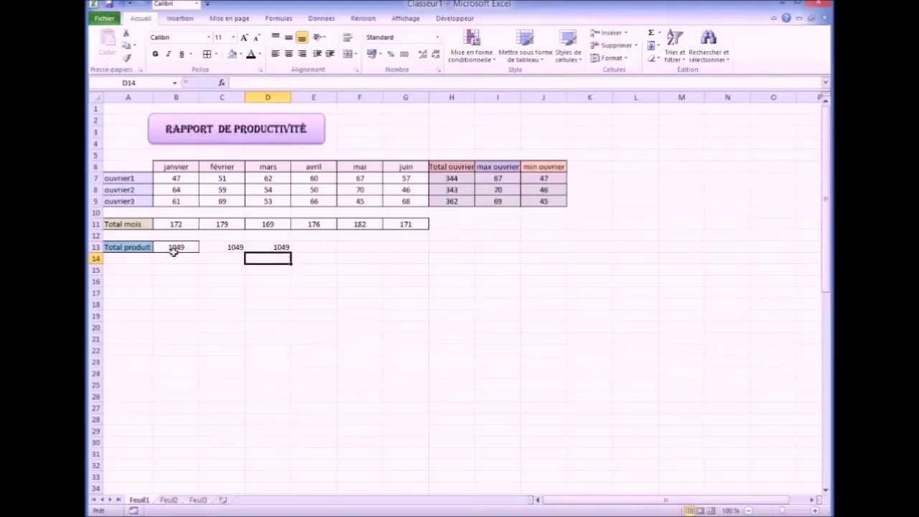
Delete the two alternative total formulas in cells C13:D13
click(216, 246)
drag(216, 247, 268, 246)
key(Delete)
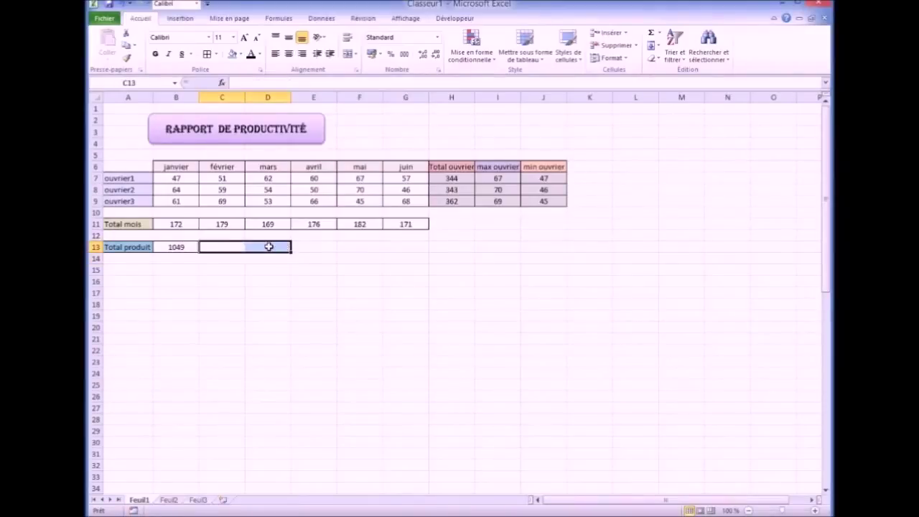
Enter the labels max produit, min produit and moyenne produit in cells A14, A15 and A16
click(211, 315)
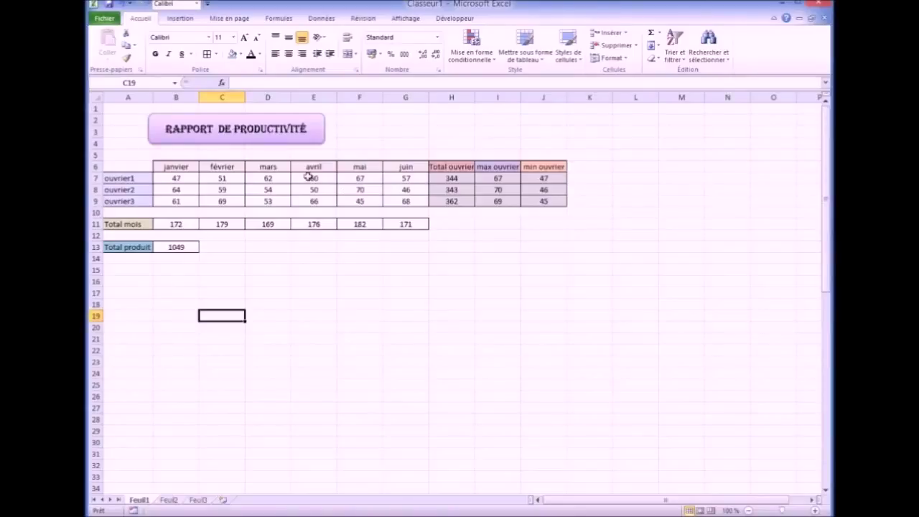
click(120, 267)
click(122, 259)
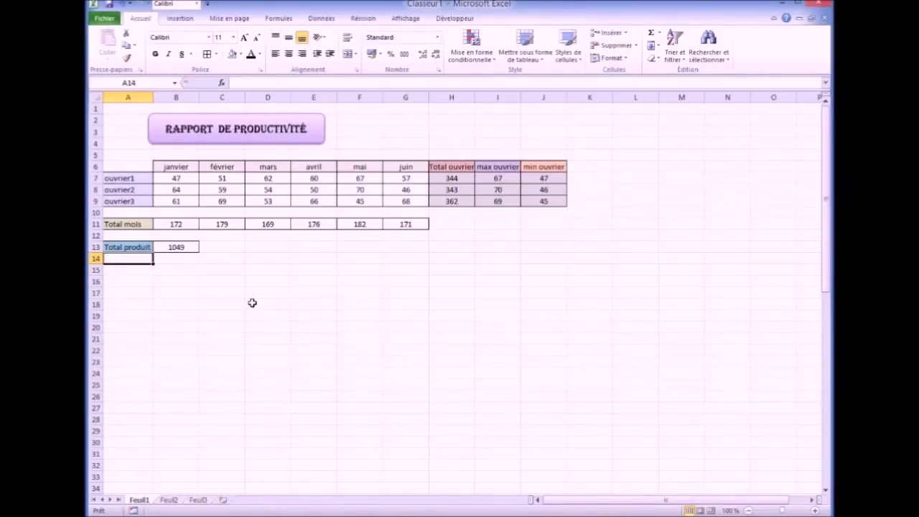
text(max produit)
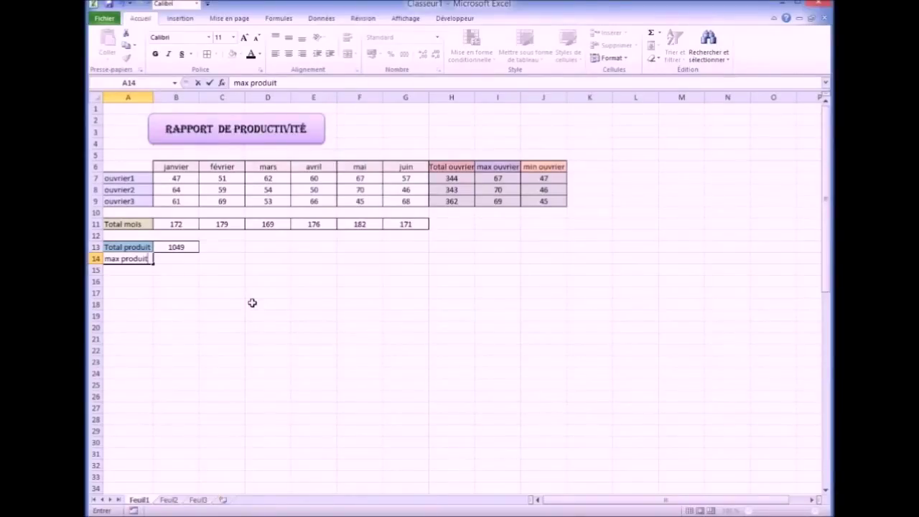
click(119, 270)
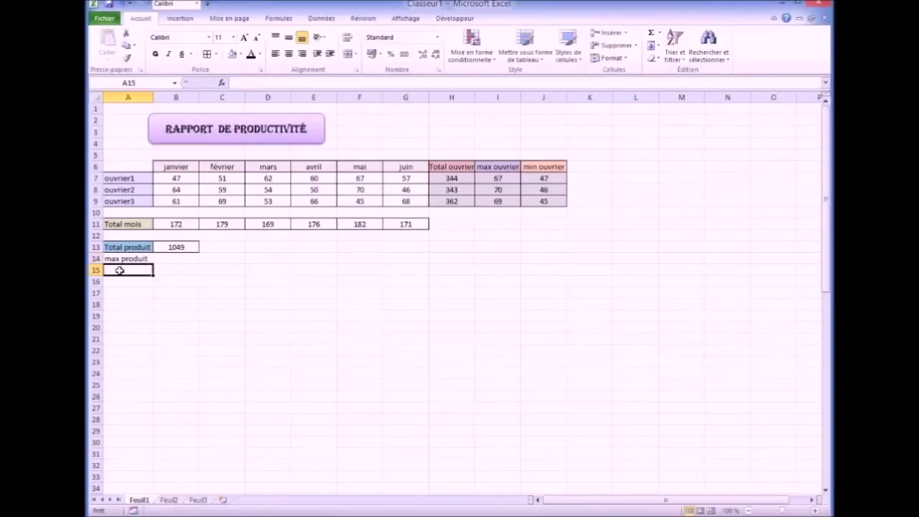
text(min)
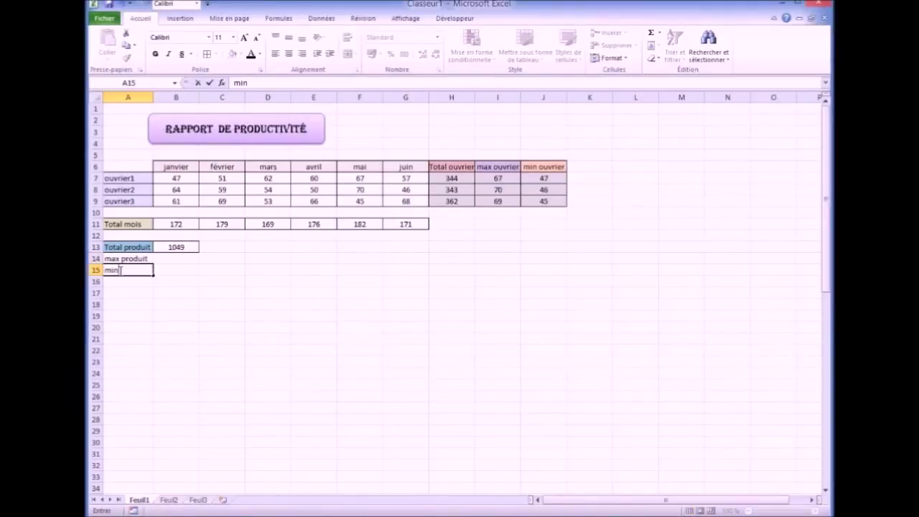
text( produit)
click(114, 281)
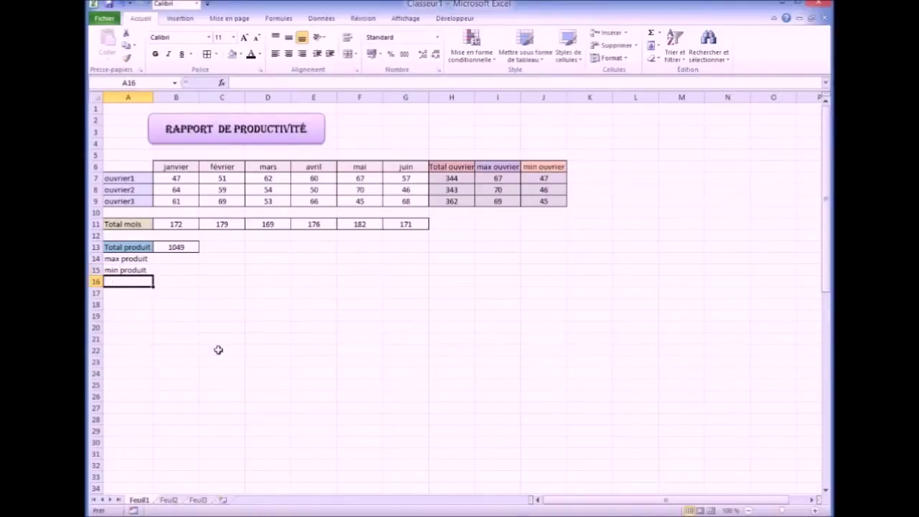
text(moyenne pro)
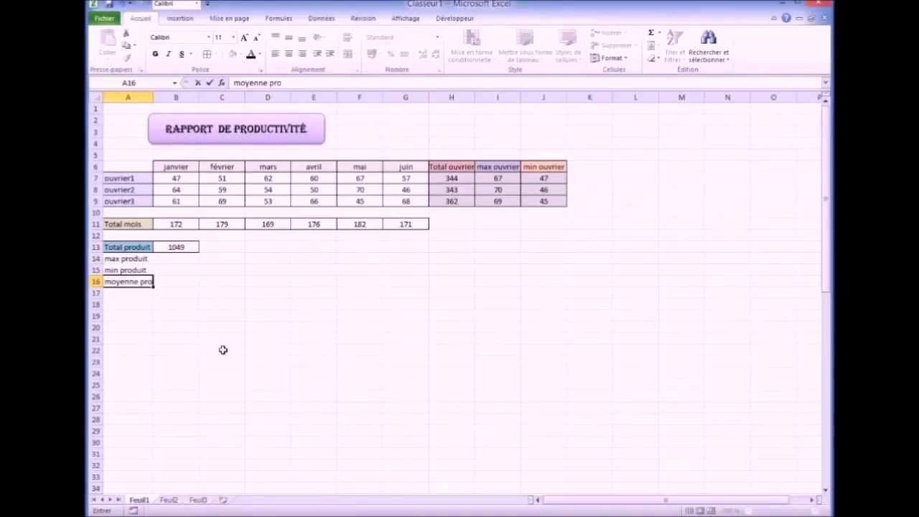
text(uit)
click(177, 381)
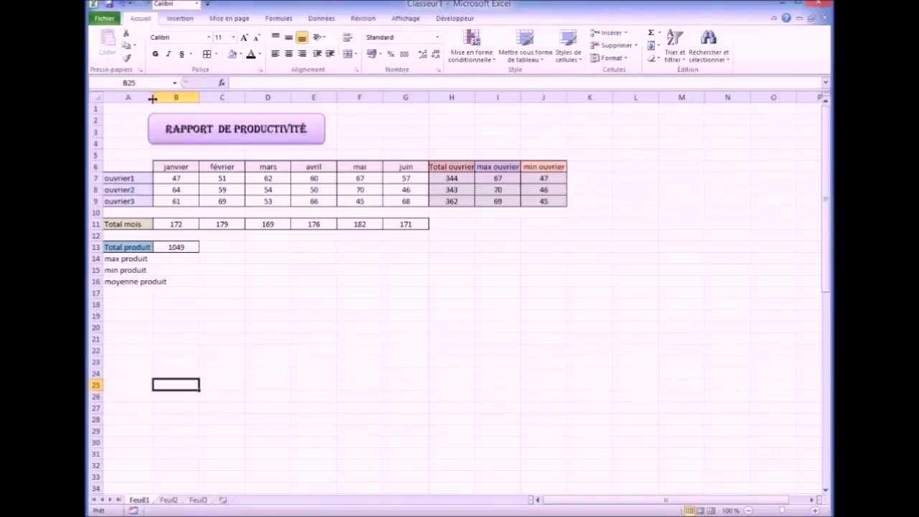
Widen column A to fit the moyenne produit label and apply borders to all cells in A14:B16
drag(152, 98, 169, 98)
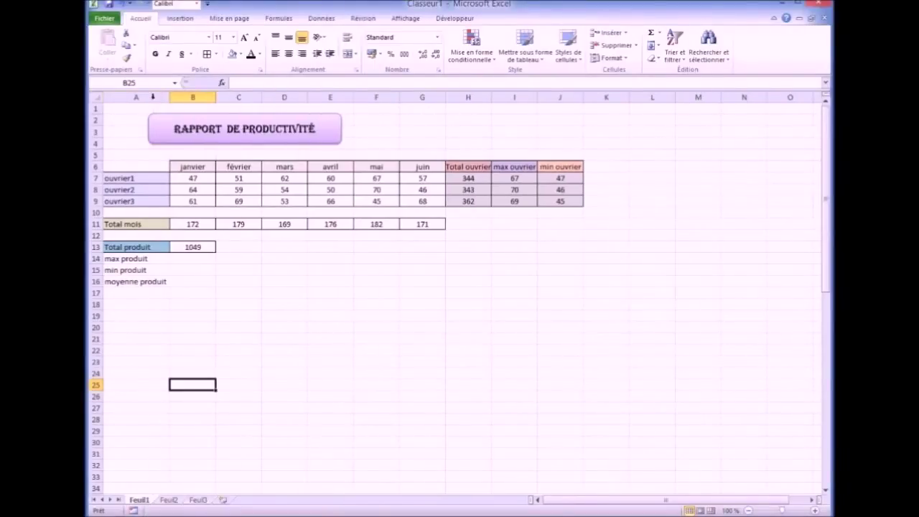
click(147, 327)
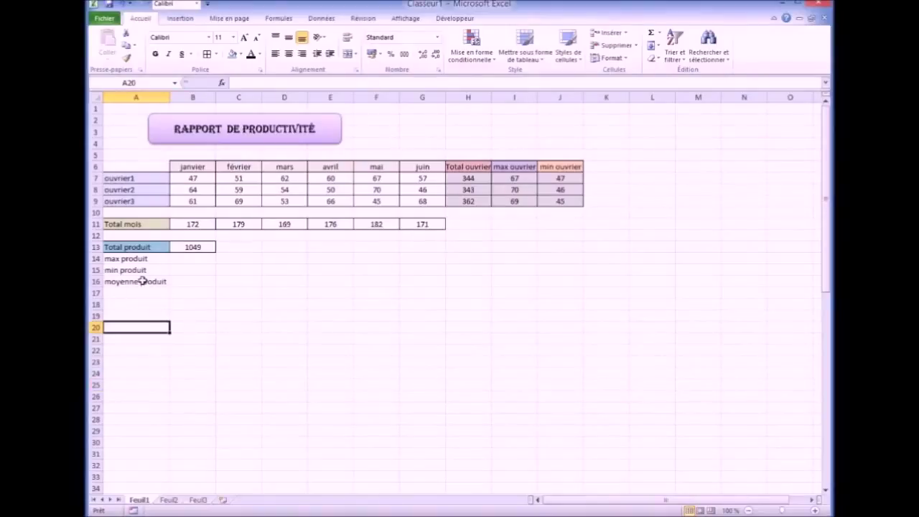
drag(135, 256, 185, 279)
click(207, 54)
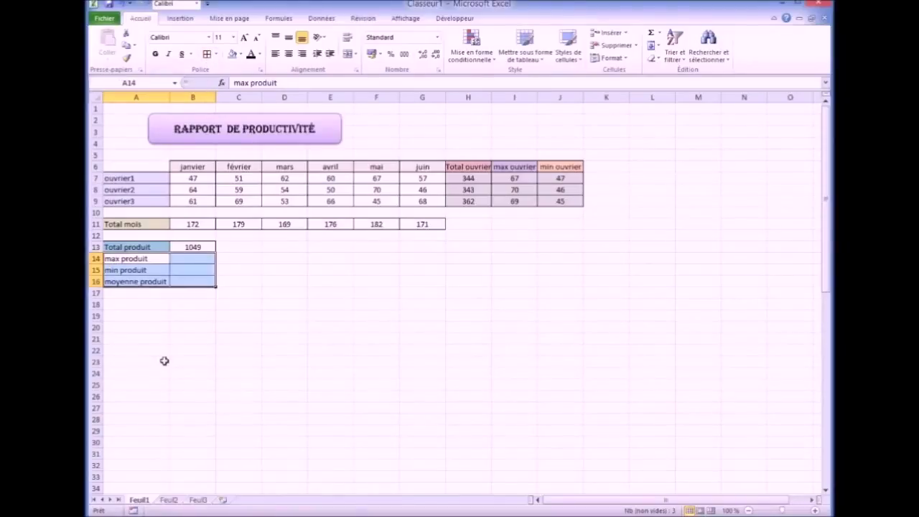
click(162, 361)
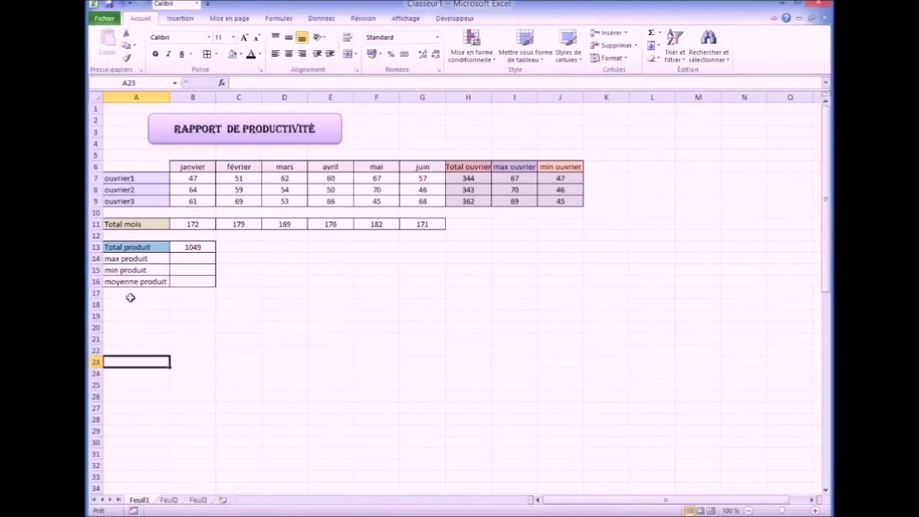
Fill the label cells A14:A16 with the same blue as the Total produit label
drag(123, 258, 137, 282)
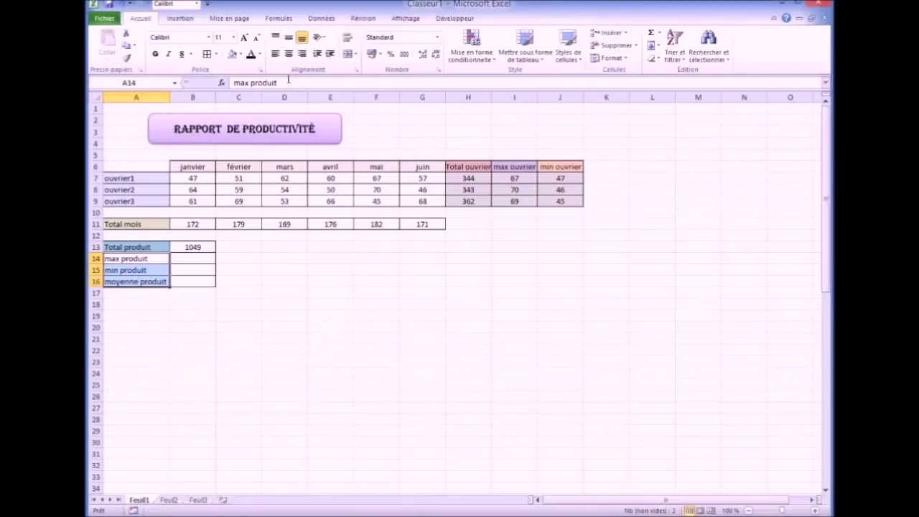
click(231, 54)
click(220, 360)
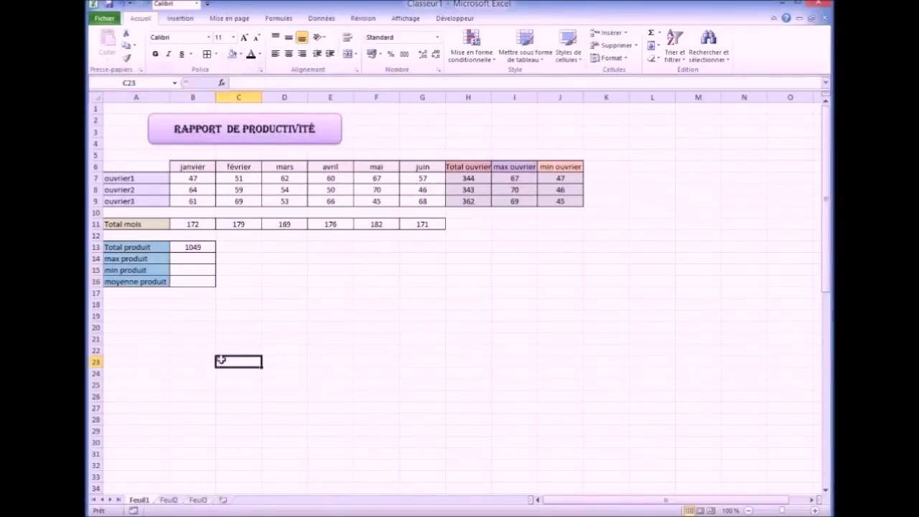
Enter the formula =max(B7:G9) in cell B14 to find the highest production across all workers and months
click(185, 260)
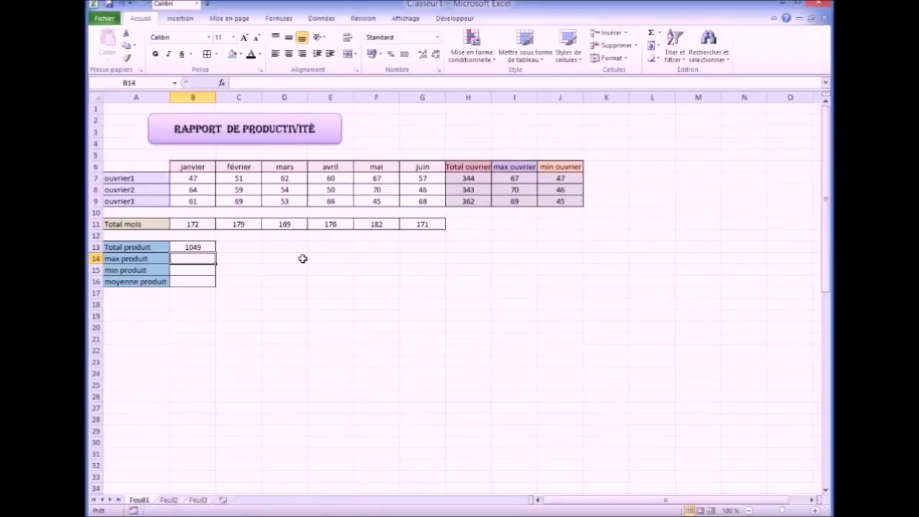
text(=ma)
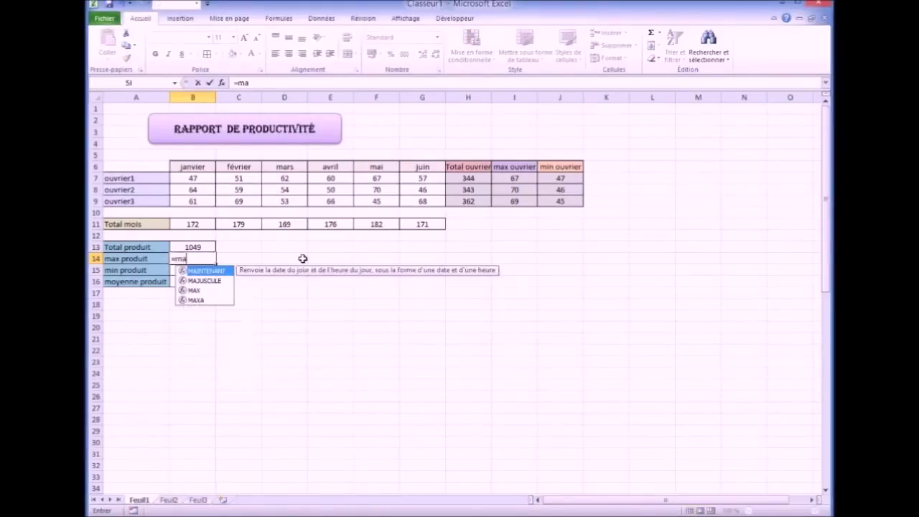
text(x()
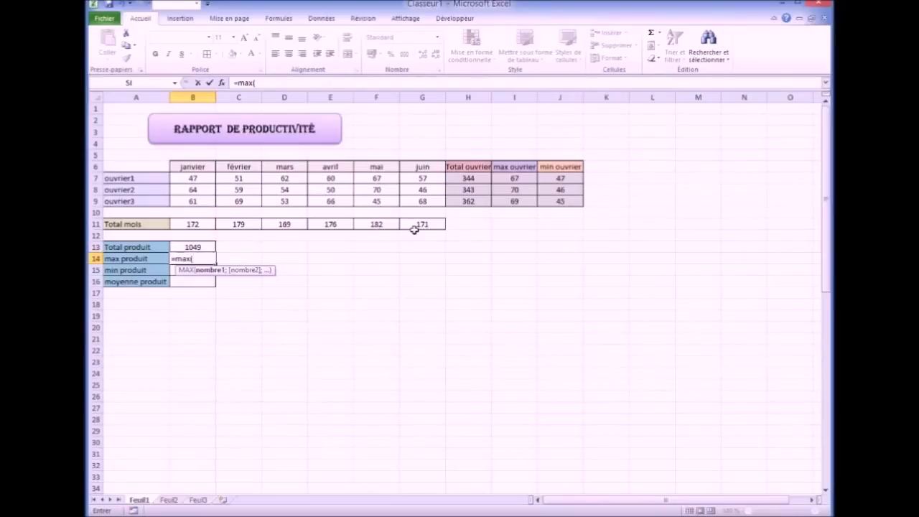
drag(190, 180, 412, 213)
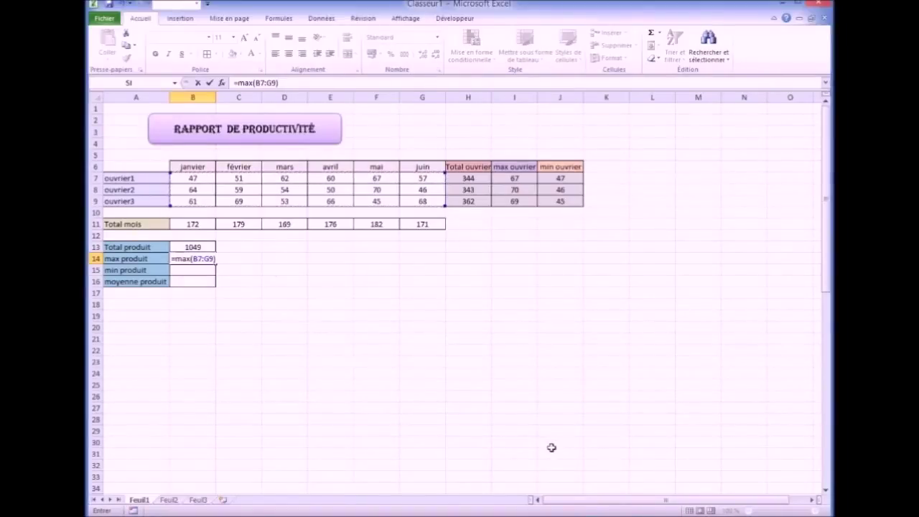
key(Return)
click(241, 395)
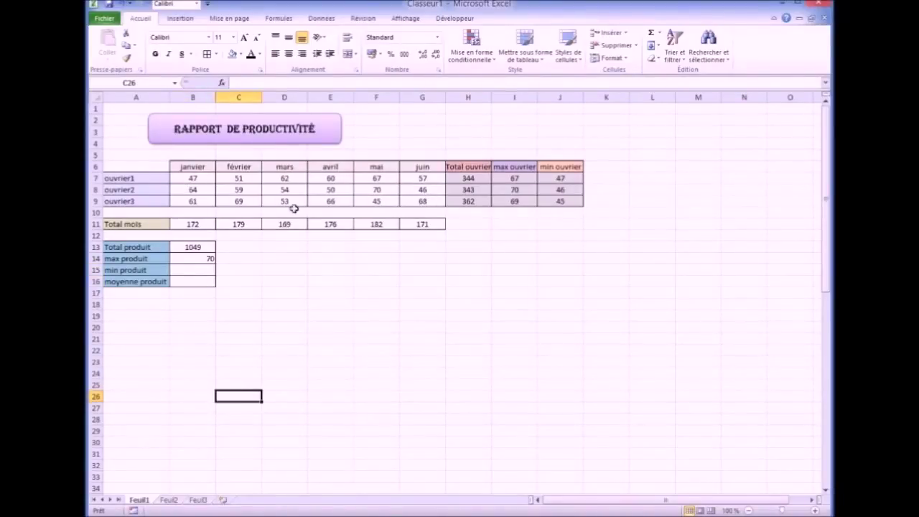
click(376, 190)
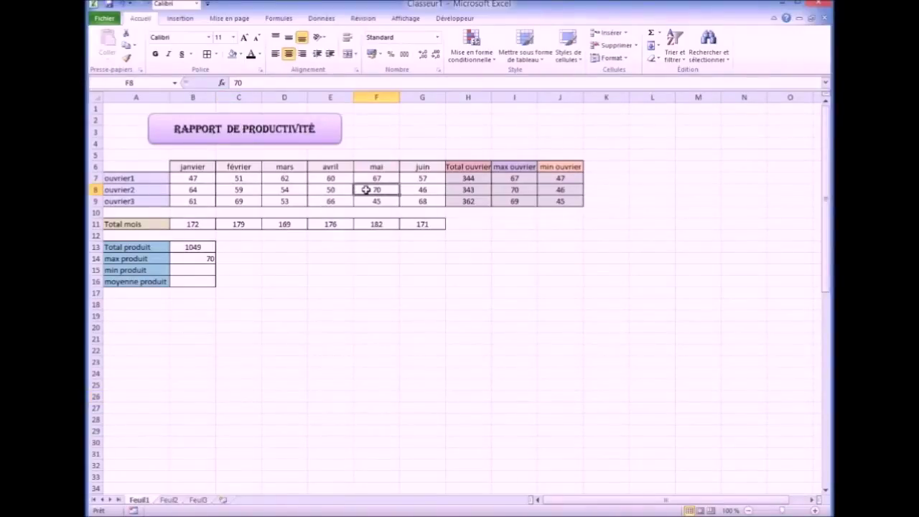
Enter the formula =min(B7:G9) in cell B15 to find the lowest production across all workers and months
click(185, 271)
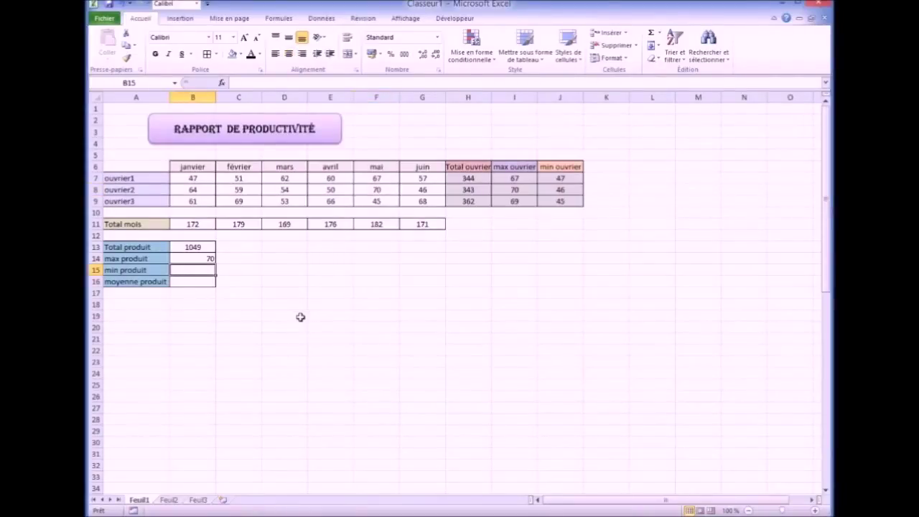
text(=min)
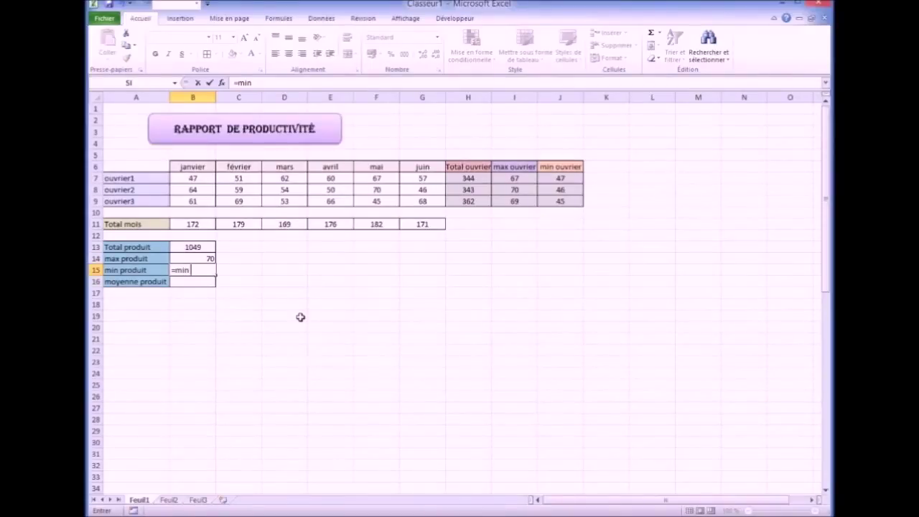
key(BackSpace)
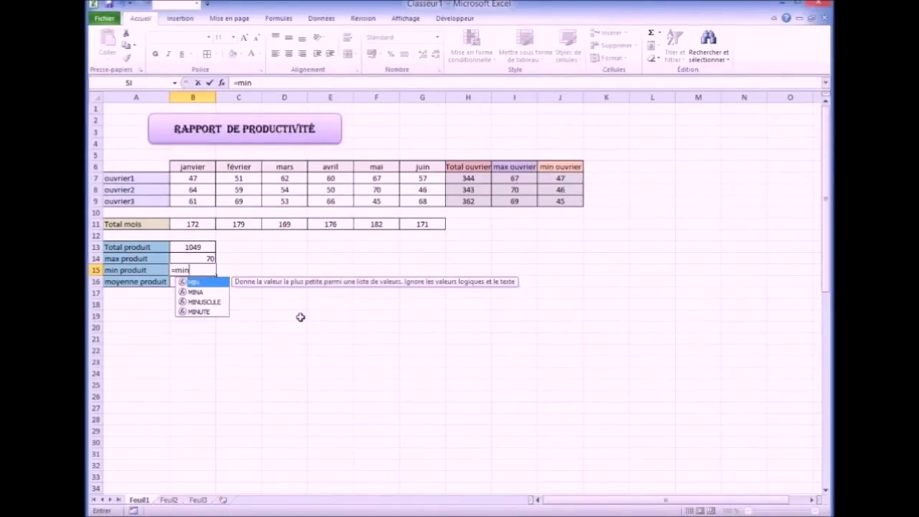
text(()
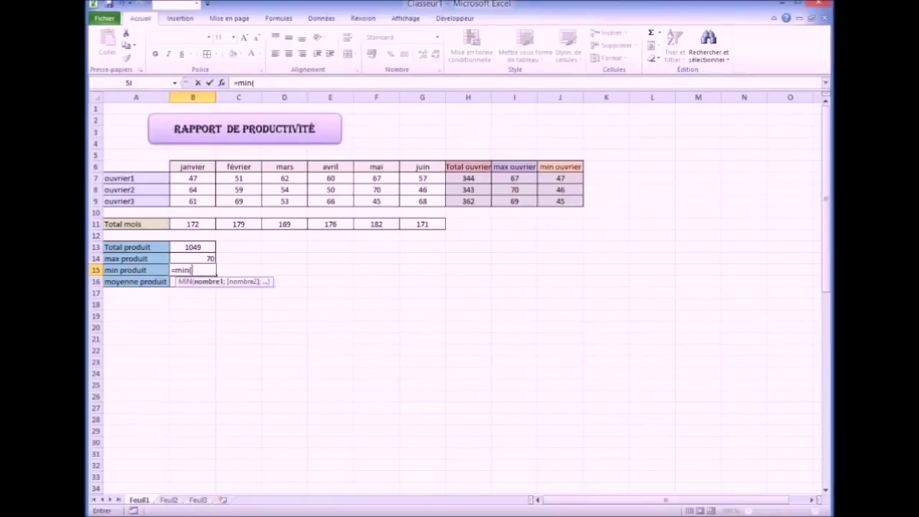
drag(190, 178, 402, 201)
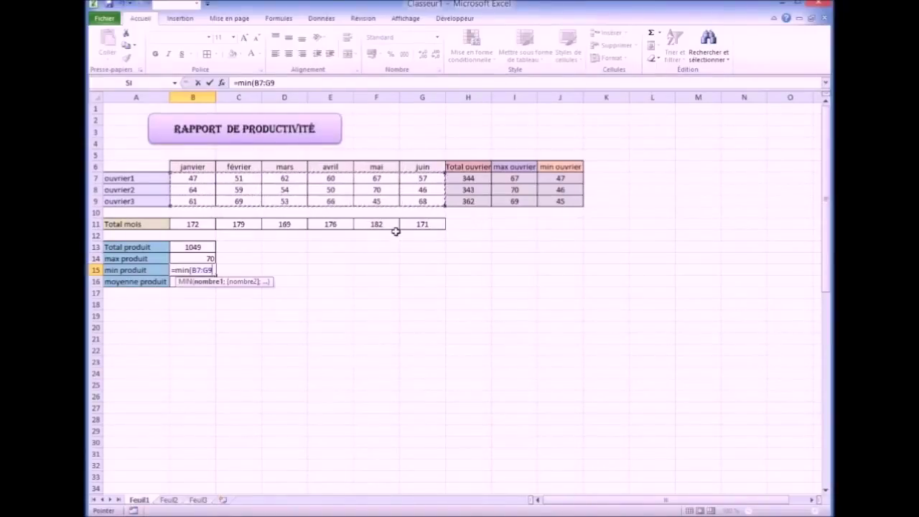
text())
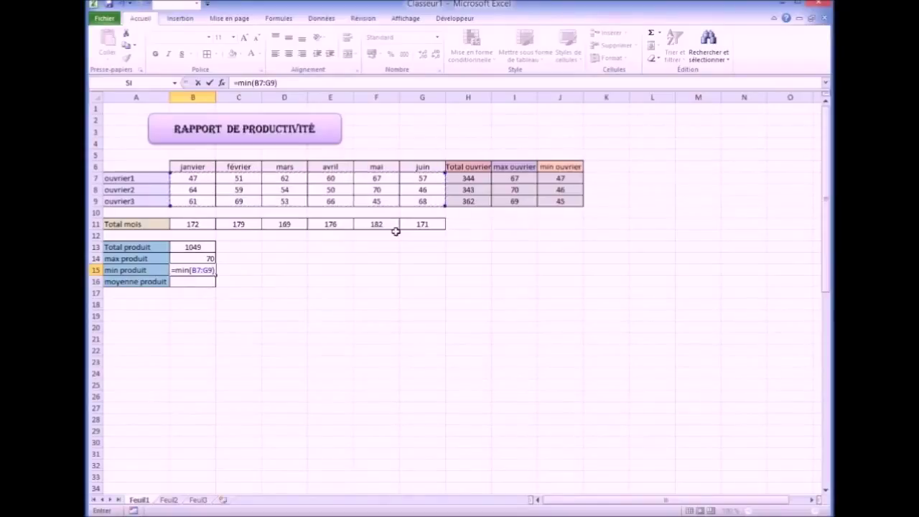
key(Return)
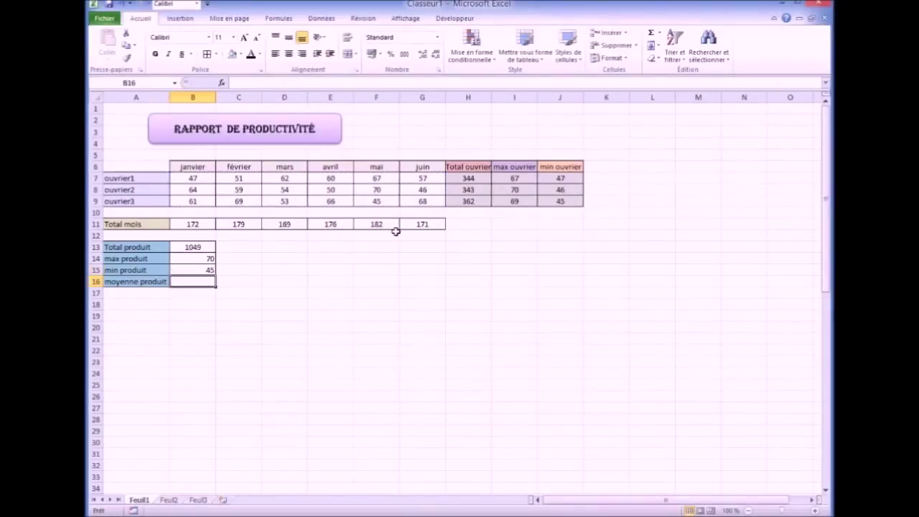
click(231, 340)
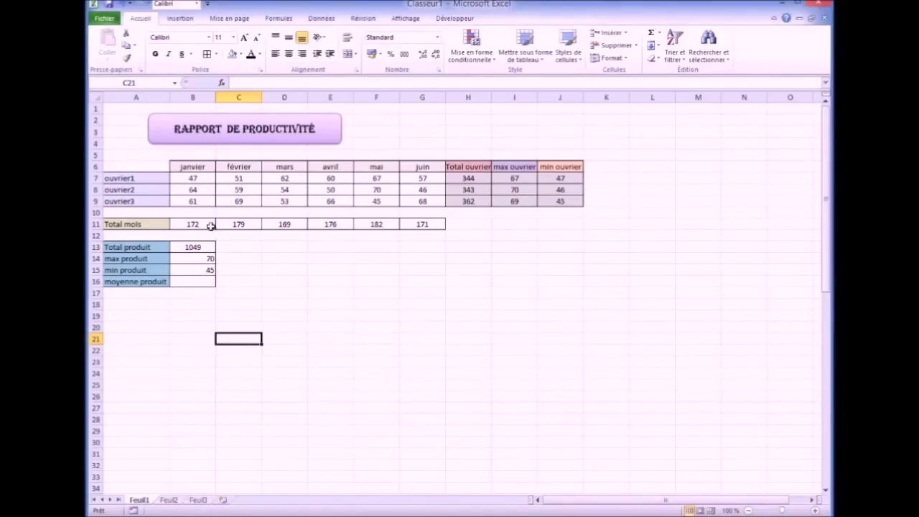
click(373, 202)
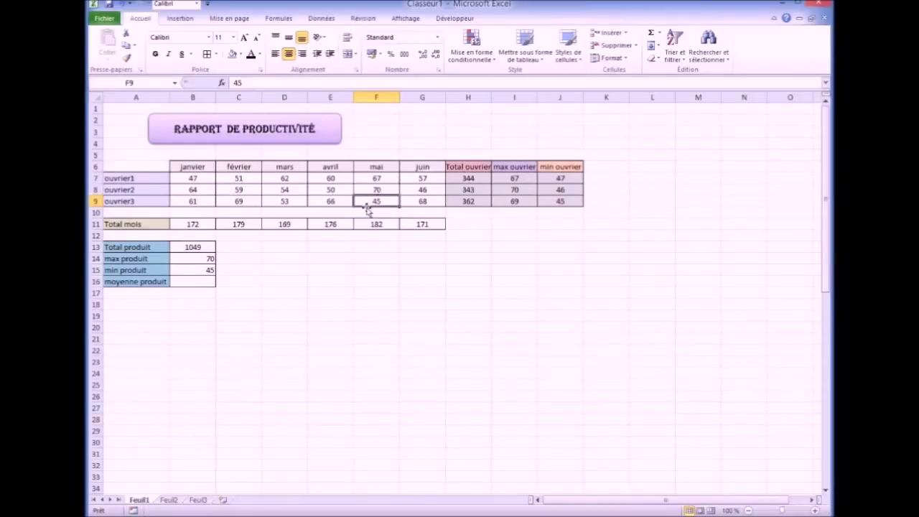
Enter the formula =moyenne(B7:G9) in cell B16 to average production across all workers and months
click(192, 281)
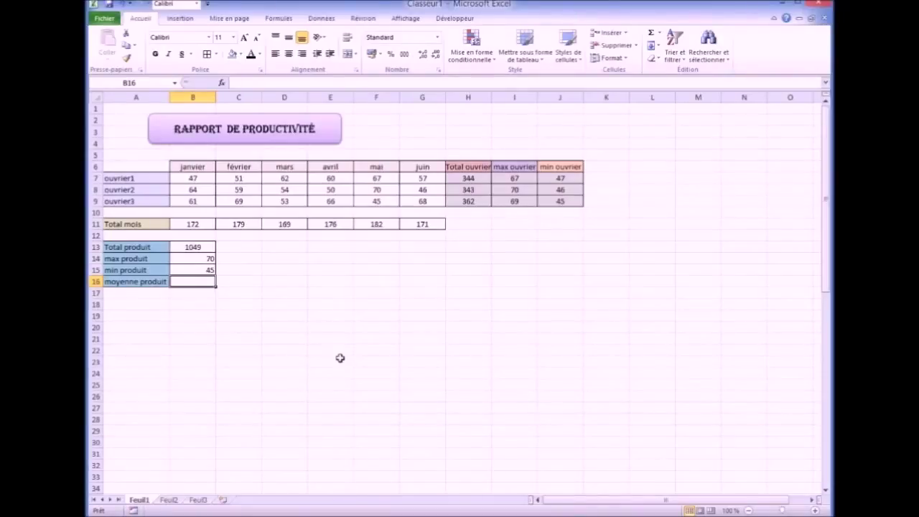
click(660, 35)
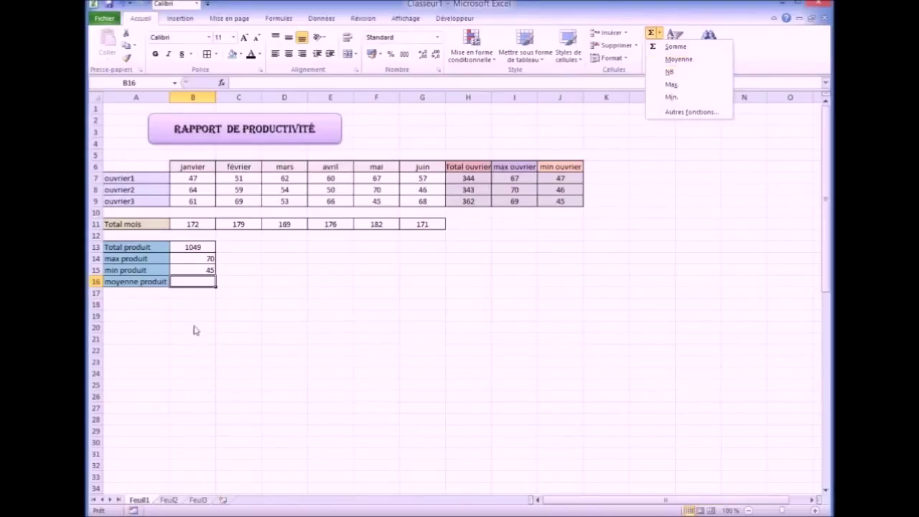
click(179, 285)
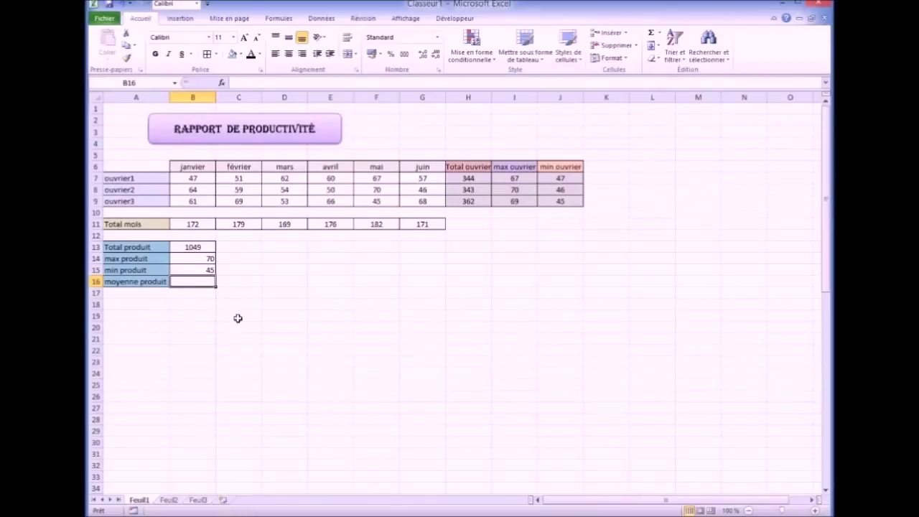
text(=moyenn)
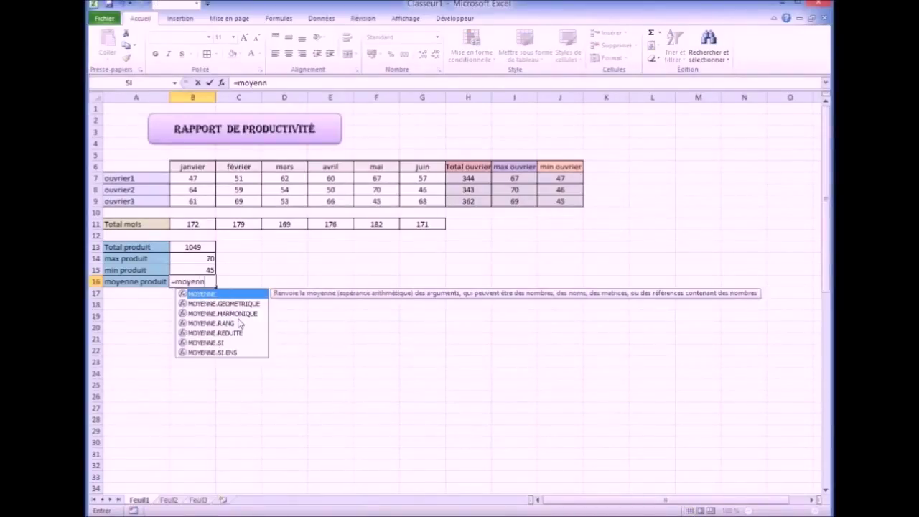
text(e()
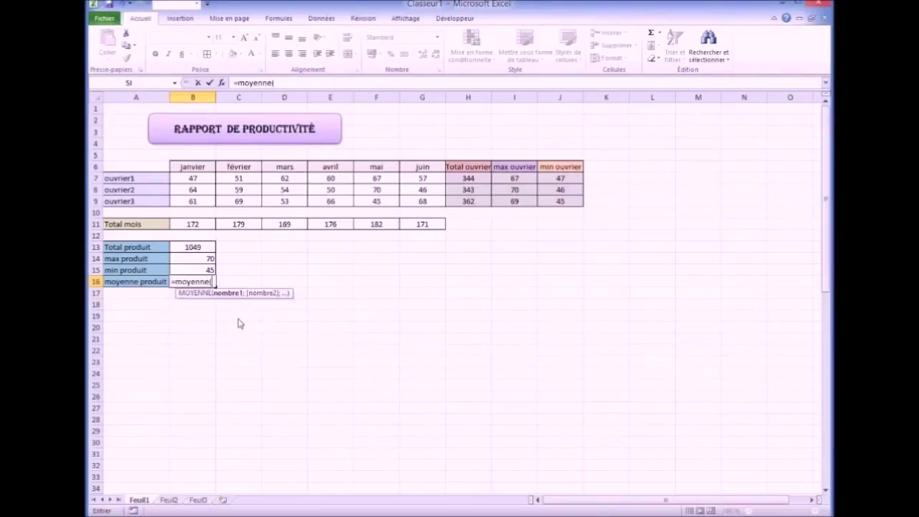
drag(191, 179, 422, 202)
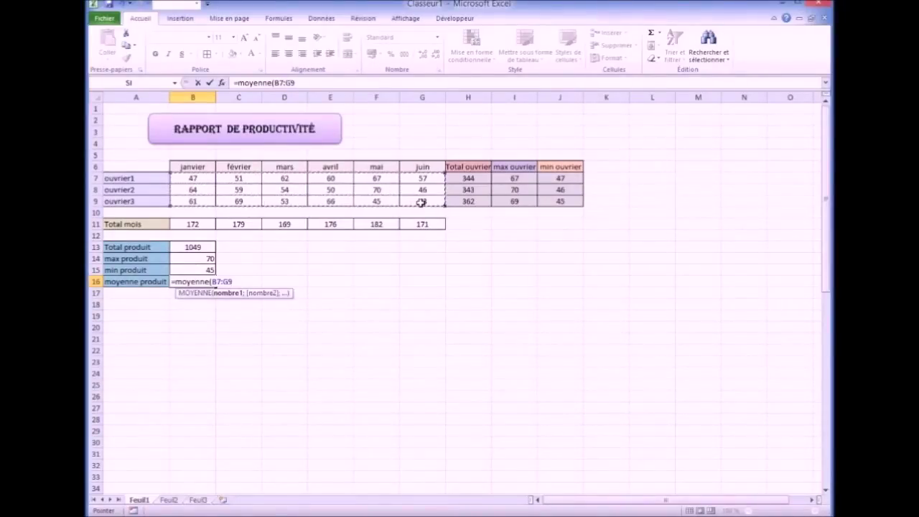
text())
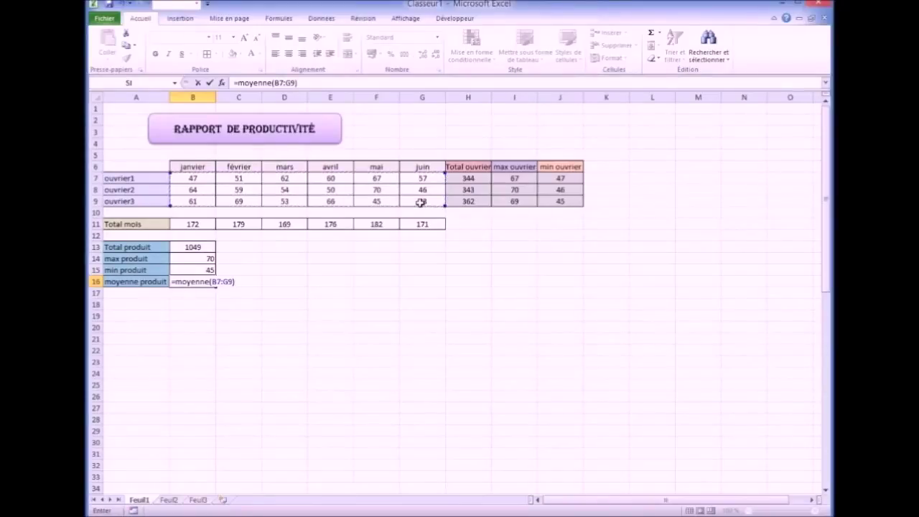
key(Return)
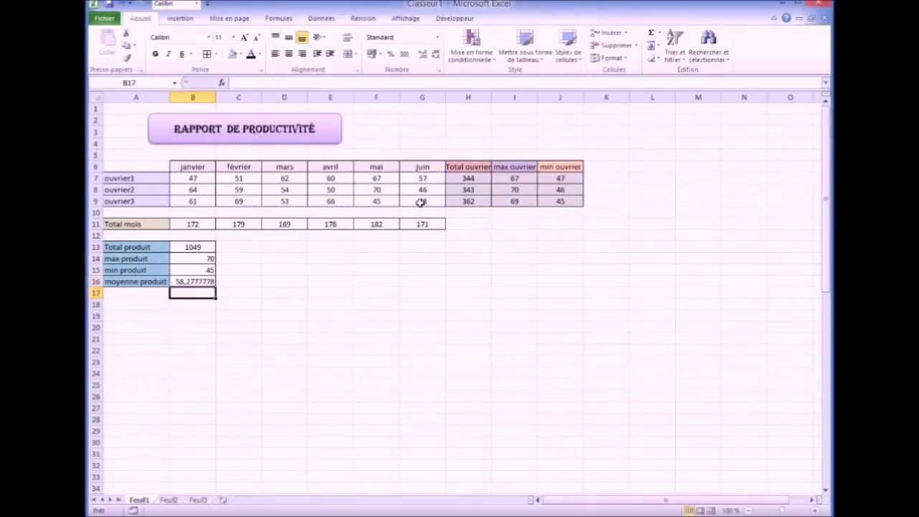
click(213, 327)
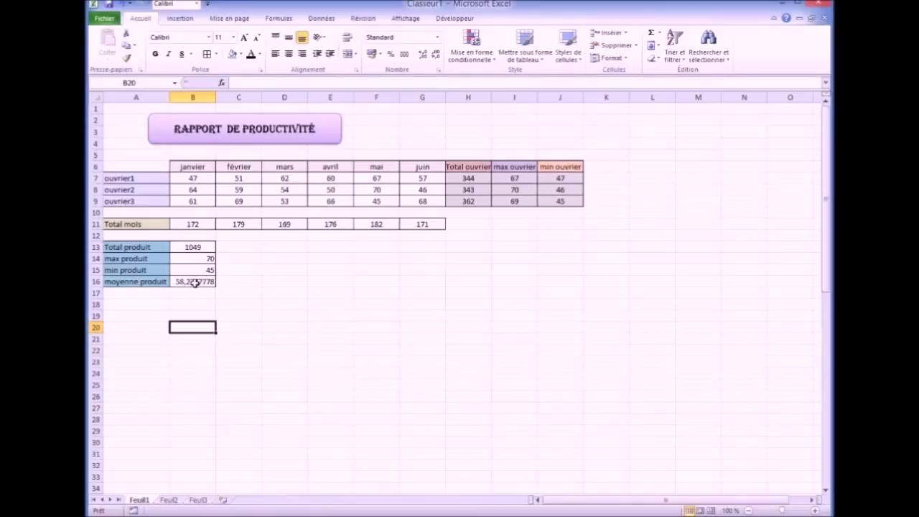
Reduce the moyenne produit value in B16 to two decimal places
click(191, 283)
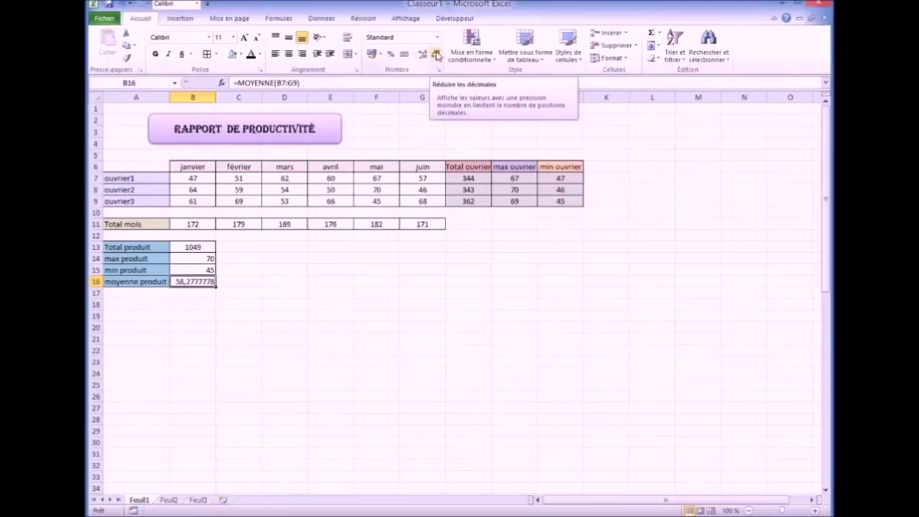
click(436, 56)
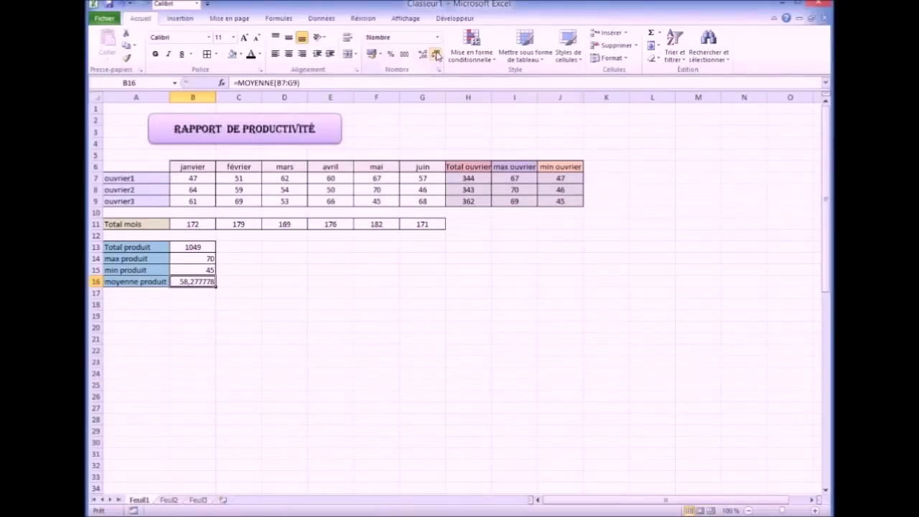
click(435, 56)
click(435, 56)
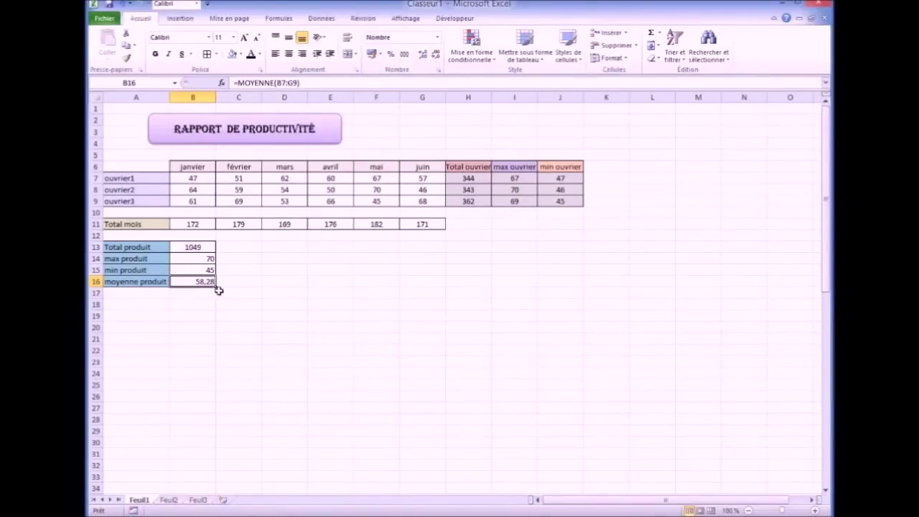
click(193, 303)
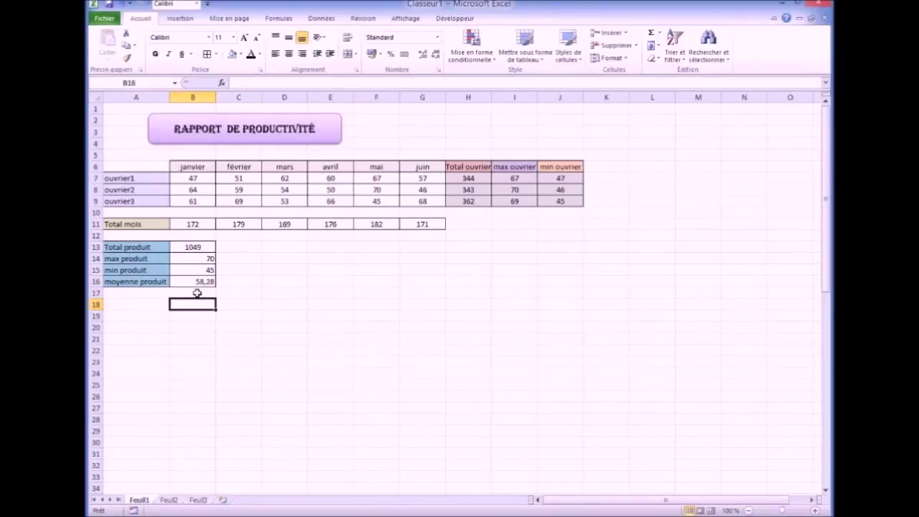
Center the max, min and moyenne produit values in B14:B16 horizontally
drag(195, 258, 197, 280)
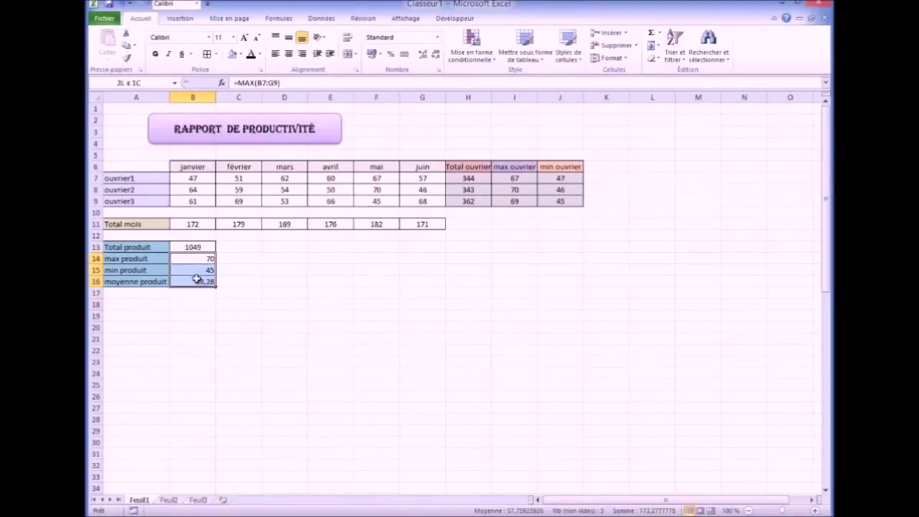
click(289, 54)
click(270, 302)
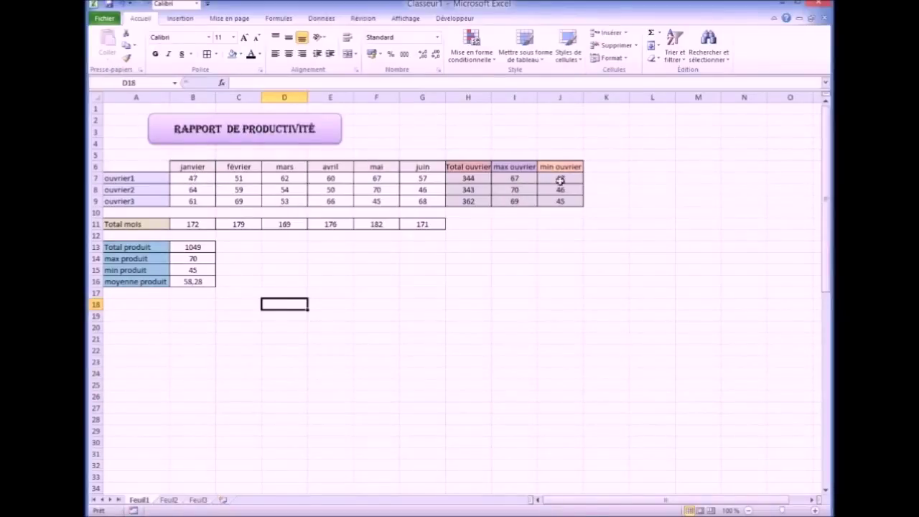
Enter the column header moyenne ouvrier in cell K6, beside min ouvrier
click(601, 167)
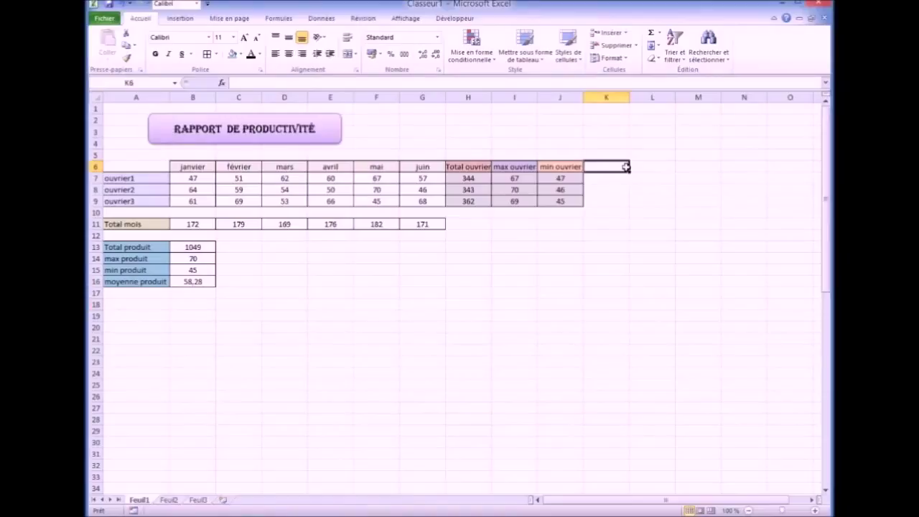
text(moyenne ouvr)
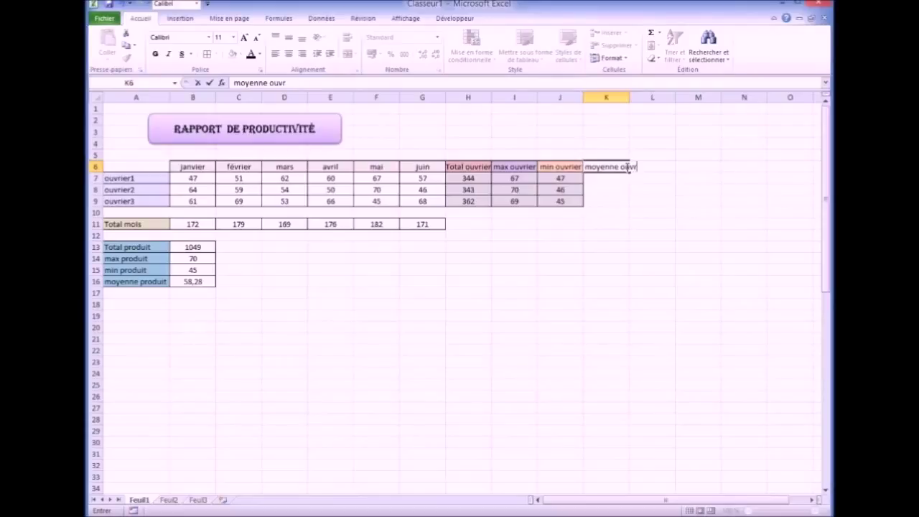
text(ier)
click(614, 224)
Apply borders to all cells in K6:K9 and widen column K to fit the moyenne ouvrier header
click(604, 166)
drag(604, 166, 606, 199)
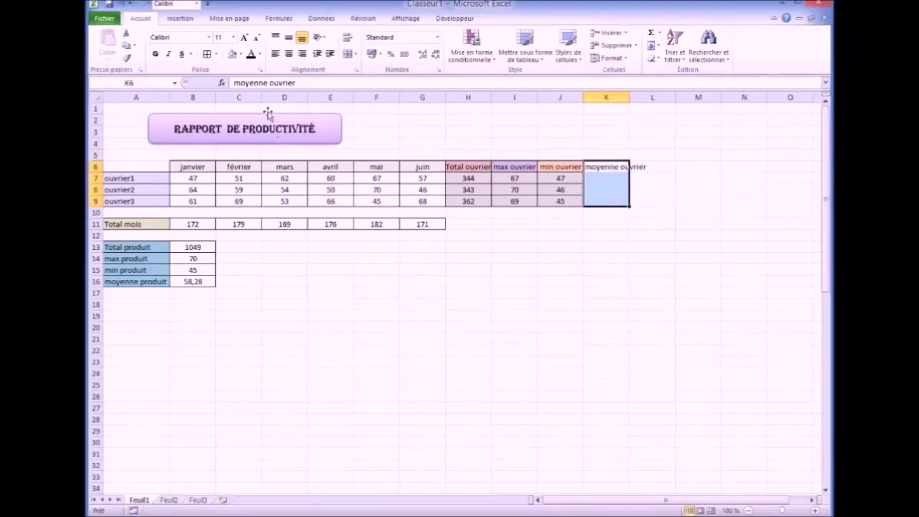
click(207, 53)
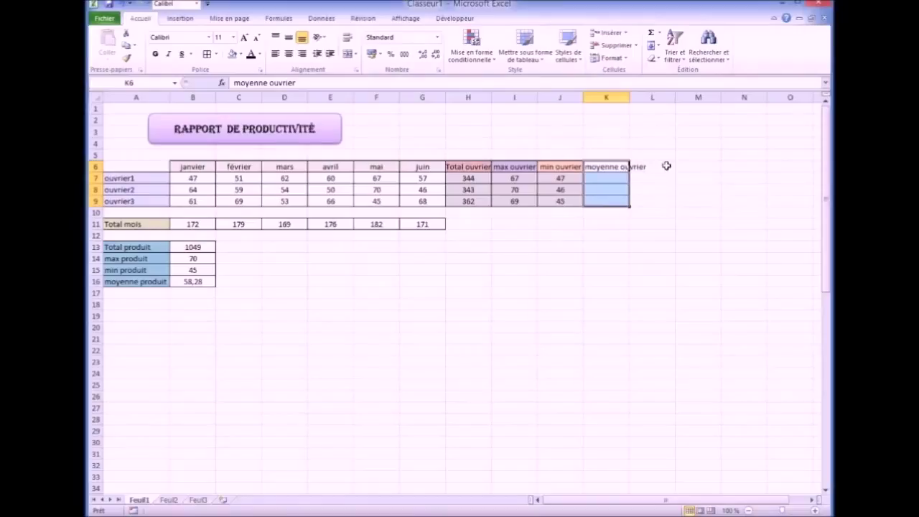
double_click(630, 97)
click(640, 237)
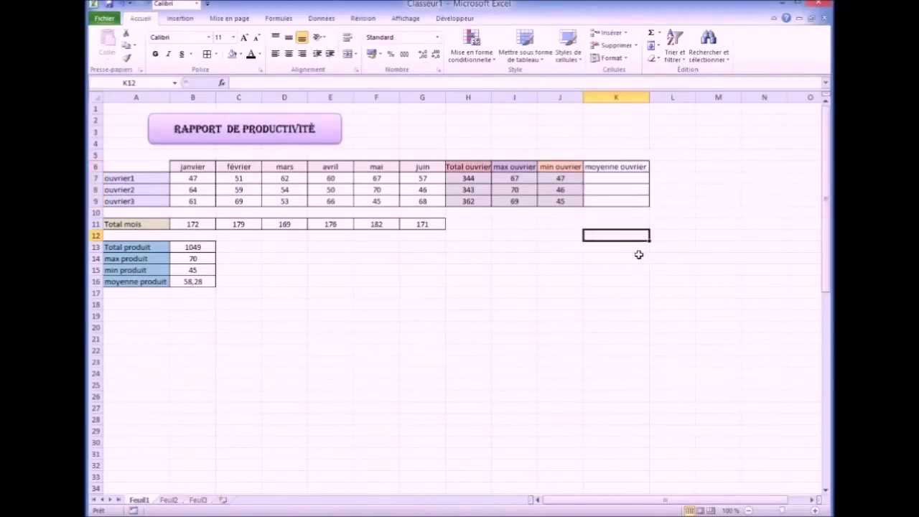
Fill the moyenne ouvrier header cell K6 with a dark tan theme color
click(611, 165)
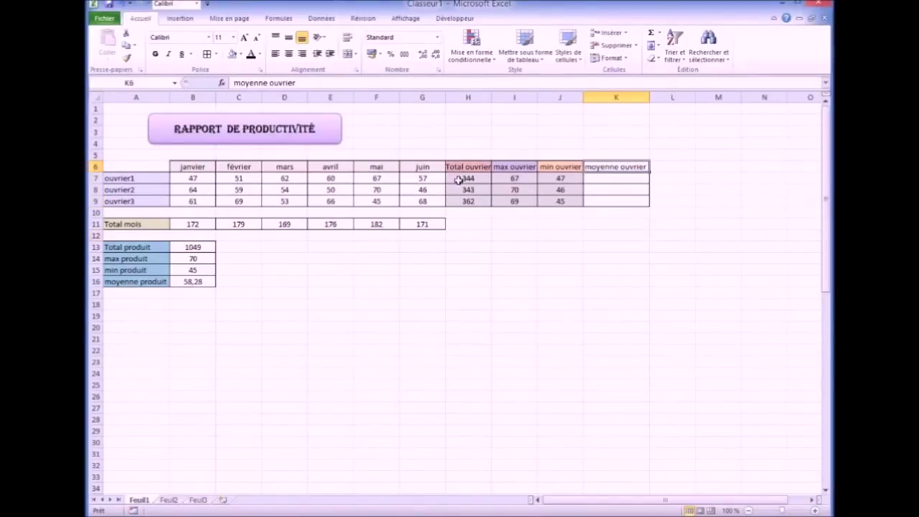
click(240, 54)
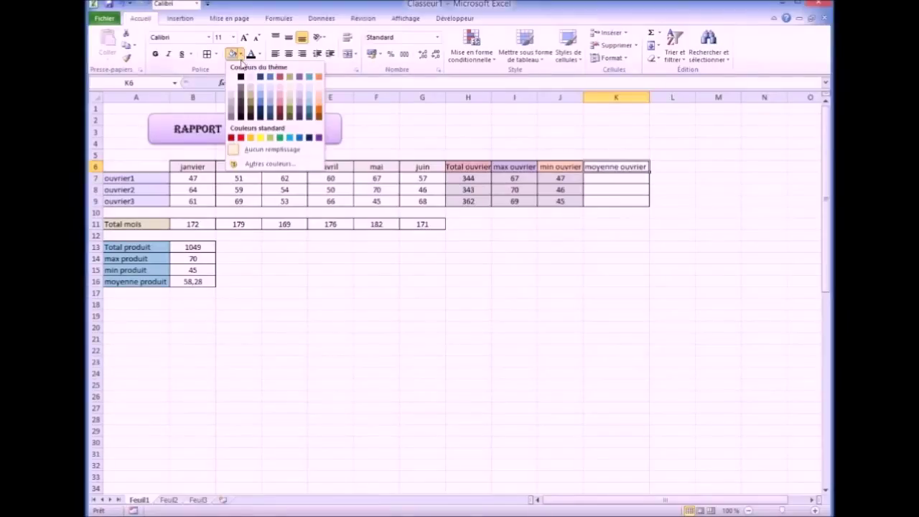
click(251, 106)
click(557, 327)
Enter the formula =moyenne(B7:G7) in cell K7 to average ouvrier1's monthly production
click(599, 178)
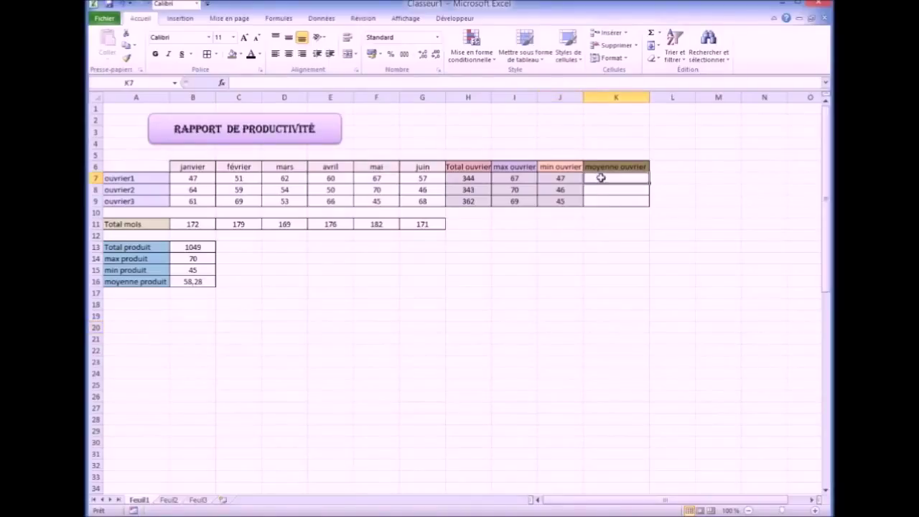
text(=mo)
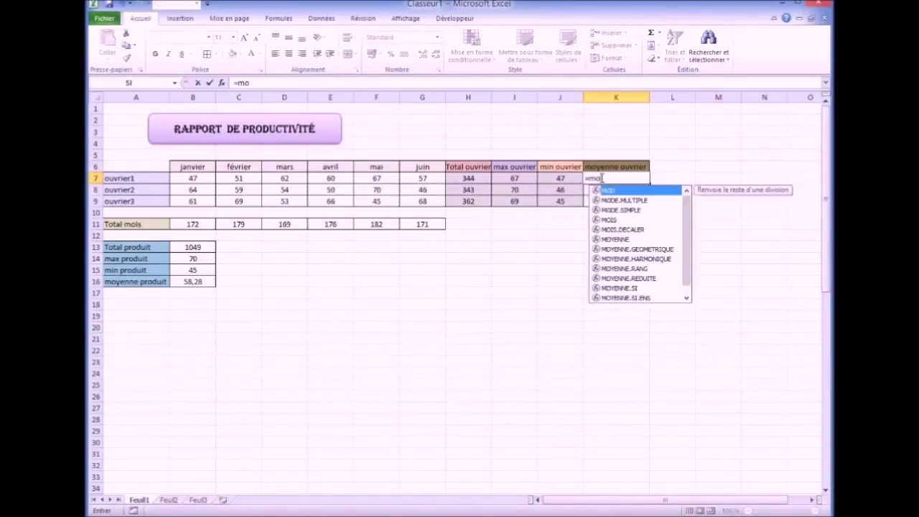
text(yenne)
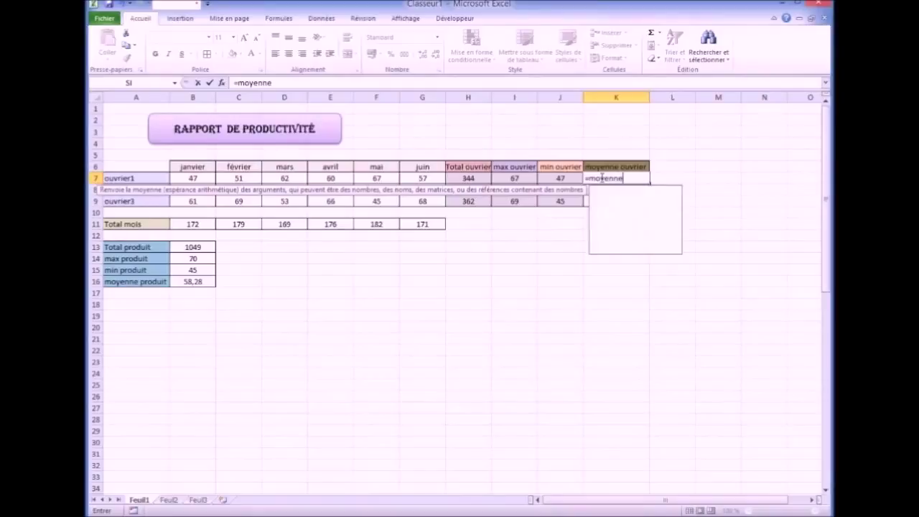
text(()
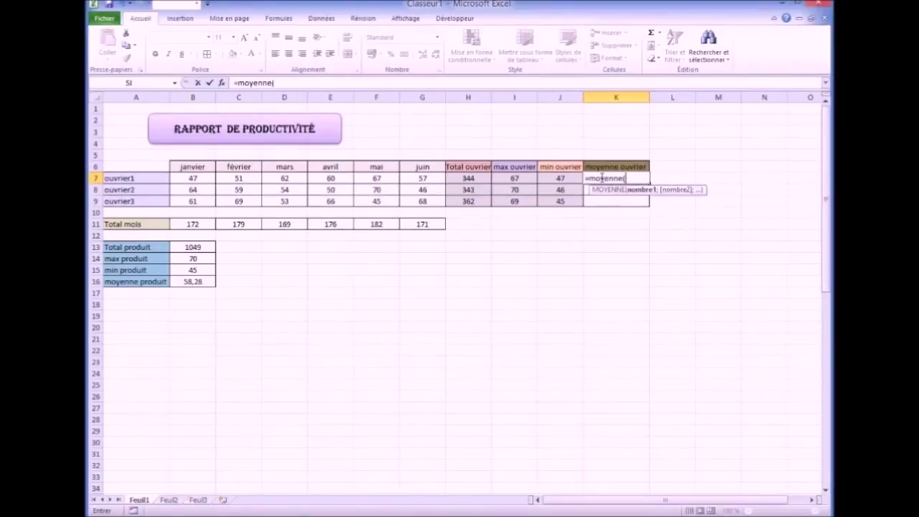
drag(188, 178, 410, 181)
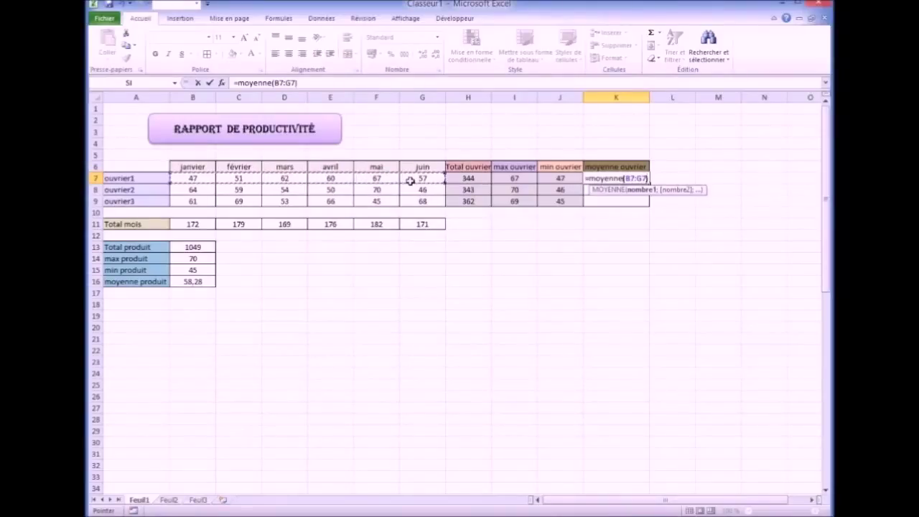
text())
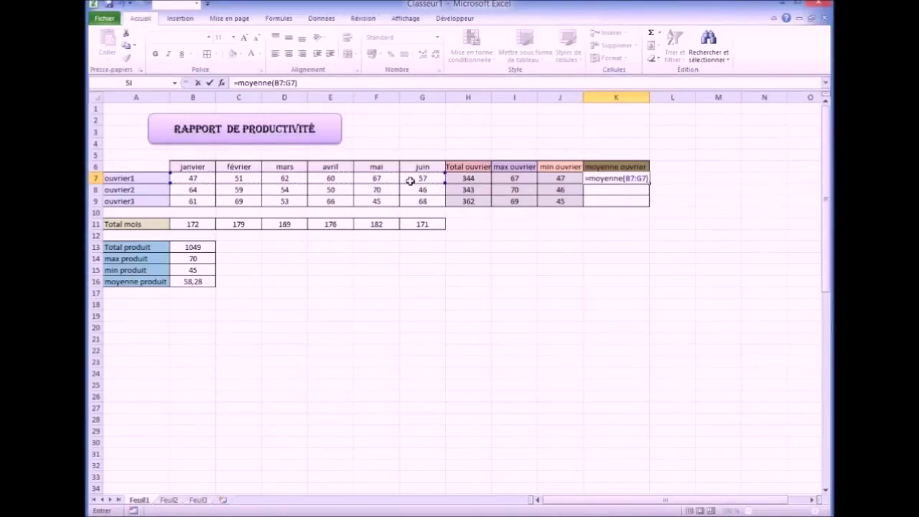
key(Return)
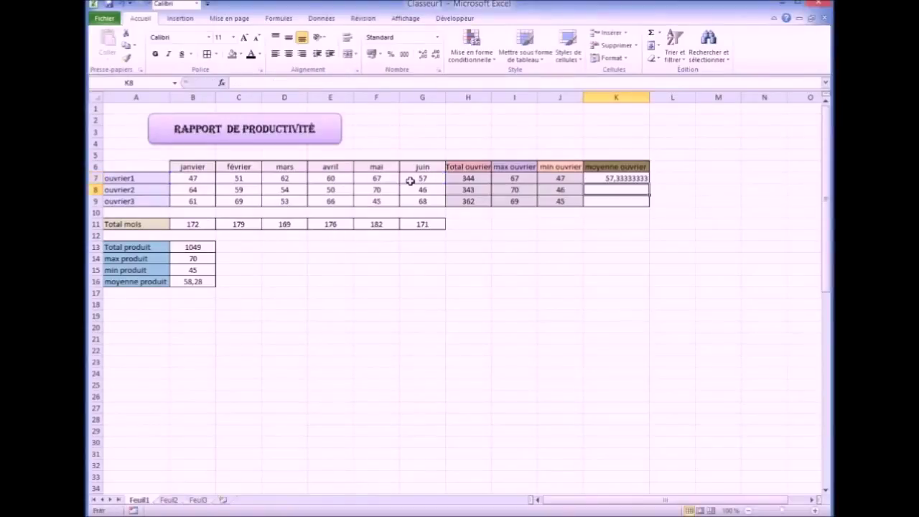
Reduce the ouvrier1 average in K7 to two decimal places
click(619, 178)
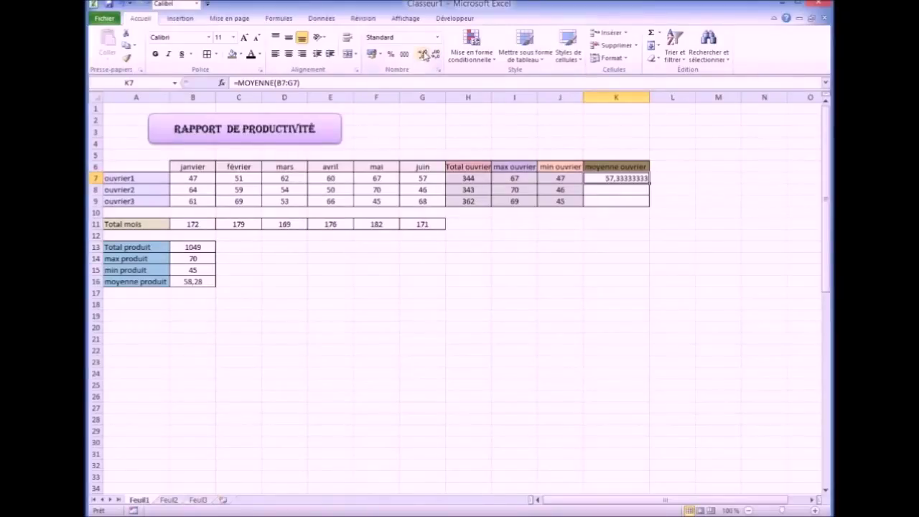
click(435, 54)
click(436, 55)
click(436, 55)
click(436, 54)
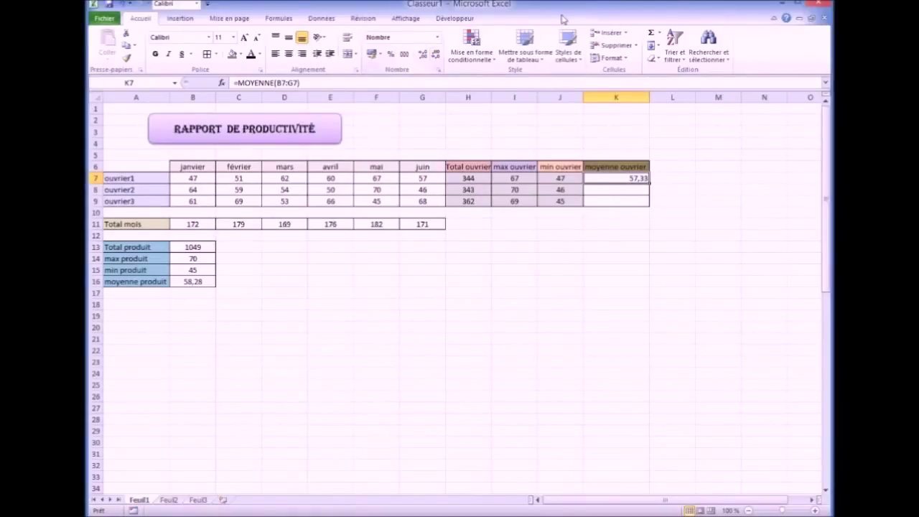
click(633, 293)
Copy the average formula from K7 down to K9 and center the values in K7:K9 horizontally
click(619, 178)
drag(651, 183, 629, 200)
click(638, 235)
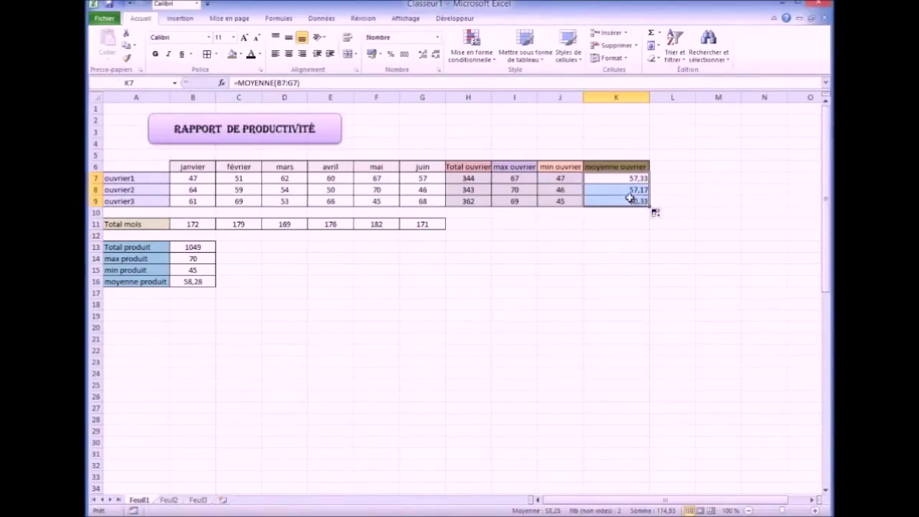
click(289, 55)
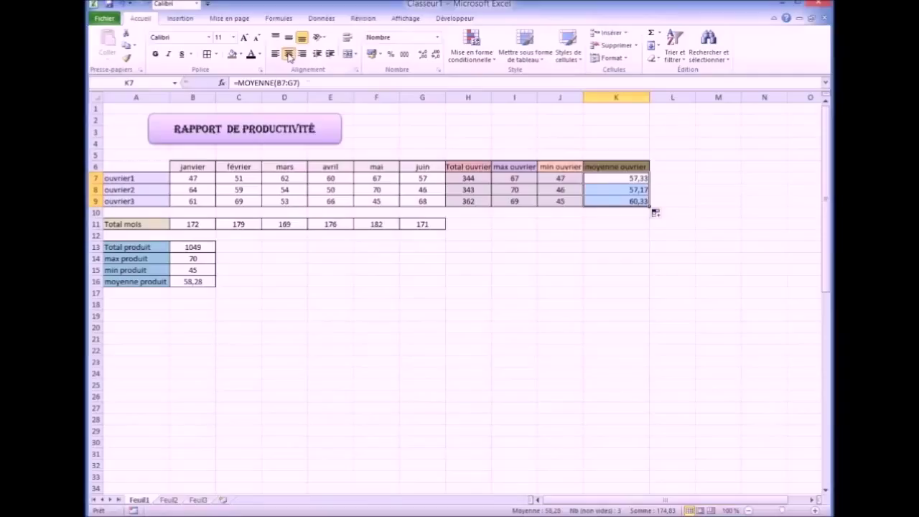
click(560, 290)
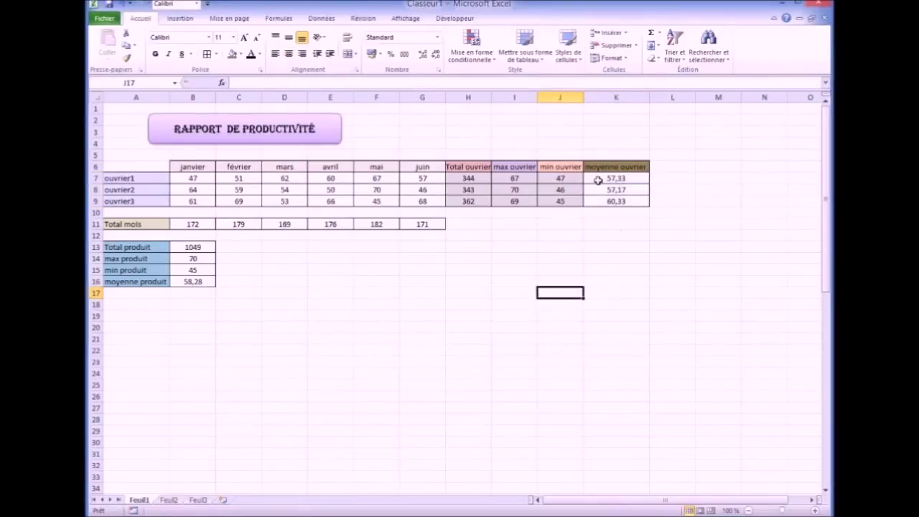
Fill the worker averages in K7:K9 with the same light grey theme color as H7:J9, and slightly widen column H
drag(602, 179, 613, 201)
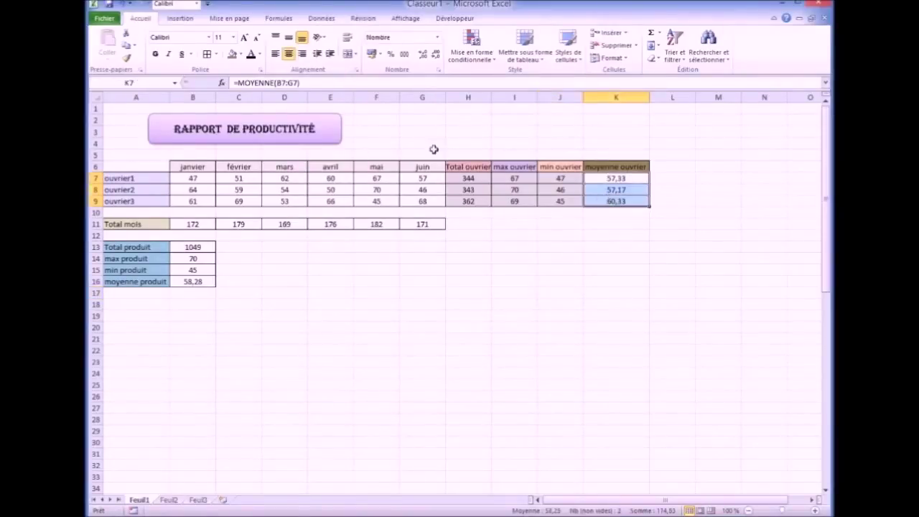
click(241, 53)
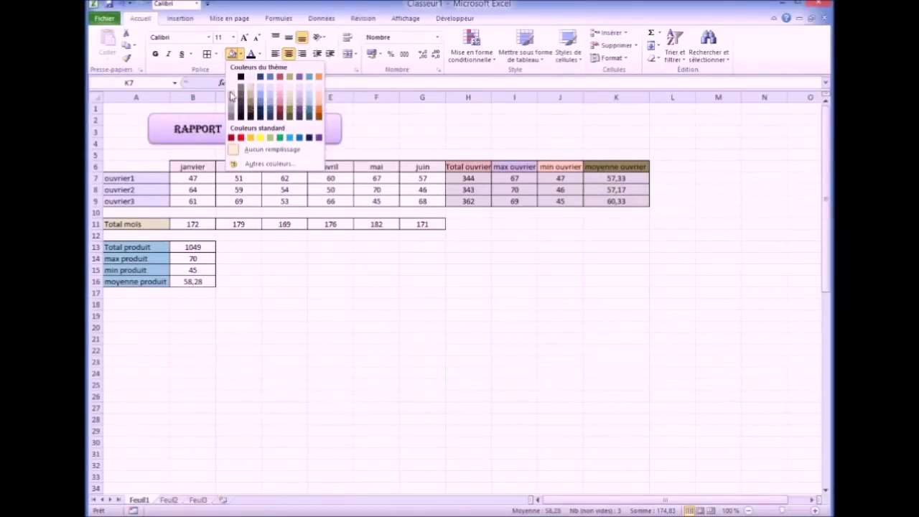
key(Escape)
click(615, 325)
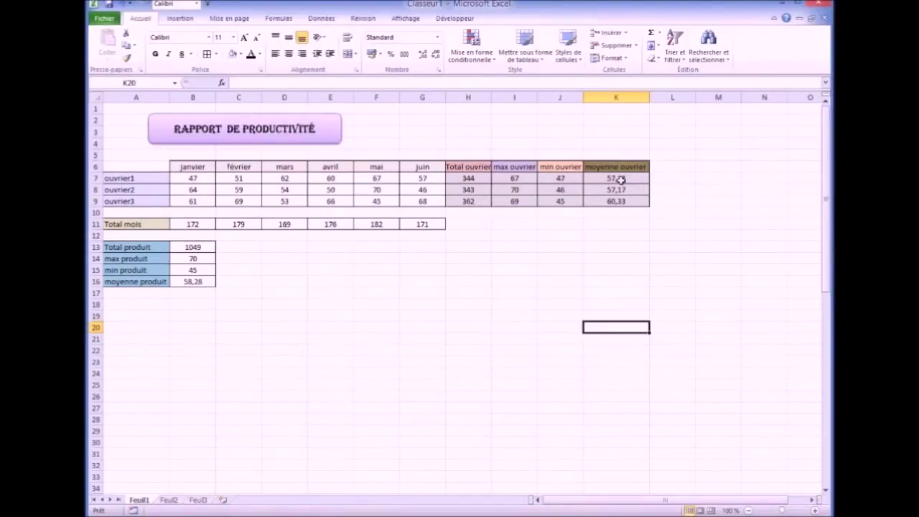
drag(490, 99, 495, 99)
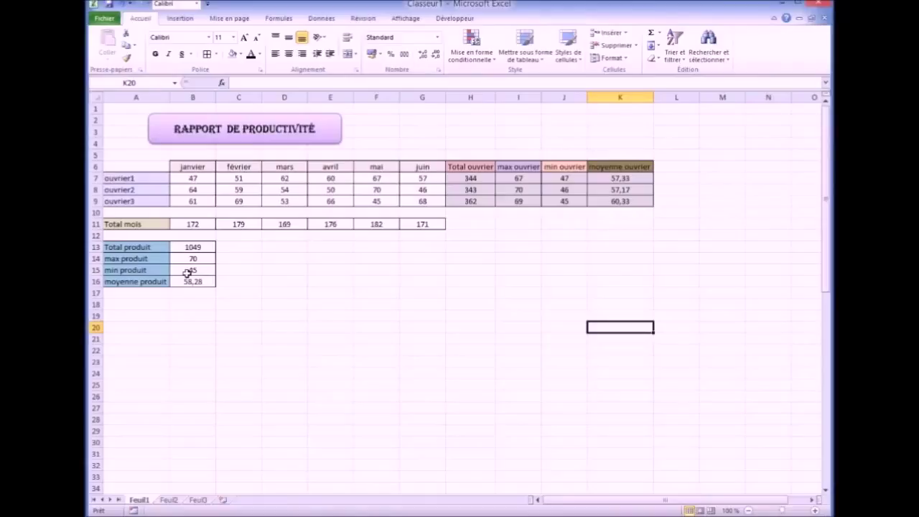
Review ouvrier1's MAX formula in I7 against the May production value in F7
click(194, 309)
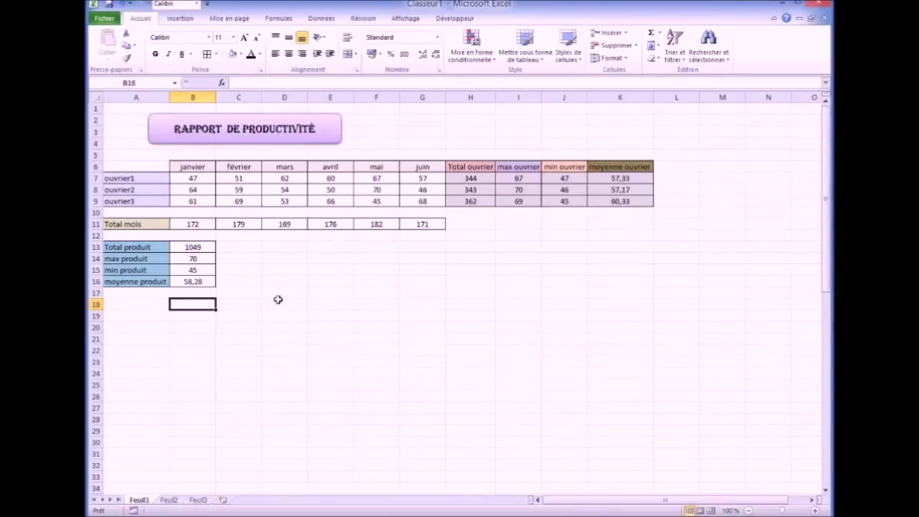
click(304, 301)
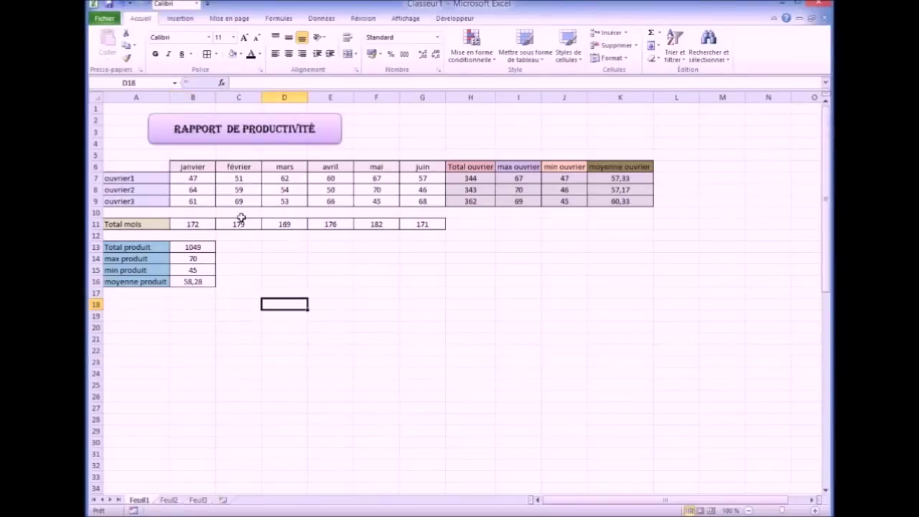
click(200, 320)
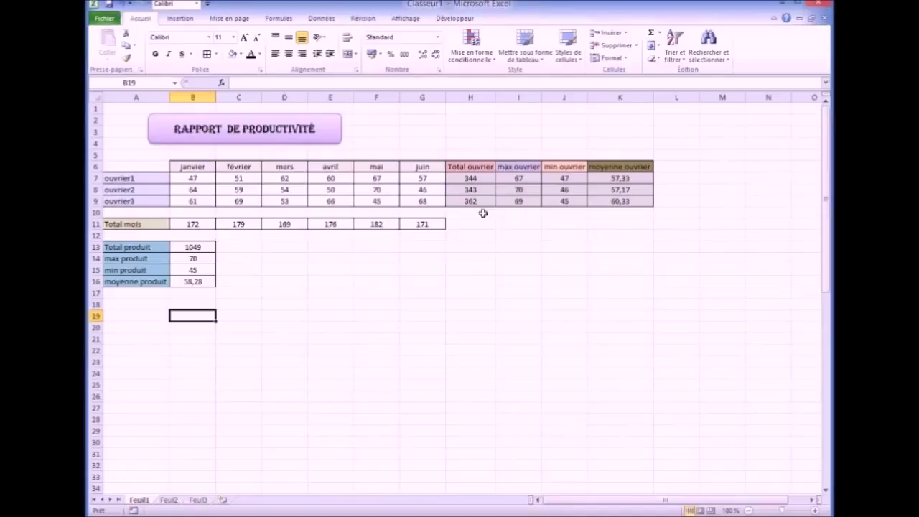
click(518, 178)
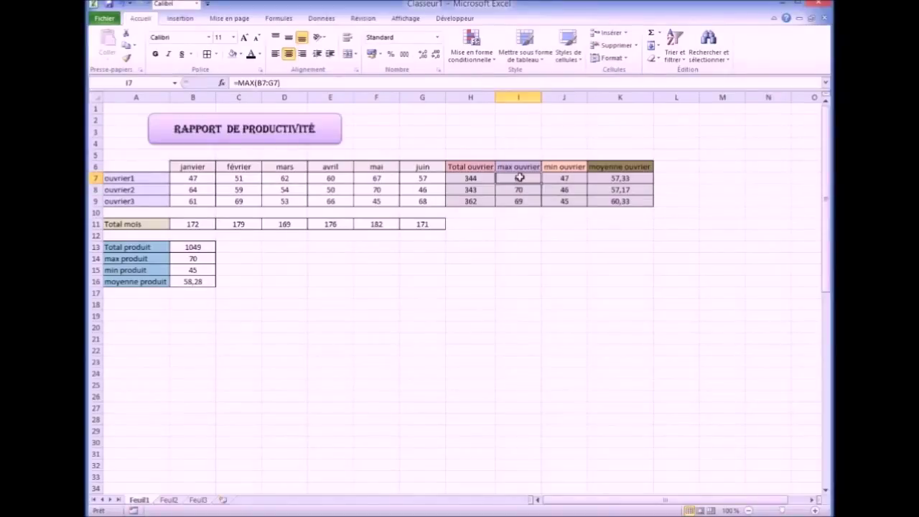
click(377, 178)
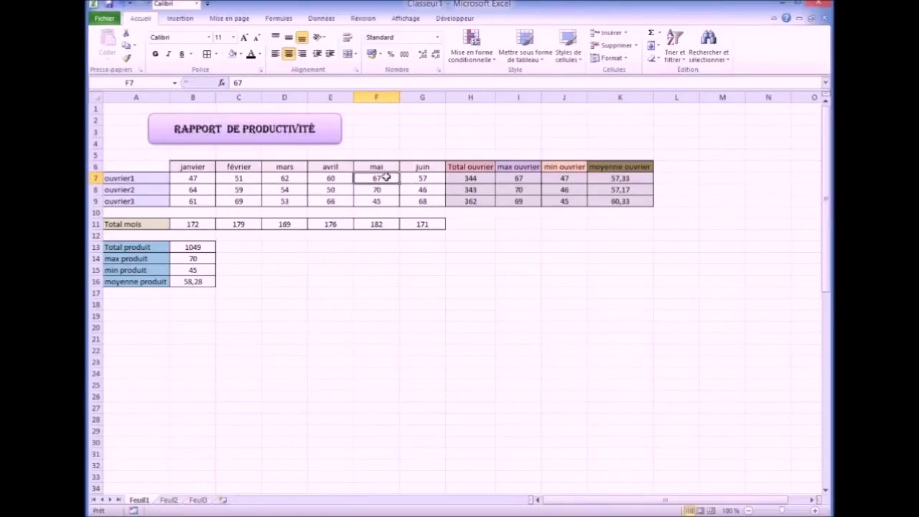
click(333, 308)
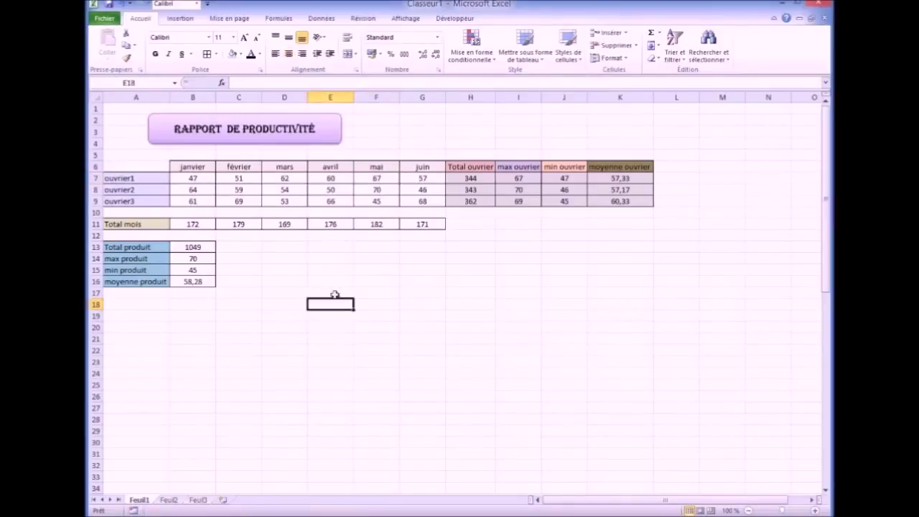
Enter janvier in cell E14 and autofill the month series across to H14
click(321, 260)
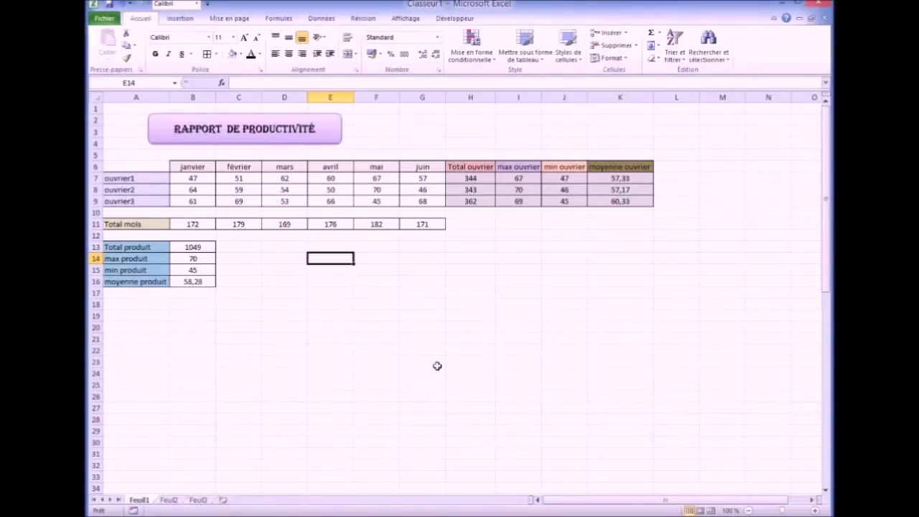
text(janvier)
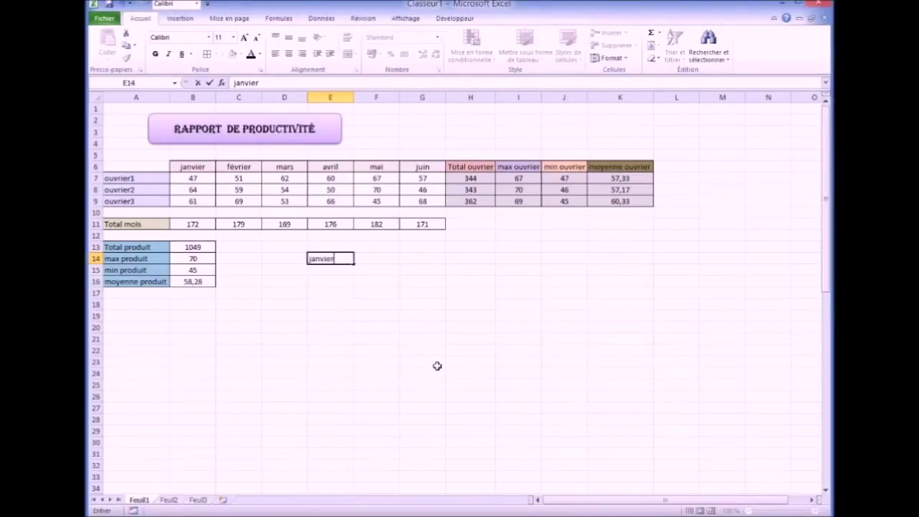
click(378, 303)
click(319, 256)
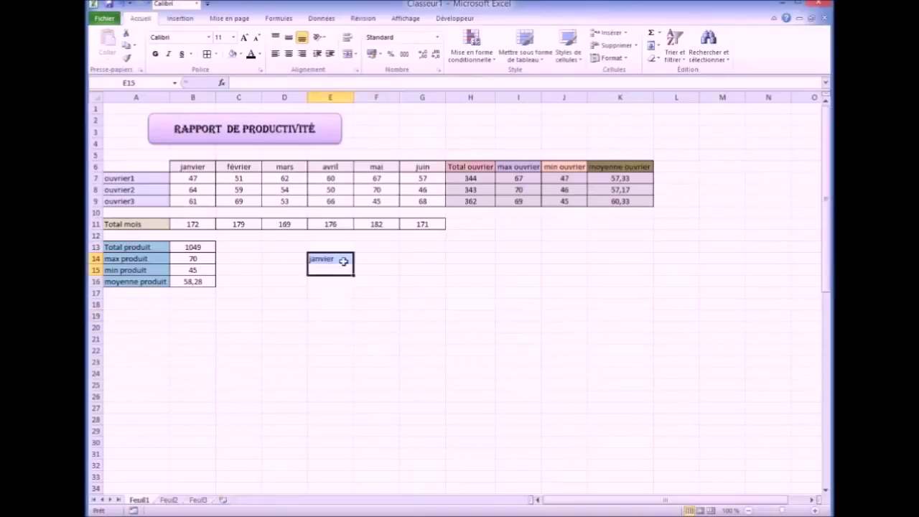
drag(353, 264, 491, 262)
Clear the month series from cells E14:H14
drag(330, 256, 468, 261)
key(Delete)
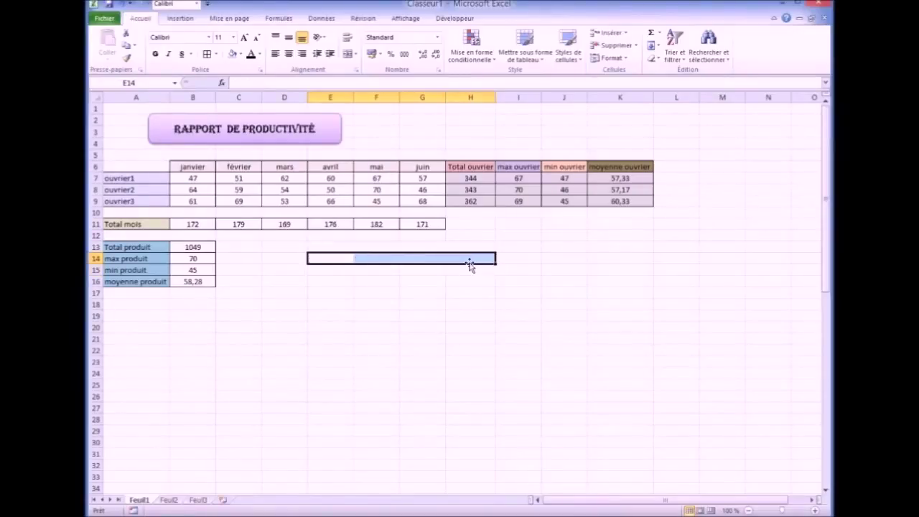
click(320, 325)
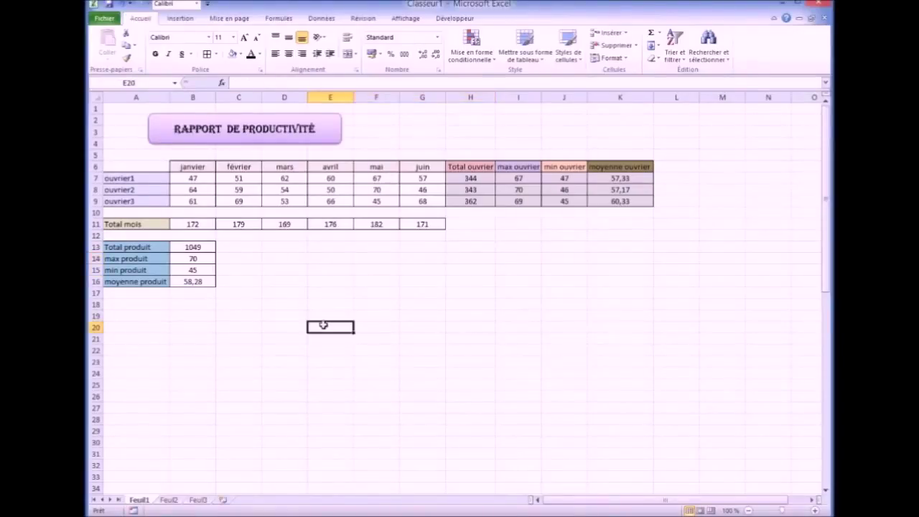
Enter 1 in cell E13 and copy it across to I13 with the fill handle
click(328, 246)
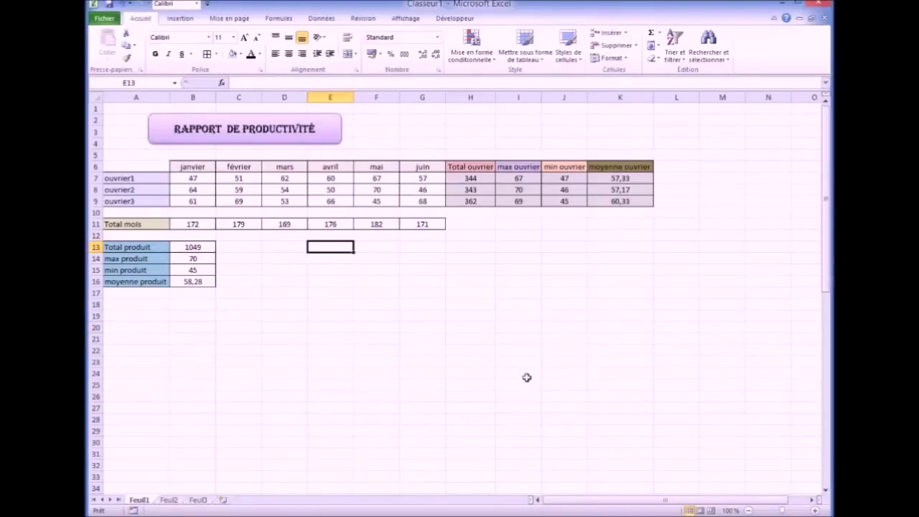
text(1)
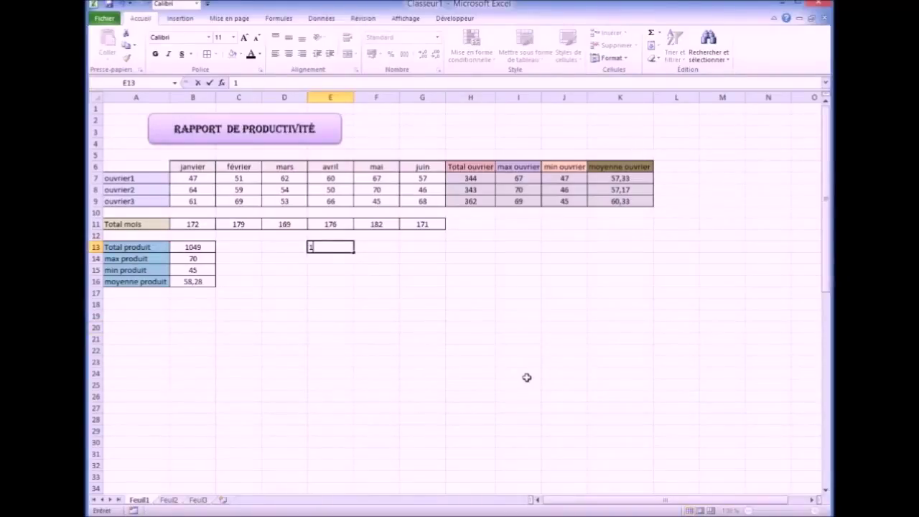
click(366, 331)
click(331, 248)
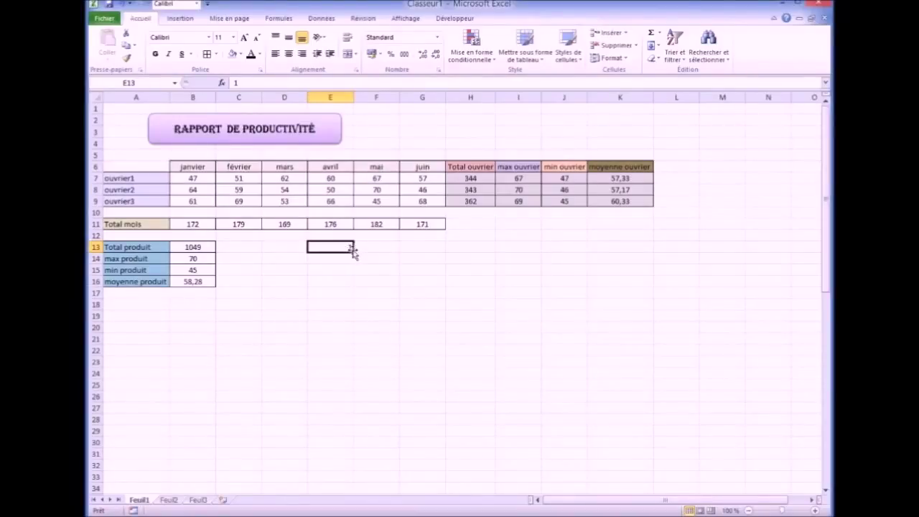
drag(354, 253, 554, 251)
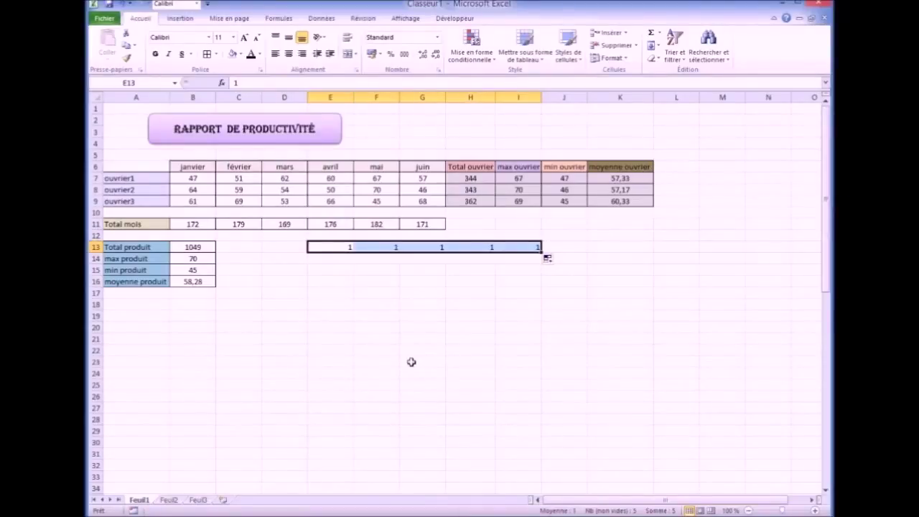
Clear the copied numbers from cells E13:I13
click(330, 246)
drag(330, 247, 514, 247)
key(Delete)
click(324, 283)
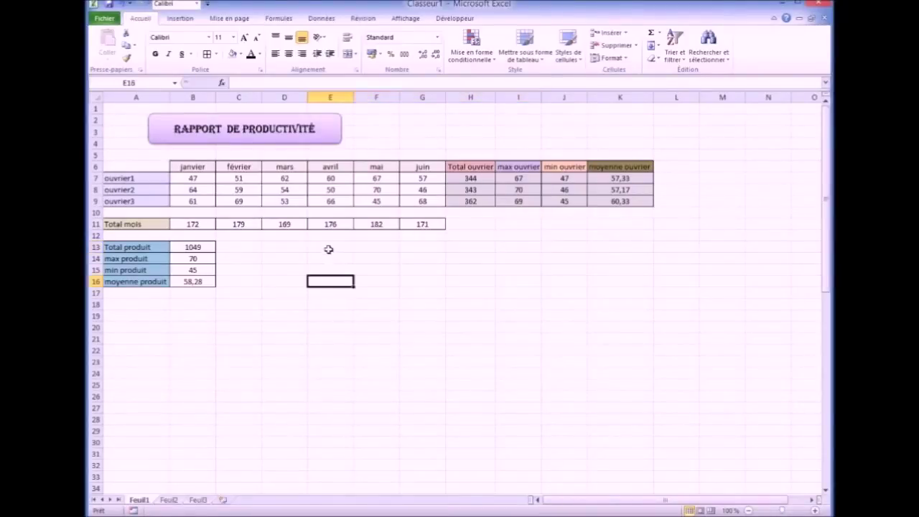
Enter 1 in E13 and 2 in E14, and extend the number series down to E22
click(328, 249)
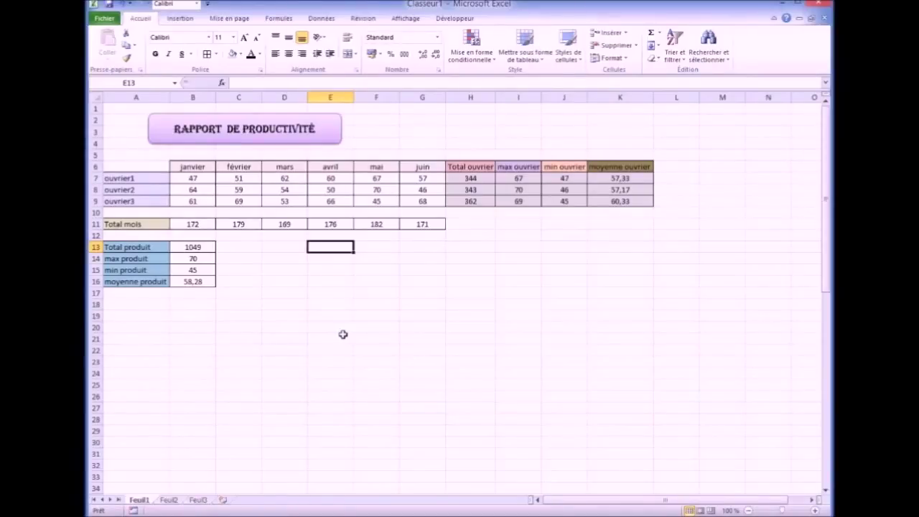
text(1)
click(337, 258)
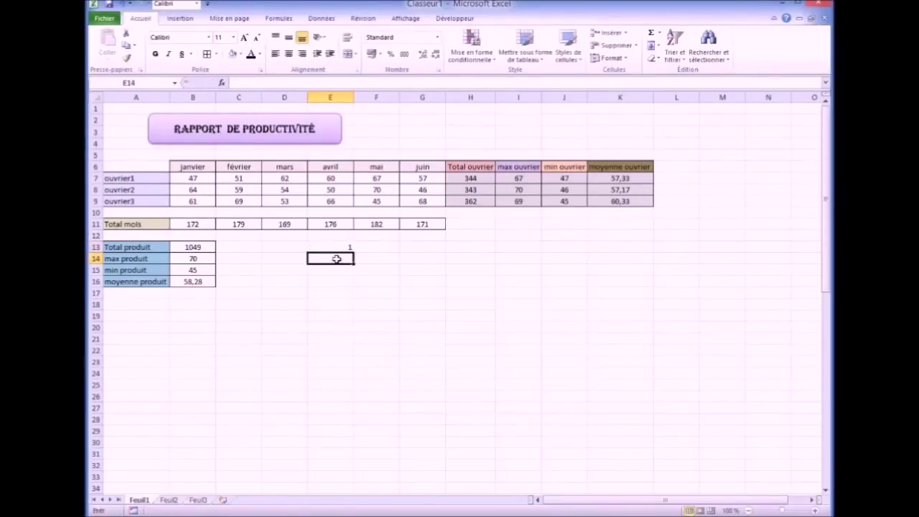
text(2)
click(327, 305)
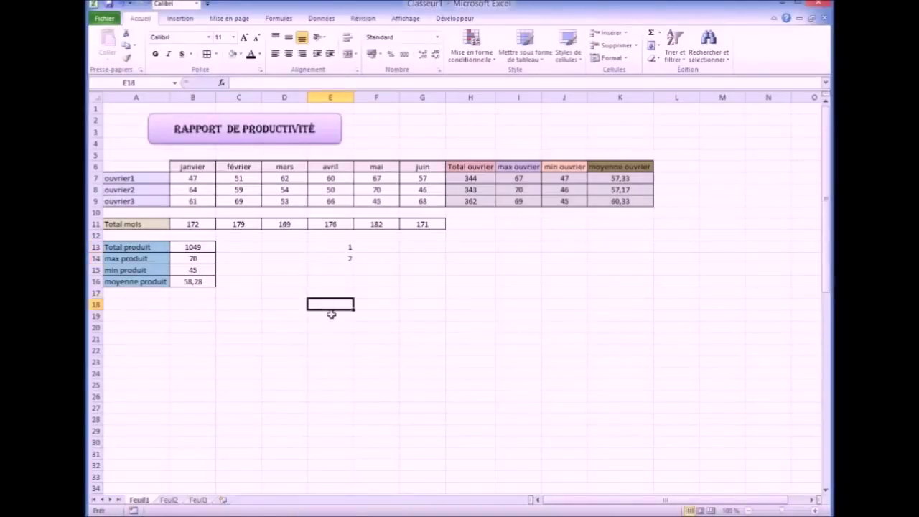
drag(332, 246, 359, 356)
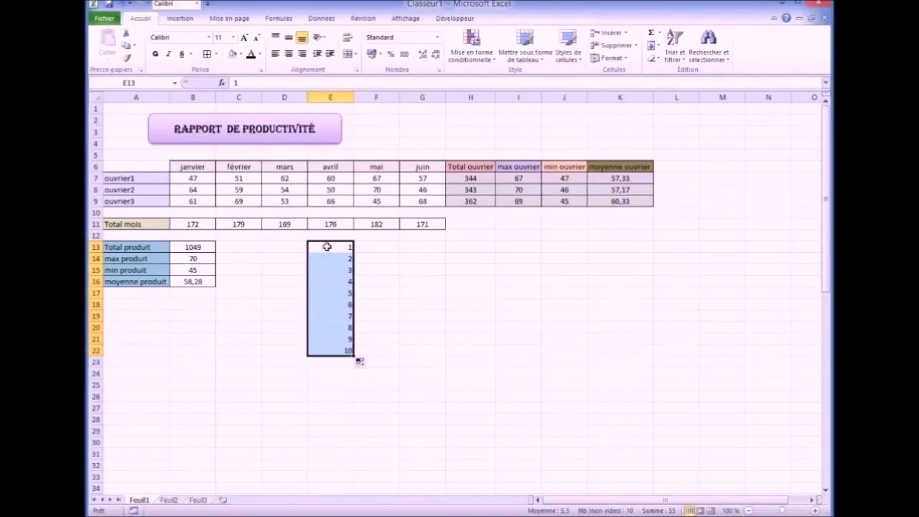
Replace the series in E13:E22 with one starting from 0 in E13 and 2 in E14, extended down to E23
drag(327, 246, 341, 352)
key(Delete)
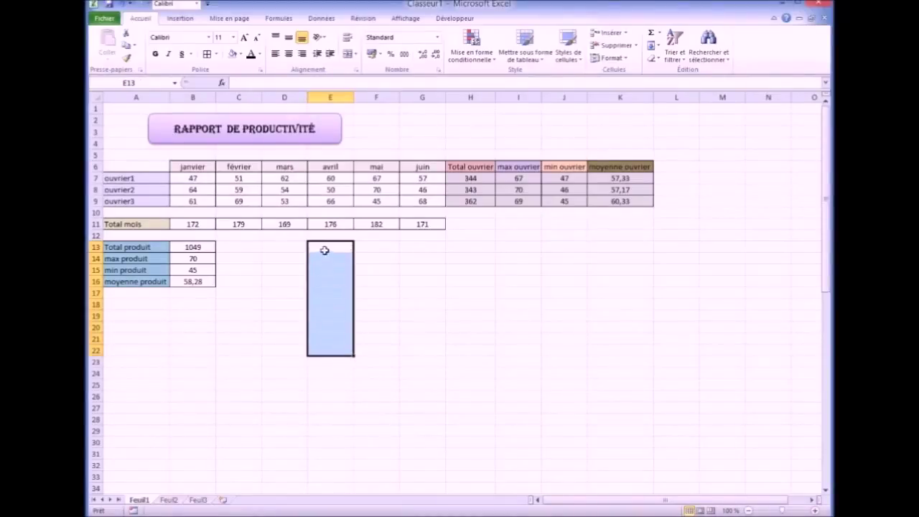
click(324, 250)
text(0)
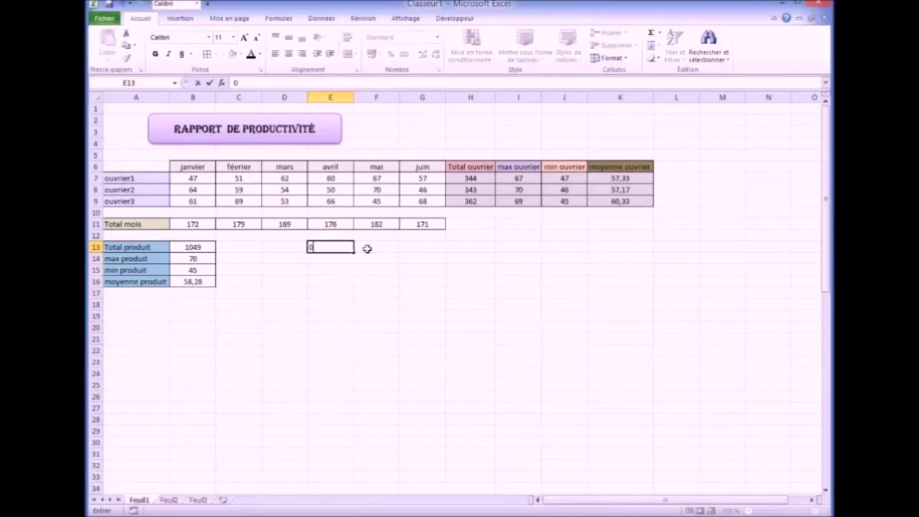
click(324, 260)
text(2)
click(337, 284)
drag(336, 250, 349, 257)
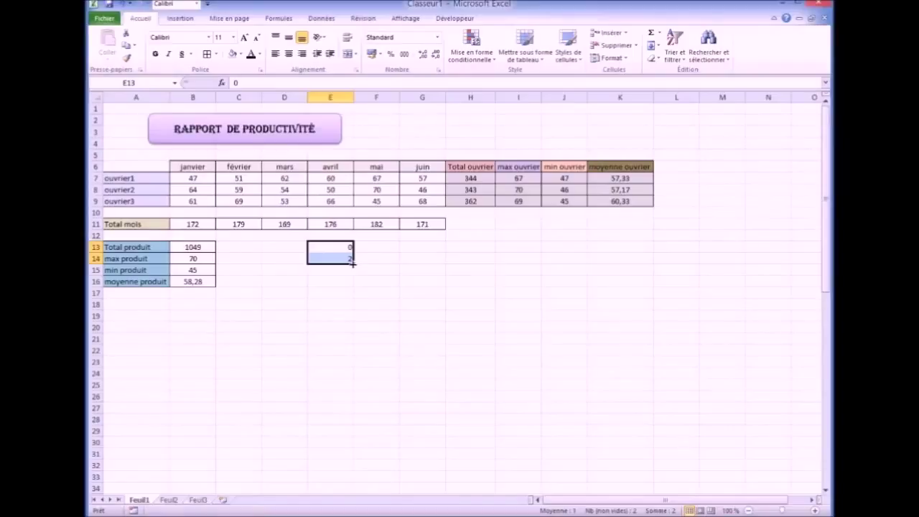
drag(352, 263, 359, 365)
click(414, 350)
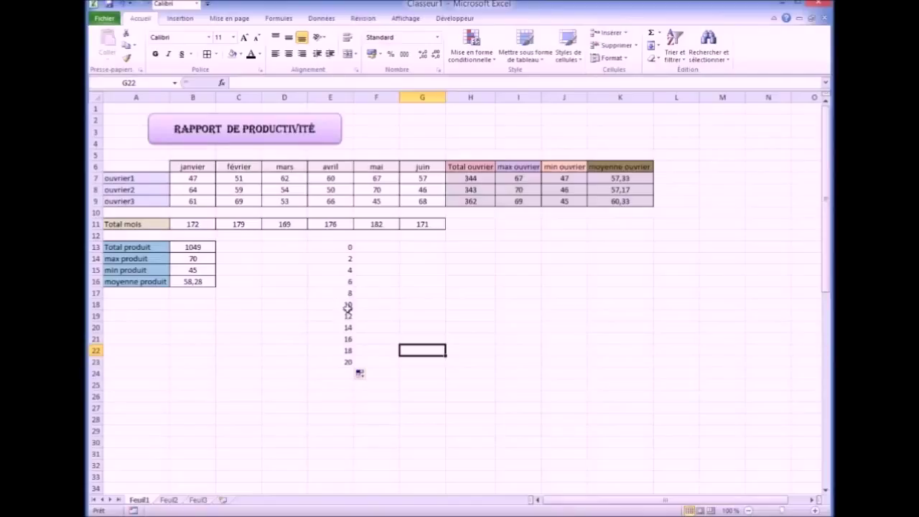
Change E14 to 3 and refill the series from E13:E14 down to E23
click(341, 259)
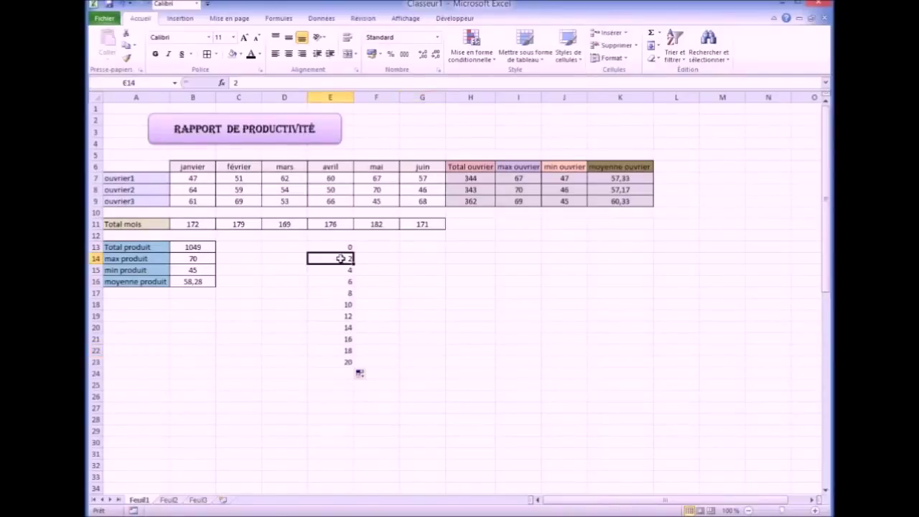
text(3)
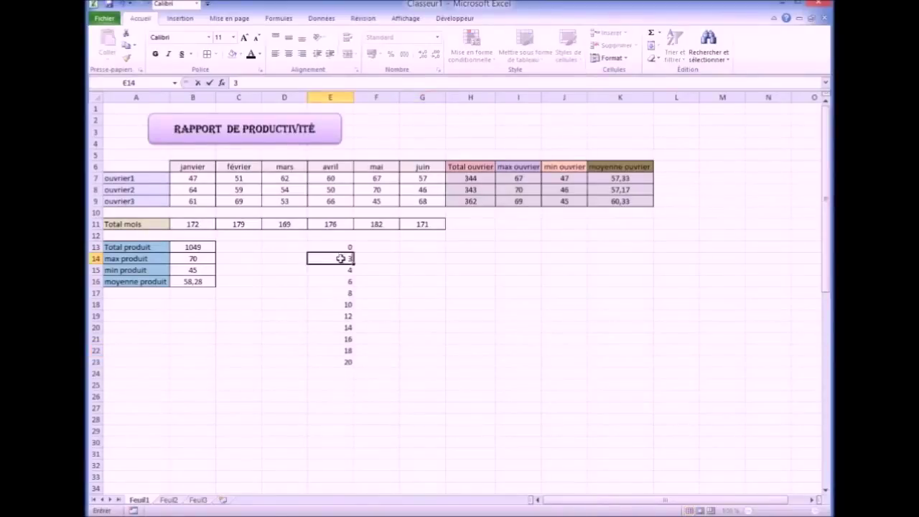
click(376, 304)
drag(339, 244, 360, 368)
click(428, 356)
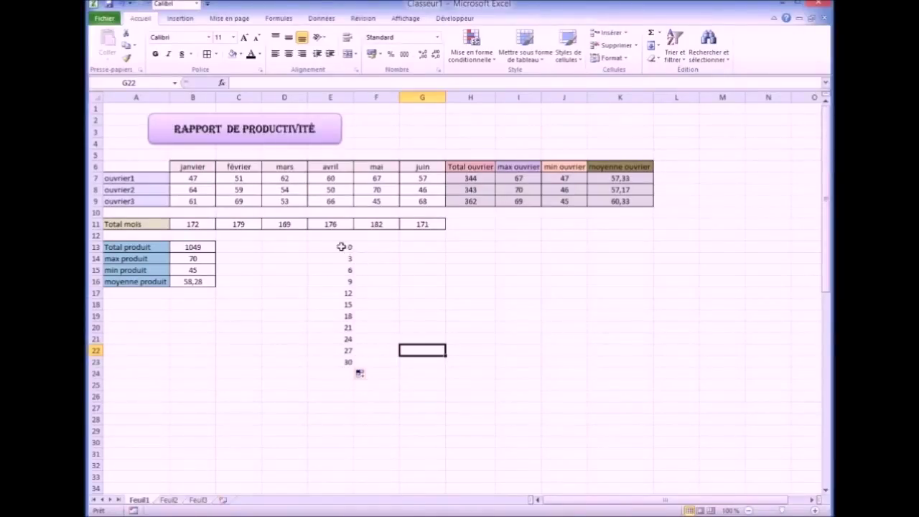
Replace the series in E13:E23 with 1 in E13 and the formula =E13+1 in E14
drag(331, 246, 336, 363)
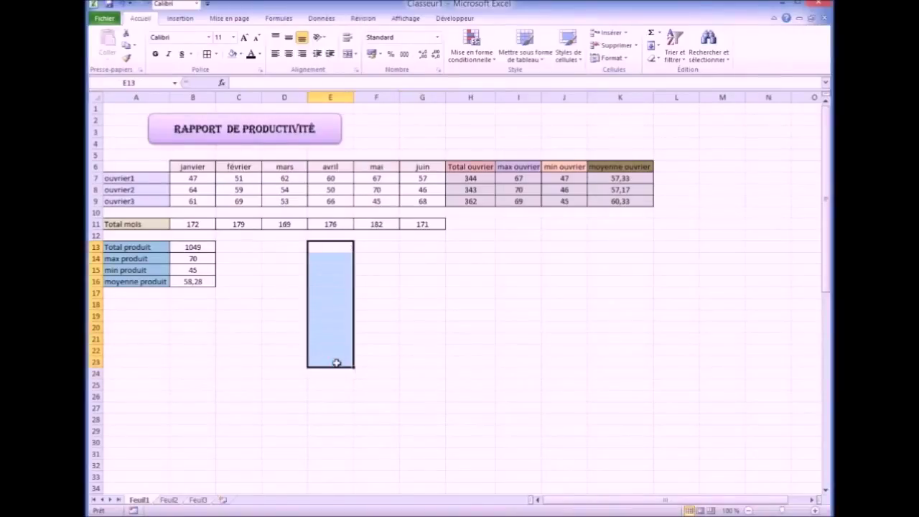
click(331, 252)
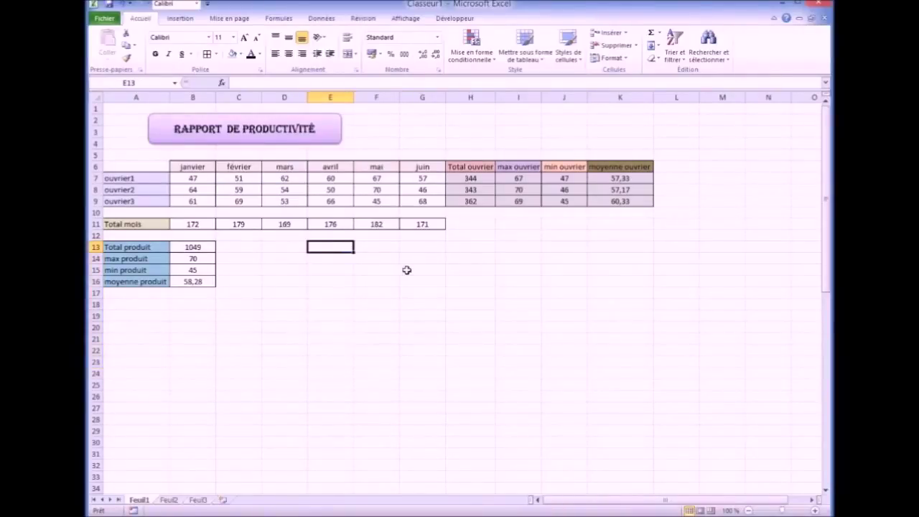
text(1)
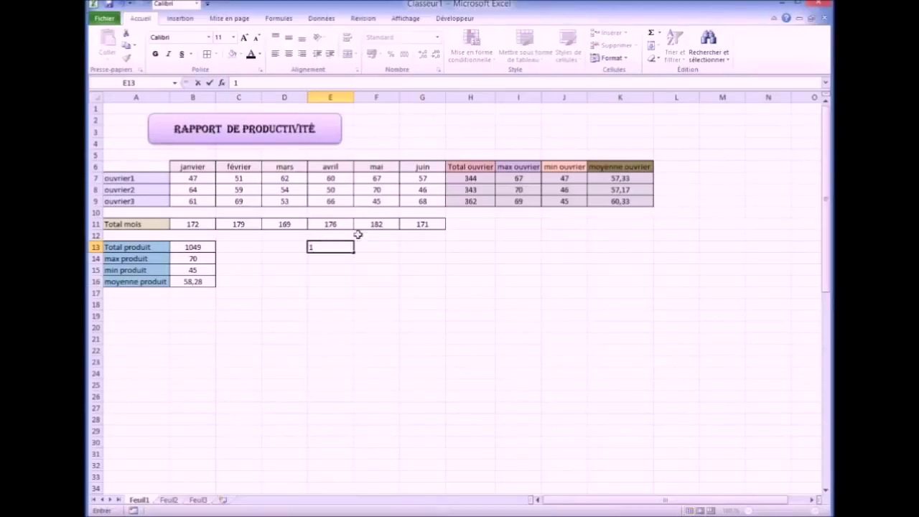
click(364, 285)
click(327, 261)
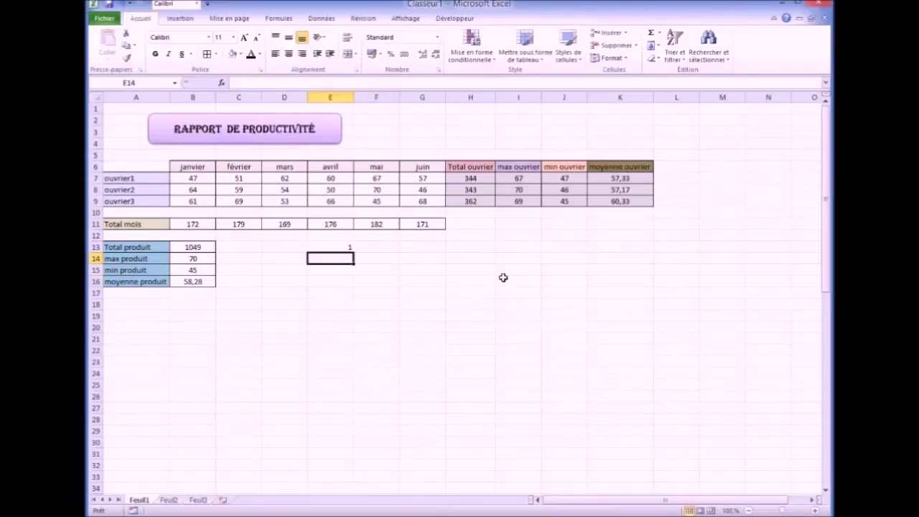
text(=)
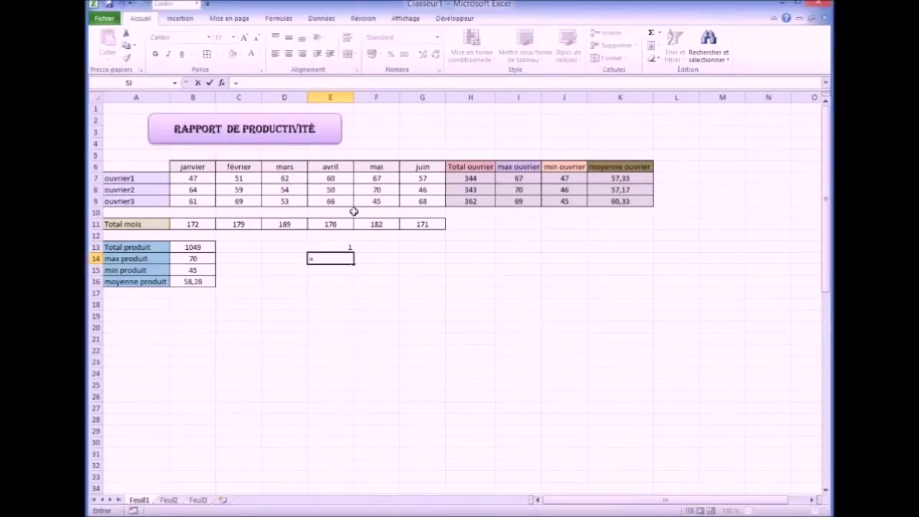
click(326, 248)
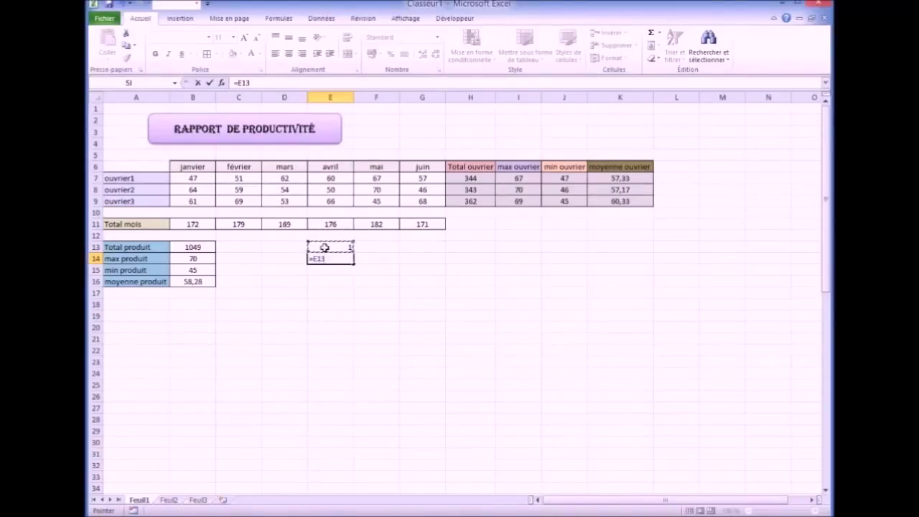
text(+1)
key(Return)
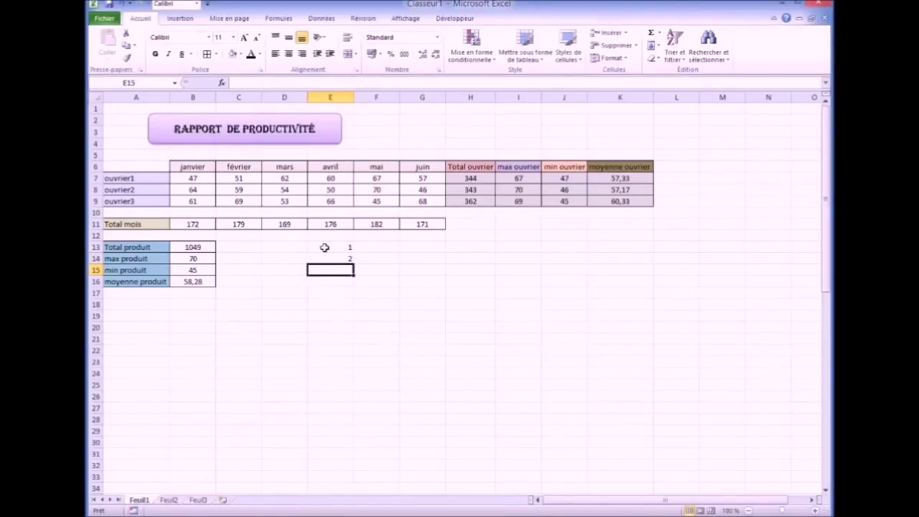
Fill the formula in E14 down to E23
click(329, 258)
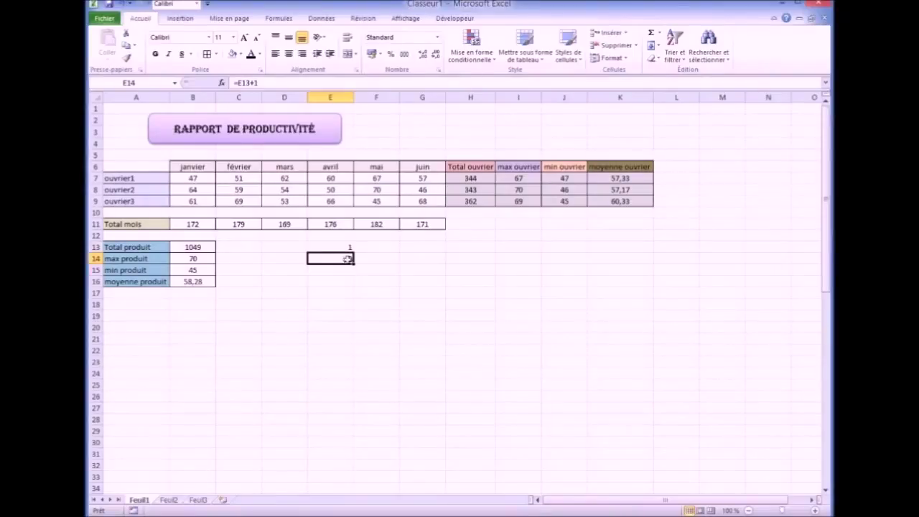
mouse_move(352, 263)
mouse_down()
mouse_move(356, 367)
mouse_move(353, 264)
mouse_move(345, 260)
mouse_up()
click(323, 293)
click(329, 260)
drag(353, 263, 358, 364)
click(389, 360)
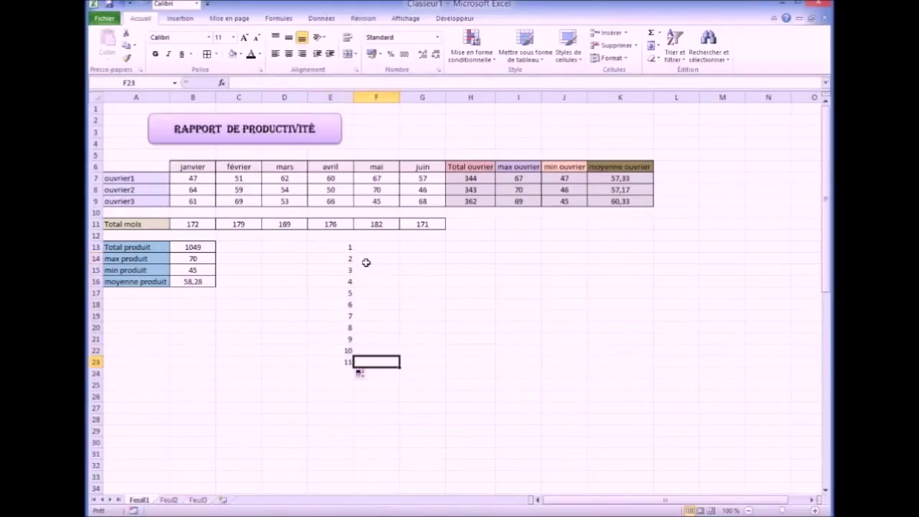
click(320, 407)
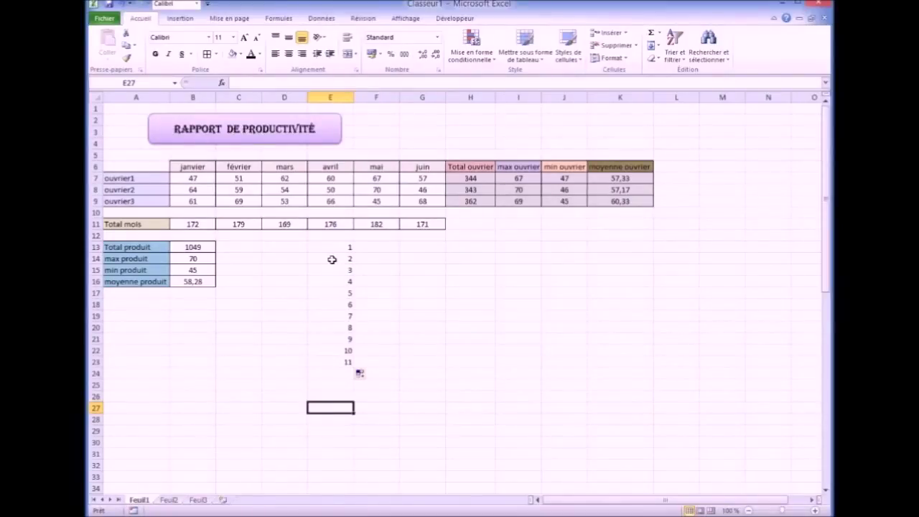
Clear the formulas from E14:E23, keeping the 1 in E13
drag(324, 260, 338, 359)
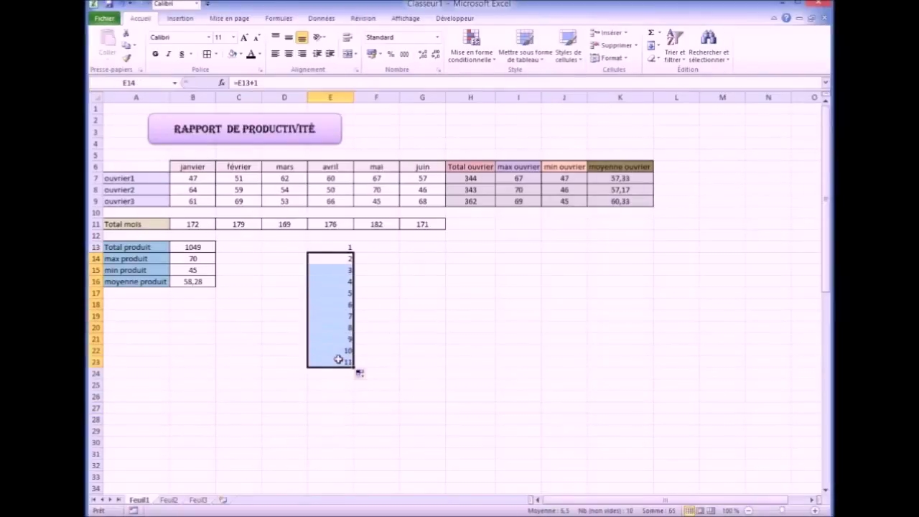
key(Delete)
click(412, 316)
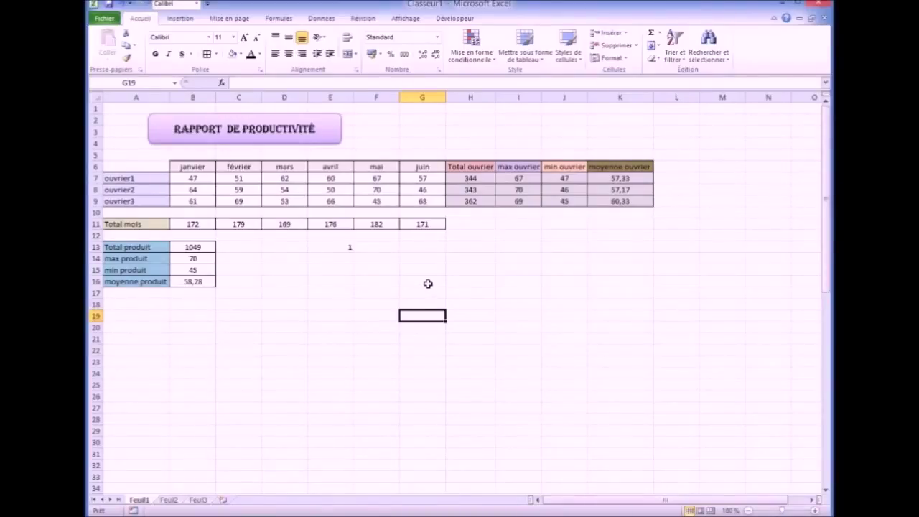
Extend the 1 in E13 alone down to E22 as a series increasing by 1
click(335, 247)
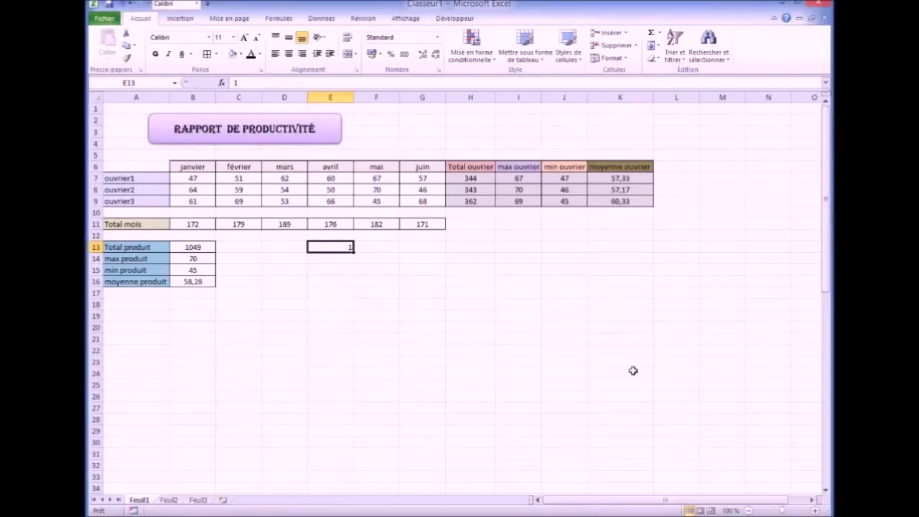
drag(354, 251, 362, 363)
click(476, 342)
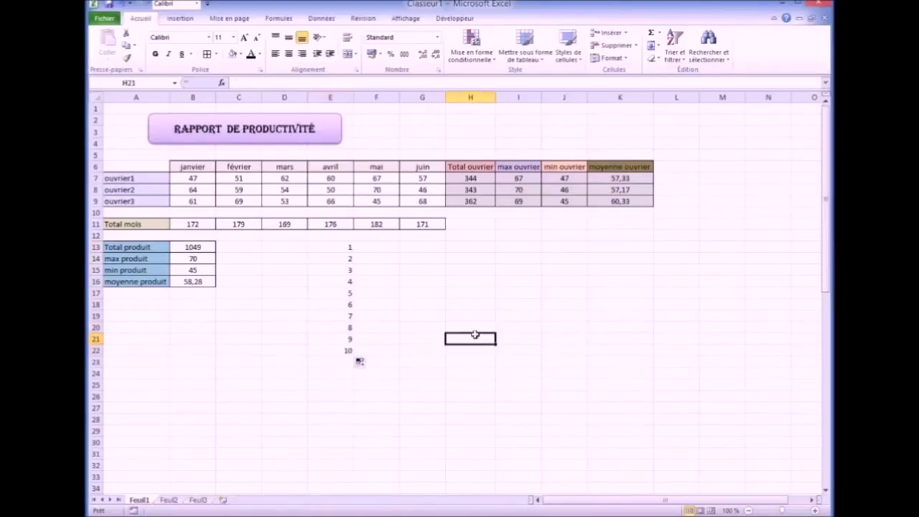
click(416, 315)
click(373, 350)
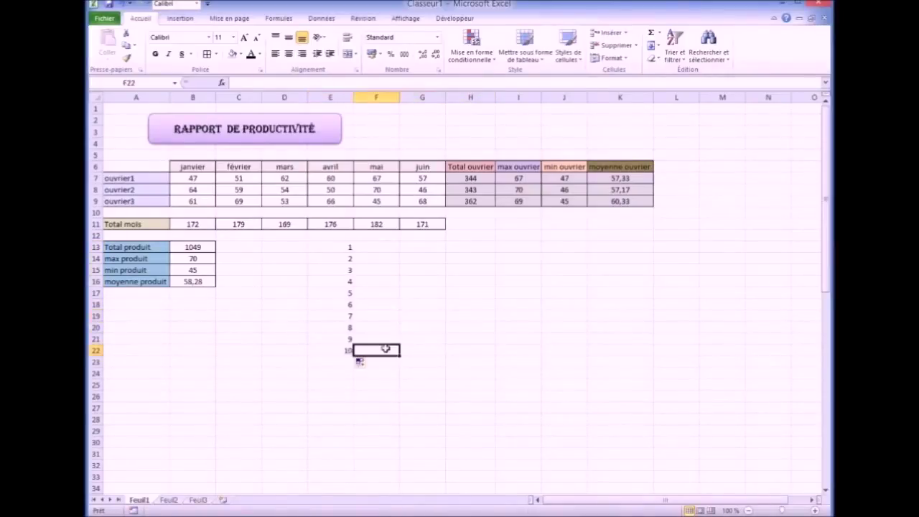
click(427, 326)
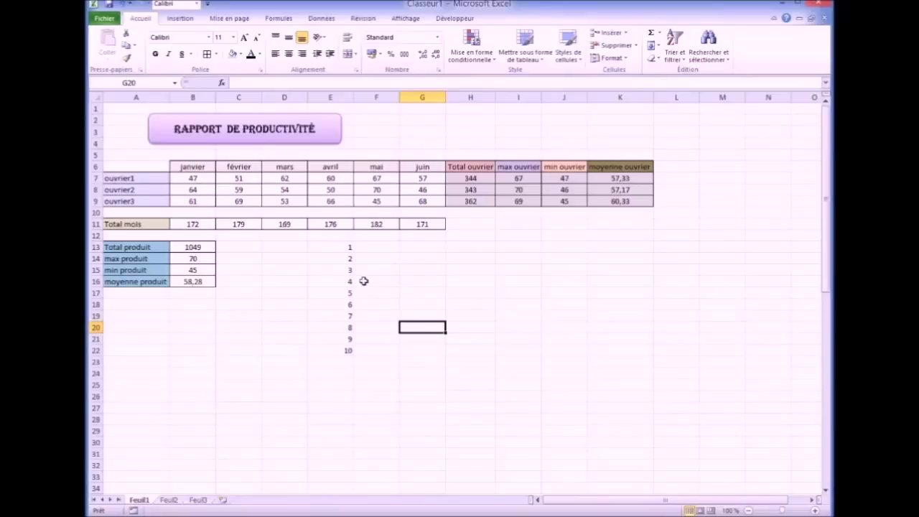
Clear the number series from cells E13:E22
drag(335, 248, 353, 344)
key(Delete)
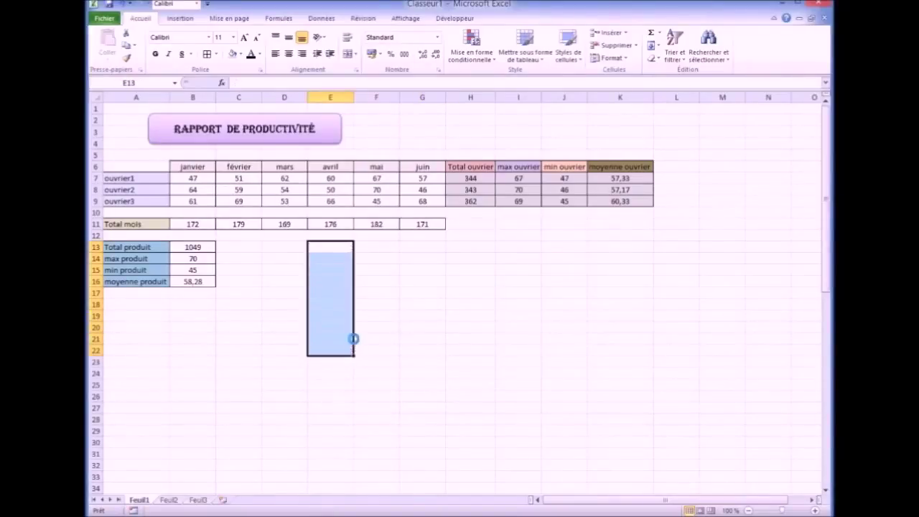
click(404, 336)
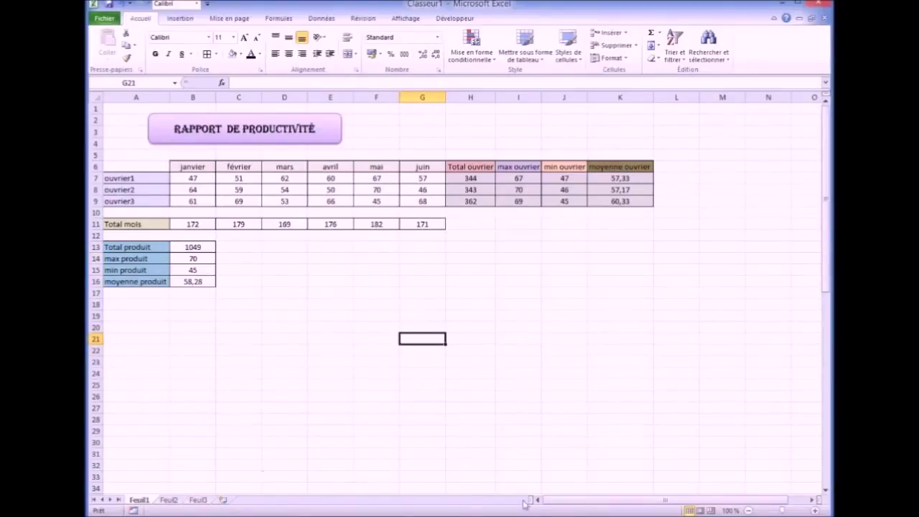
click(562, 501)
click(297, 336)
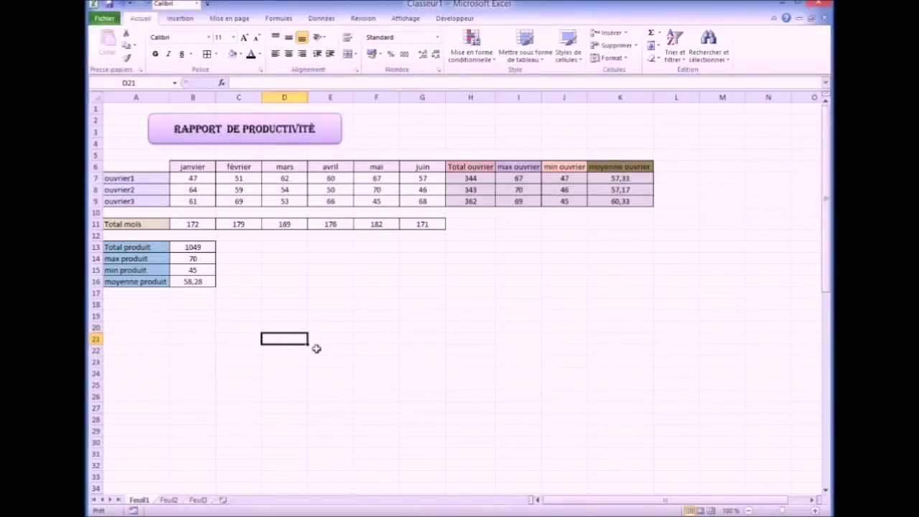
click(94, 109)
drag(94, 108, 101, 168)
click(439, 416)
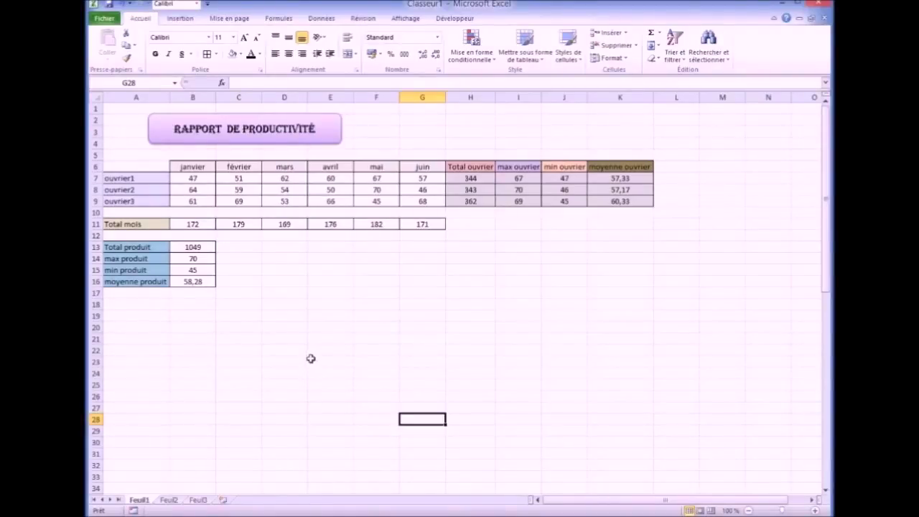
click(333, 293)
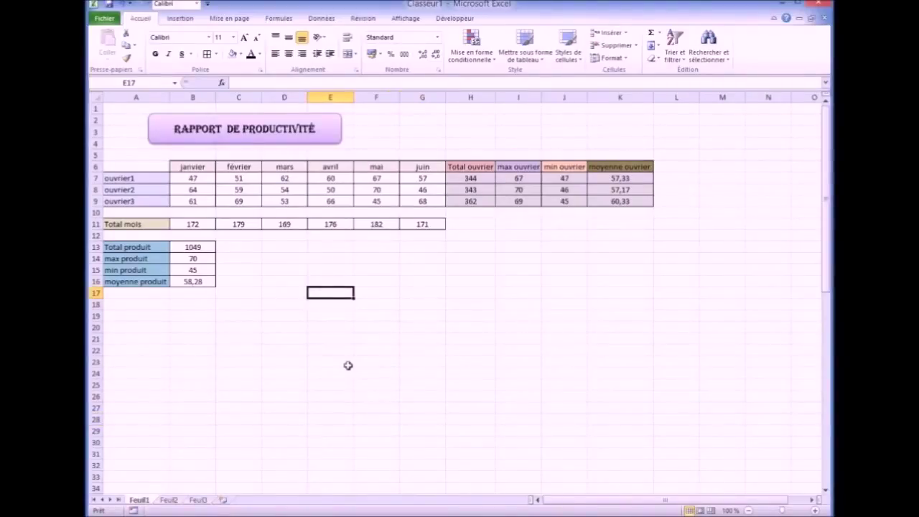
click(296, 352)
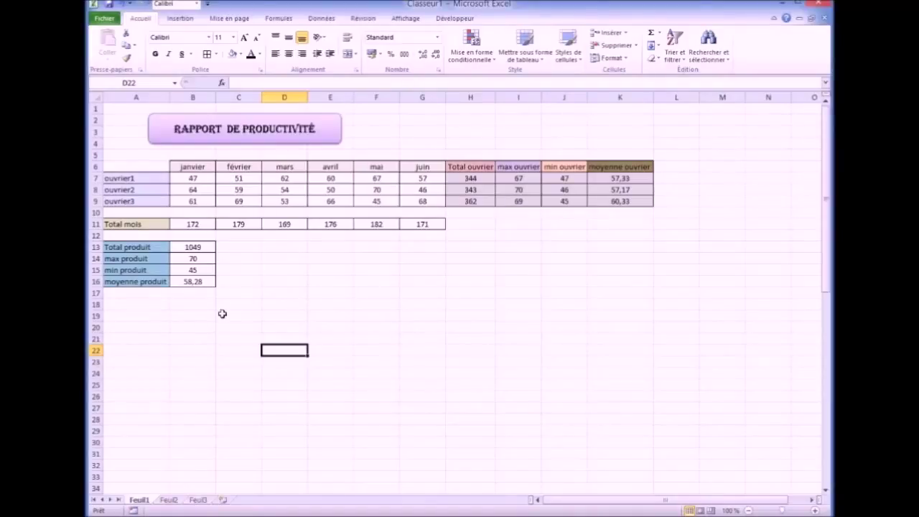
View the available number formats for cell B19 without applying one
click(195, 316)
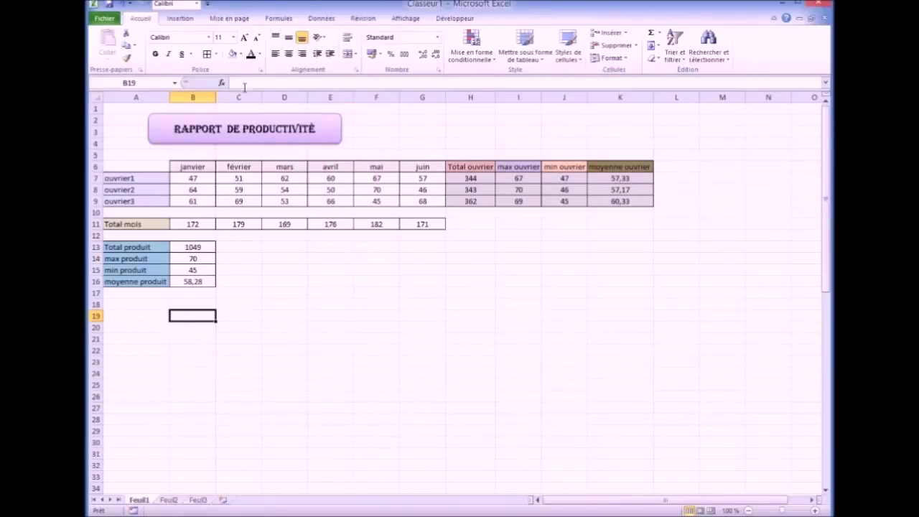
click(437, 37)
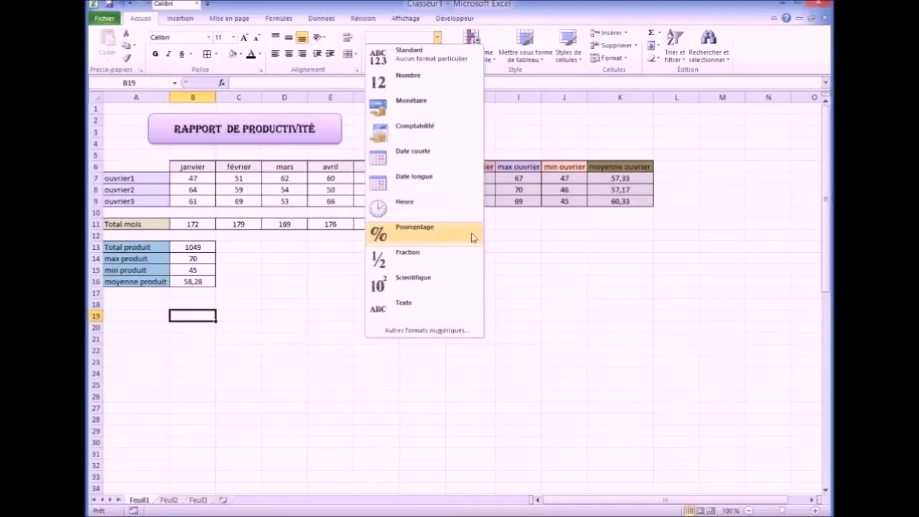
click(292, 383)
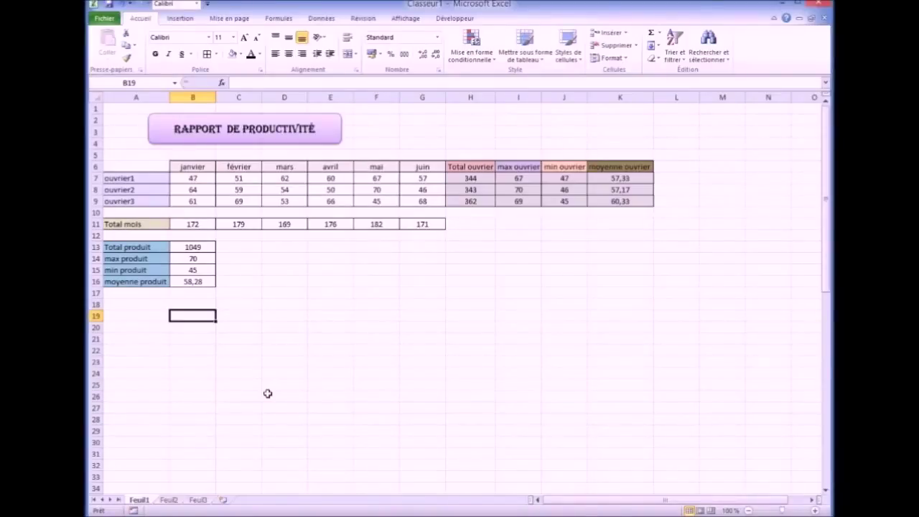
Look up the function suggestions and the SI description for =si in cell C20, and discard the entry
click(241, 327)
text(=si)
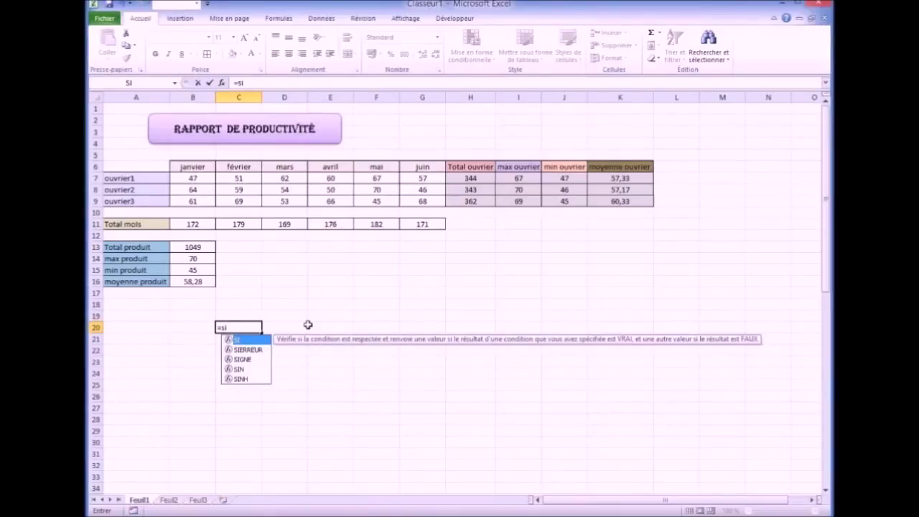
double_click(235, 328)
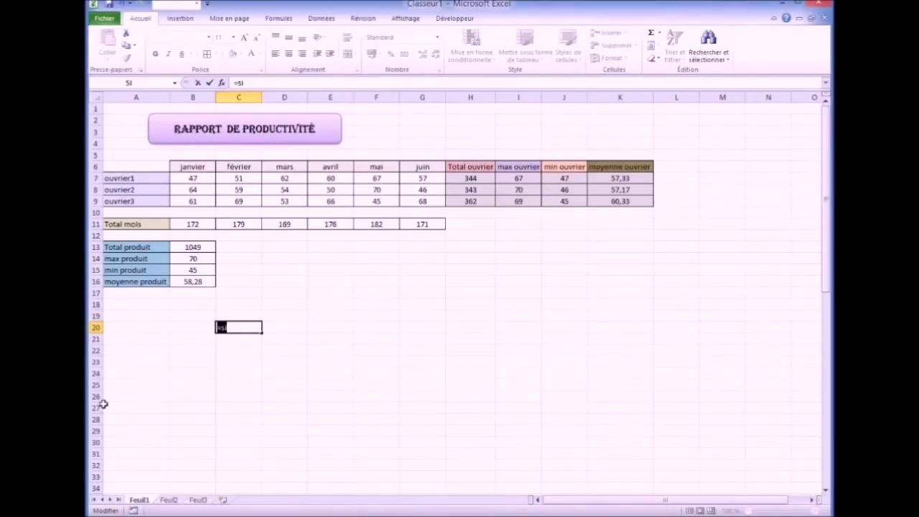
key(Escape)
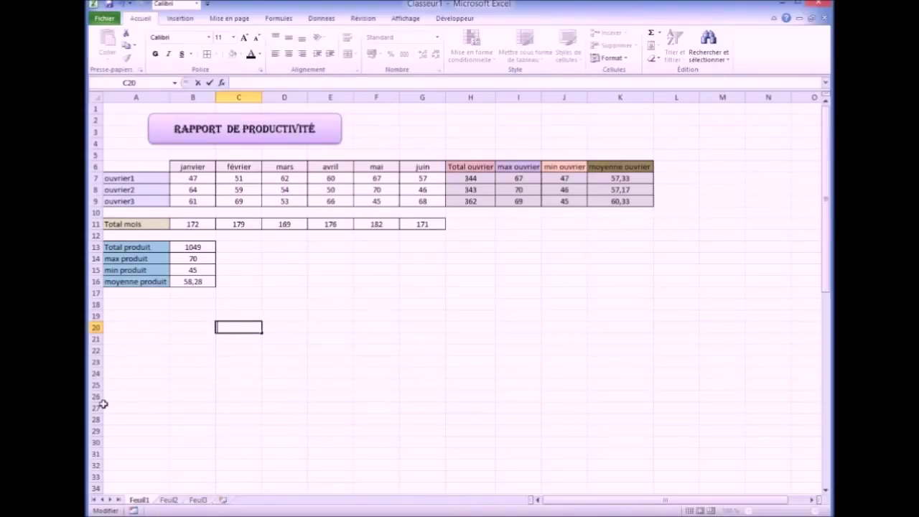
click(184, 316)
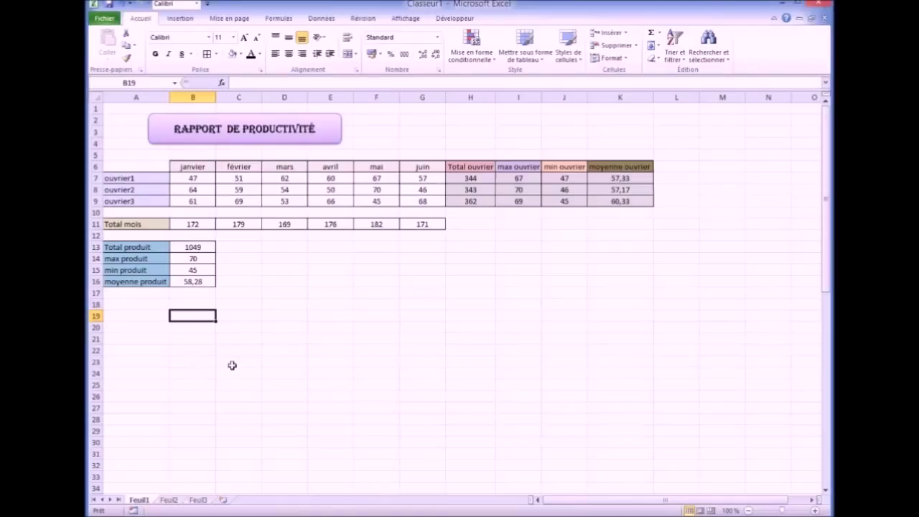